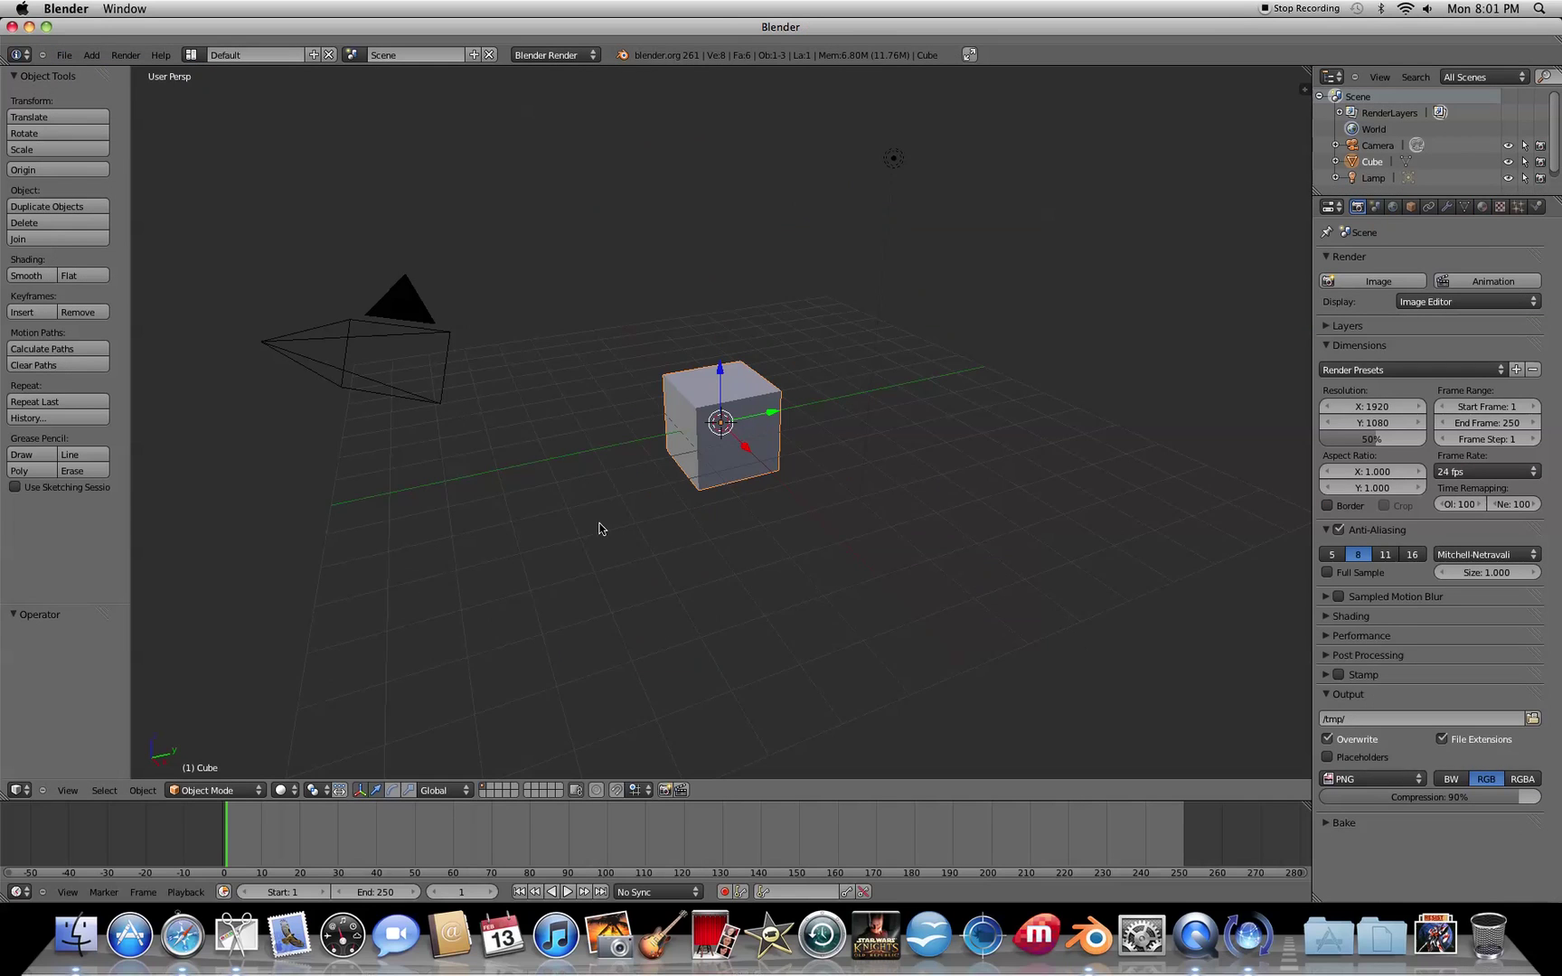
Enter Edit Mode on the cube and add a centred vertical loop cut that splits it into two equal halves along X
middle_click_drag(599, 533, 614, 540)
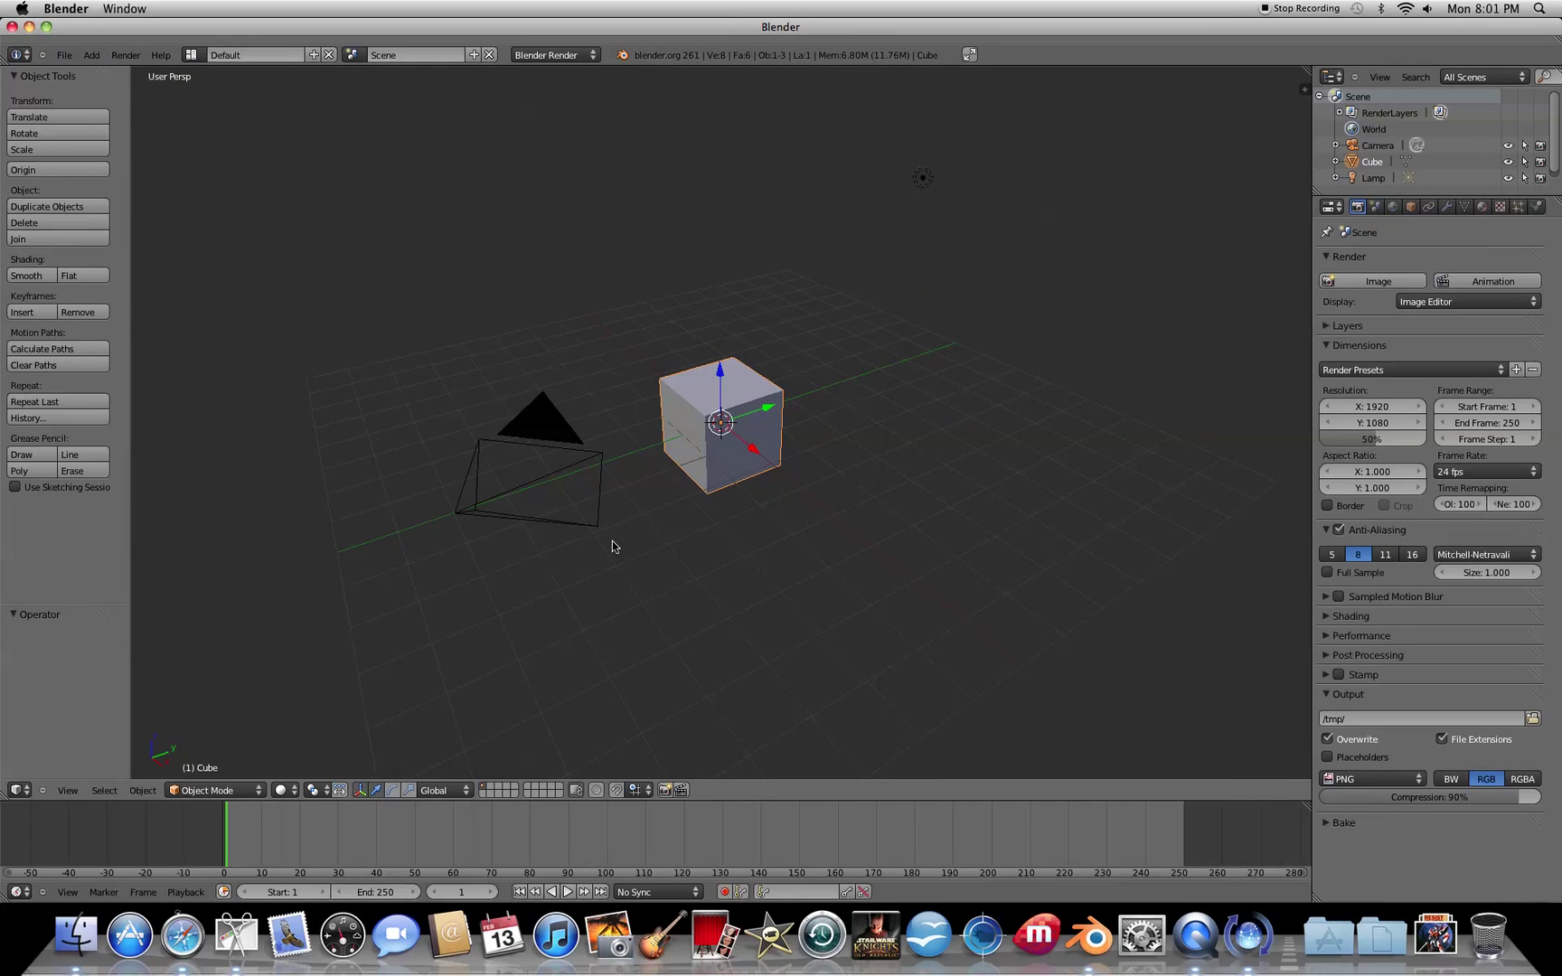
key("KP_1")
scroll(733, 522, "up", 4)
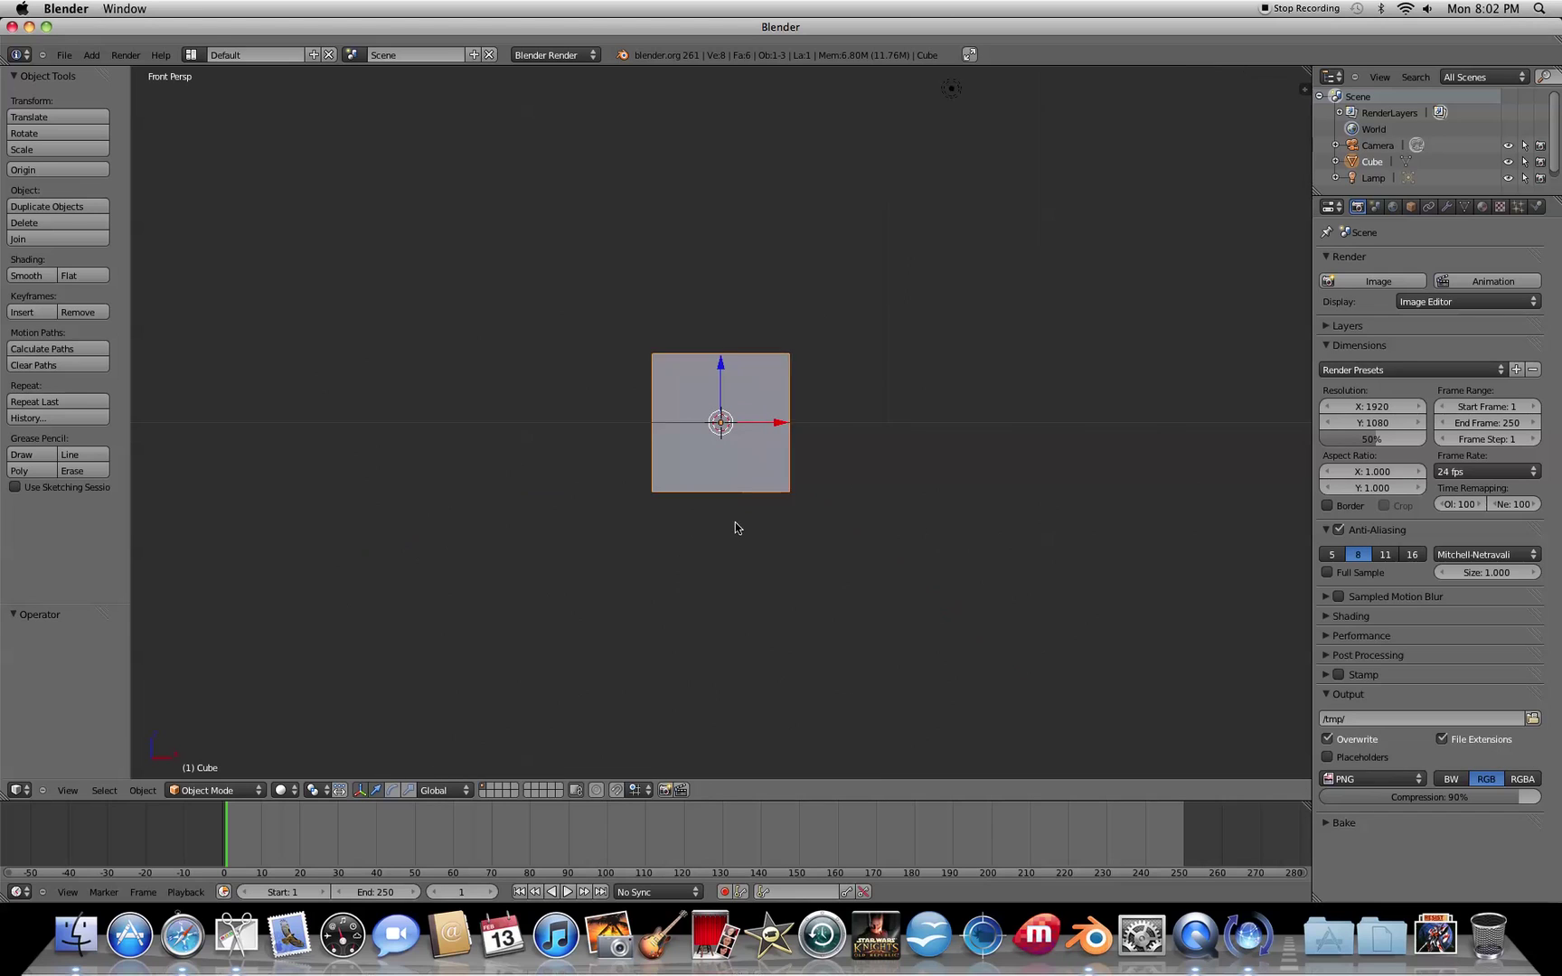
key("Tab")
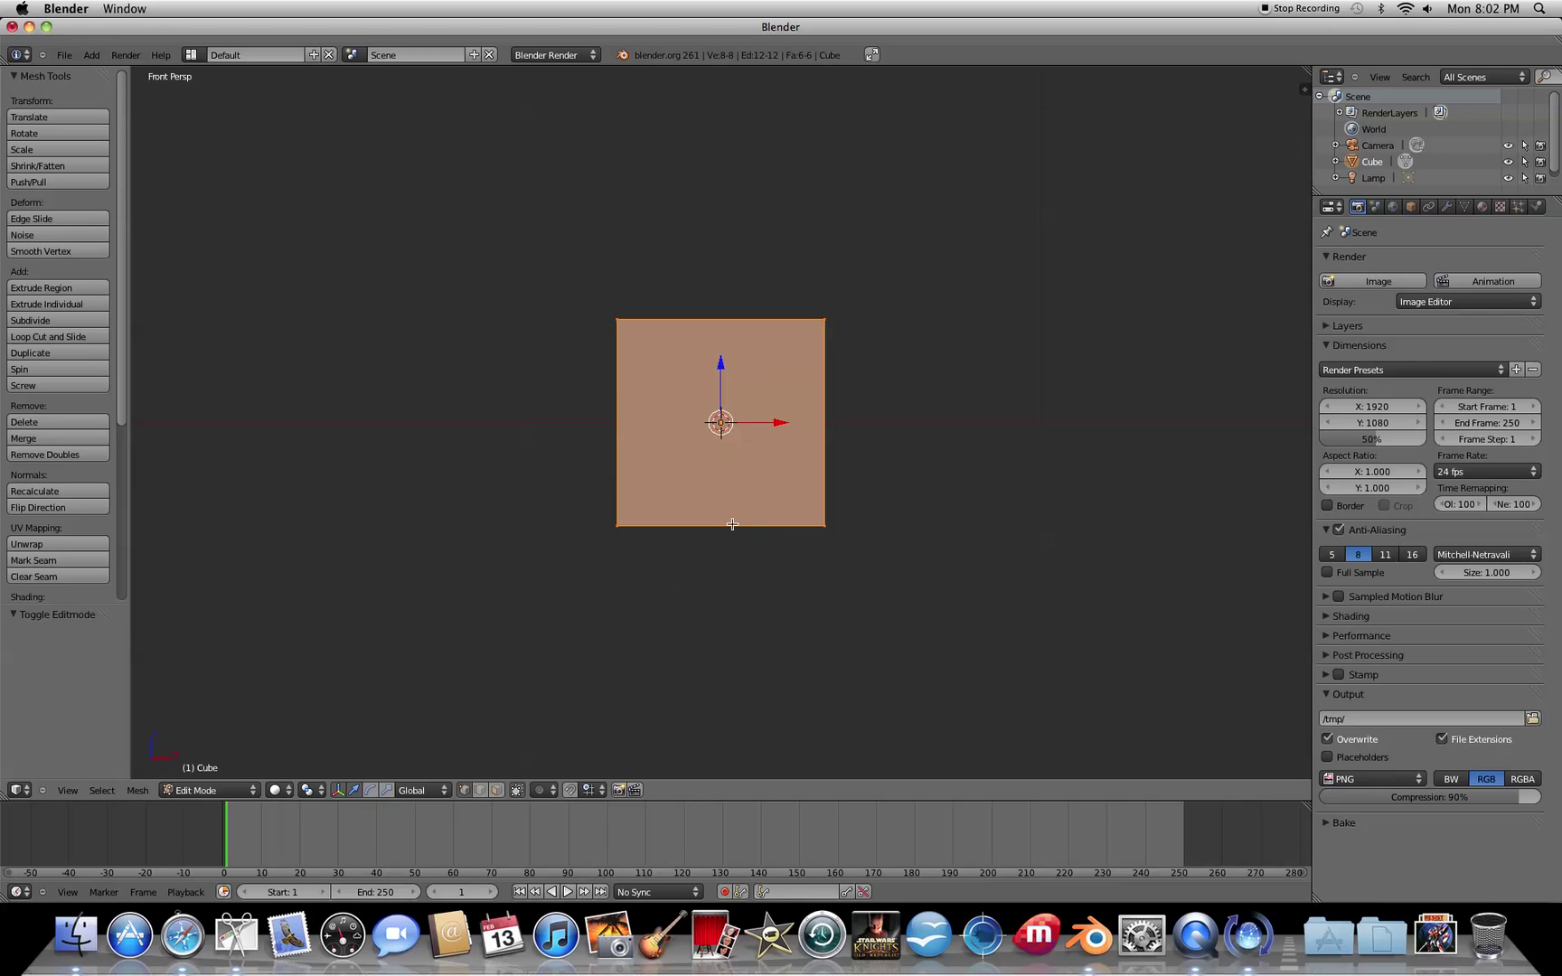
key("a")
middle_click_drag(669, 609, 672, 646)
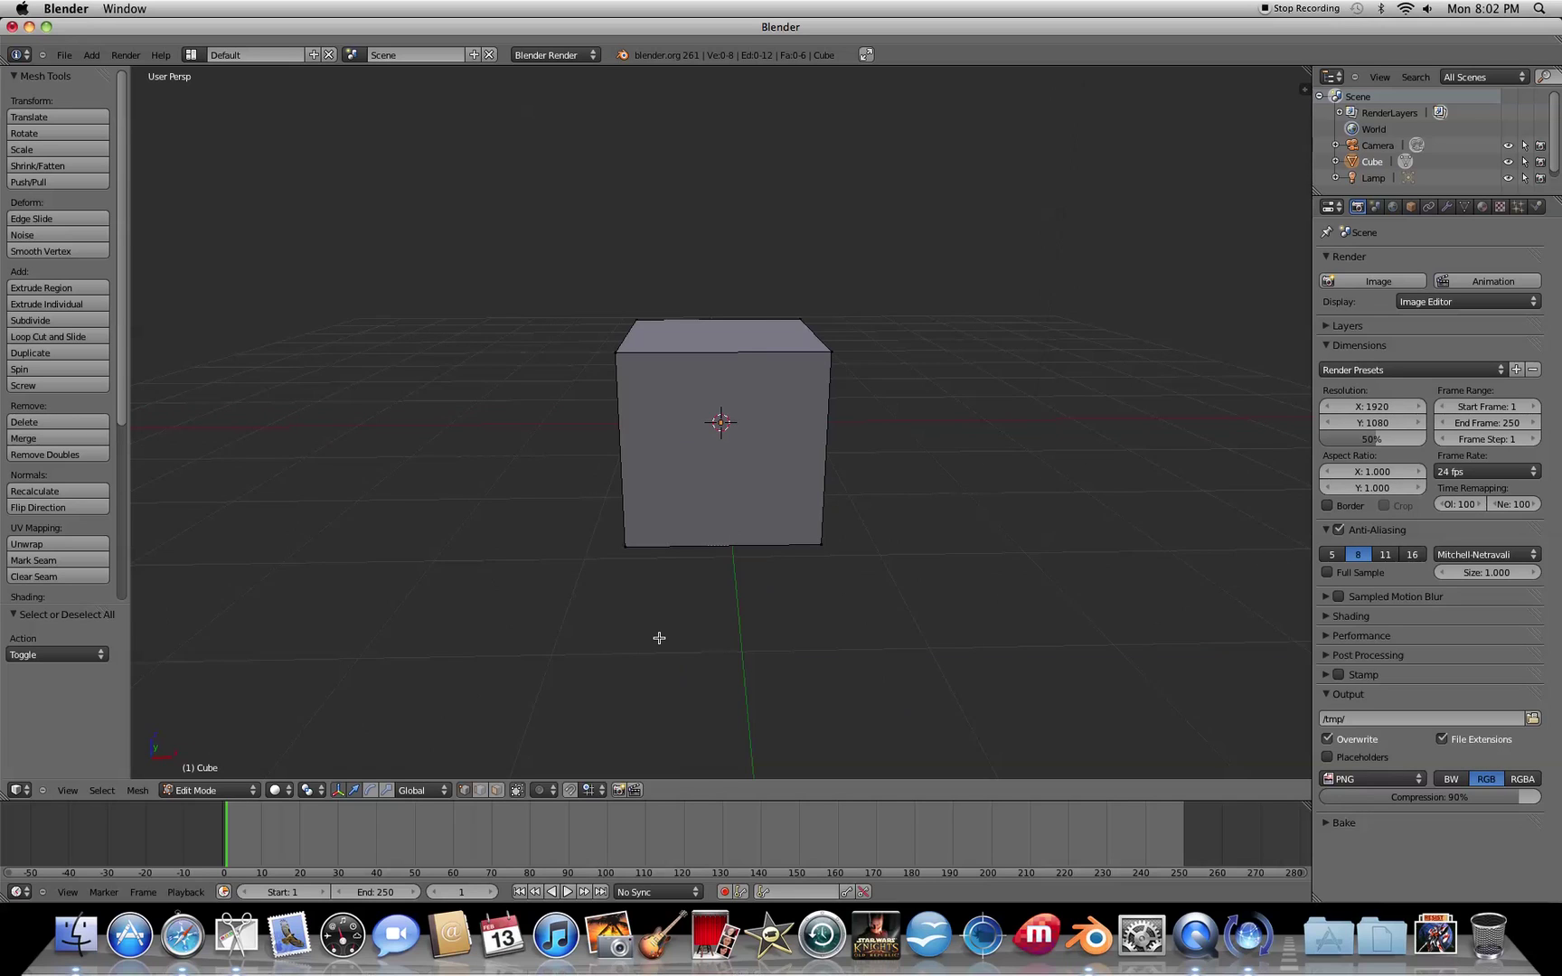
key("ctrl+r")
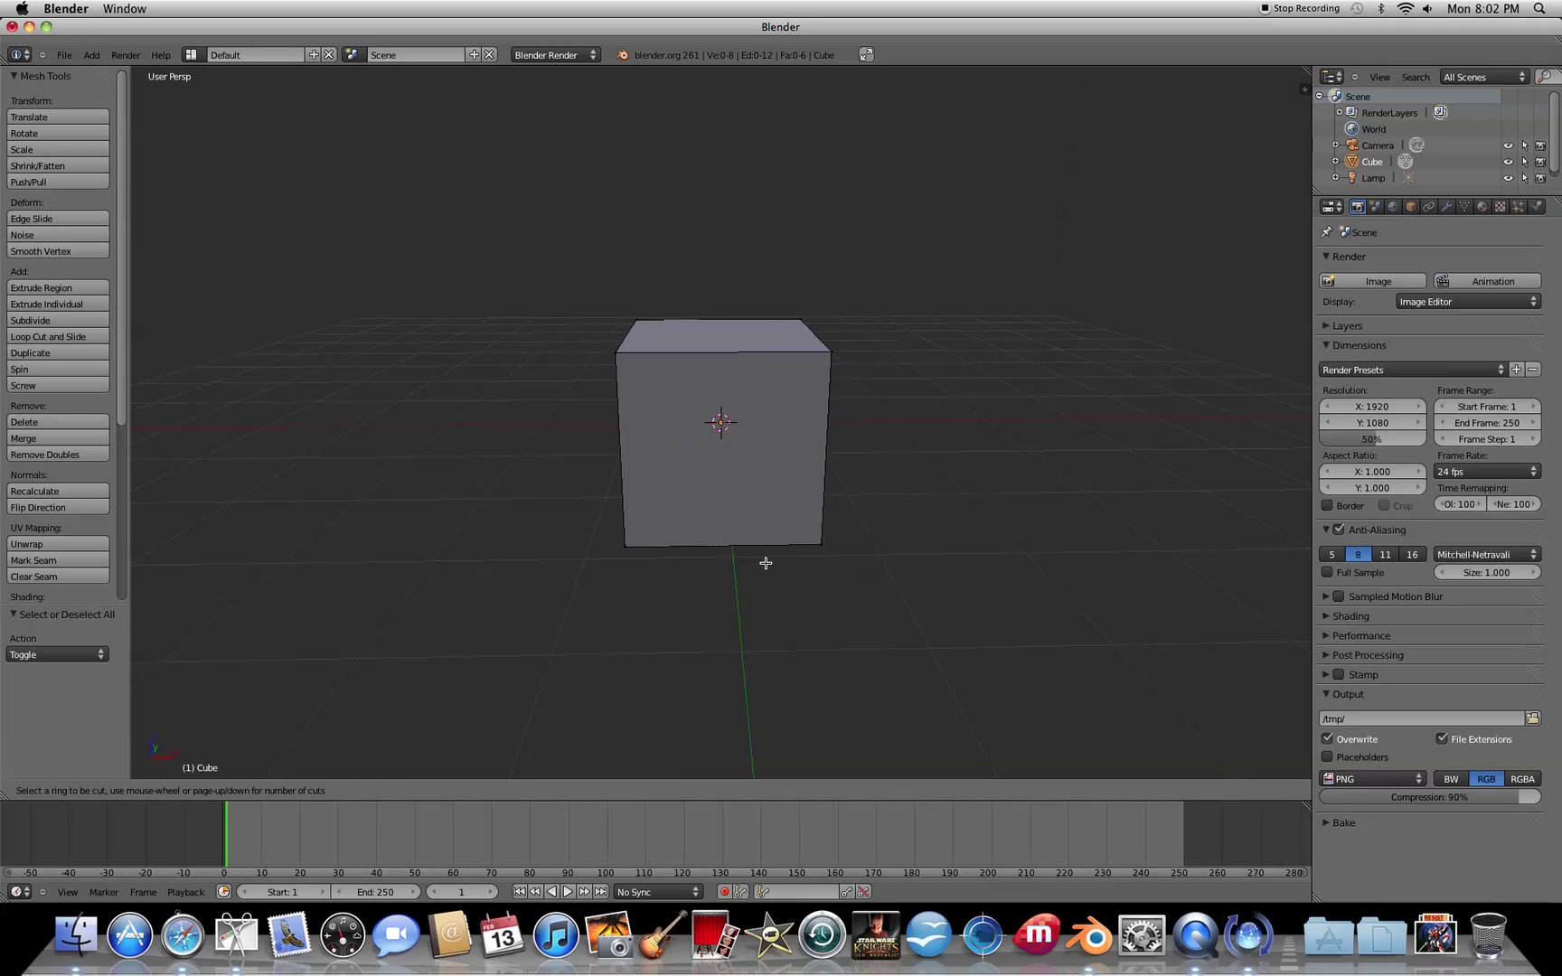
left_click(732, 361)
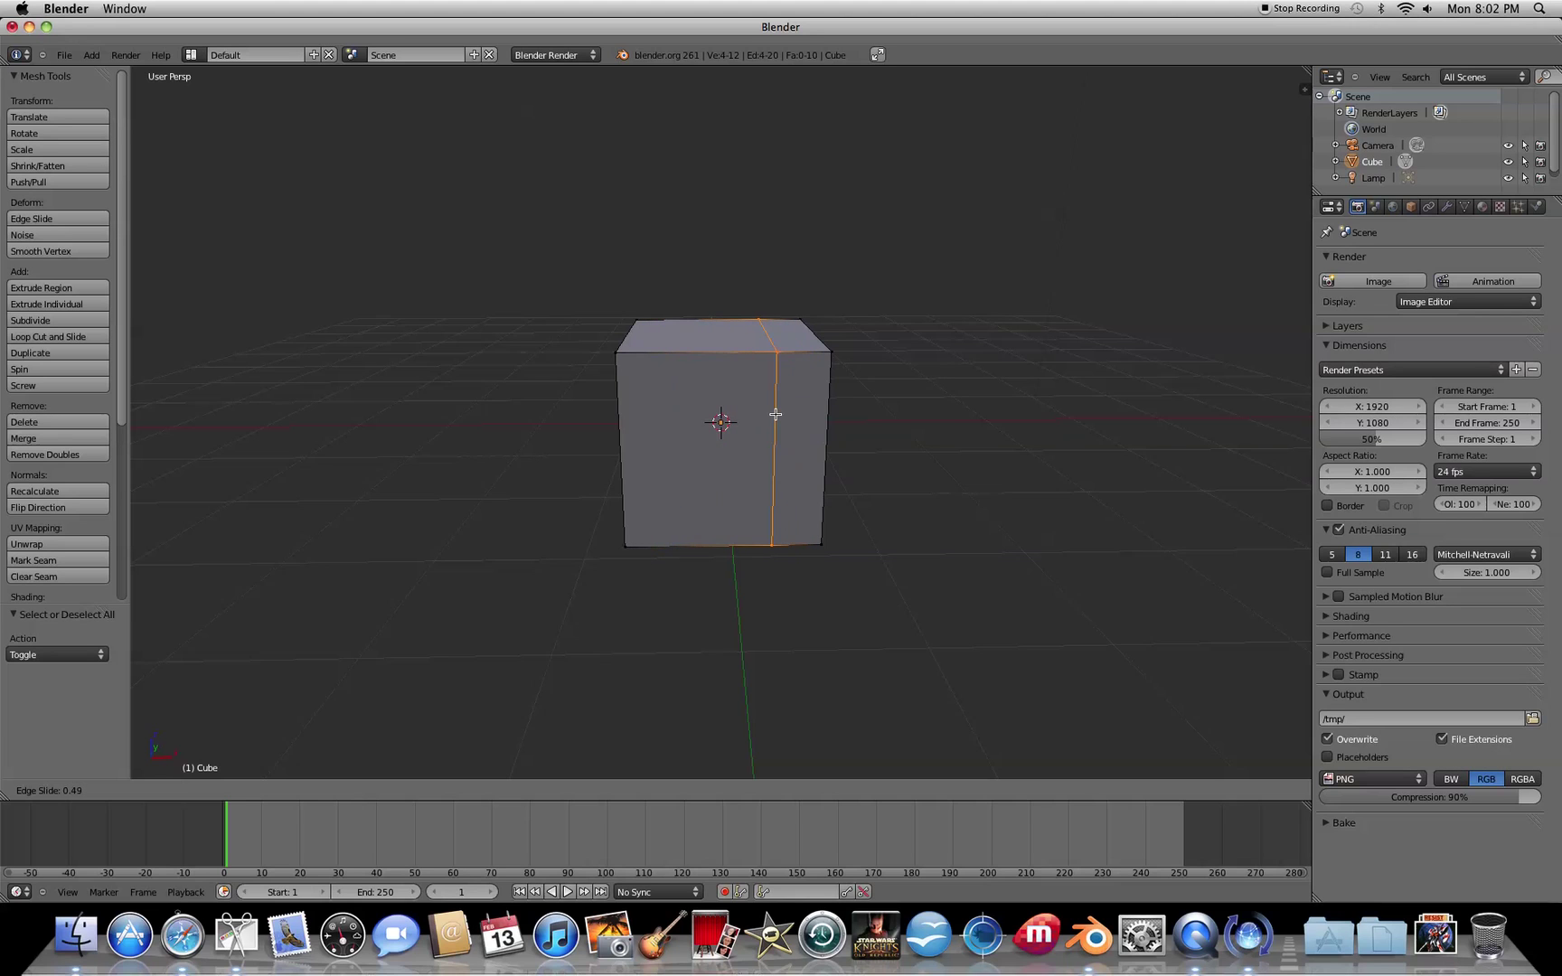
right_click(776, 414)
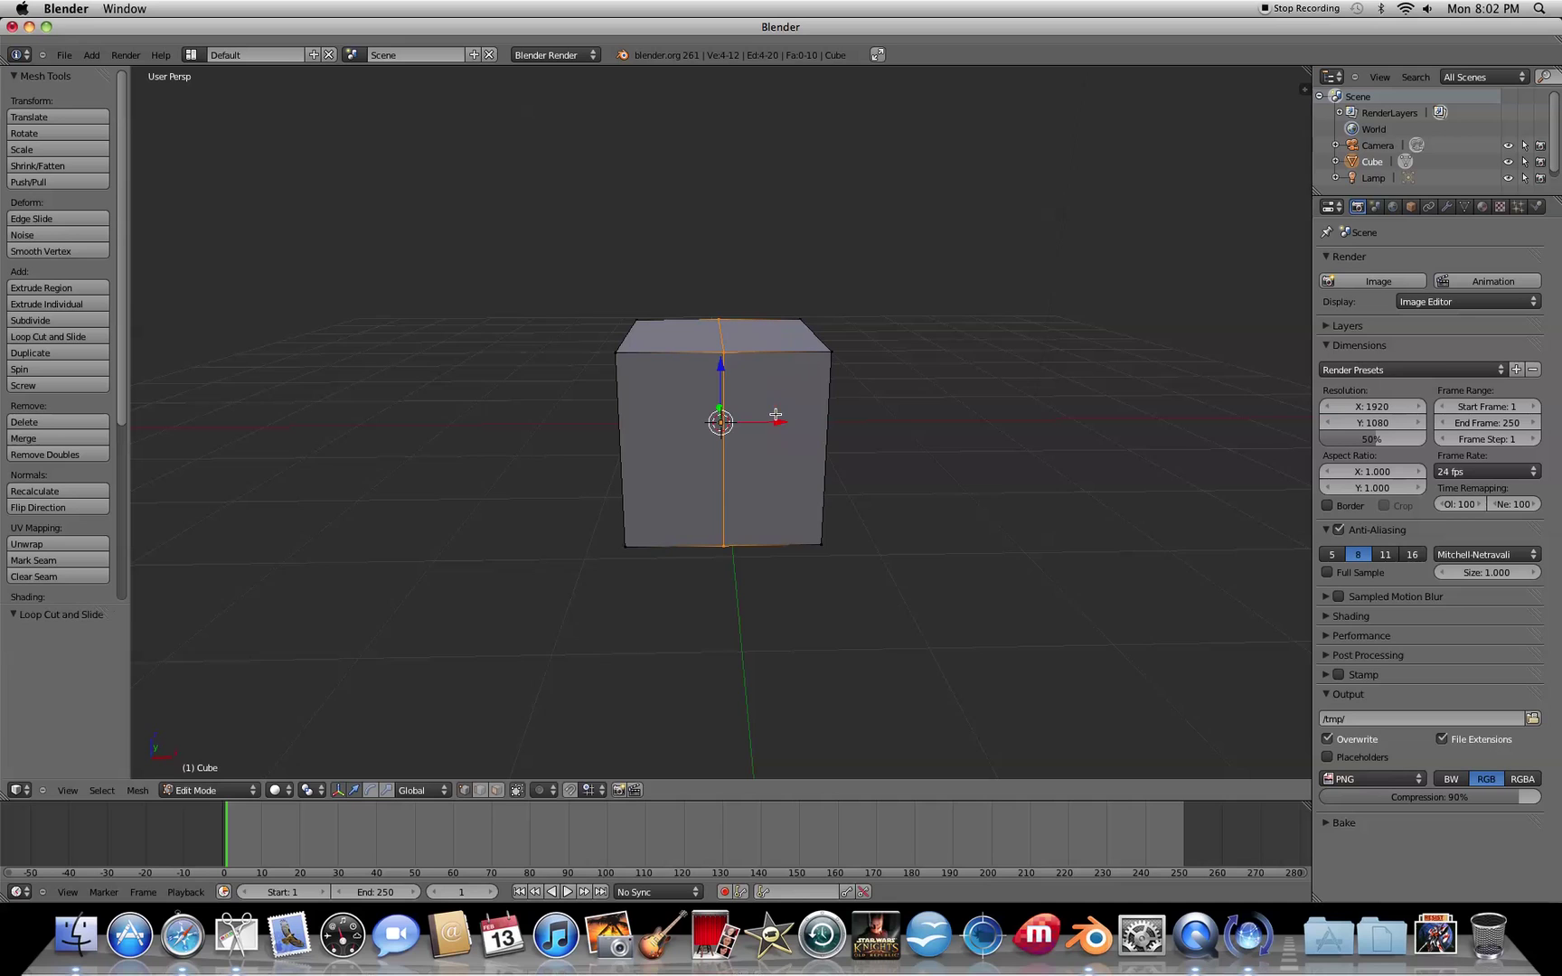
Make hidden geometry selectable and delete the four outer vertices on the cube's negative X side
middle_click_drag(802, 655, 741, 670)
key("a")
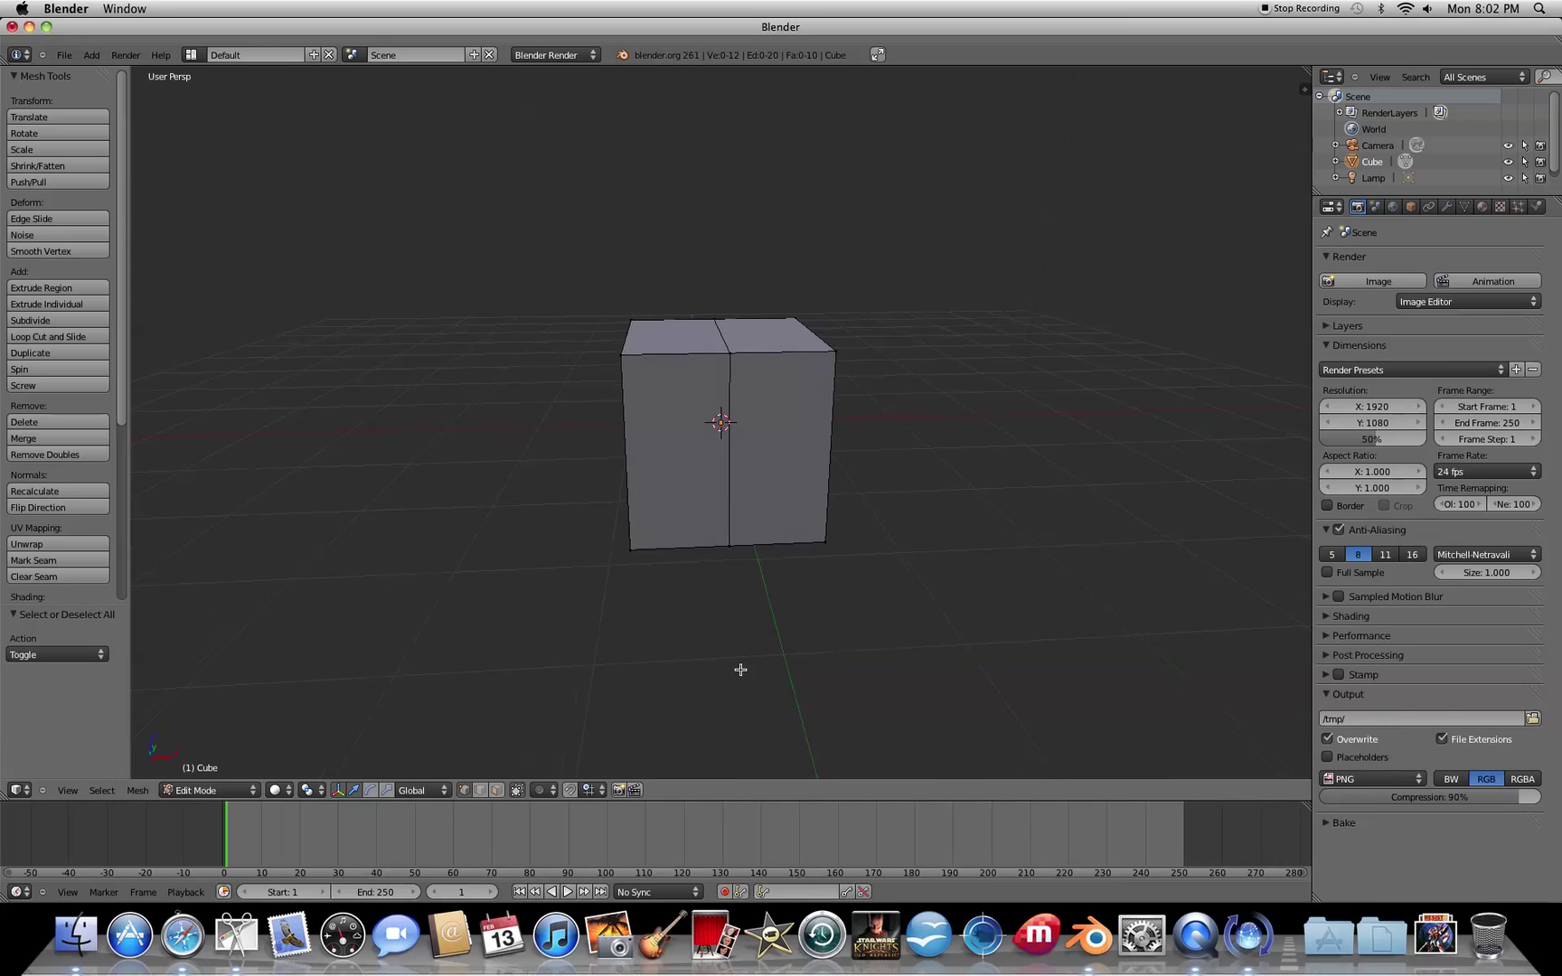
left_click(518, 791)
mouse_move(659, 703)
middle_mouse_down()
mouse_move(642, 721)
mouse_move(656, 701)
middle_mouse_up()
key("b")
left_click_drag(665, 267, 584, 610)
mouse_move(526, 583)
middle_mouse_down()
mouse_move(606, 603)
mouse_move(534, 601)
mouse_move(542, 589)
middle_mouse_up()
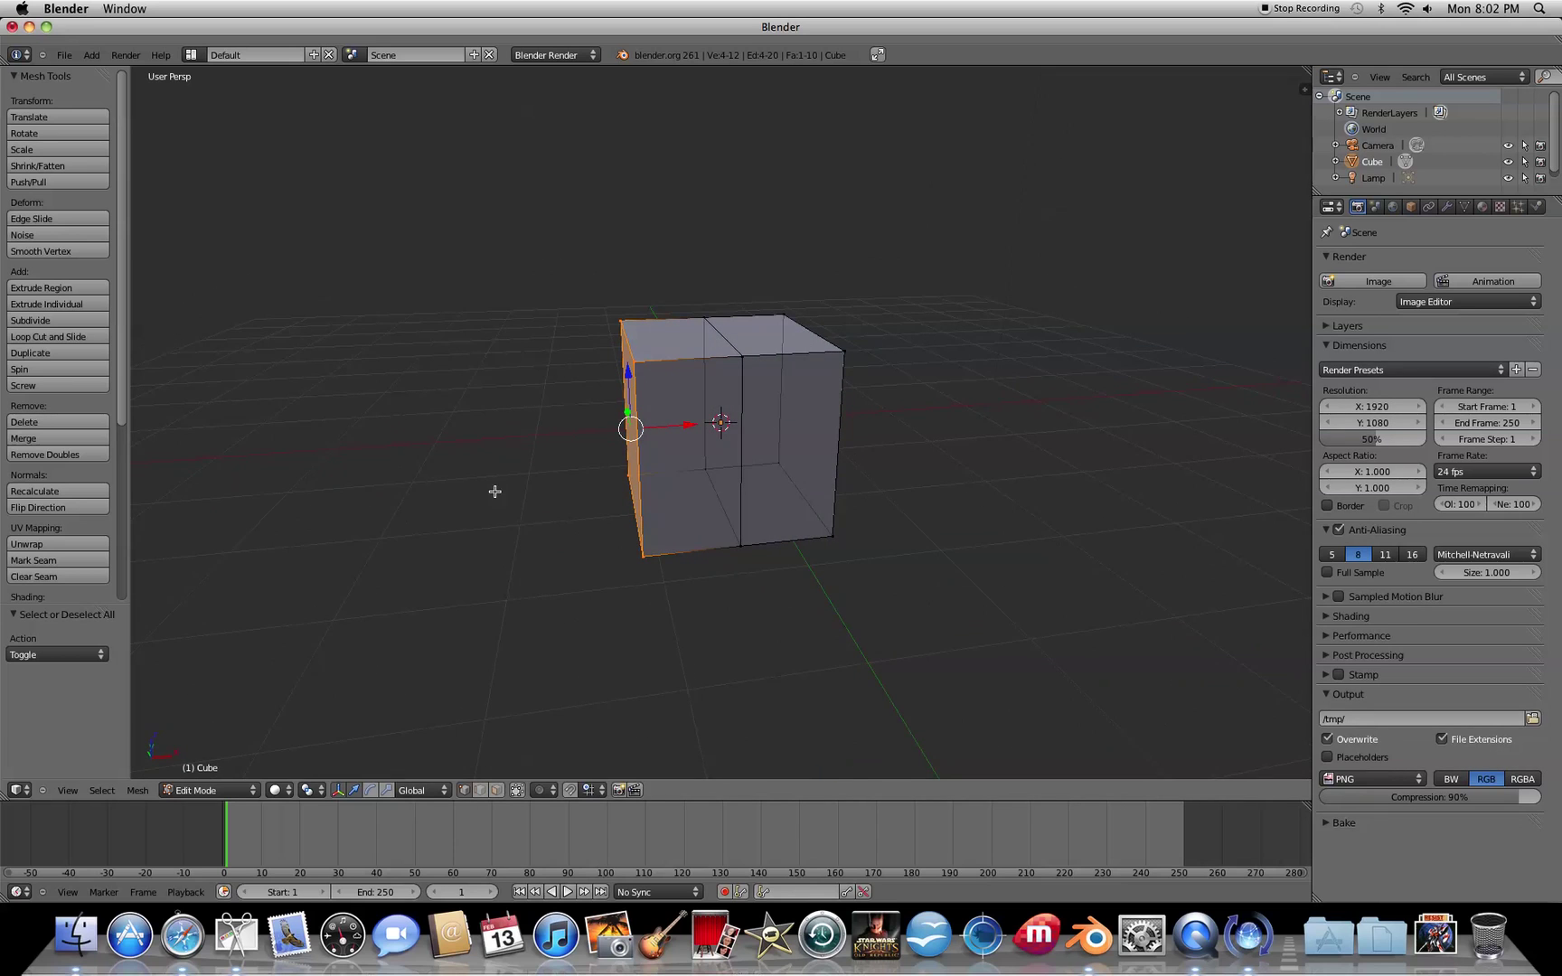
key("x")
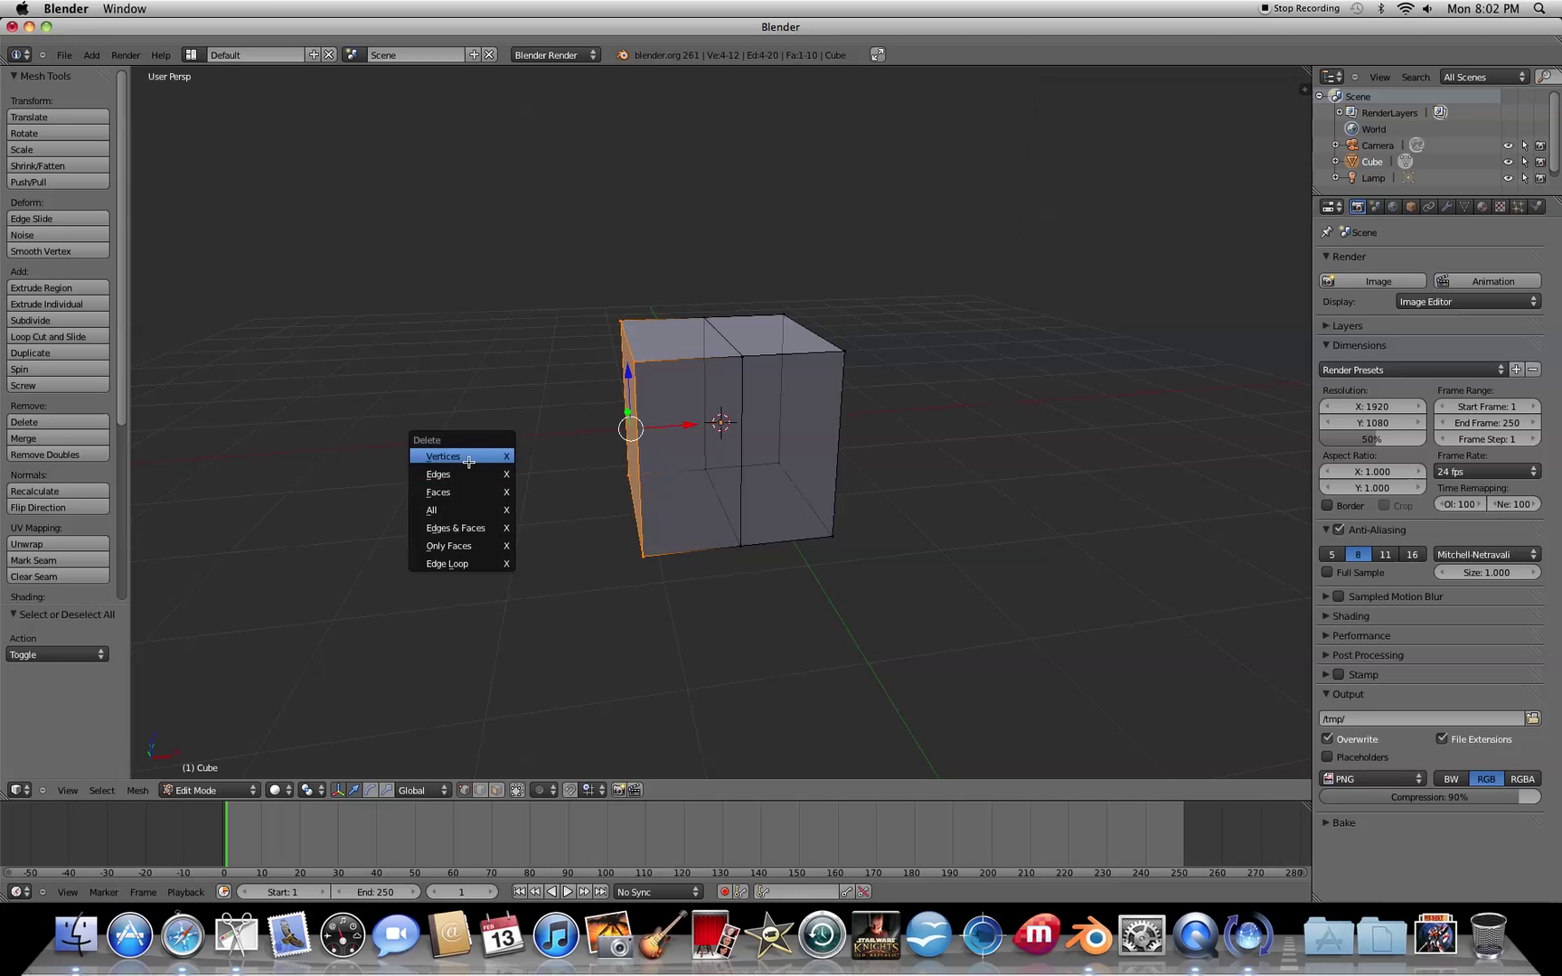
left_click(468, 462)
Add a Mirror modifier on the X axis to the remaining half cube
middle_click_drag(516, 491, 571, 562)
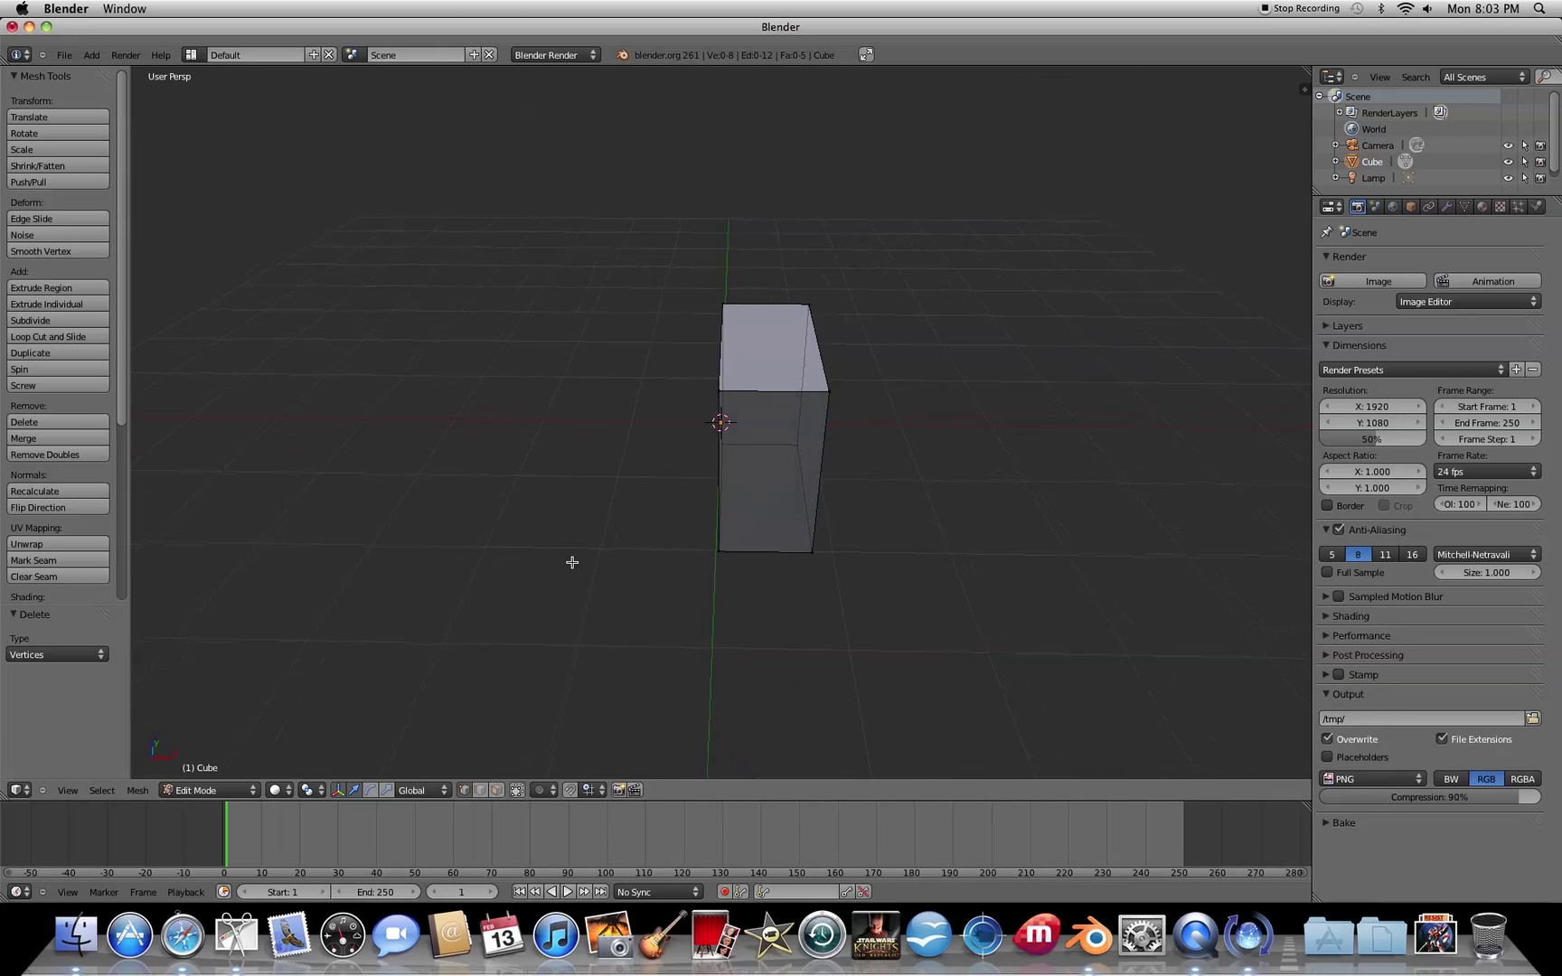
left_click(1447, 207)
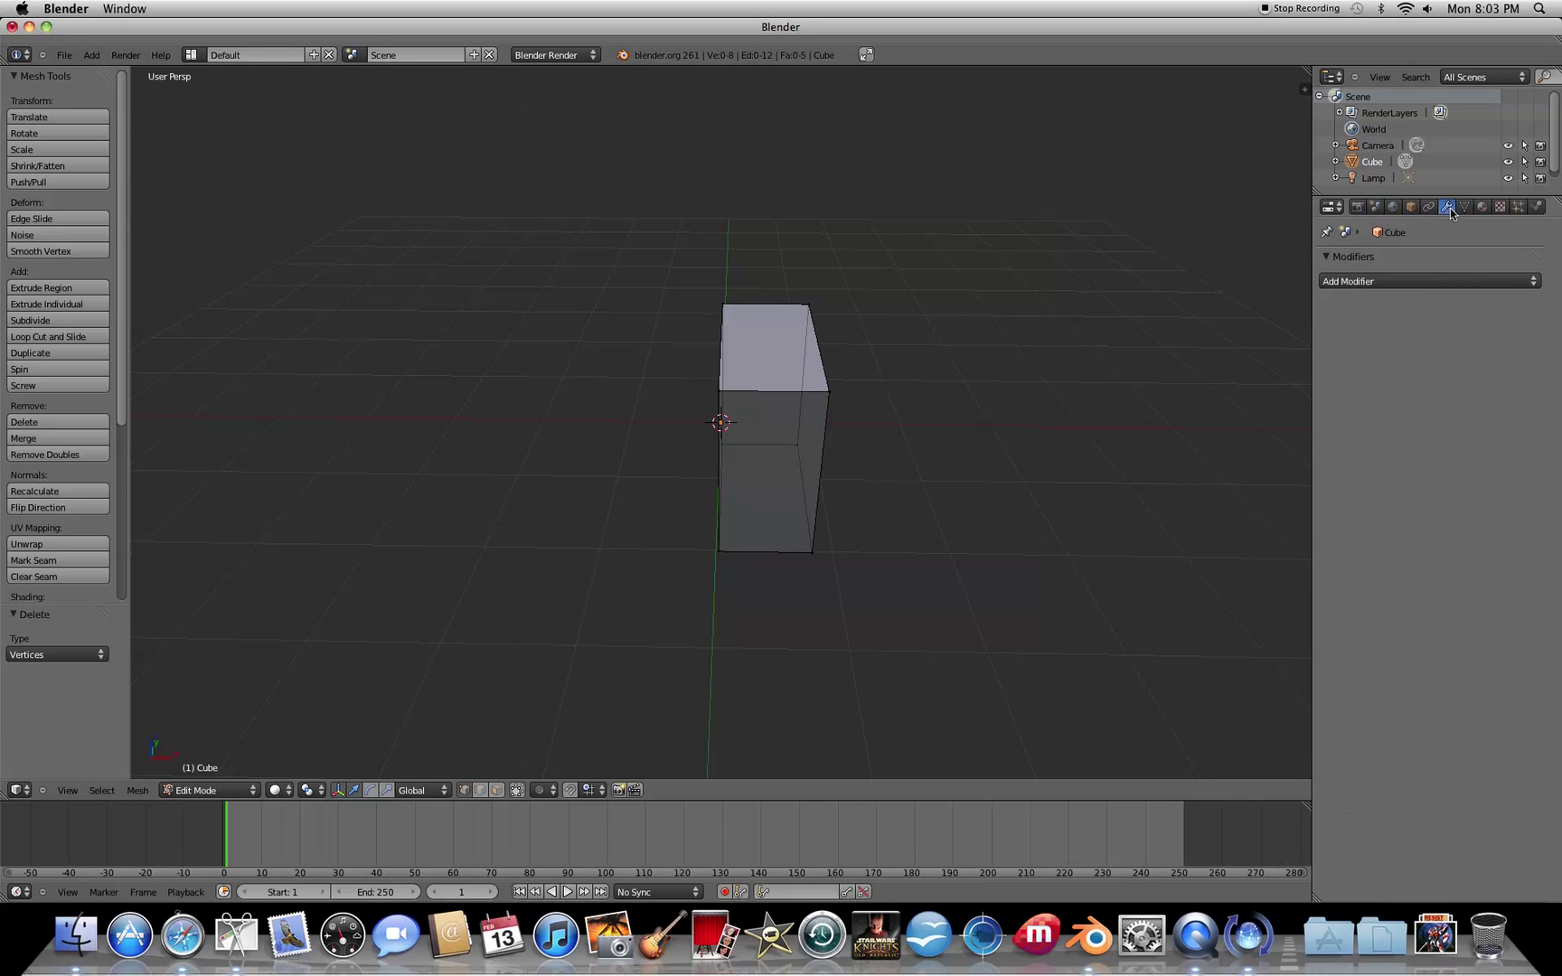
left_click(1410, 281)
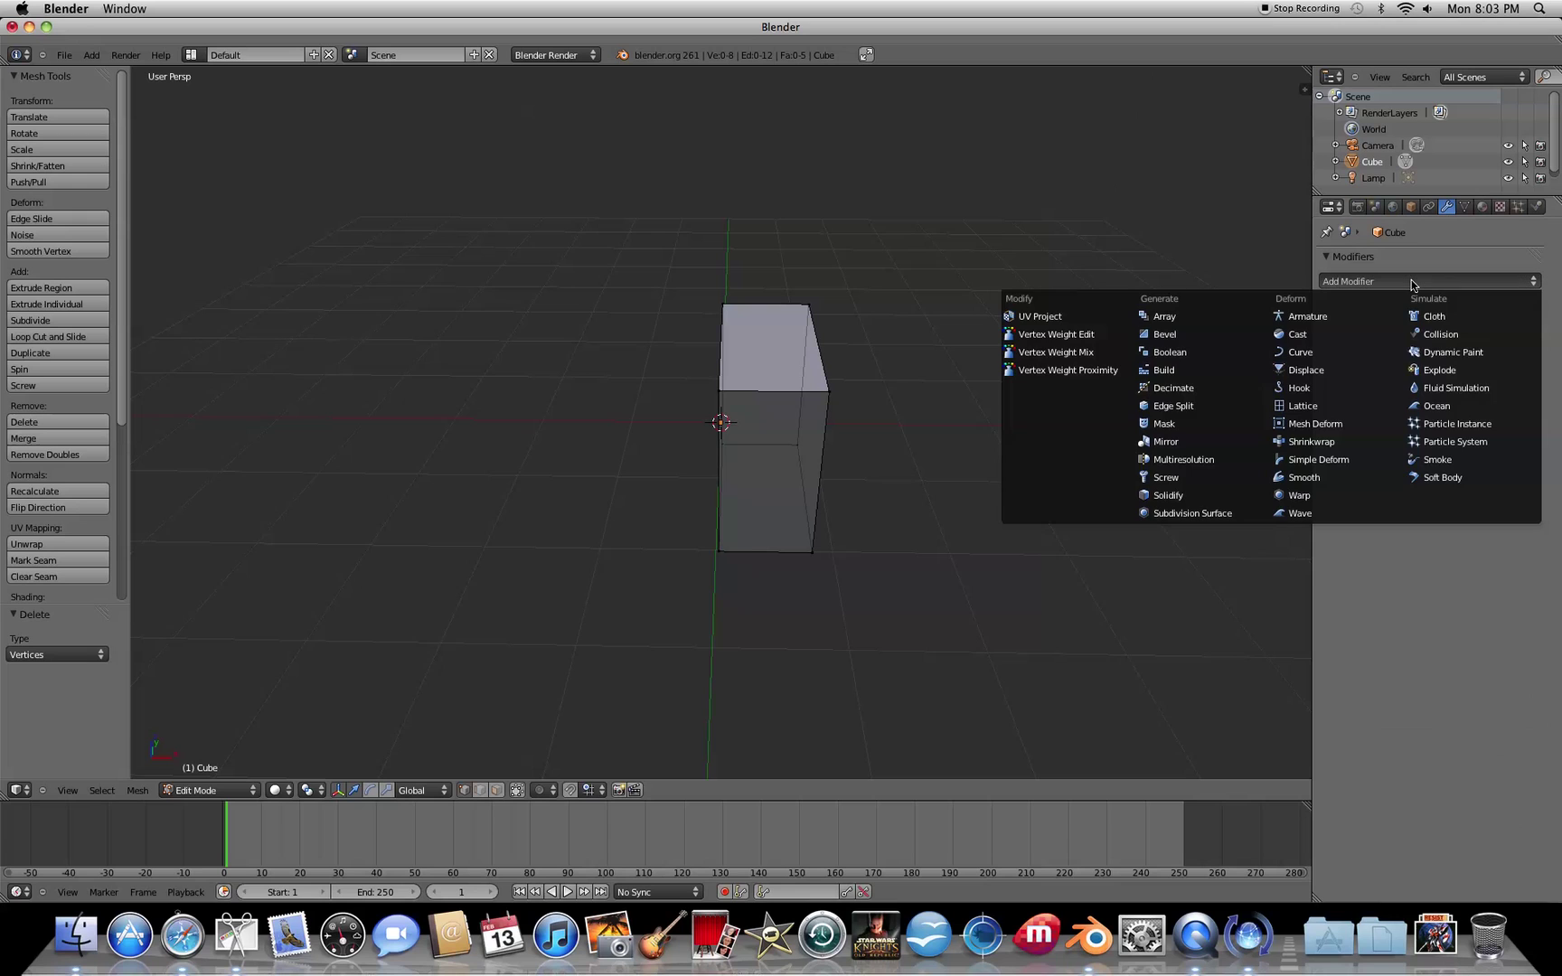
left_click(1166, 442)
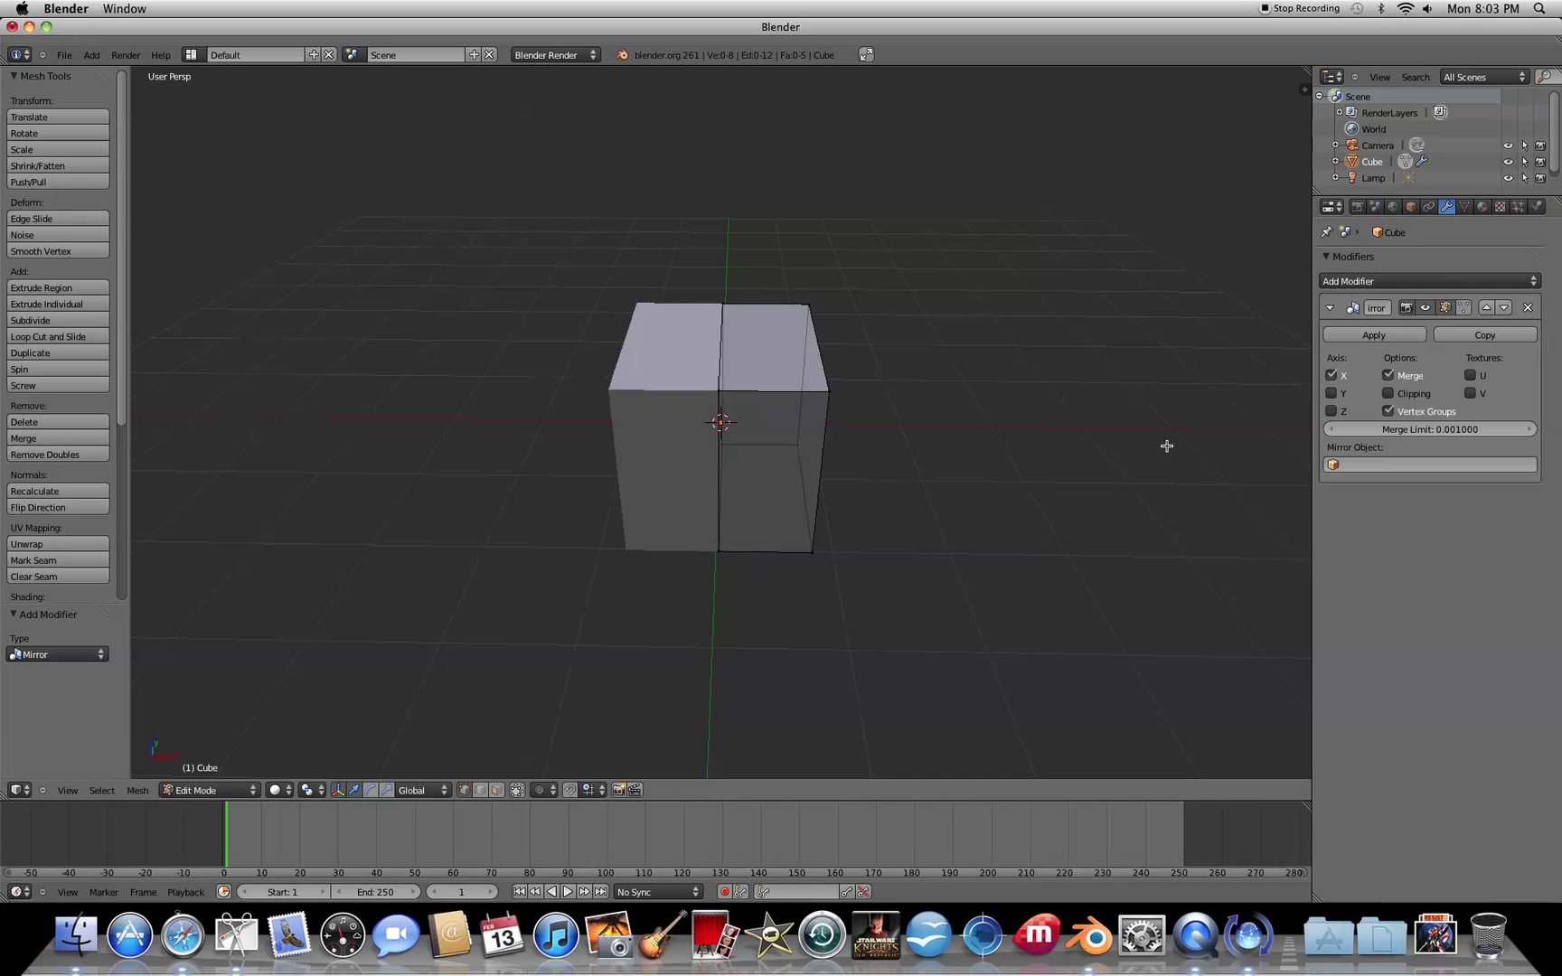
Limit selection to visible geometry and stretch the whole mesh along Y by a factor of about 3.64
middle_click_drag(991, 496, 925, 525)
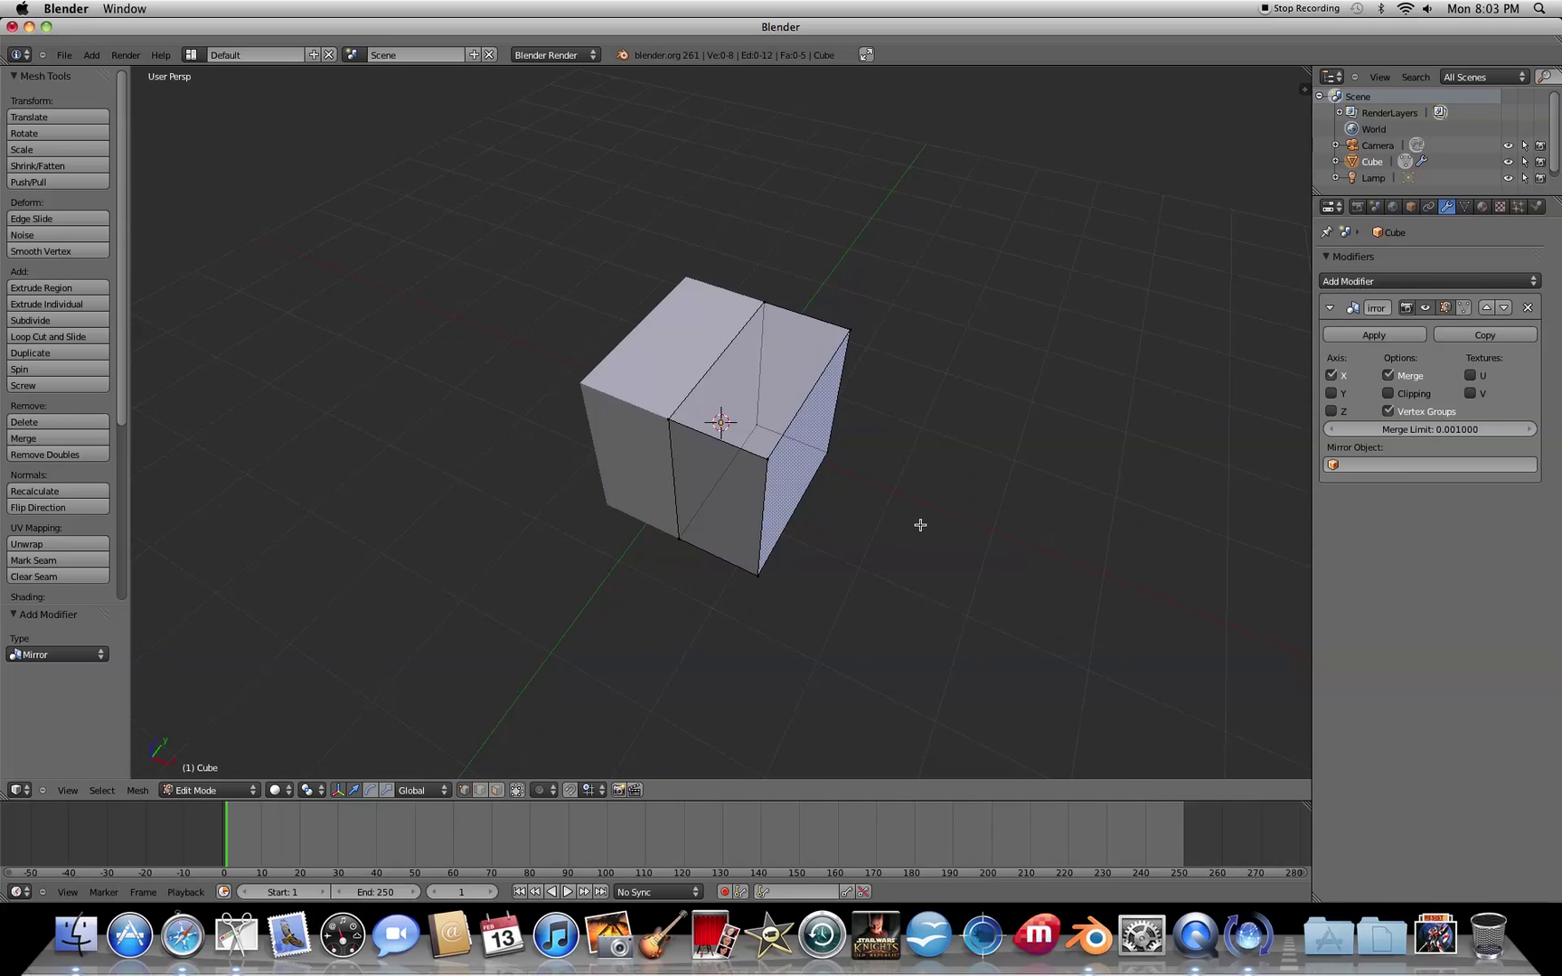
key("KP_3")
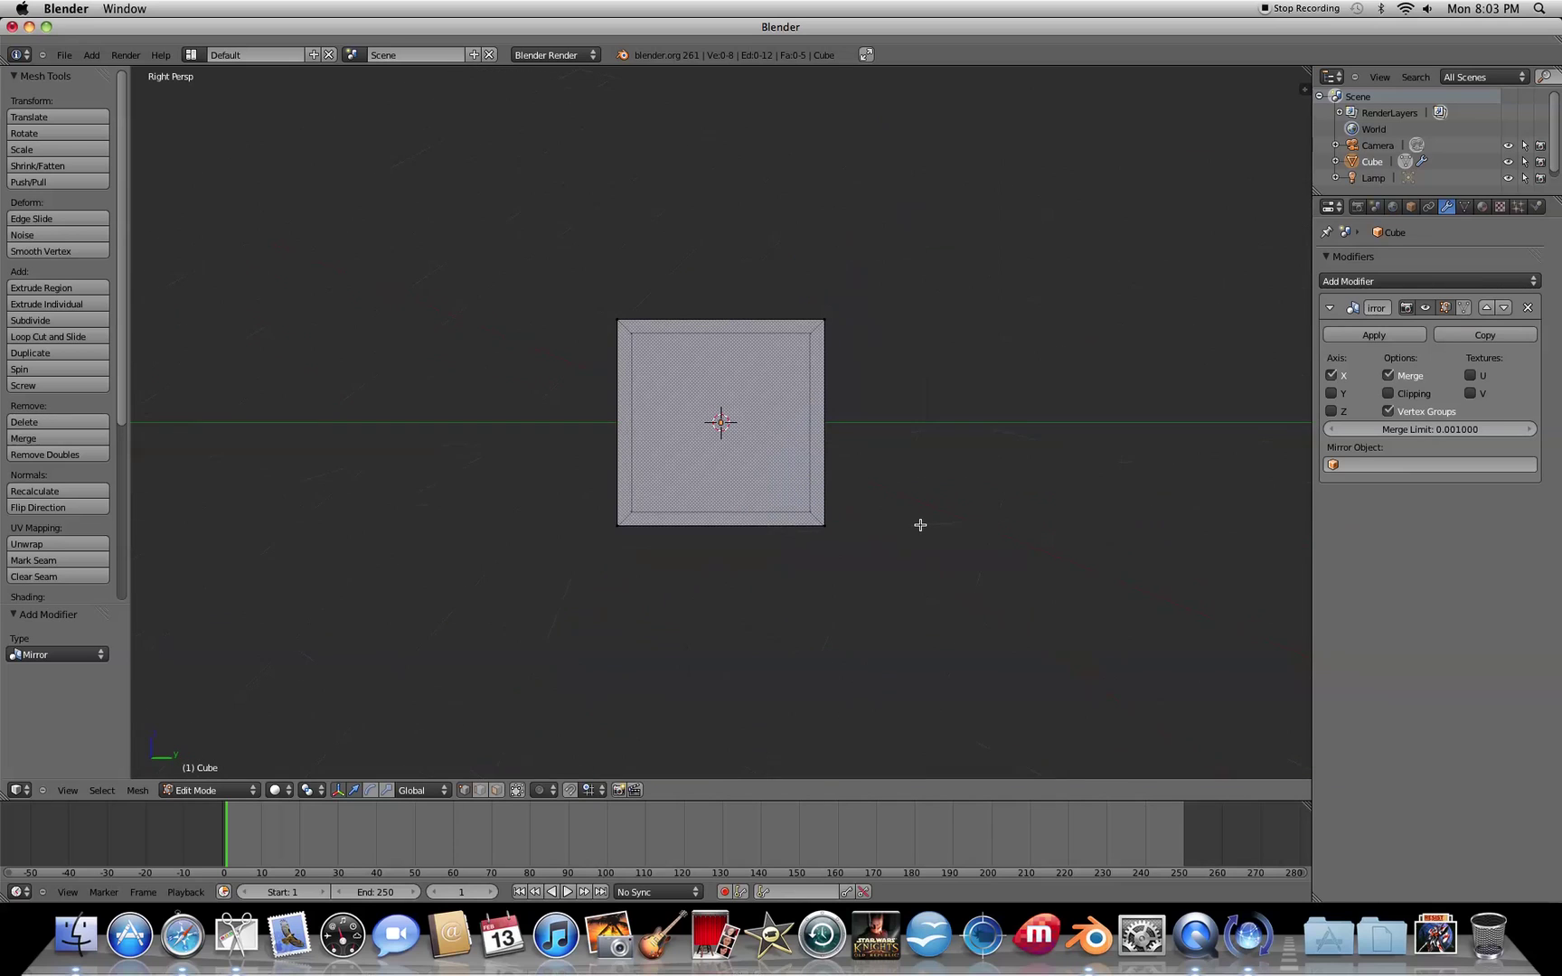
left_click(521, 790)
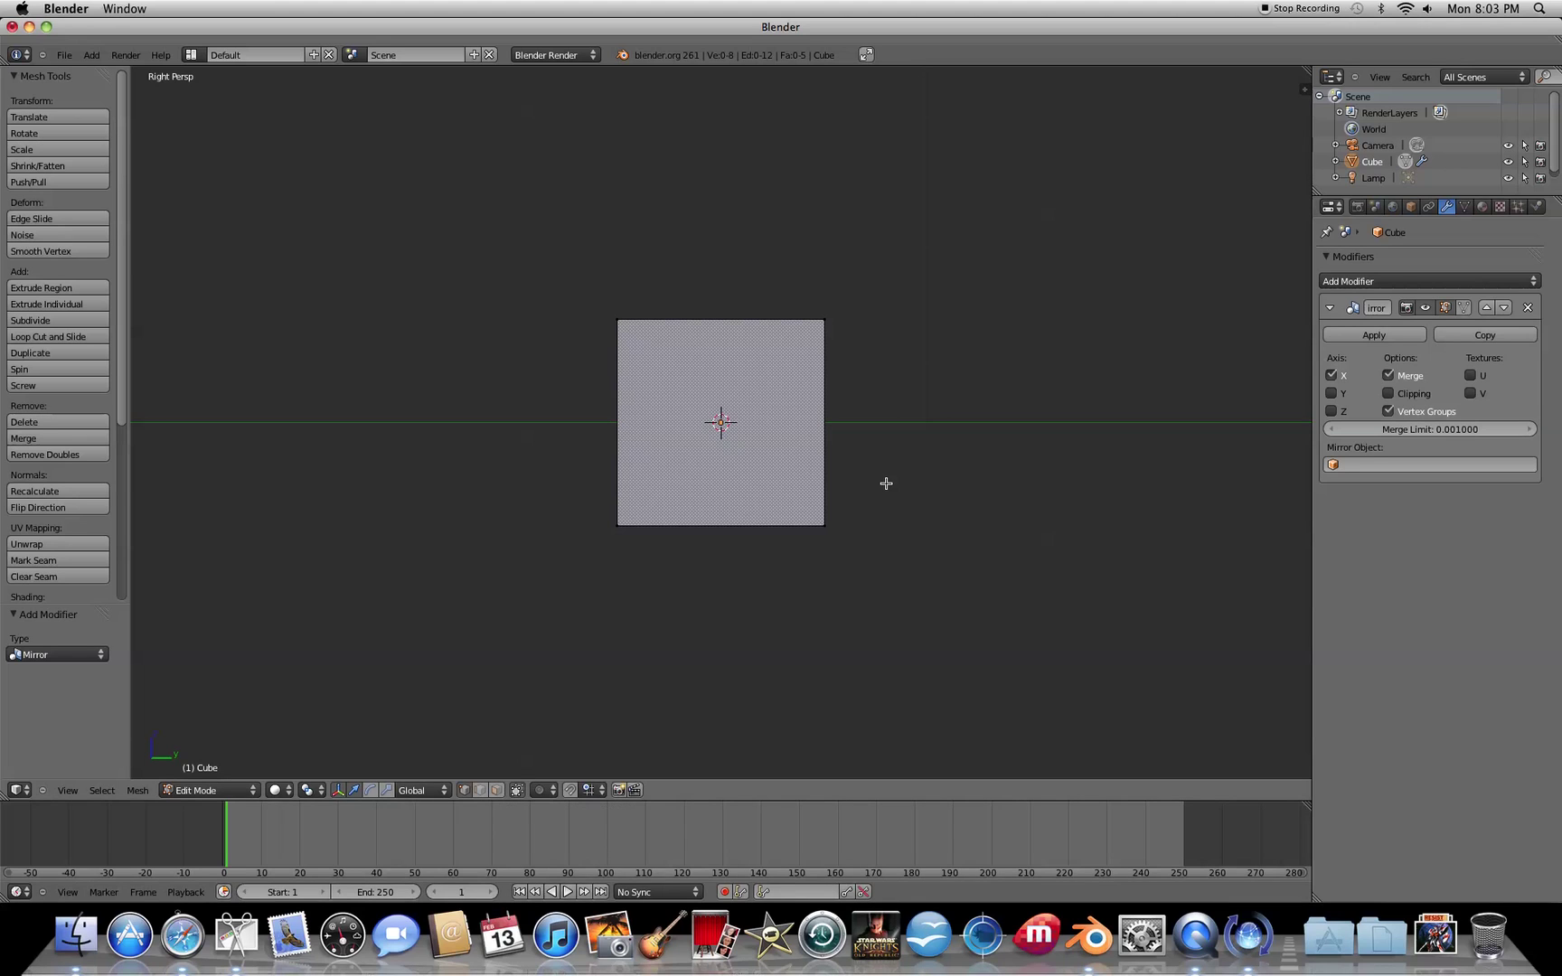
key("a")
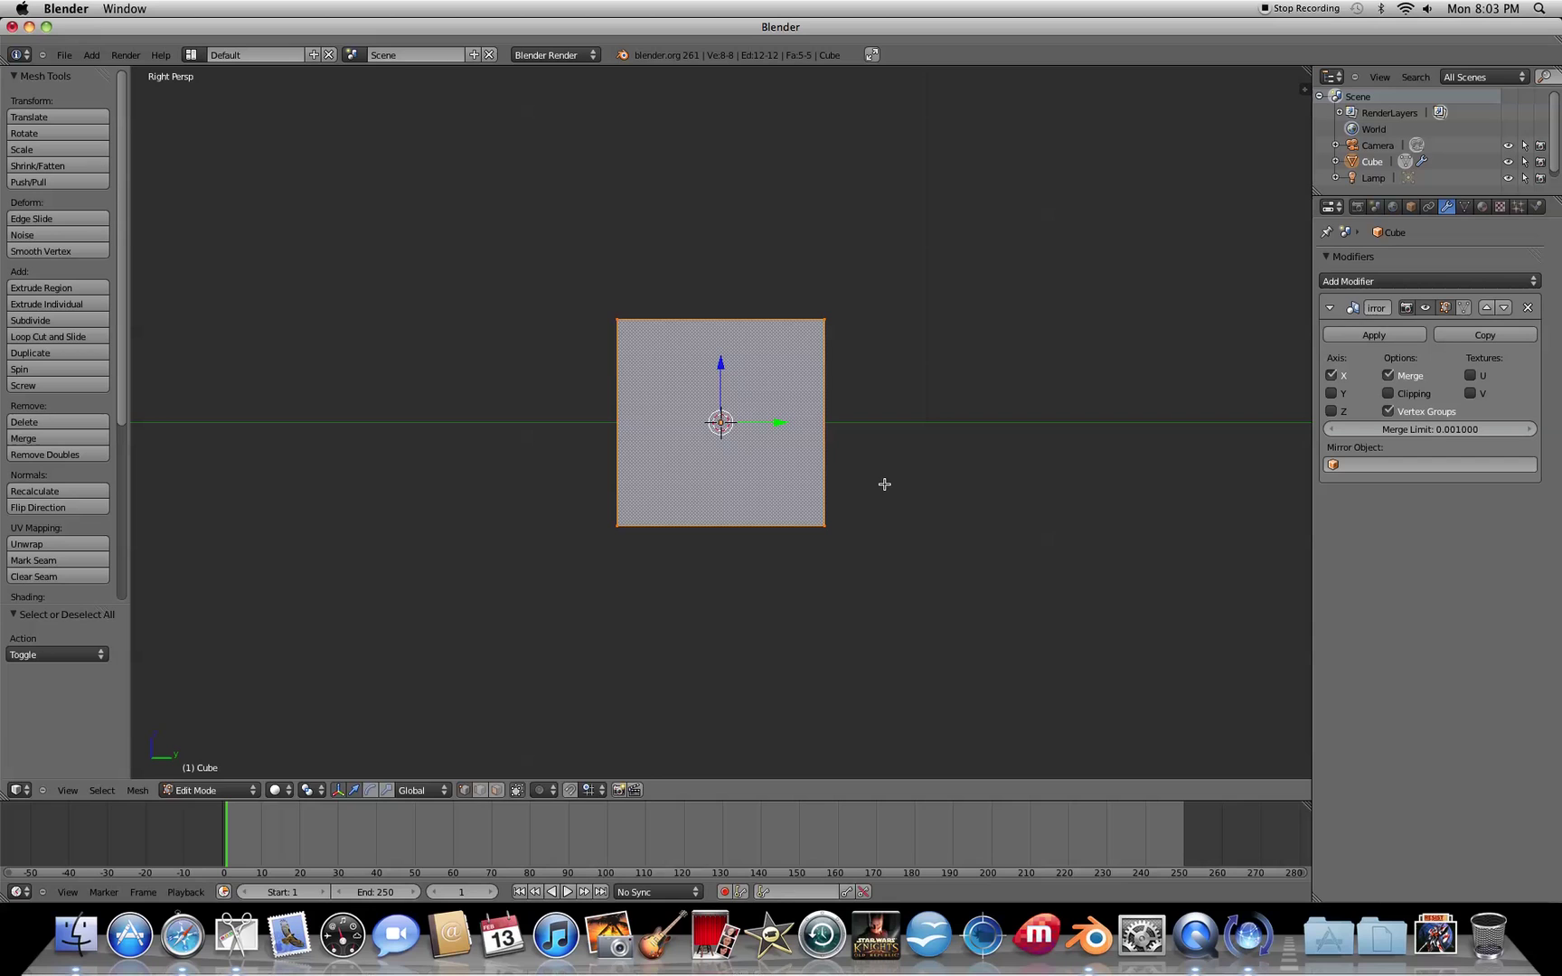
key("s")
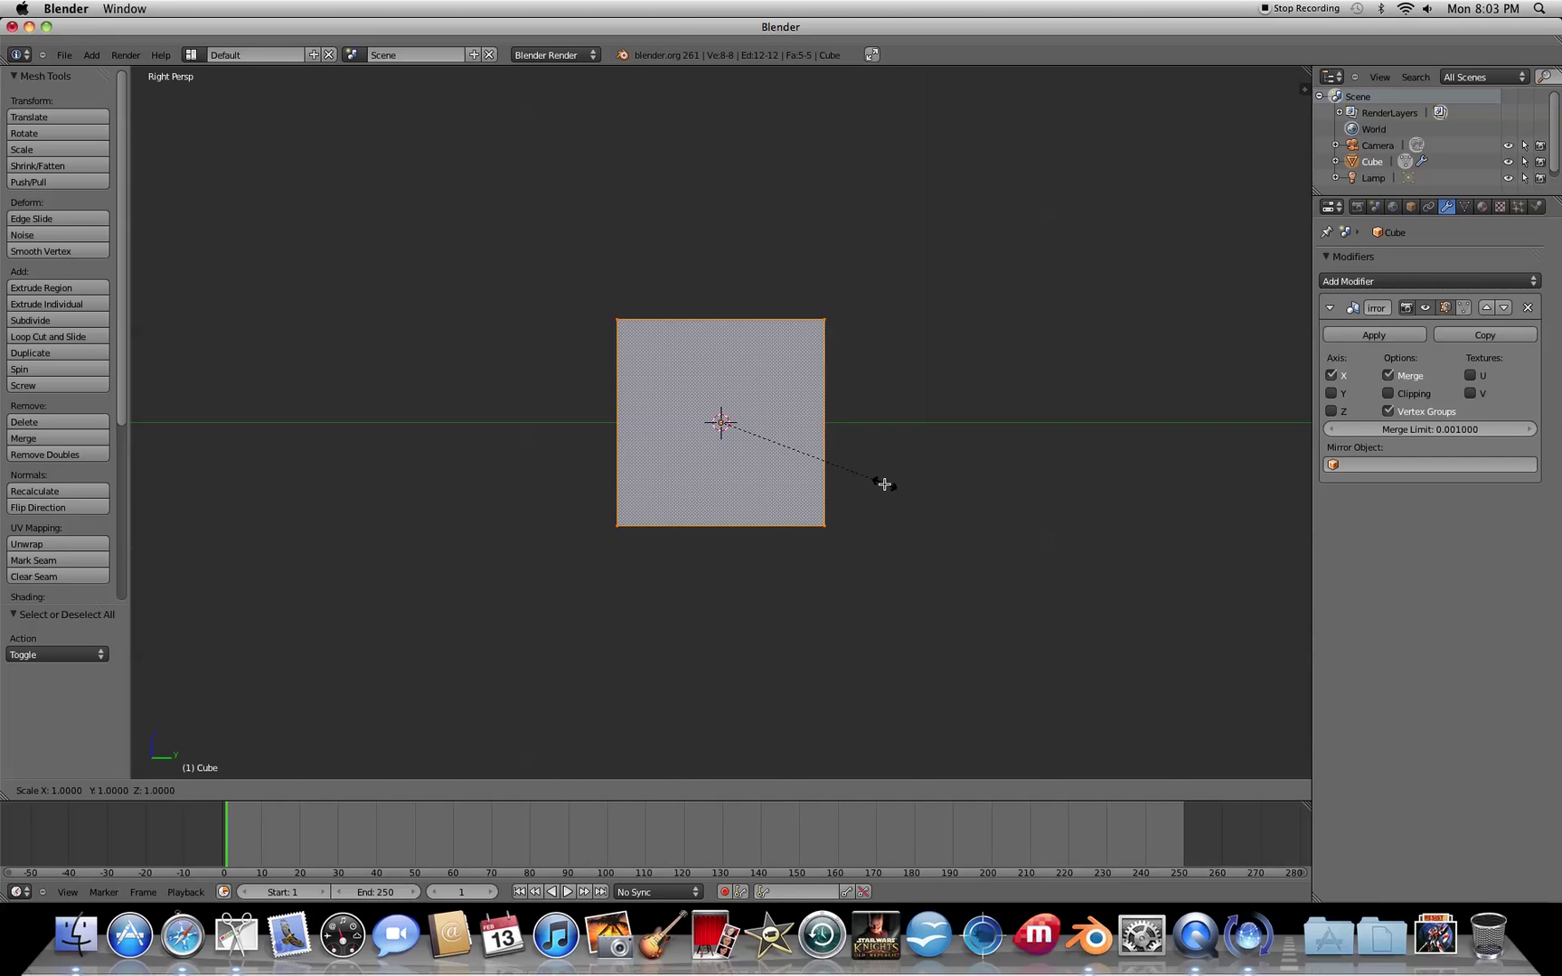
key("y")
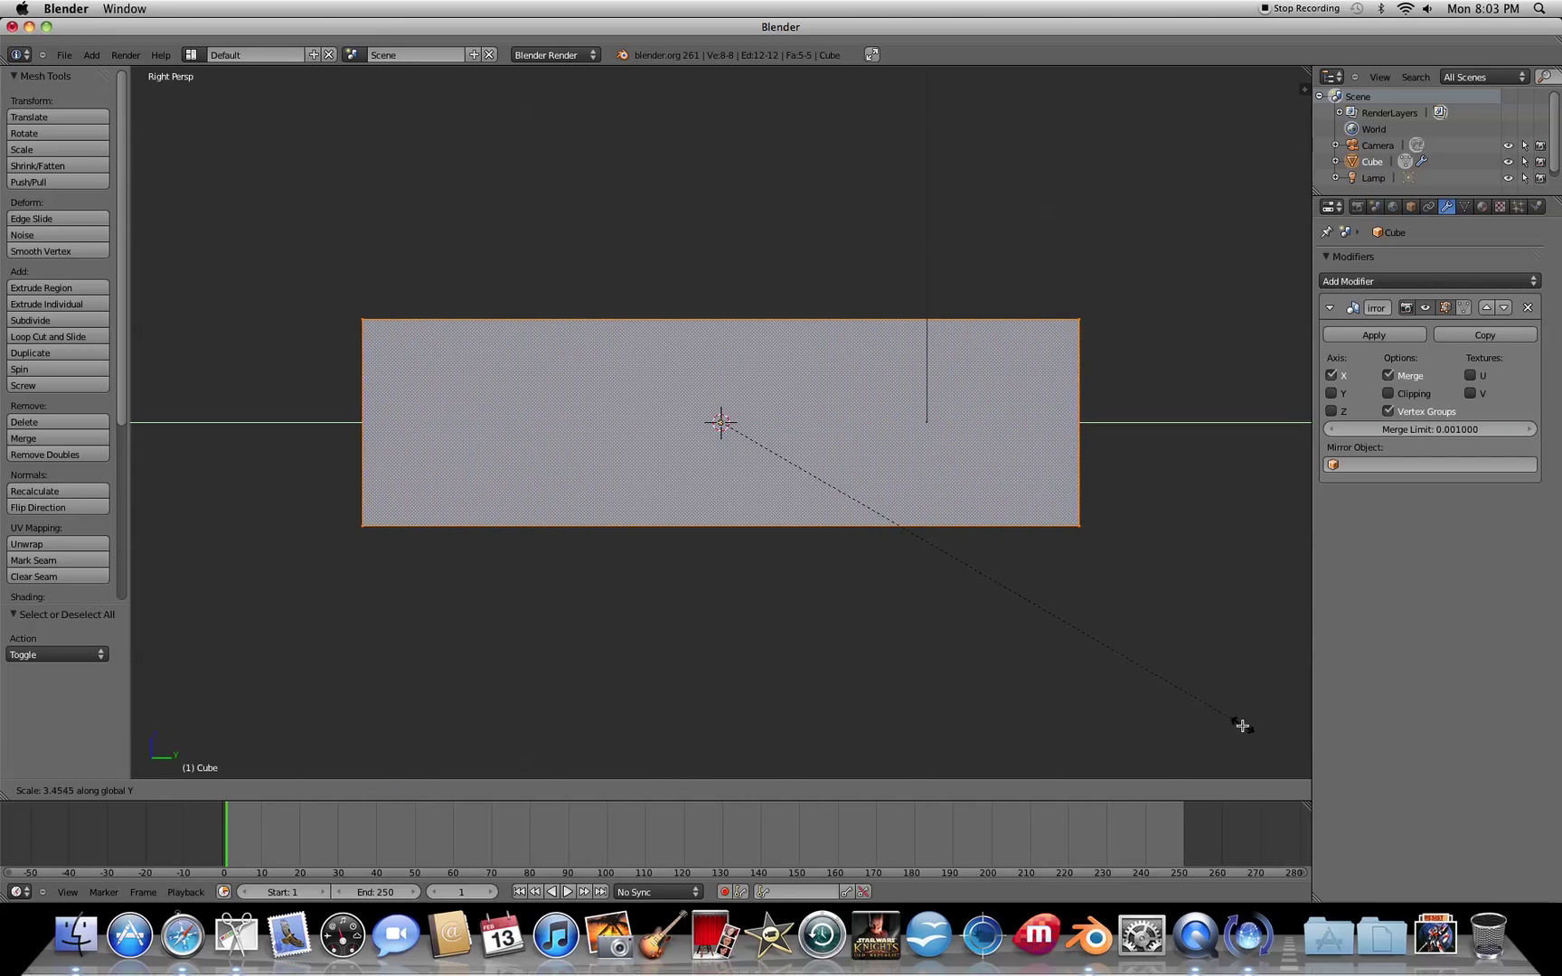
left_click(1272, 739)
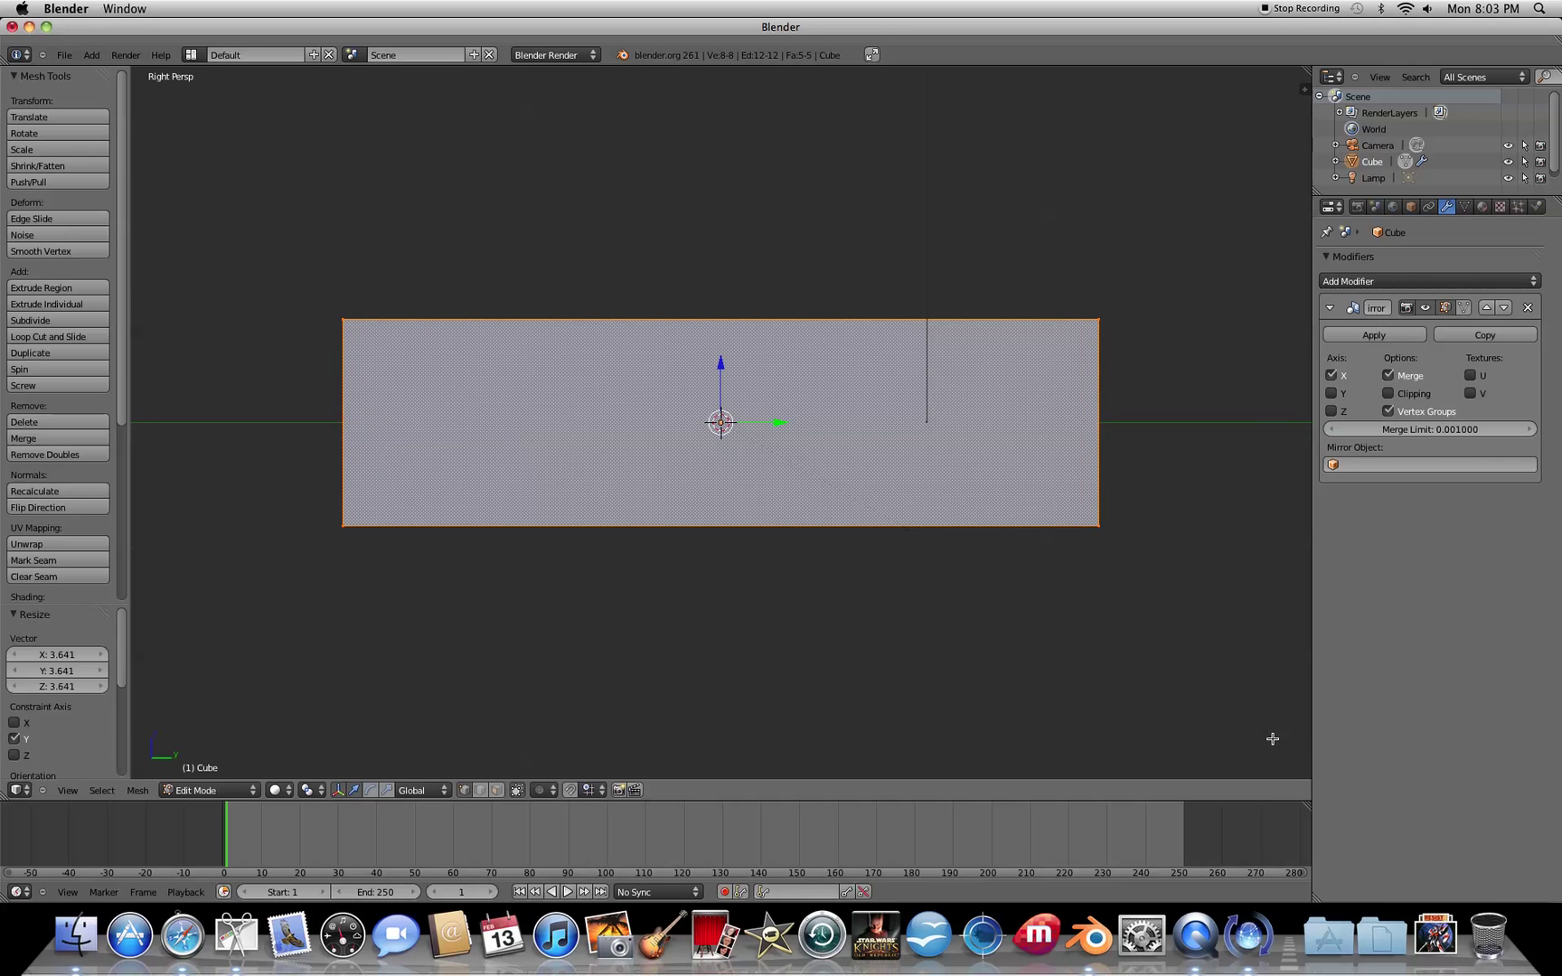
Switch to face selection and extrude the positive Y end face outward by about 2.5 units
middle_click_drag(1057, 655, 934, 686)
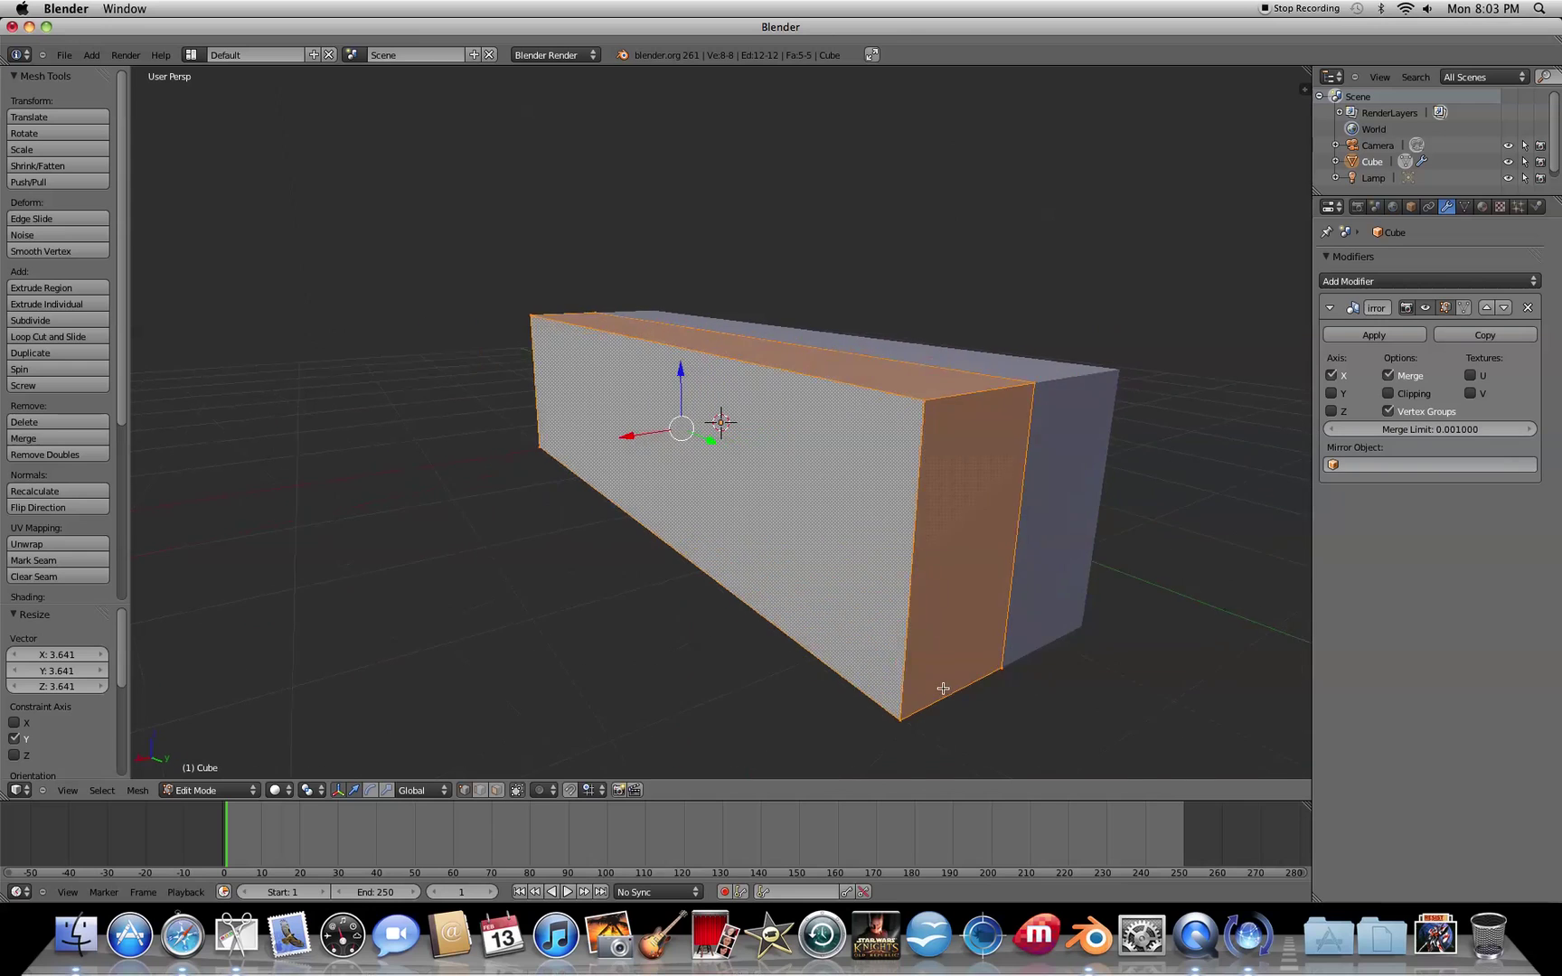
scroll(935, 683, "down", 2)
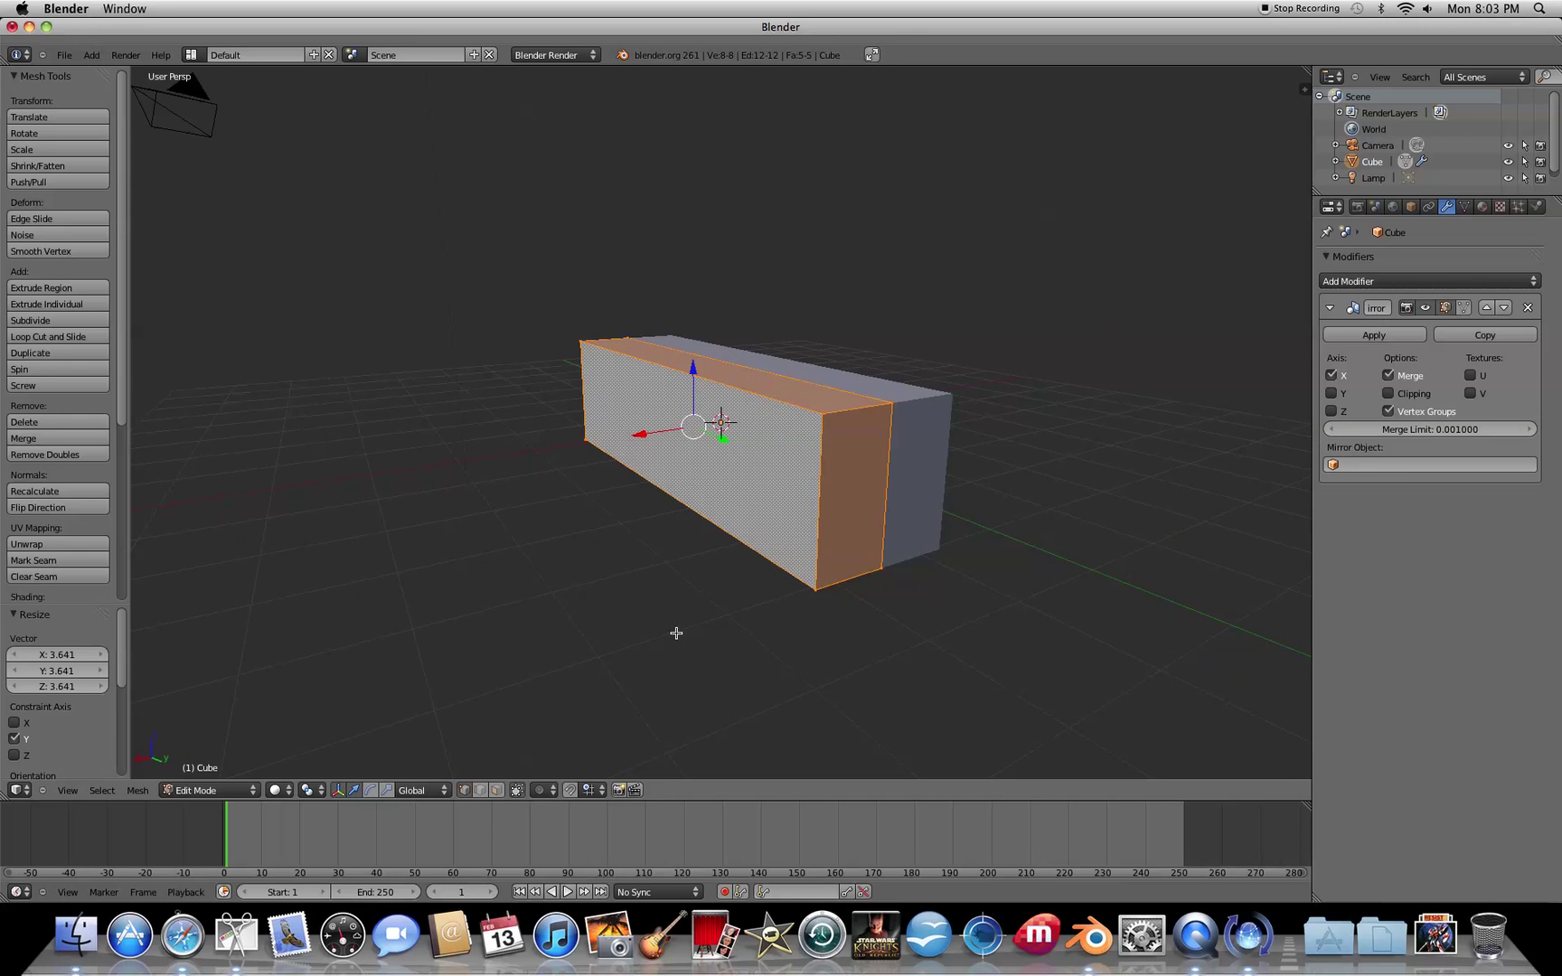
left_click(498, 791)
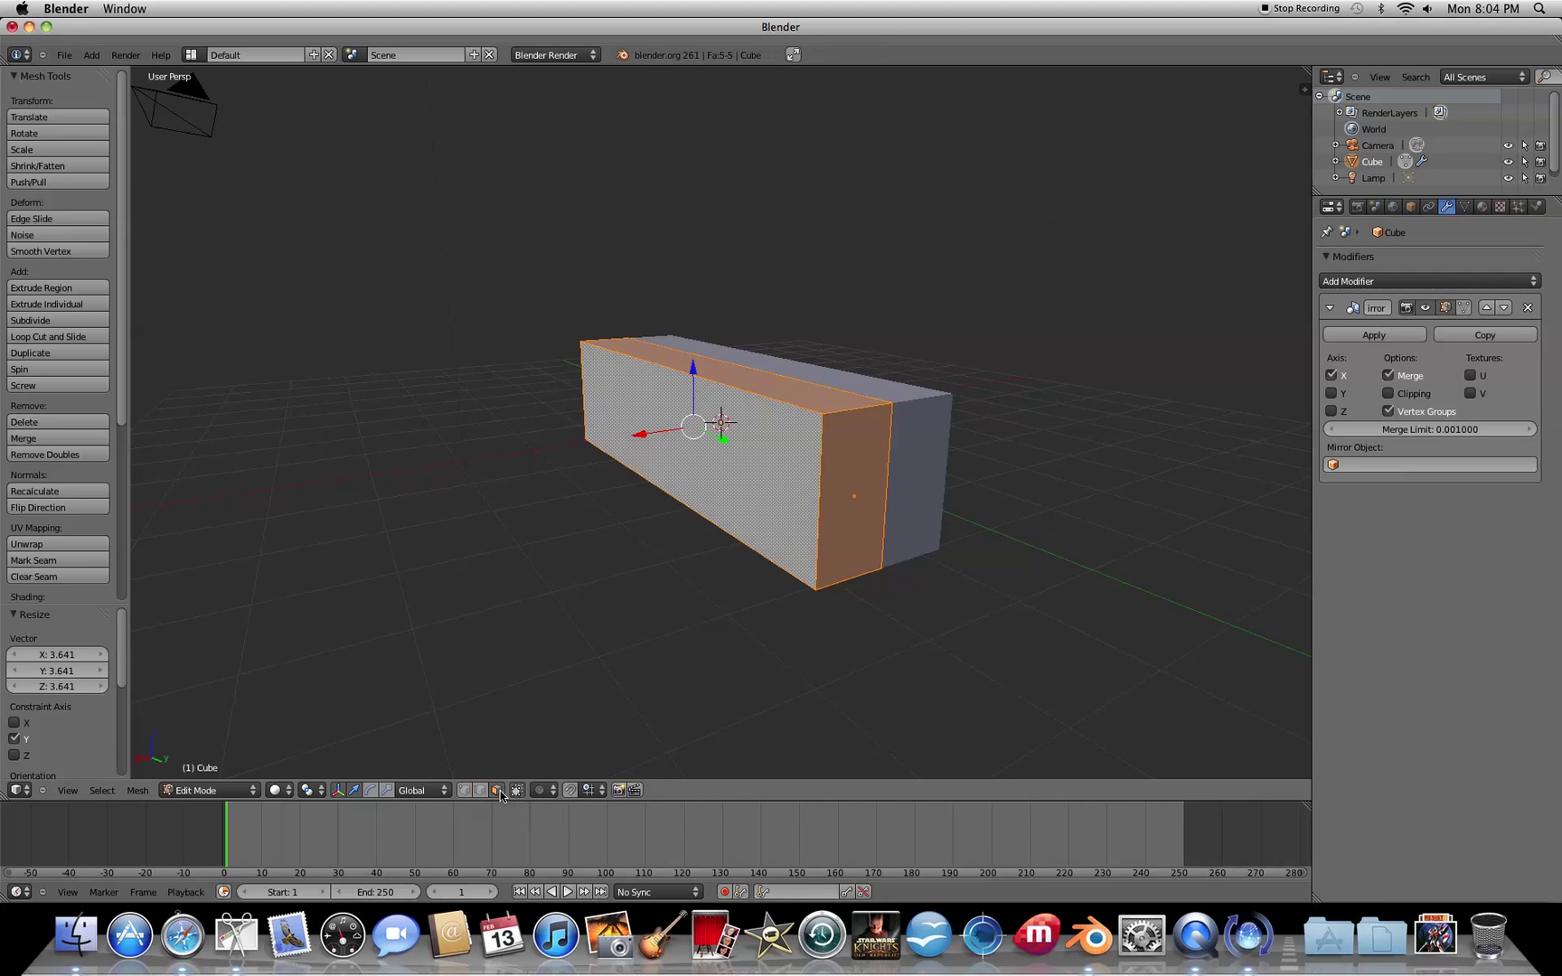
right_click(854, 475)
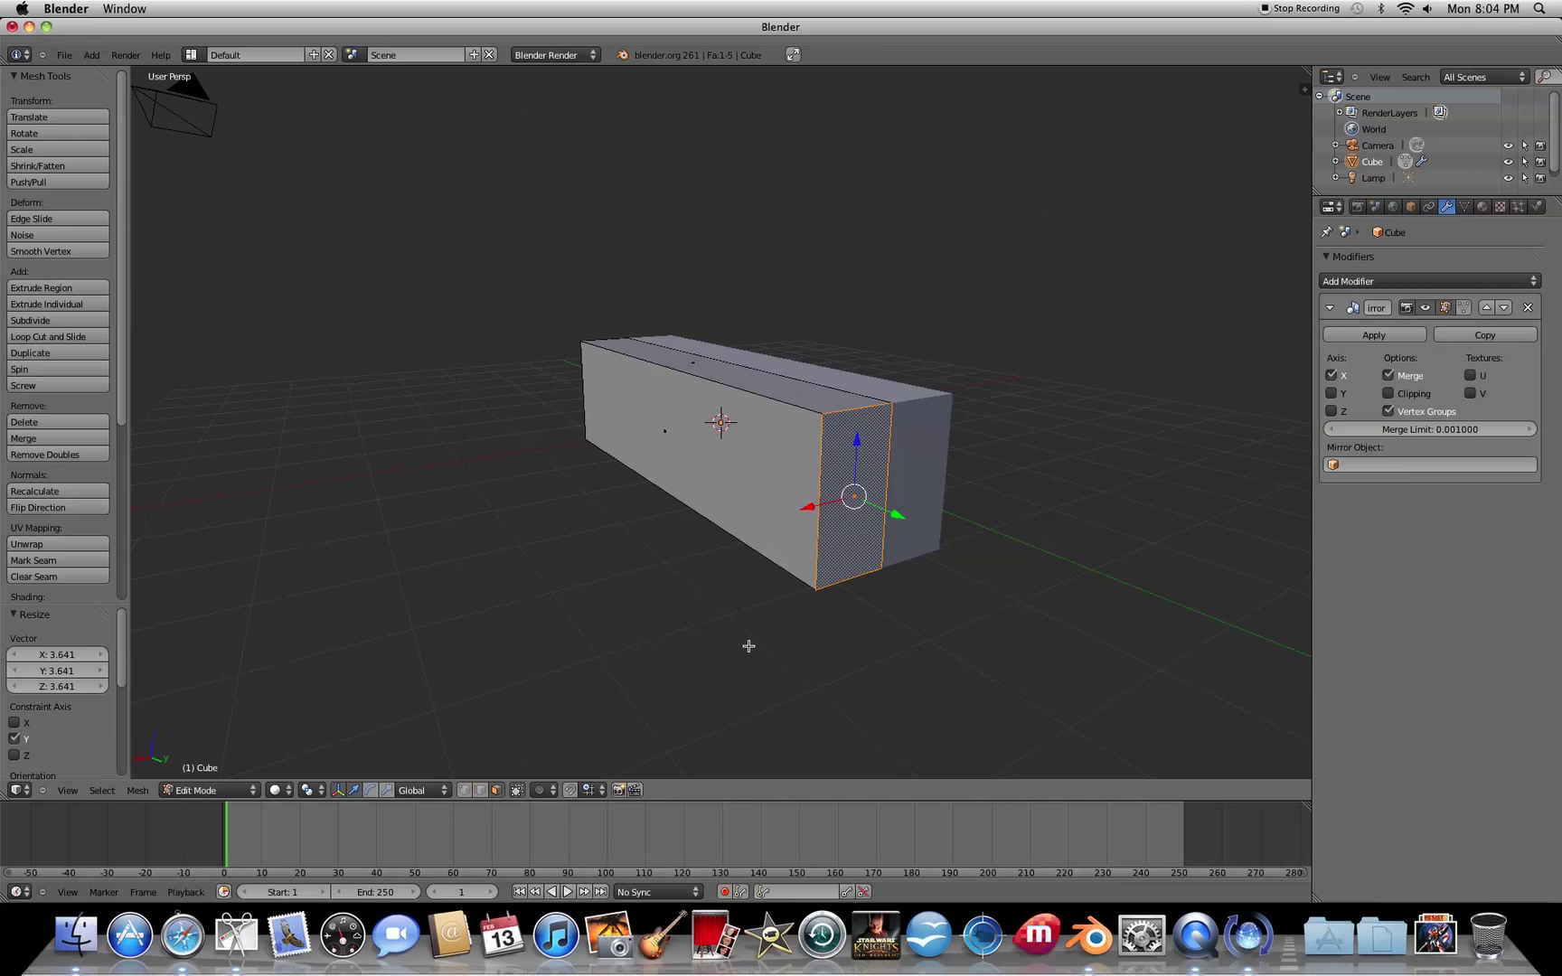
key("e")
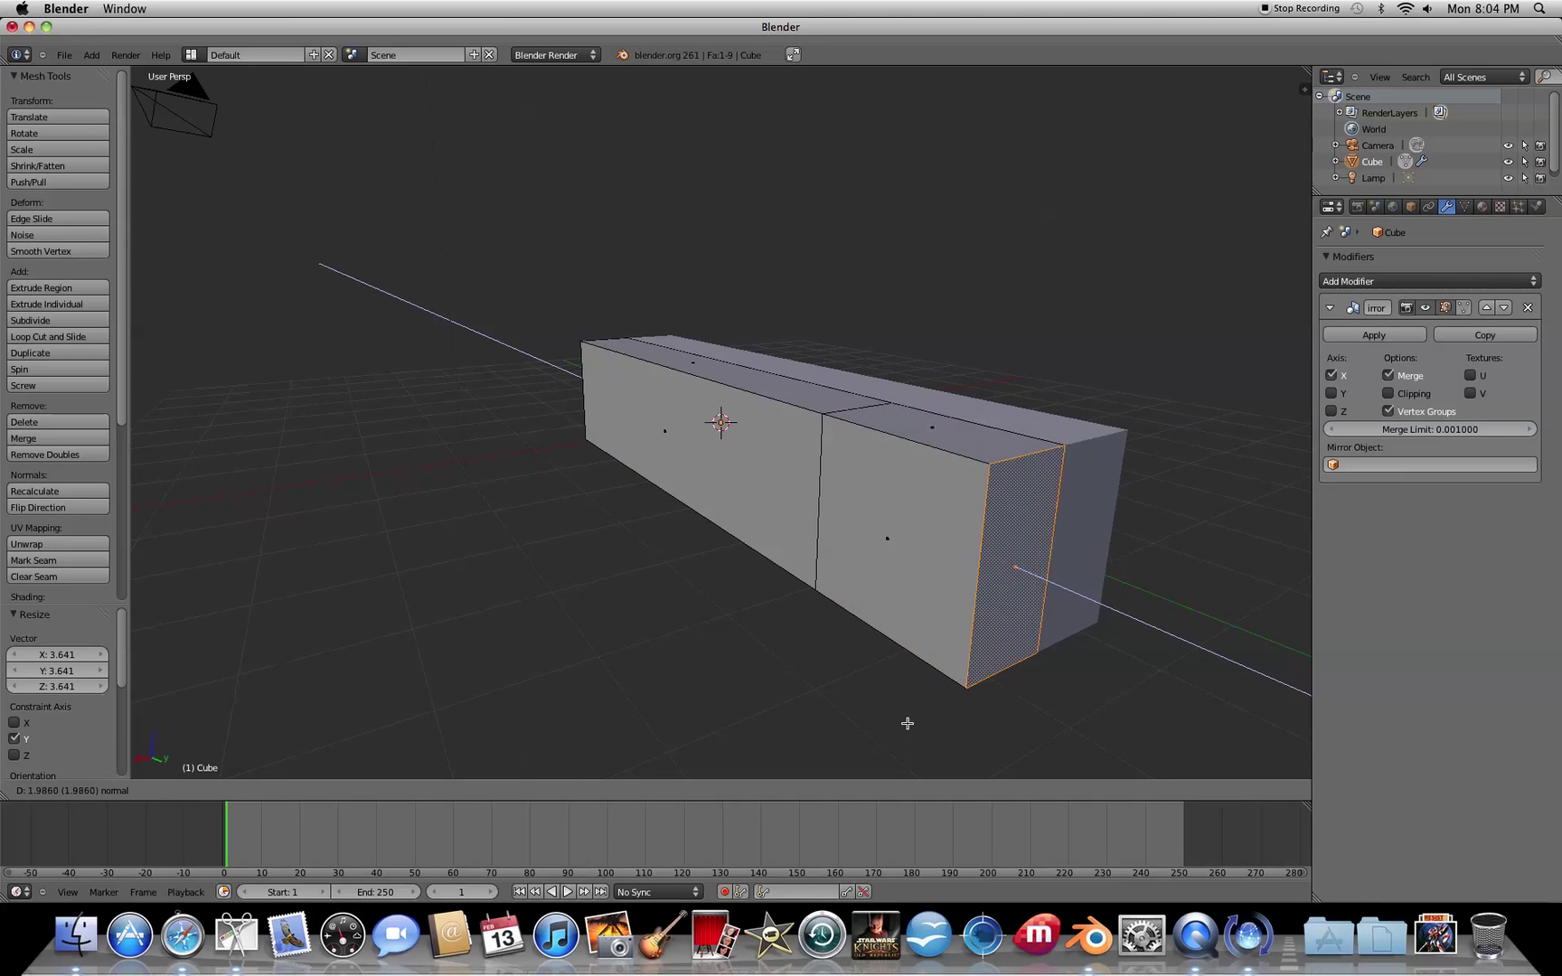
left_click(966, 750)
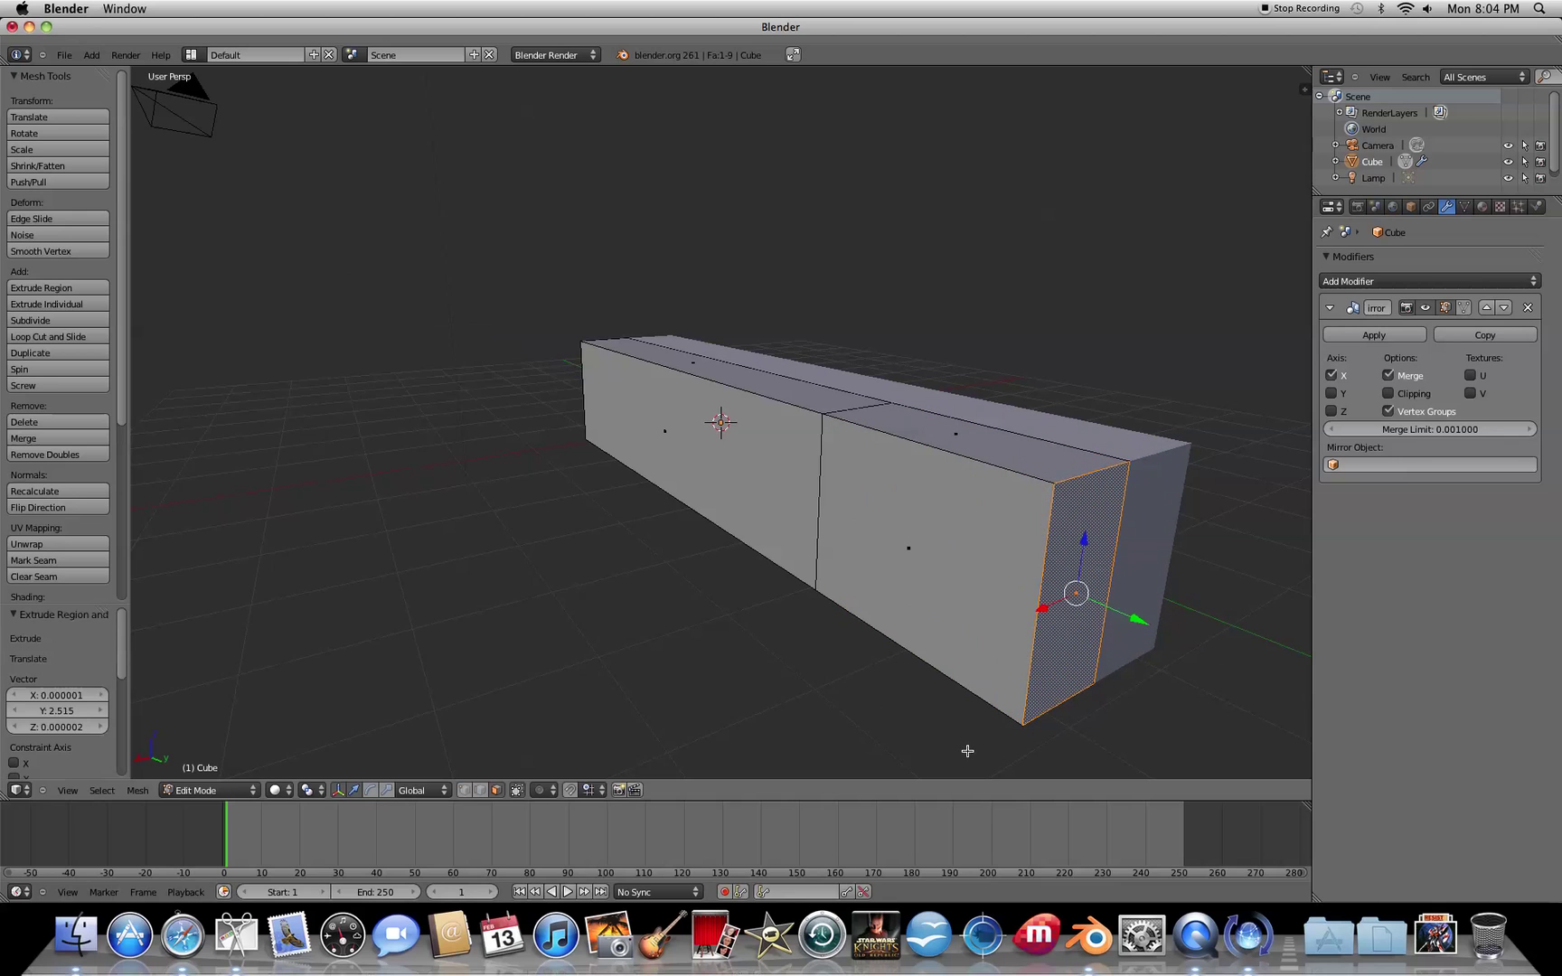
mouse_move(937, 743)
middle_mouse_down()
mouse_move(1053, 721)
mouse_move(927, 706)
mouse_move(907, 732)
middle_mouse_up()
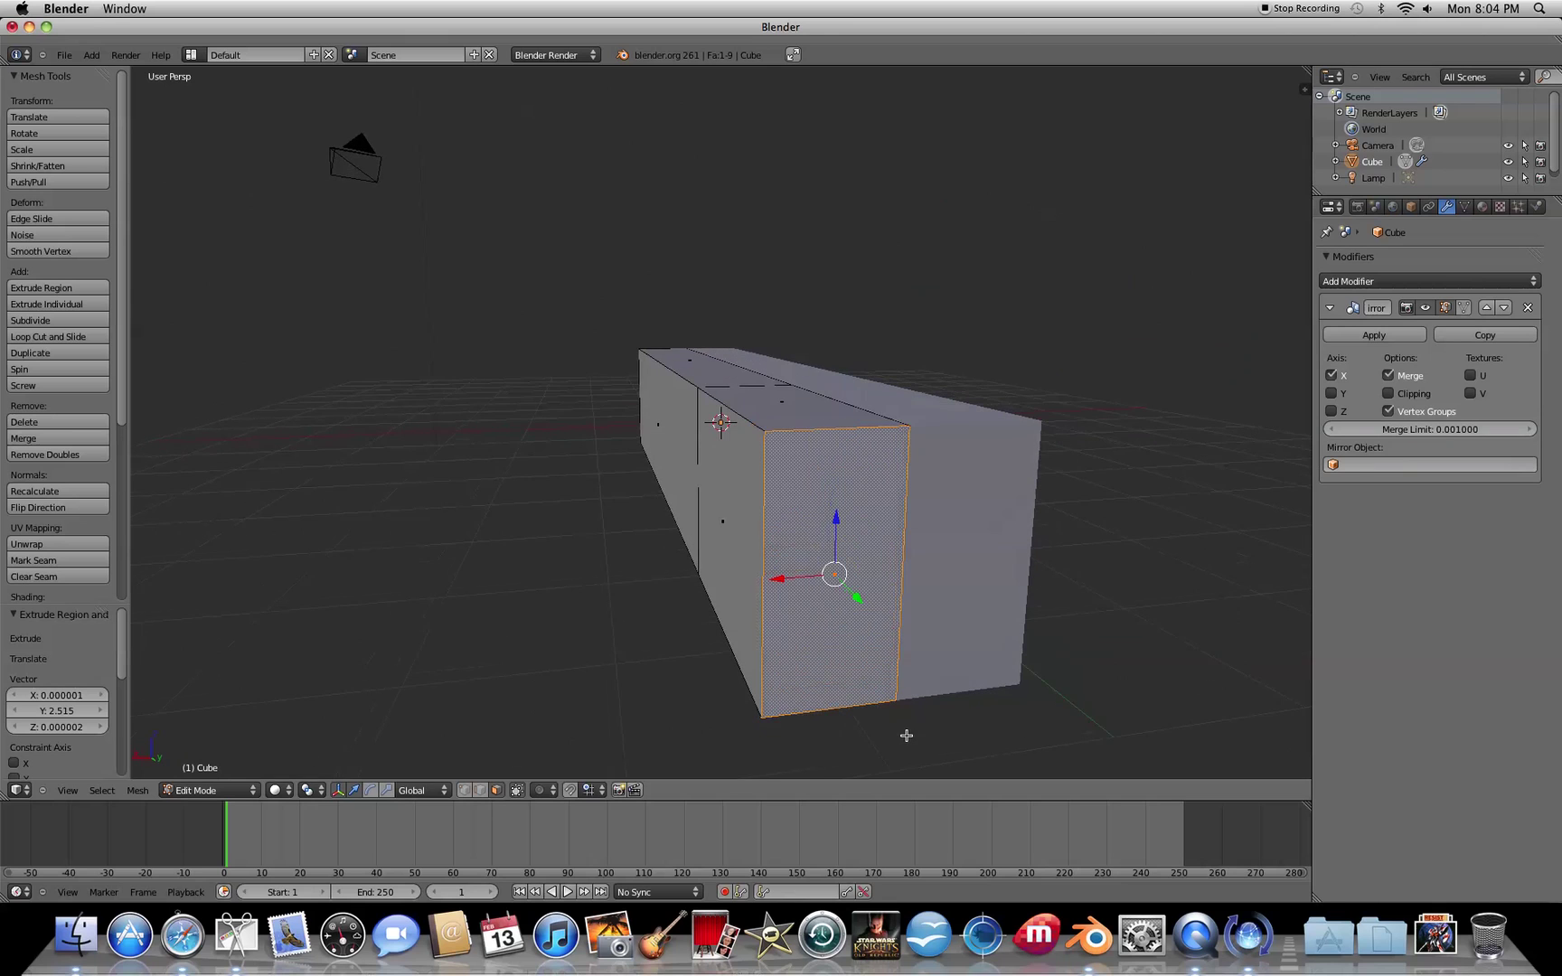
key("s")
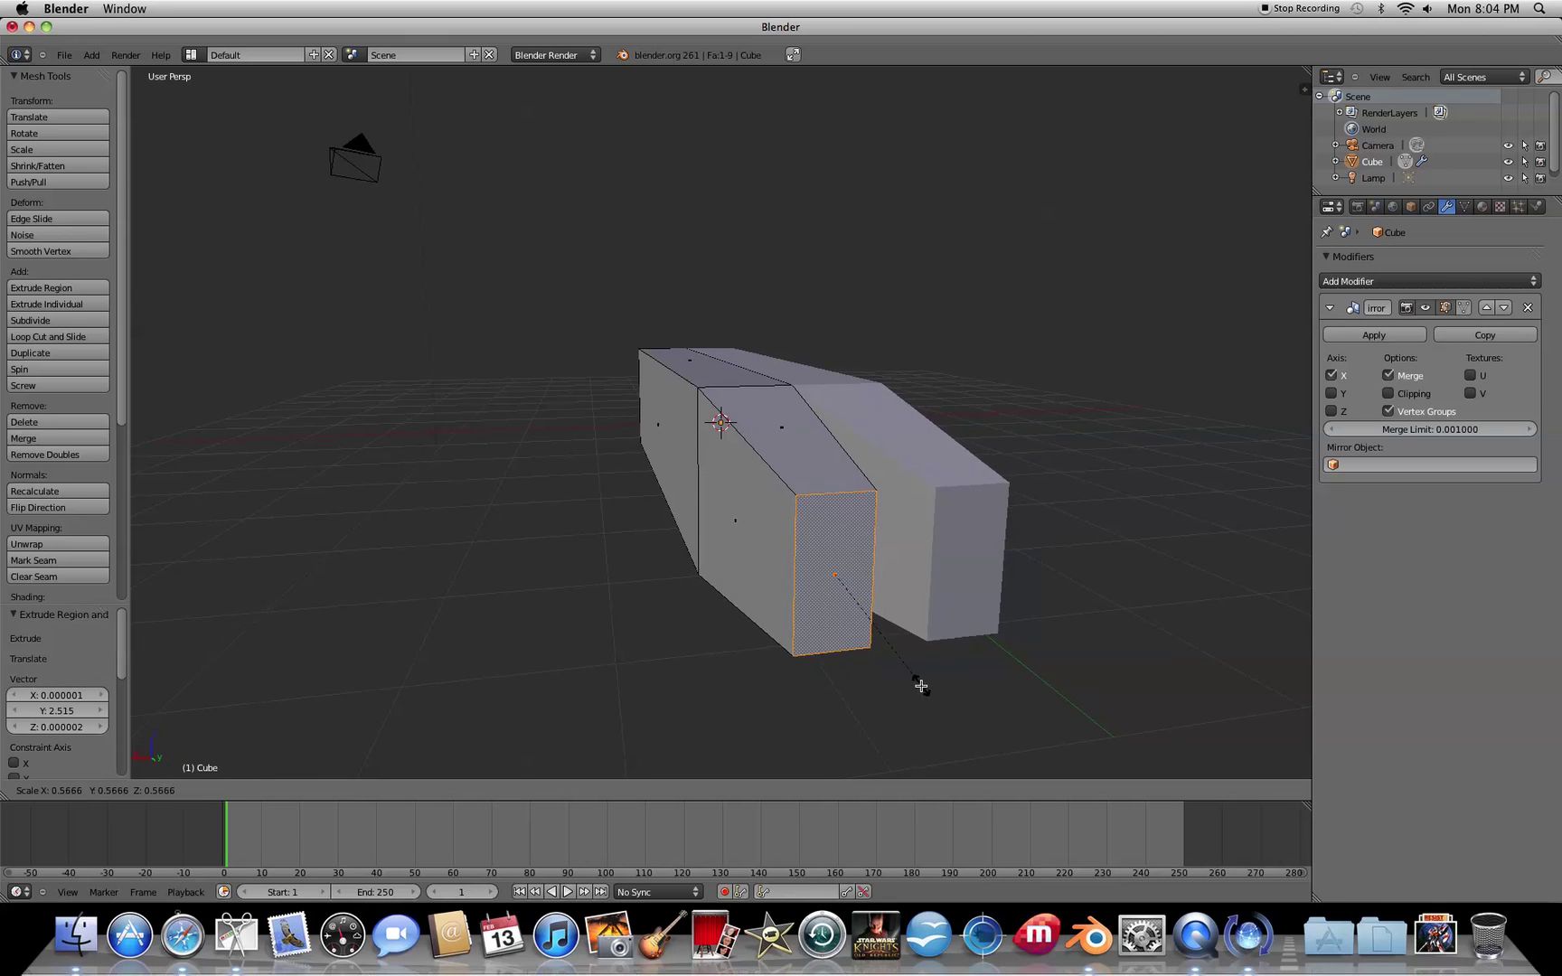
key("Escape")
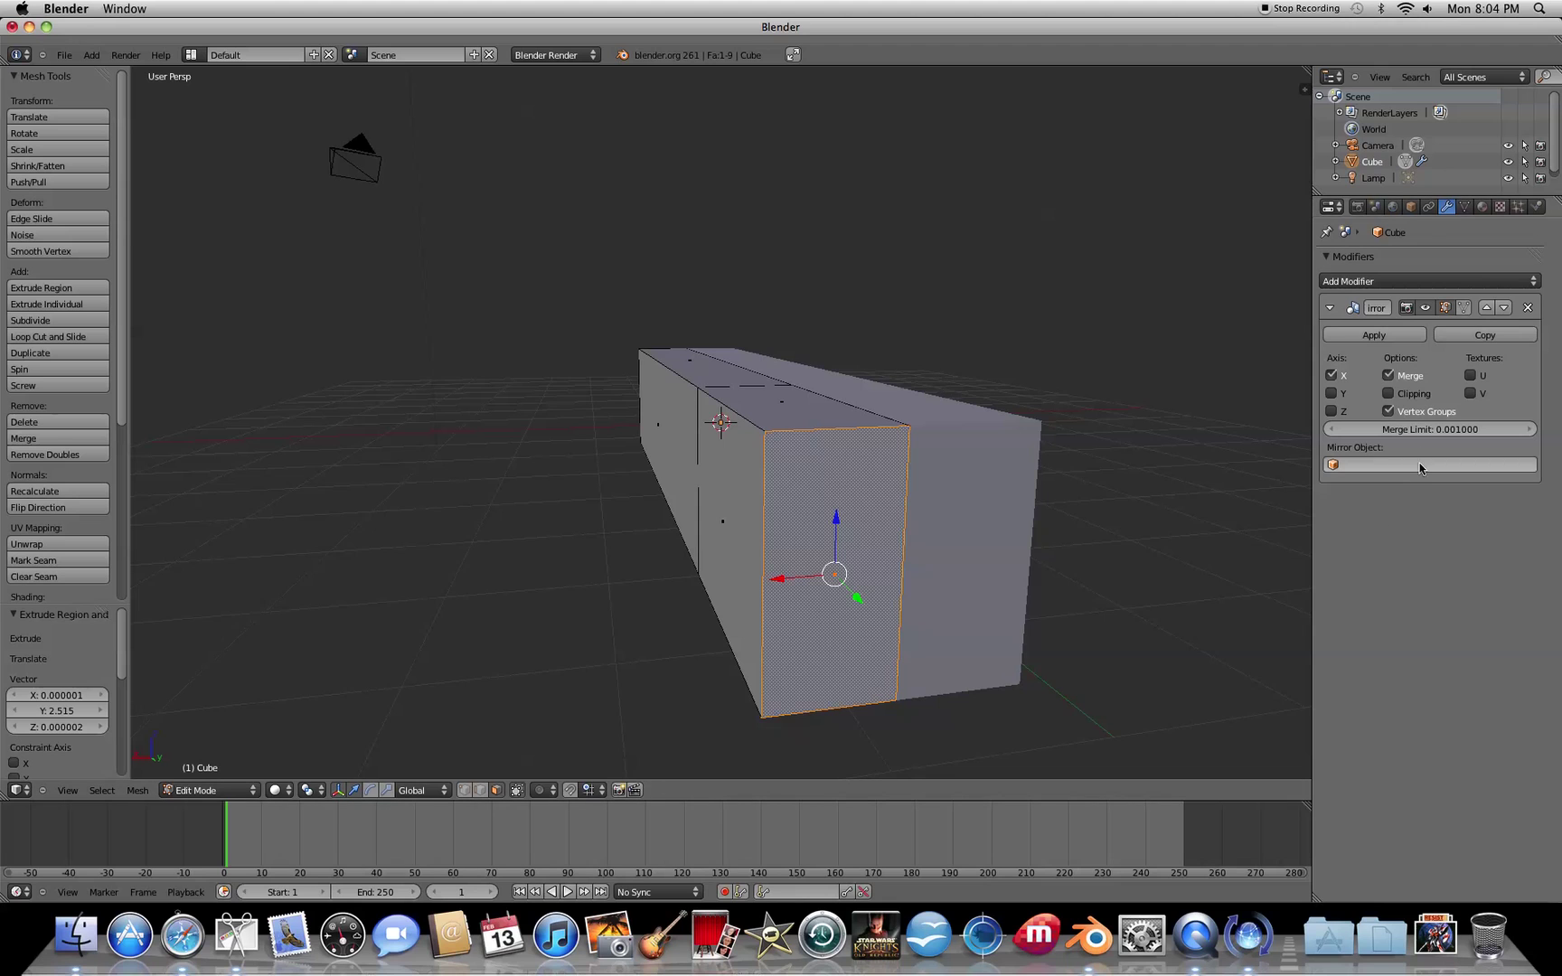
Enable Clipping on the Mirror modifier and scale the extruded end face down to about 0.515
left_click(1388, 395)
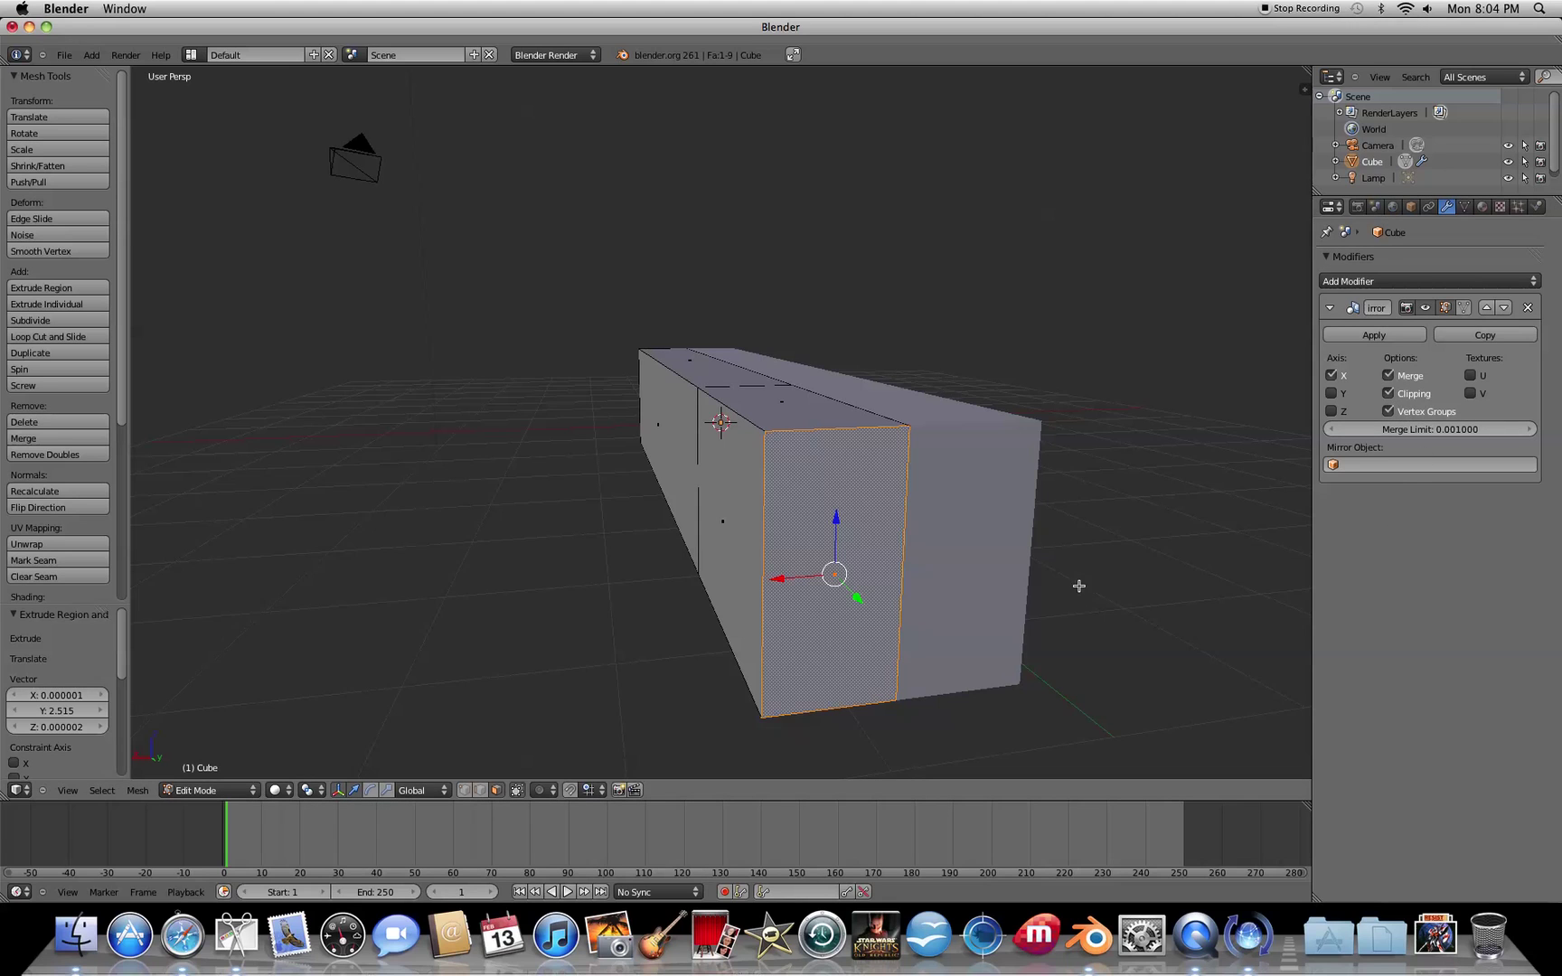
key("s")
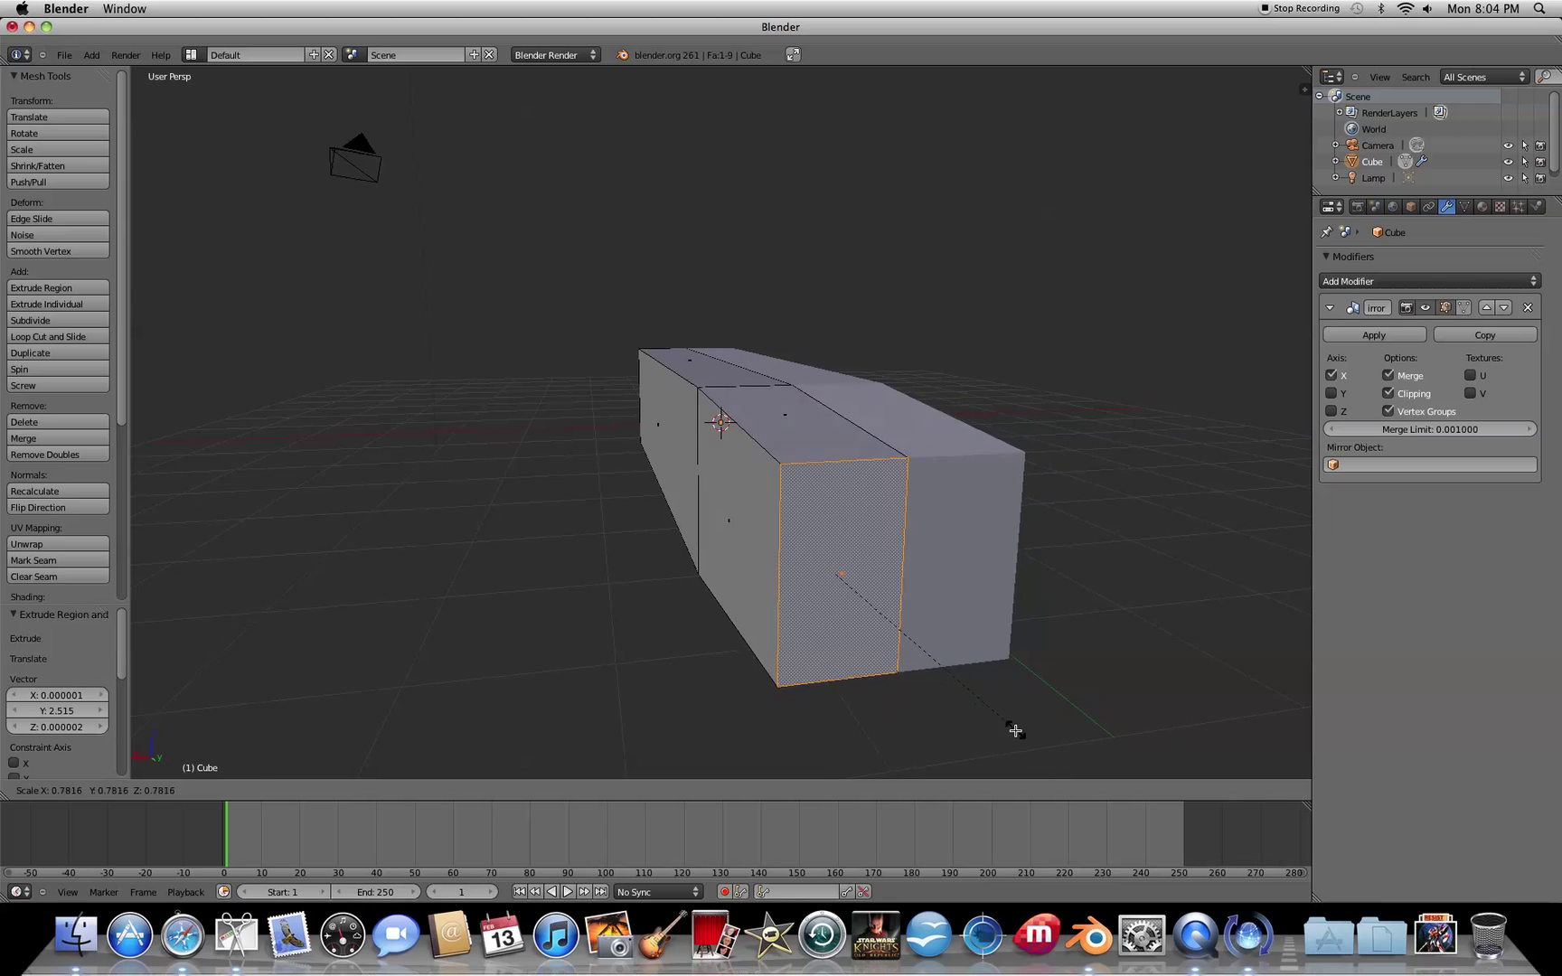
left_click(954, 677)
Raise the scaled positive Y end face about 0.46 units along Z, level with the top of the body
middle_click_drag(923, 703, 1008, 703)
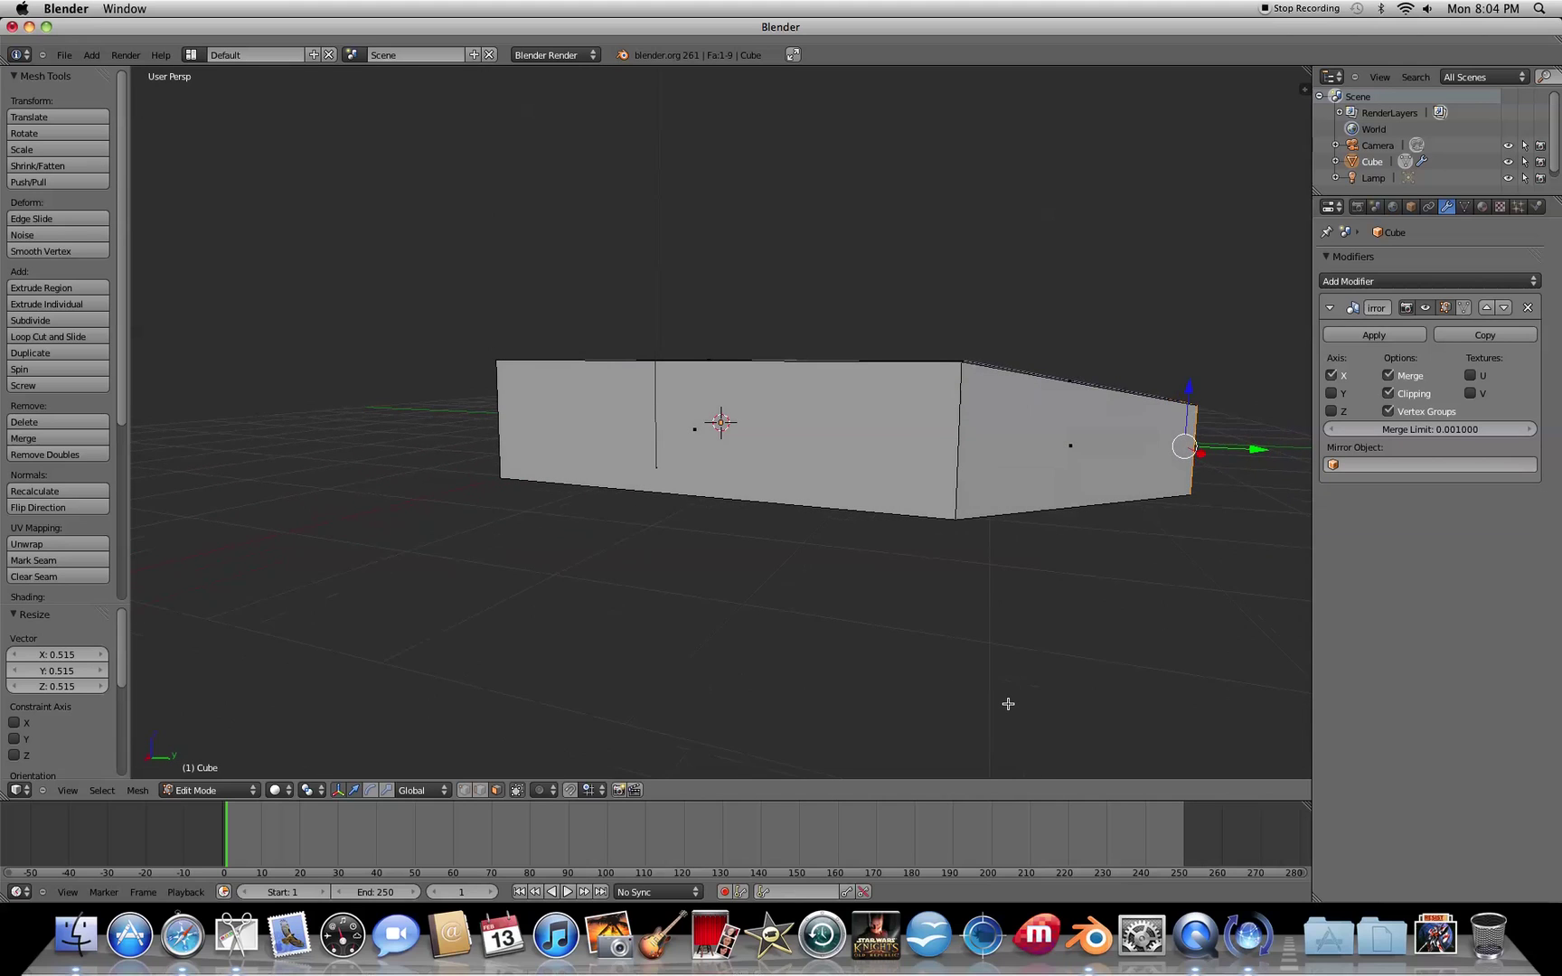
key("g")
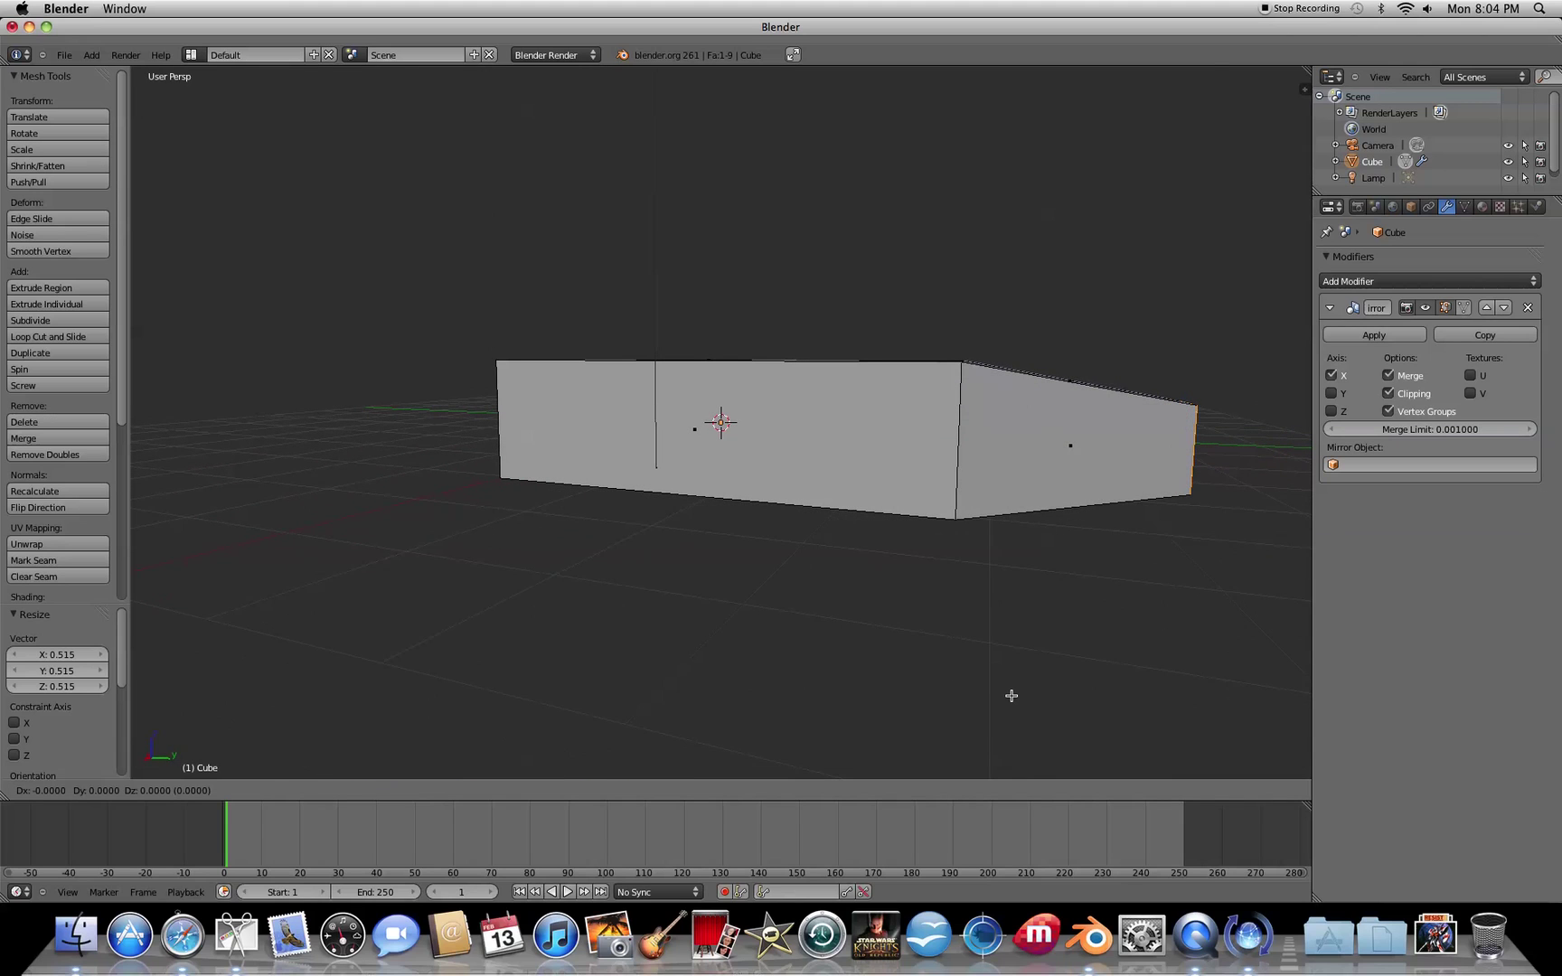
key("z")
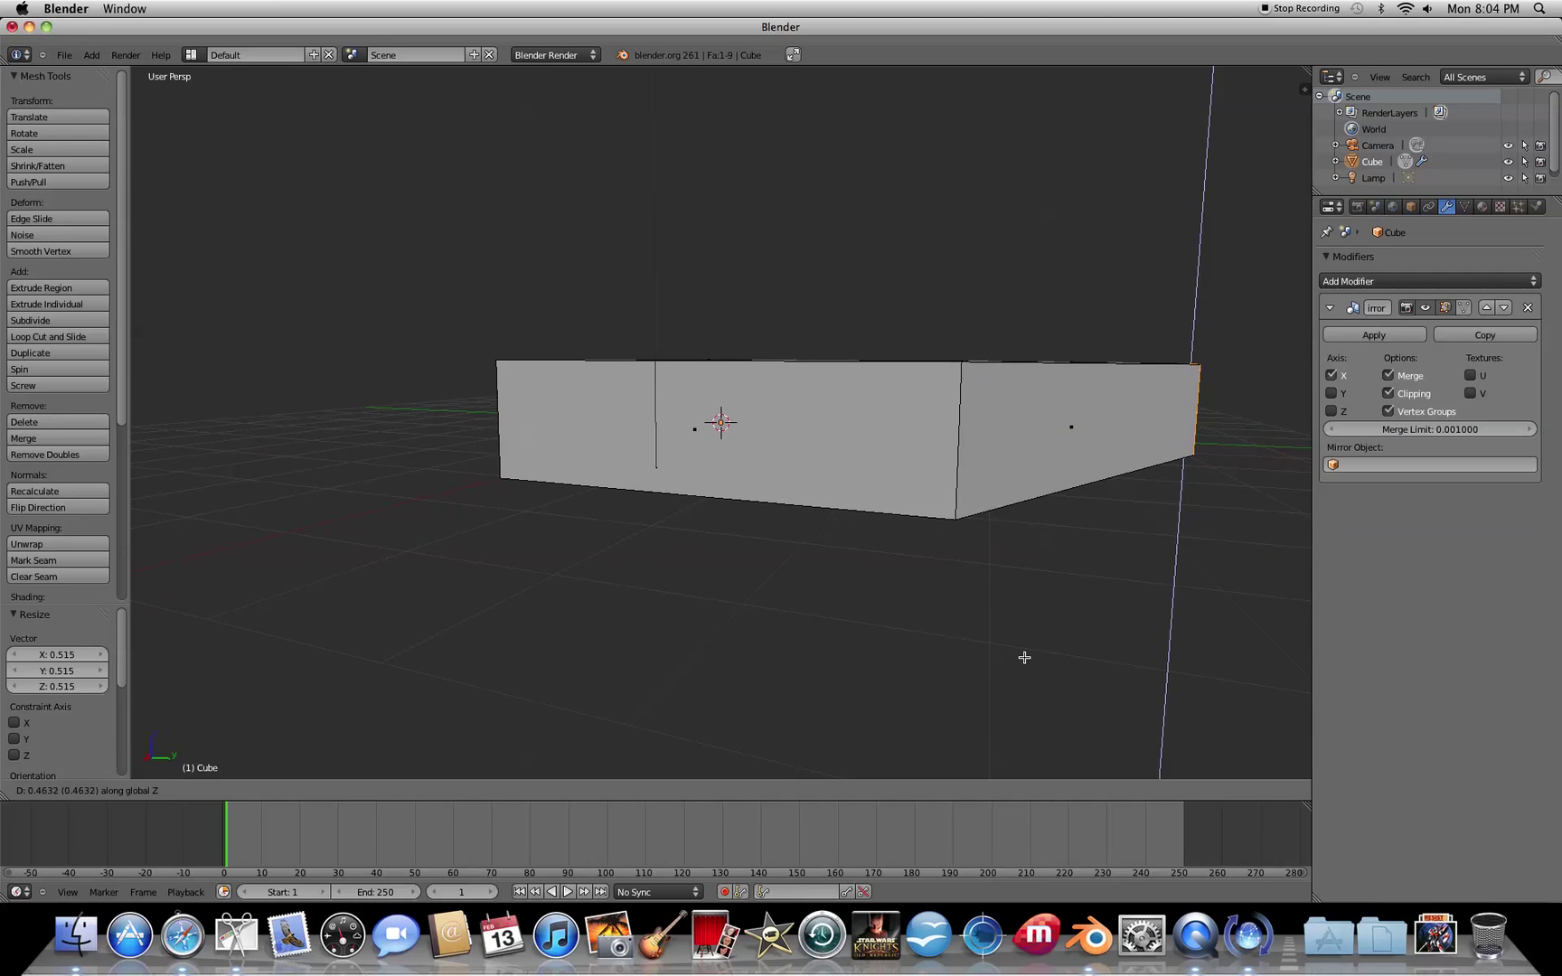
left_click(1023, 657)
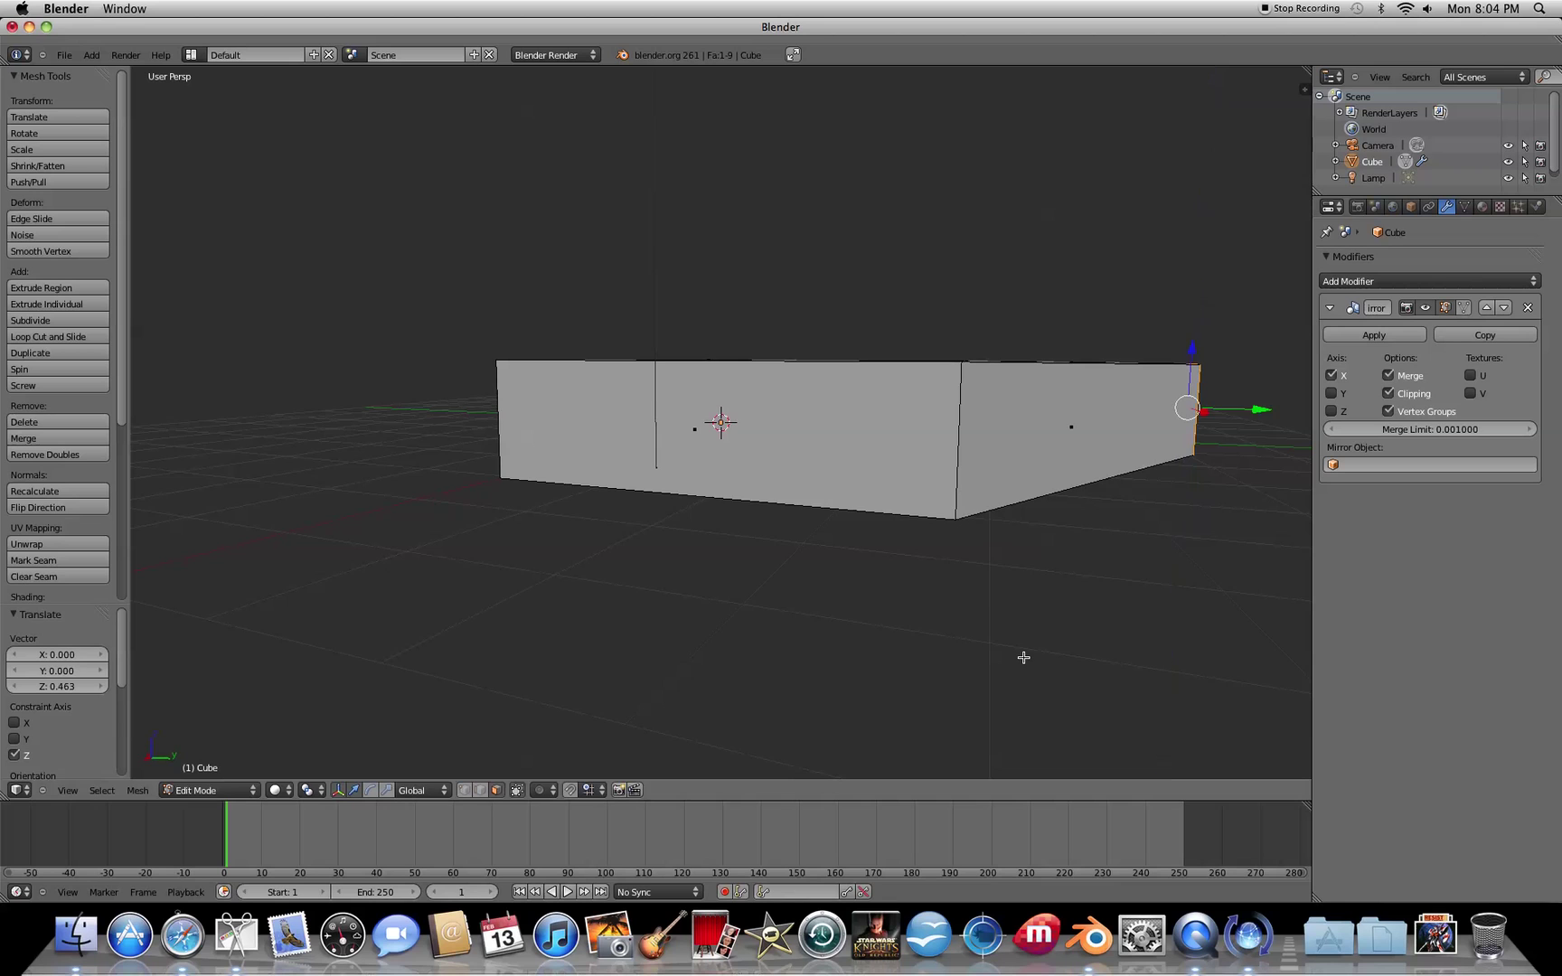
Extrude the raised positive Y end face outward by about 1.17 units
middle_click_drag(1274, 692, 1174, 695)
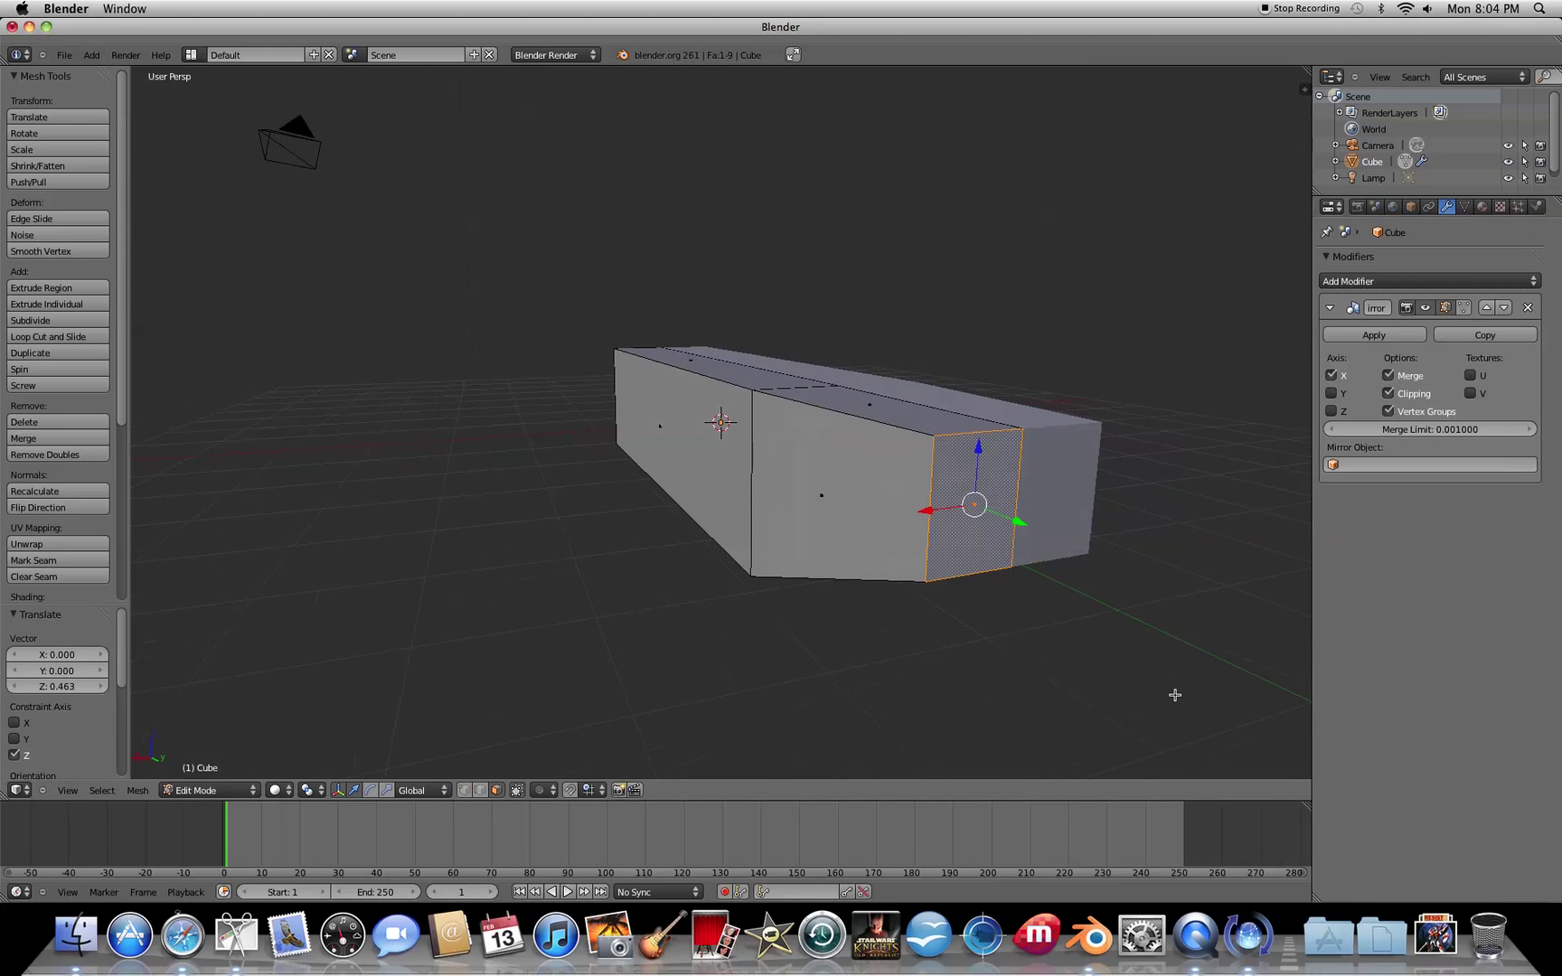
scroll(1003, 621, "down", 2)
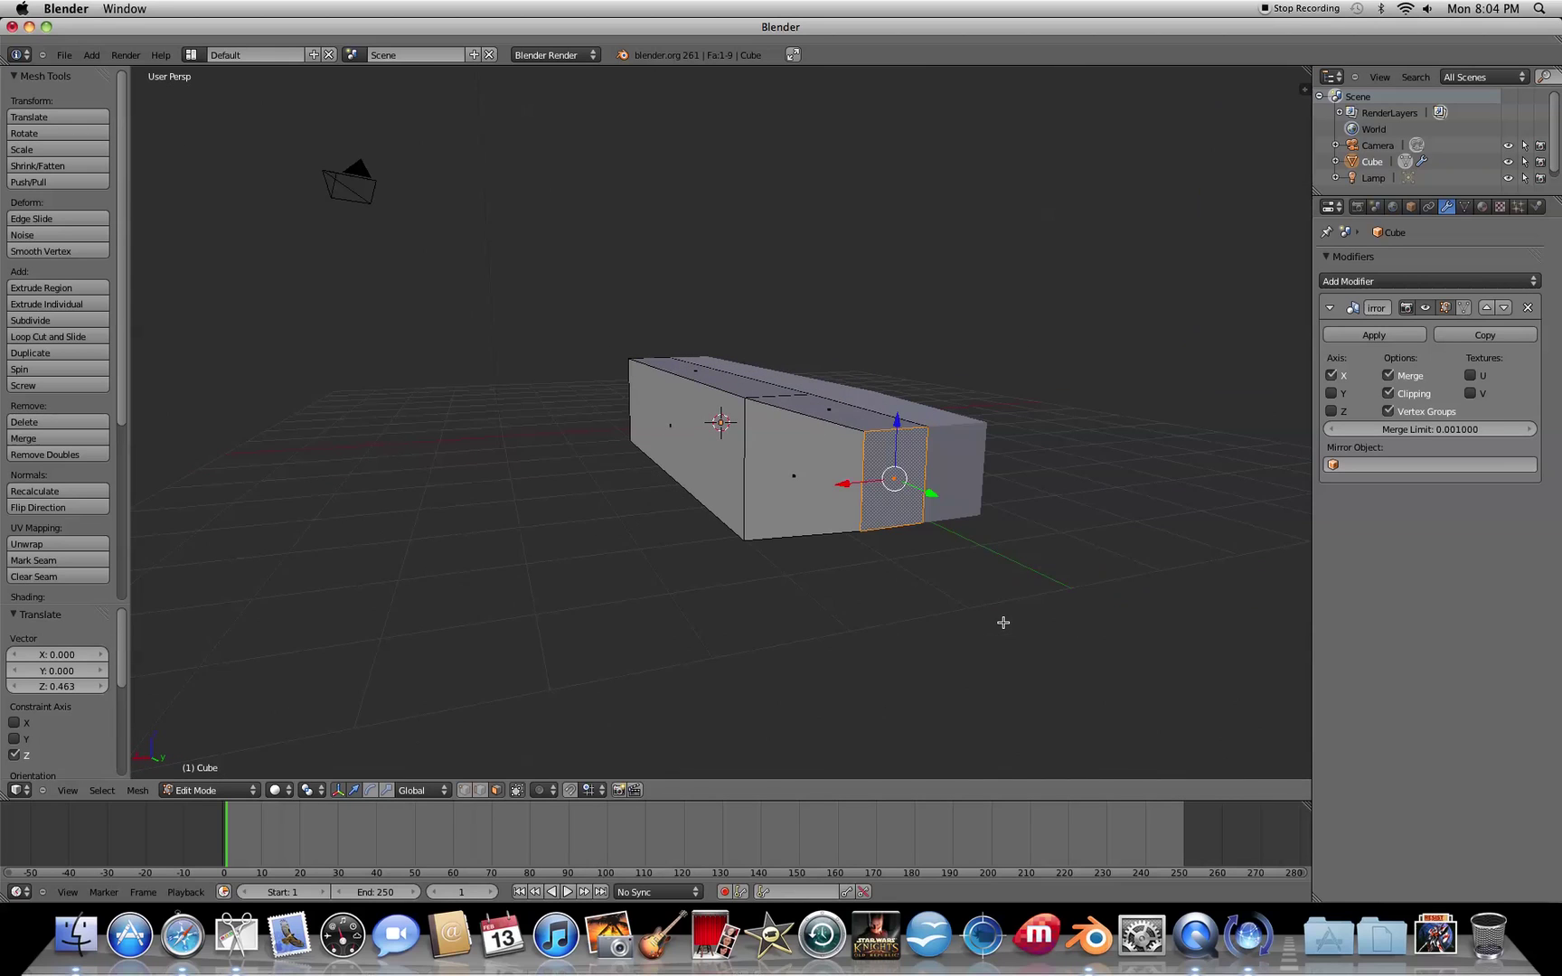
key("e")
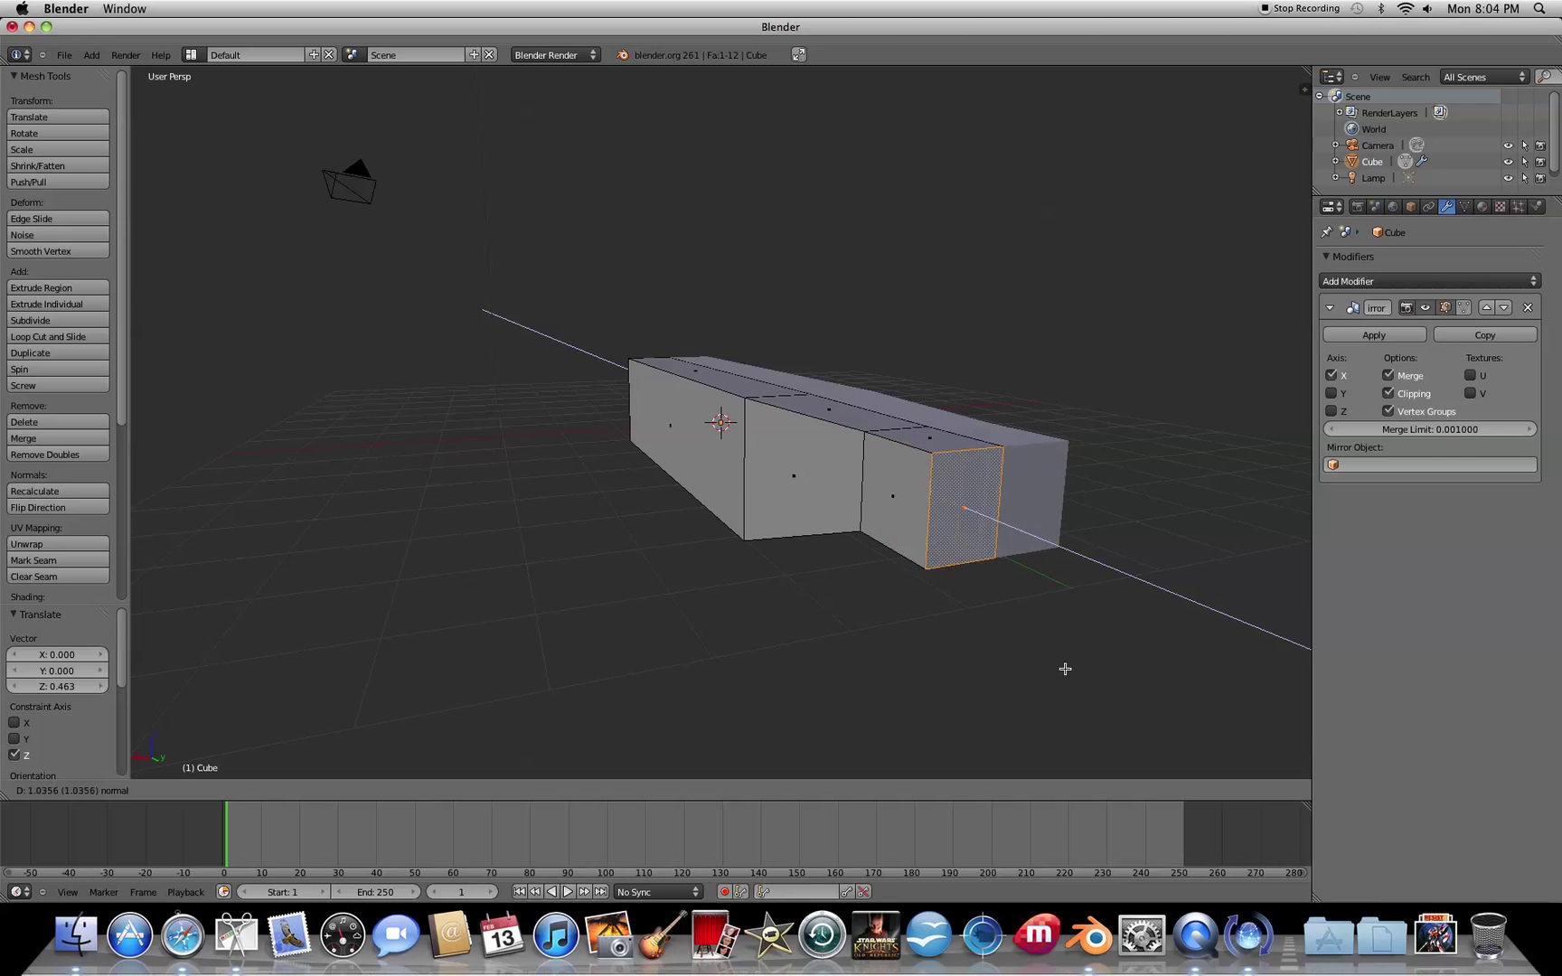
left_click(1072, 676)
Extrude the opposite, negative Y end face outward by about 2.4 units and scale it down to about 0.462
middle_click_drag(763, 642, 865, 620)
middle_click_drag(690, 557, 762, 603)
right_click(742, 477)
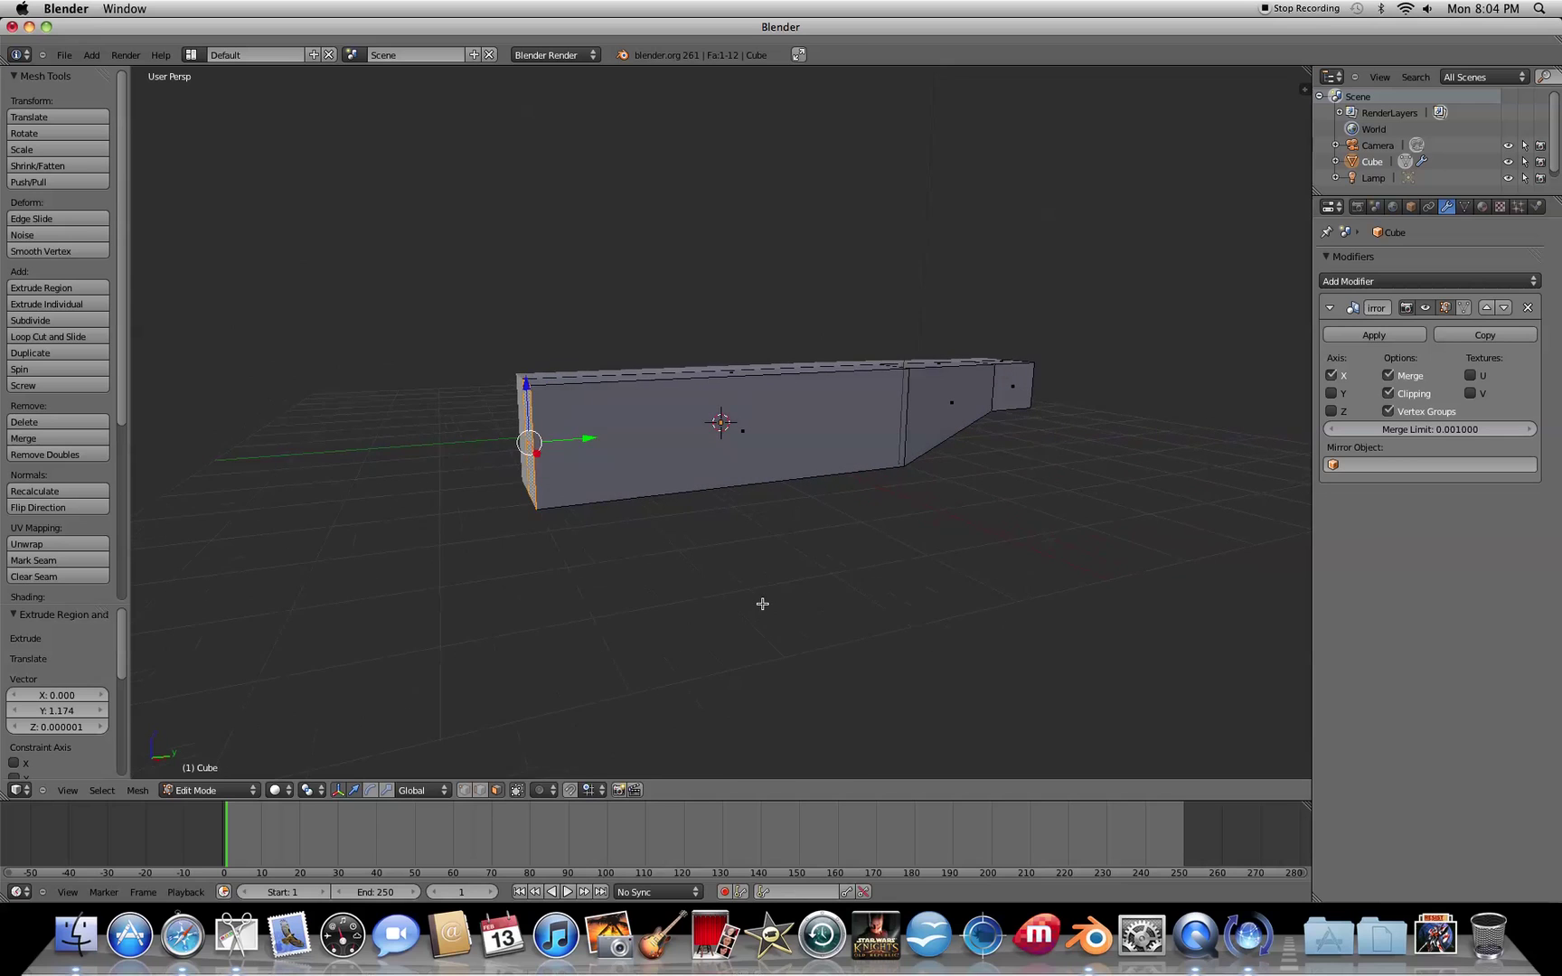
key("e")
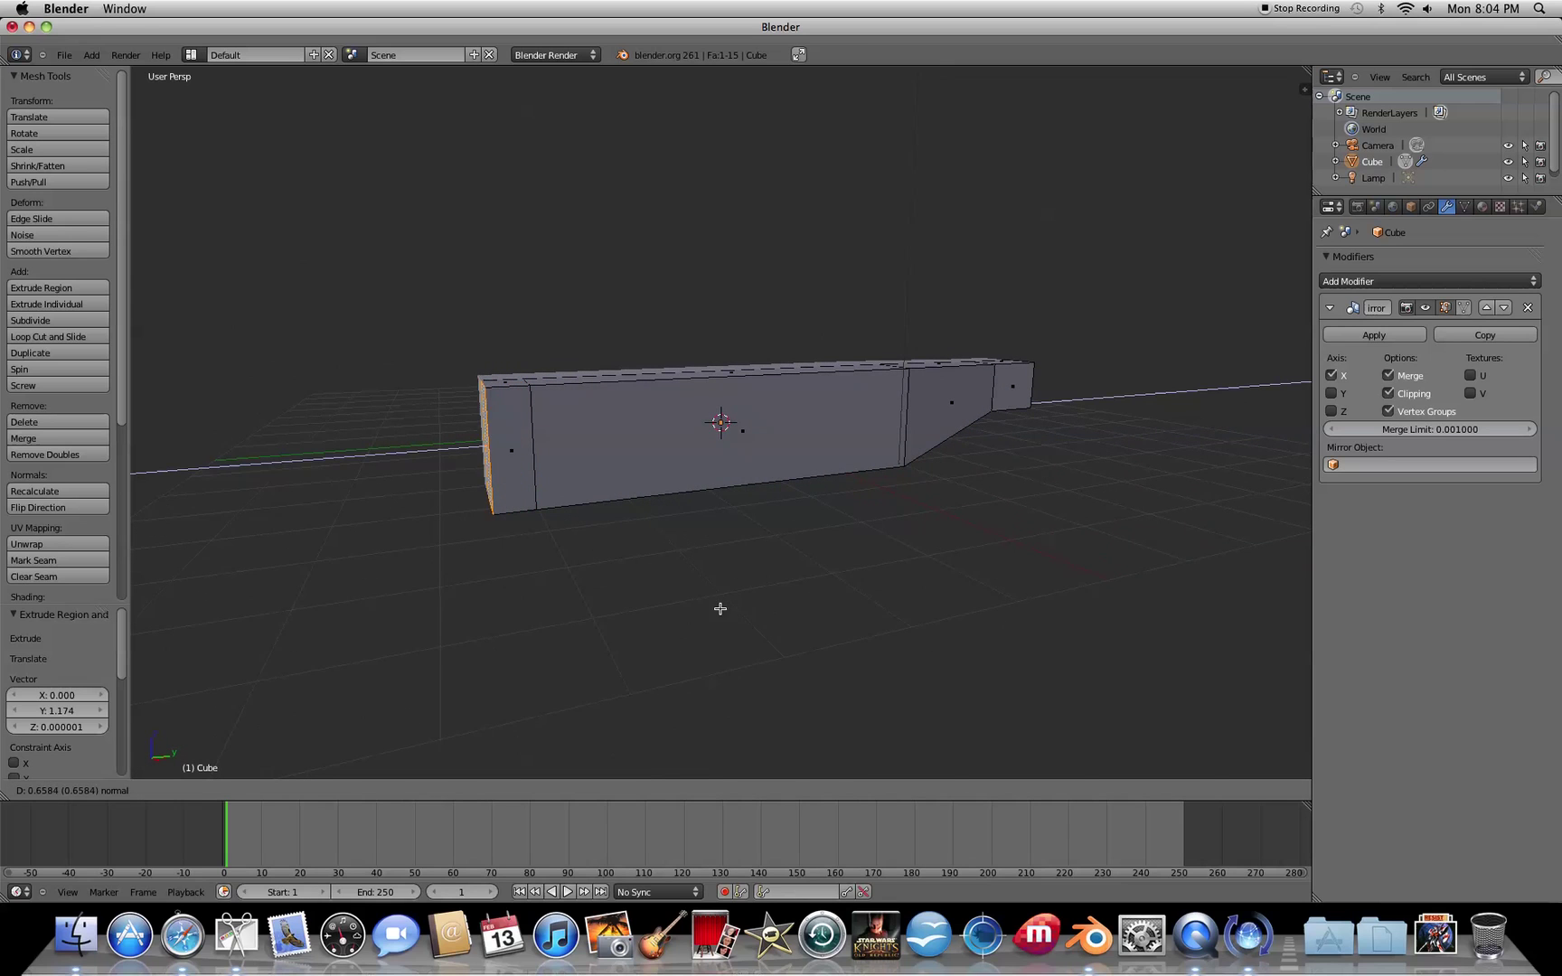
left_click(596, 616)
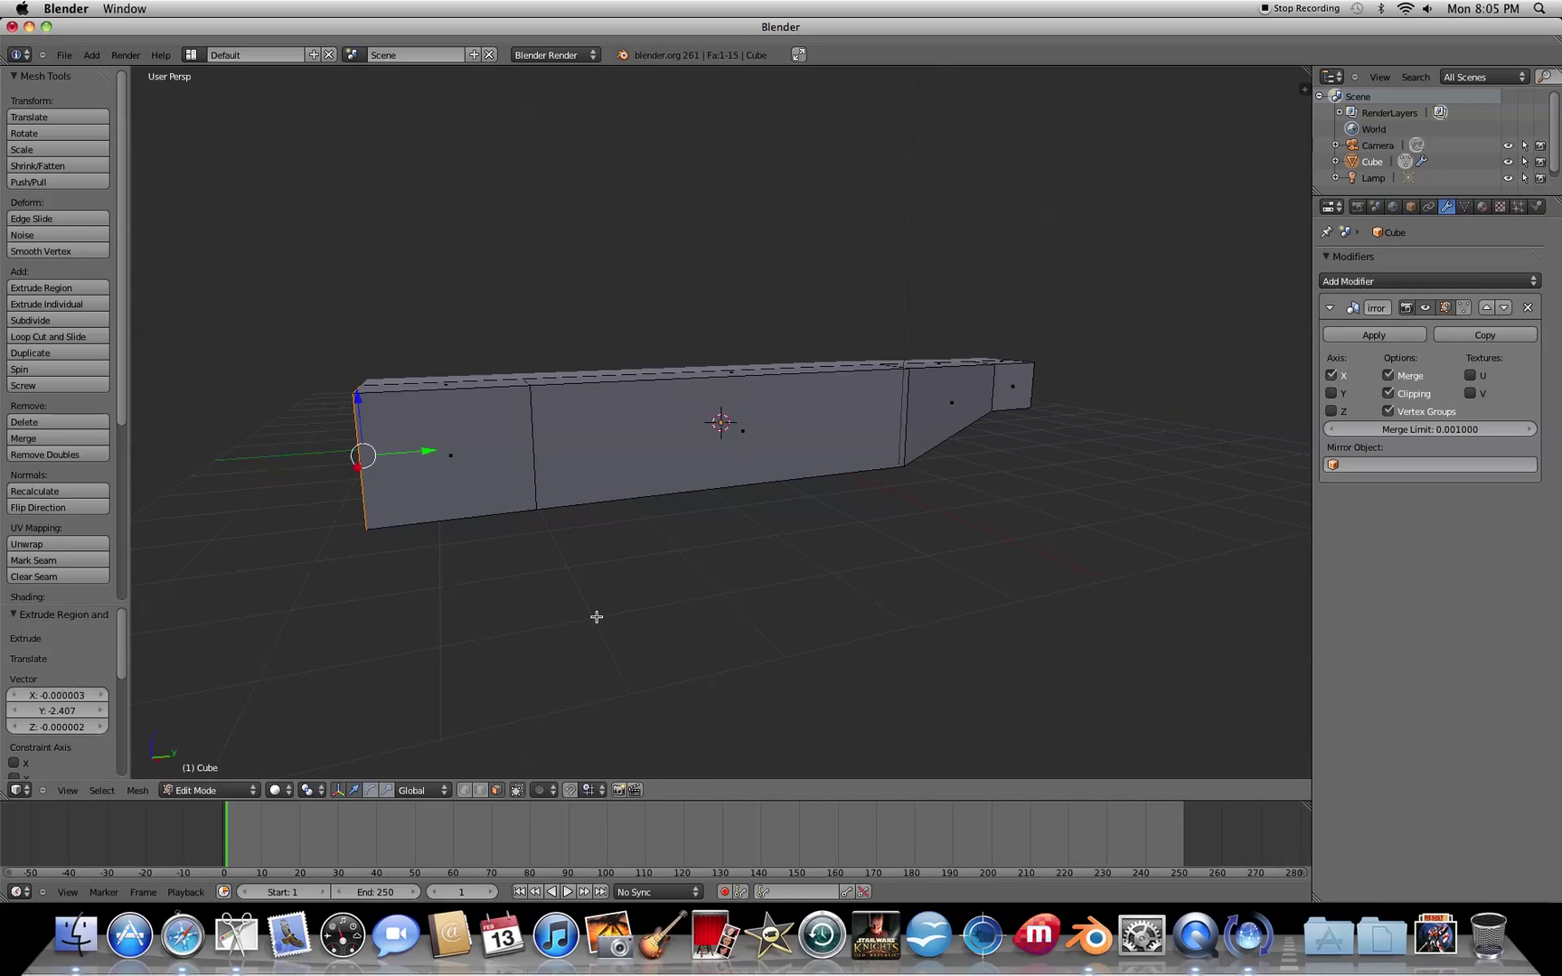
key("s")
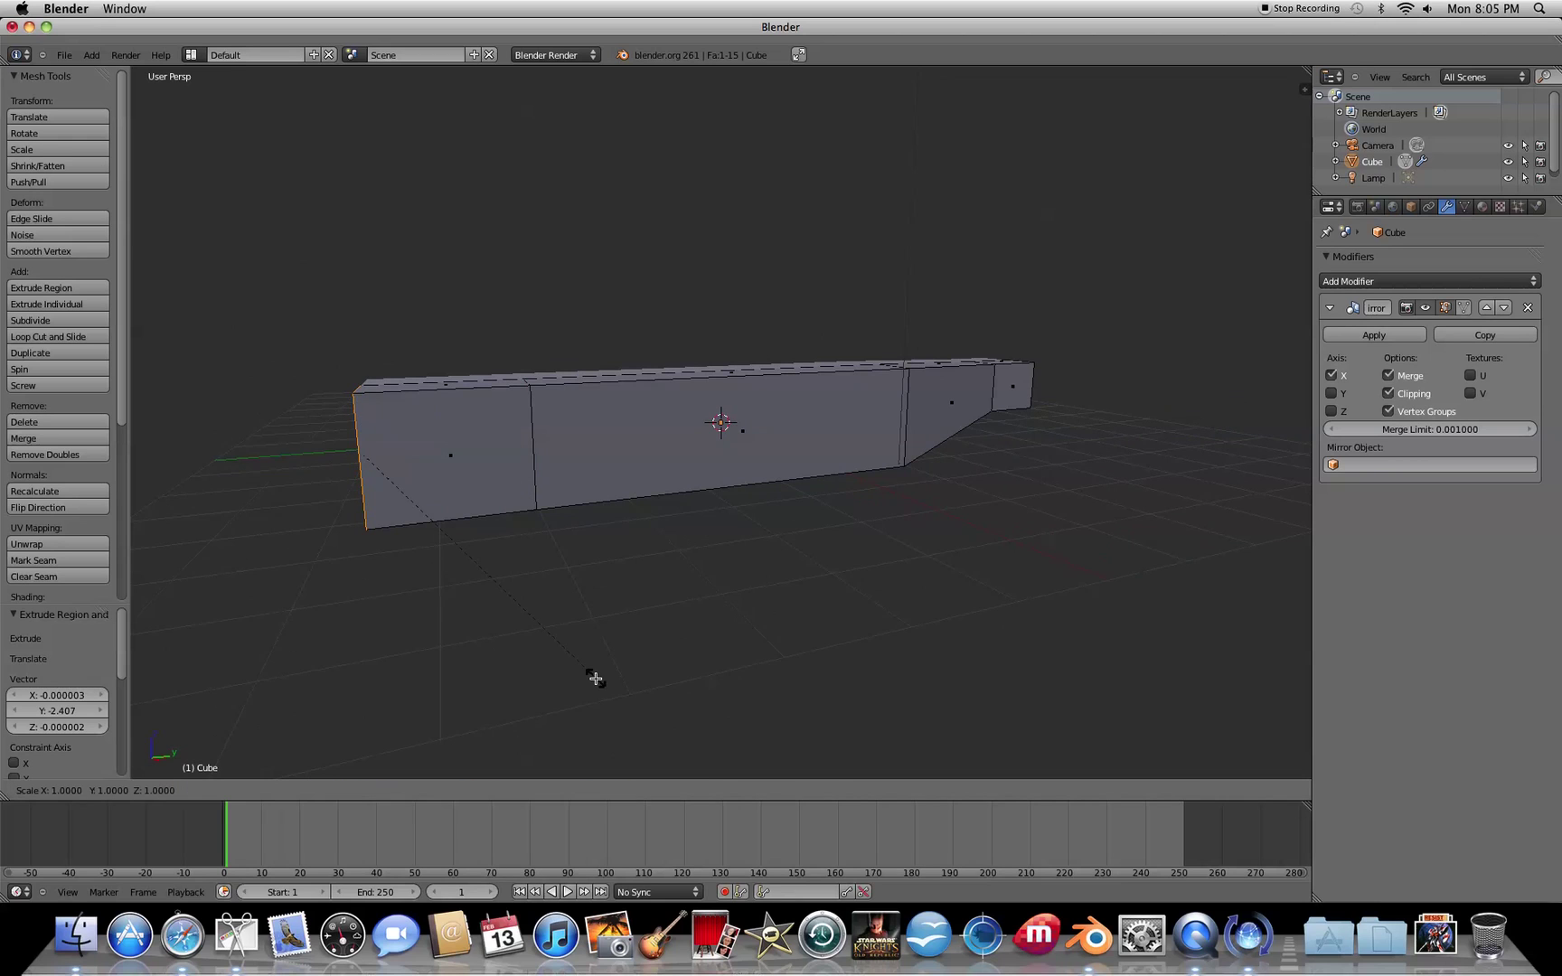
left_click(485, 541)
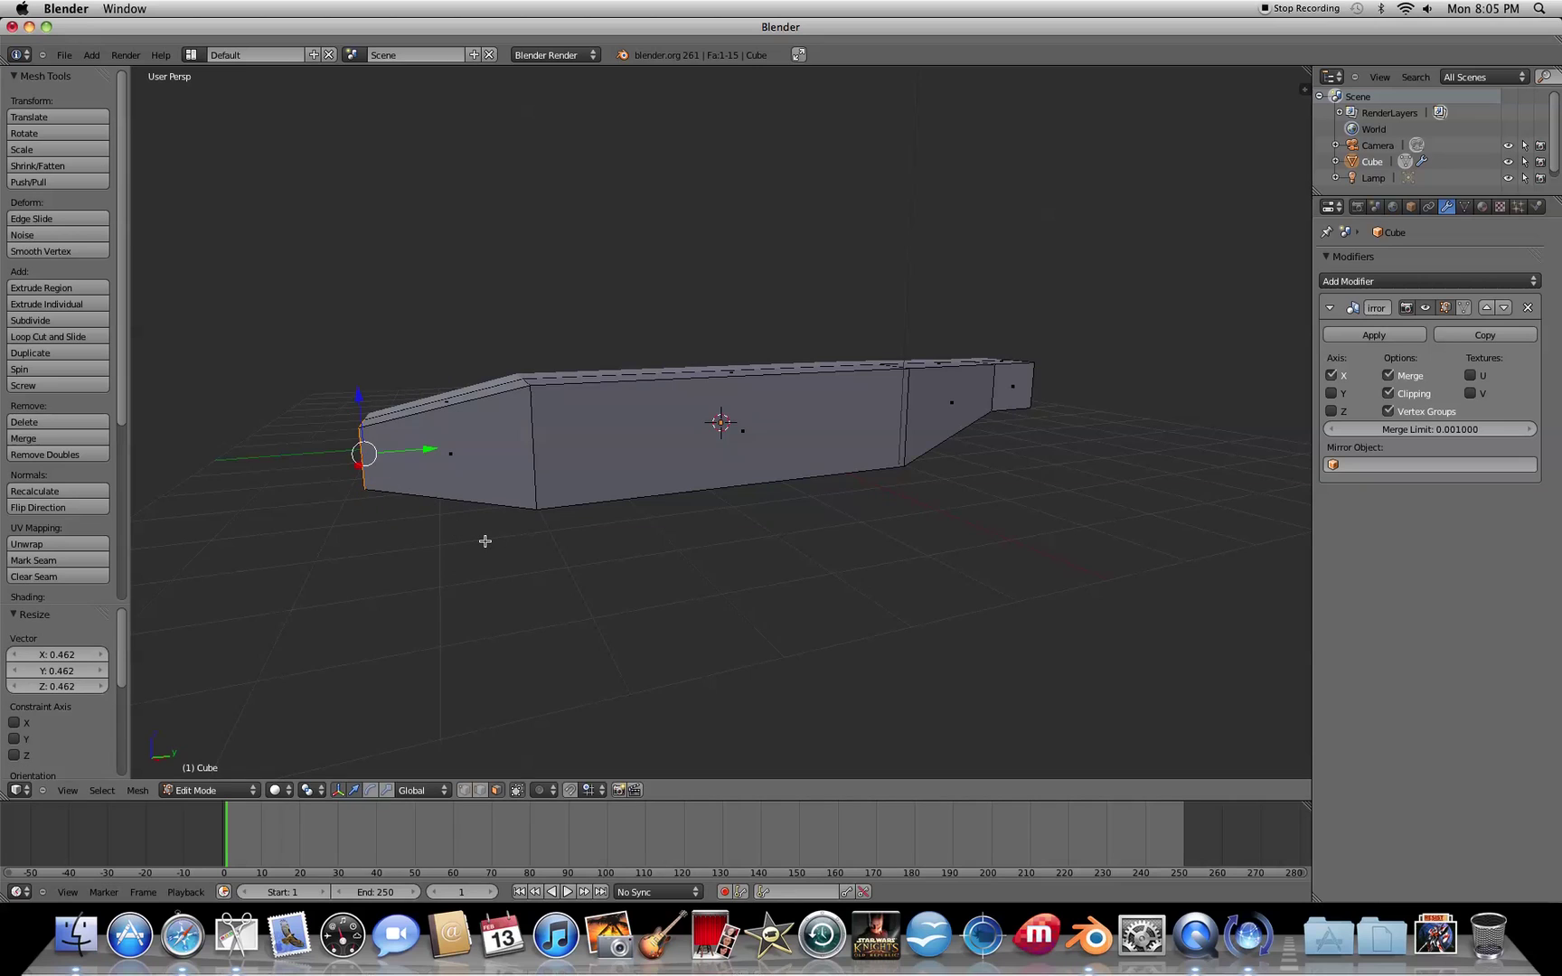
Extrude the negative Y end face again by about 0.7 units and scale it to about 0.562
key("e")
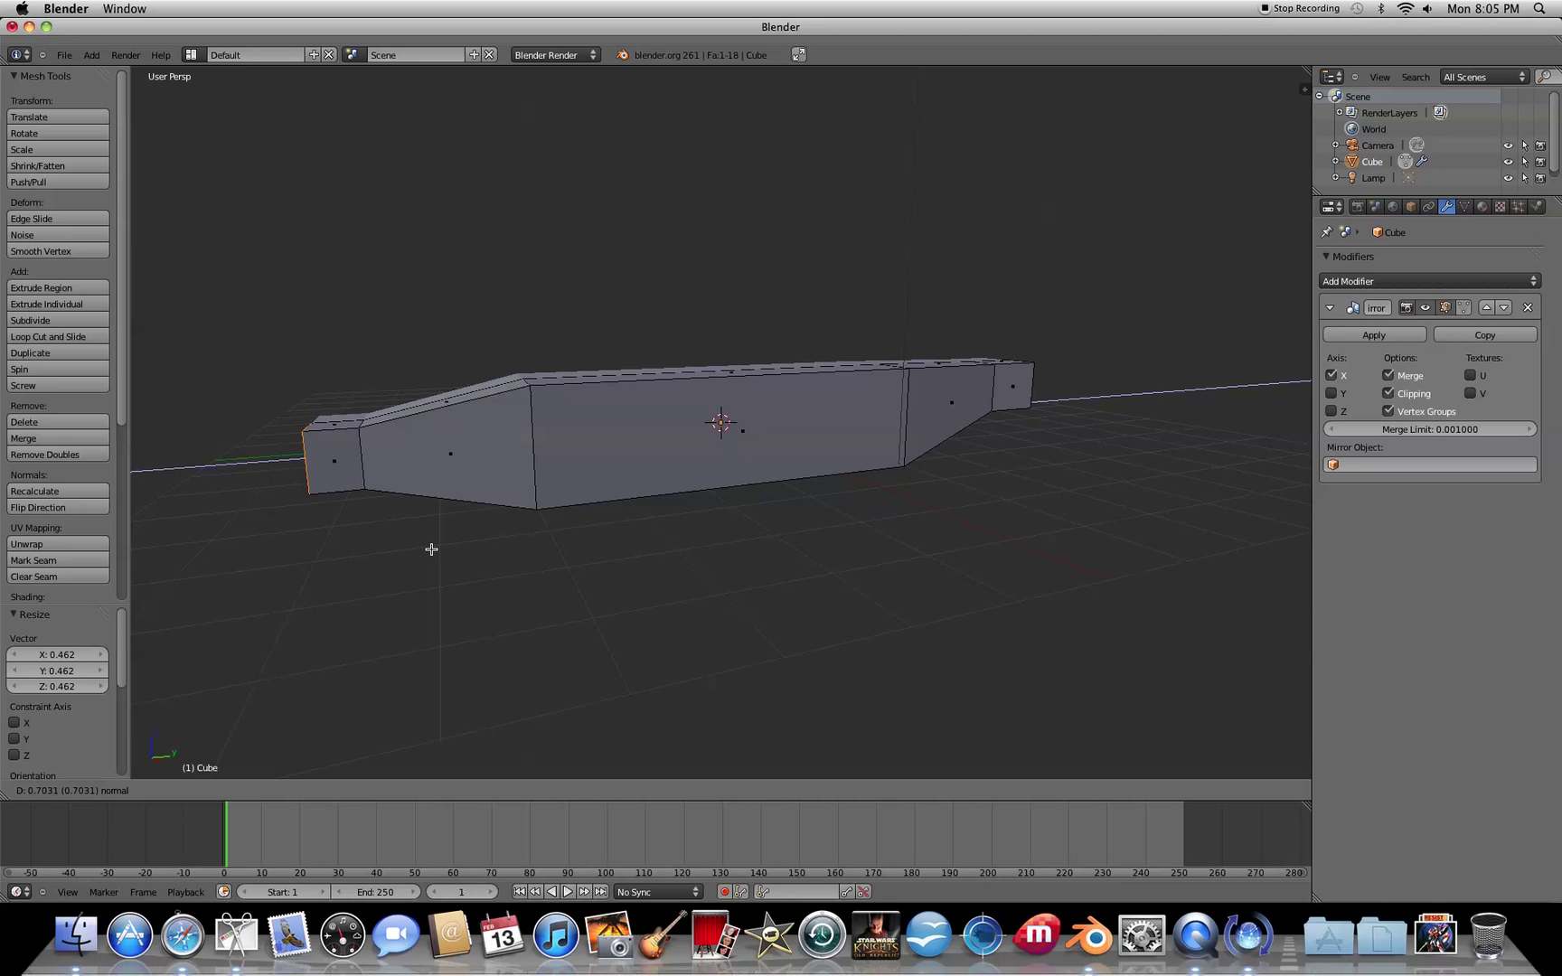
left_click(431, 549)
key("s")
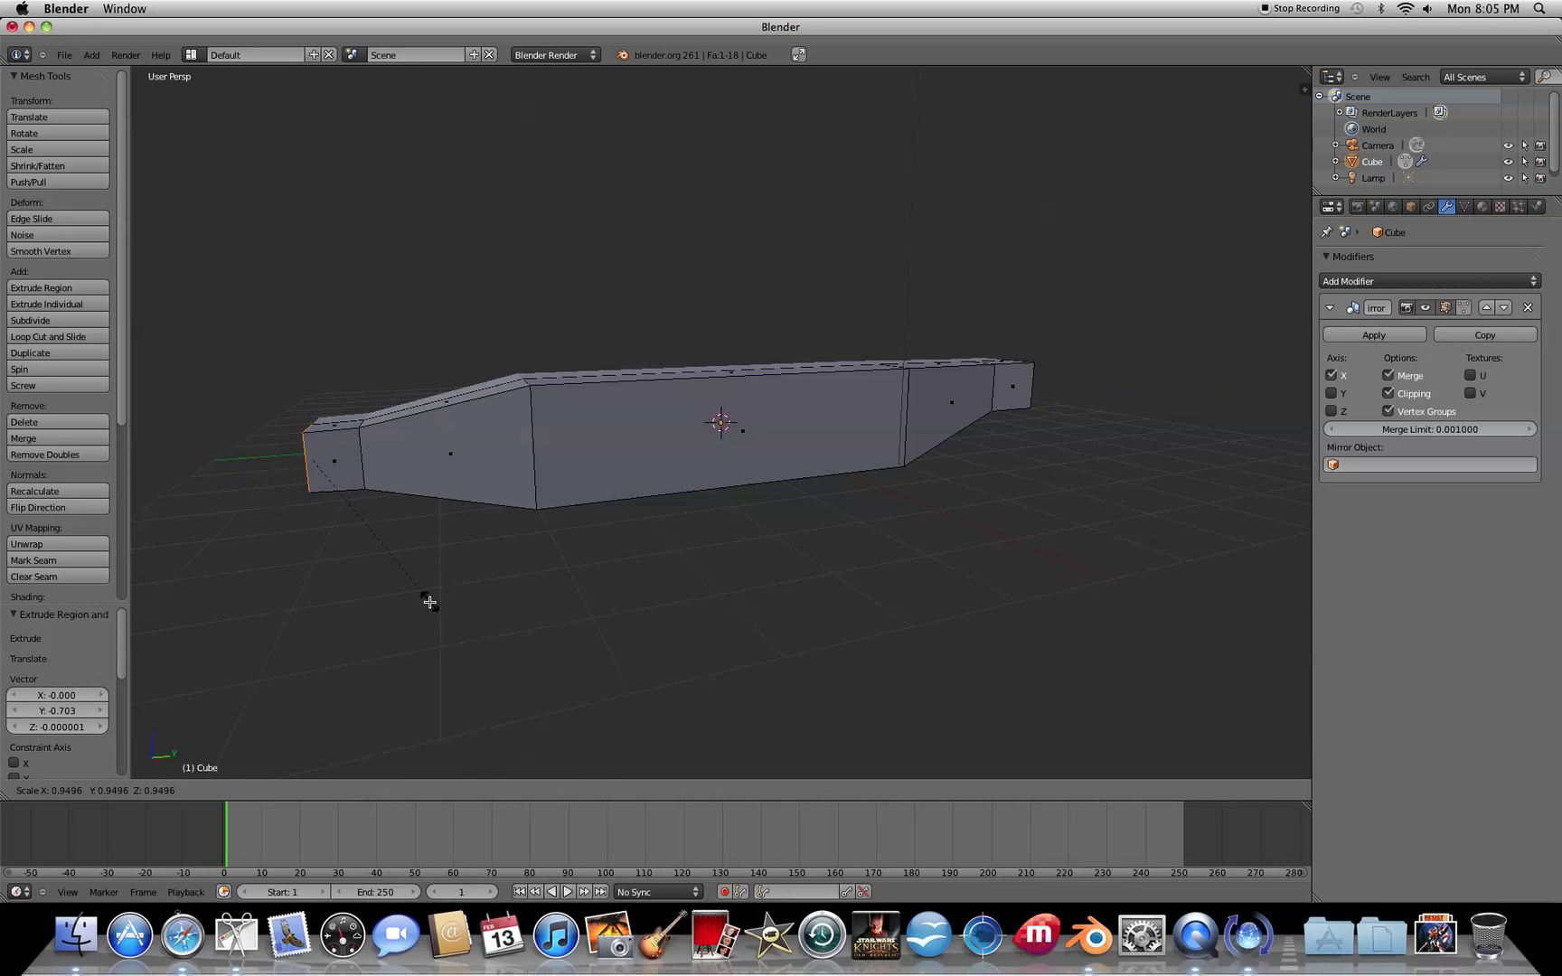
left_click(390, 535)
Move the small negative Y end face back toward the body by about 0.25 units along Y
key("g")
key("z")
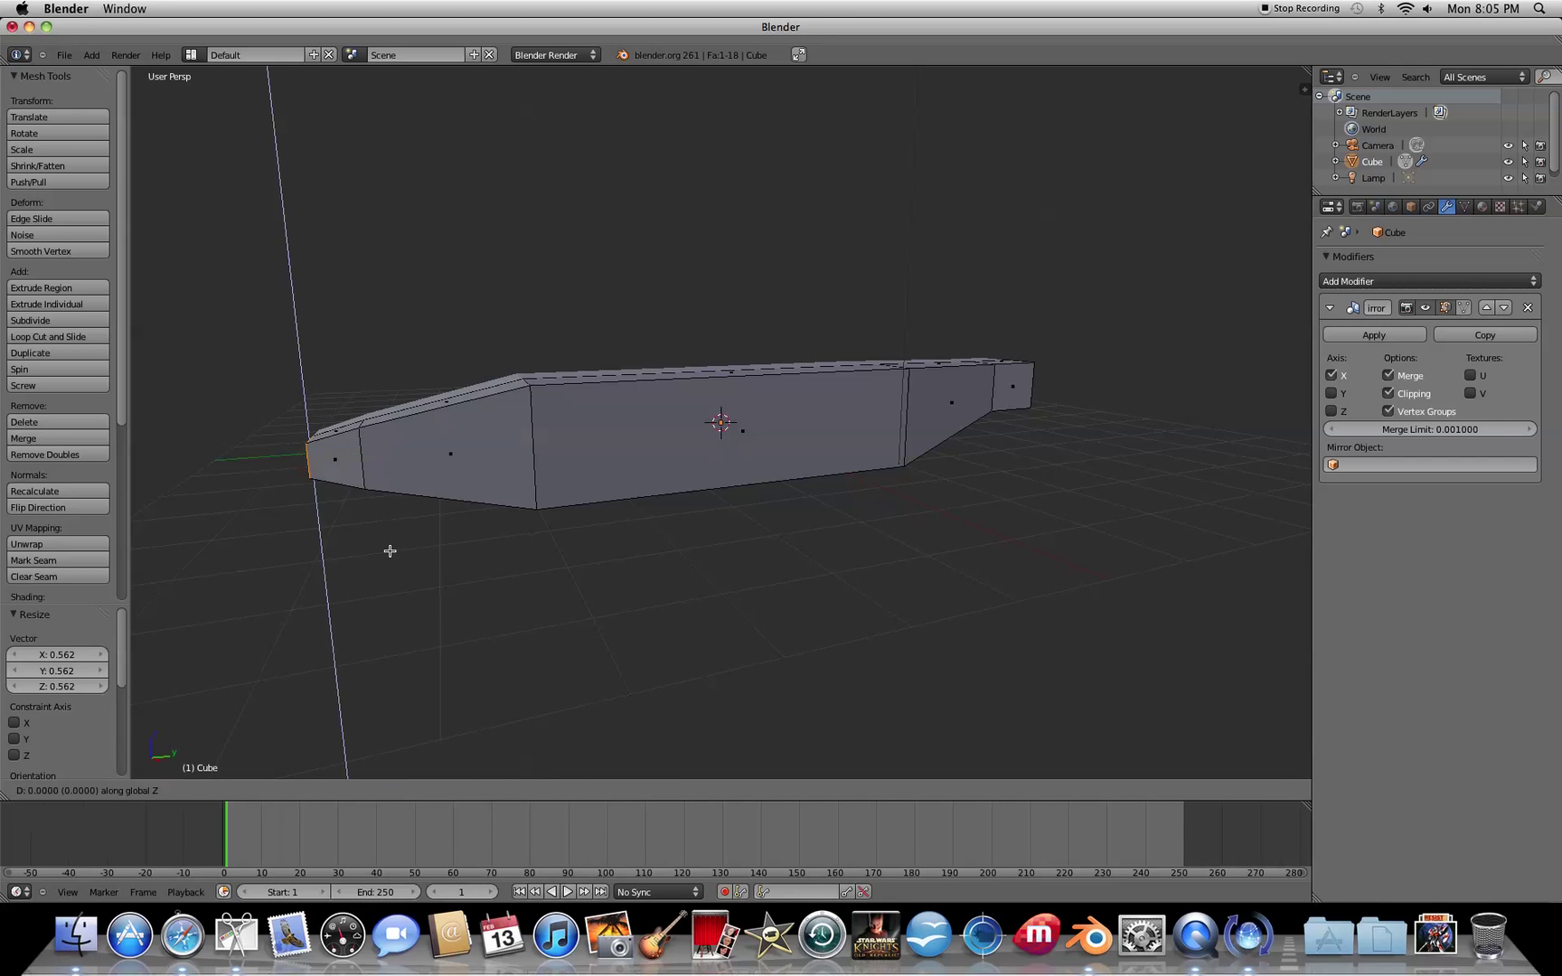
key("y")
left_click(410, 554)
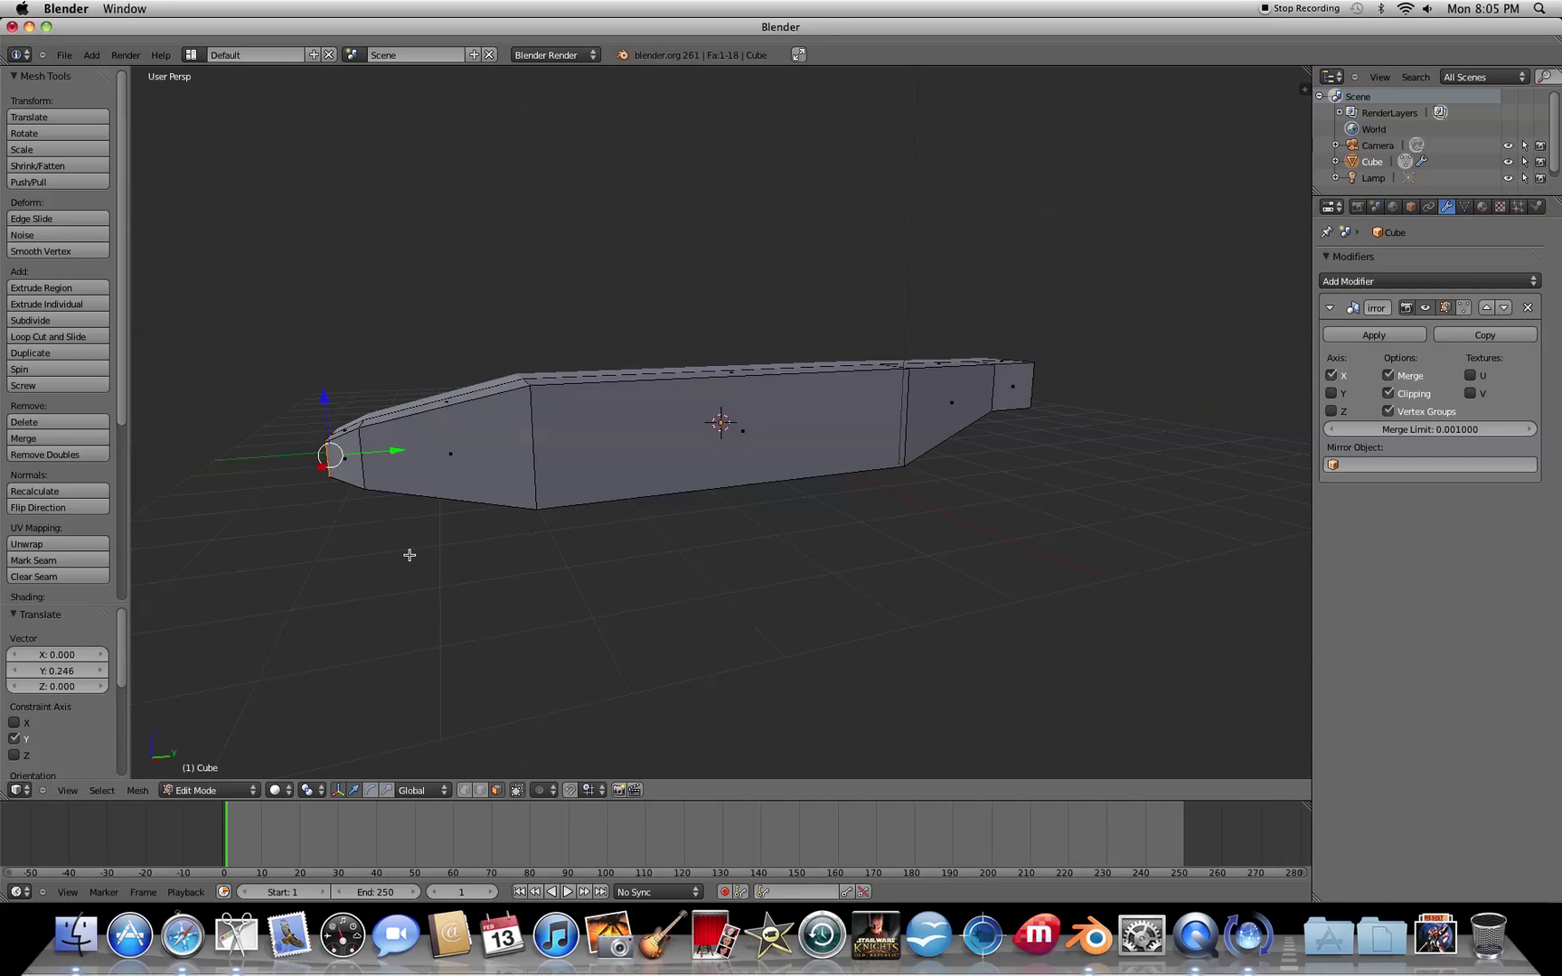
In front view, add a horizontal loop cut around the half body near its mid-height
middle_click_drag(425, 611, 743, 625)
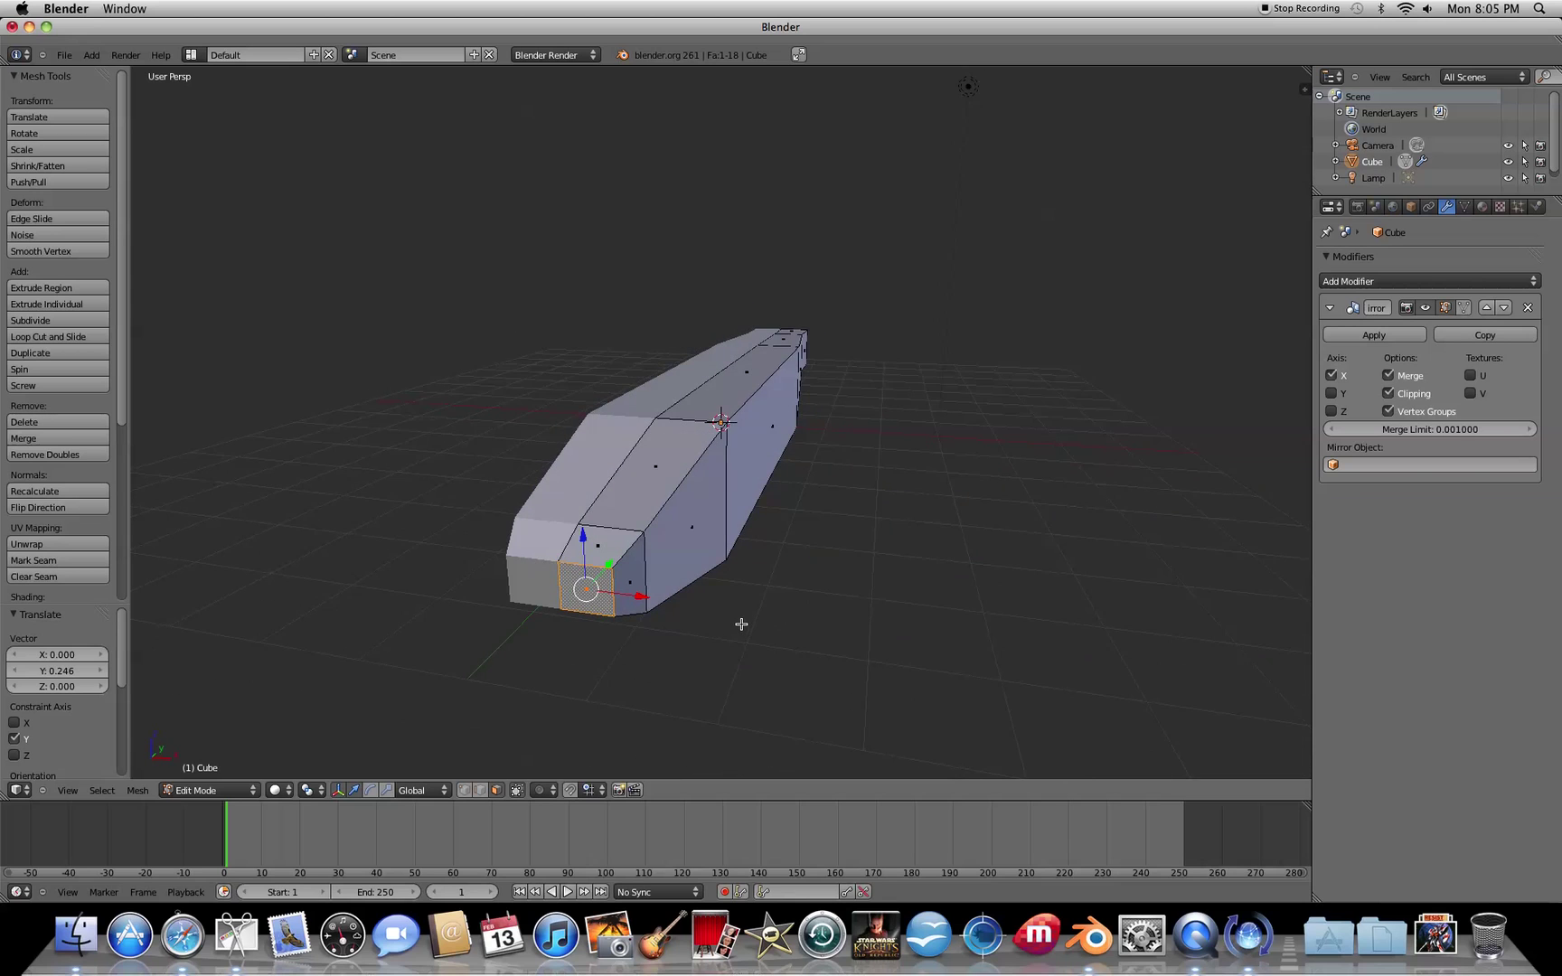
key("KP_1")
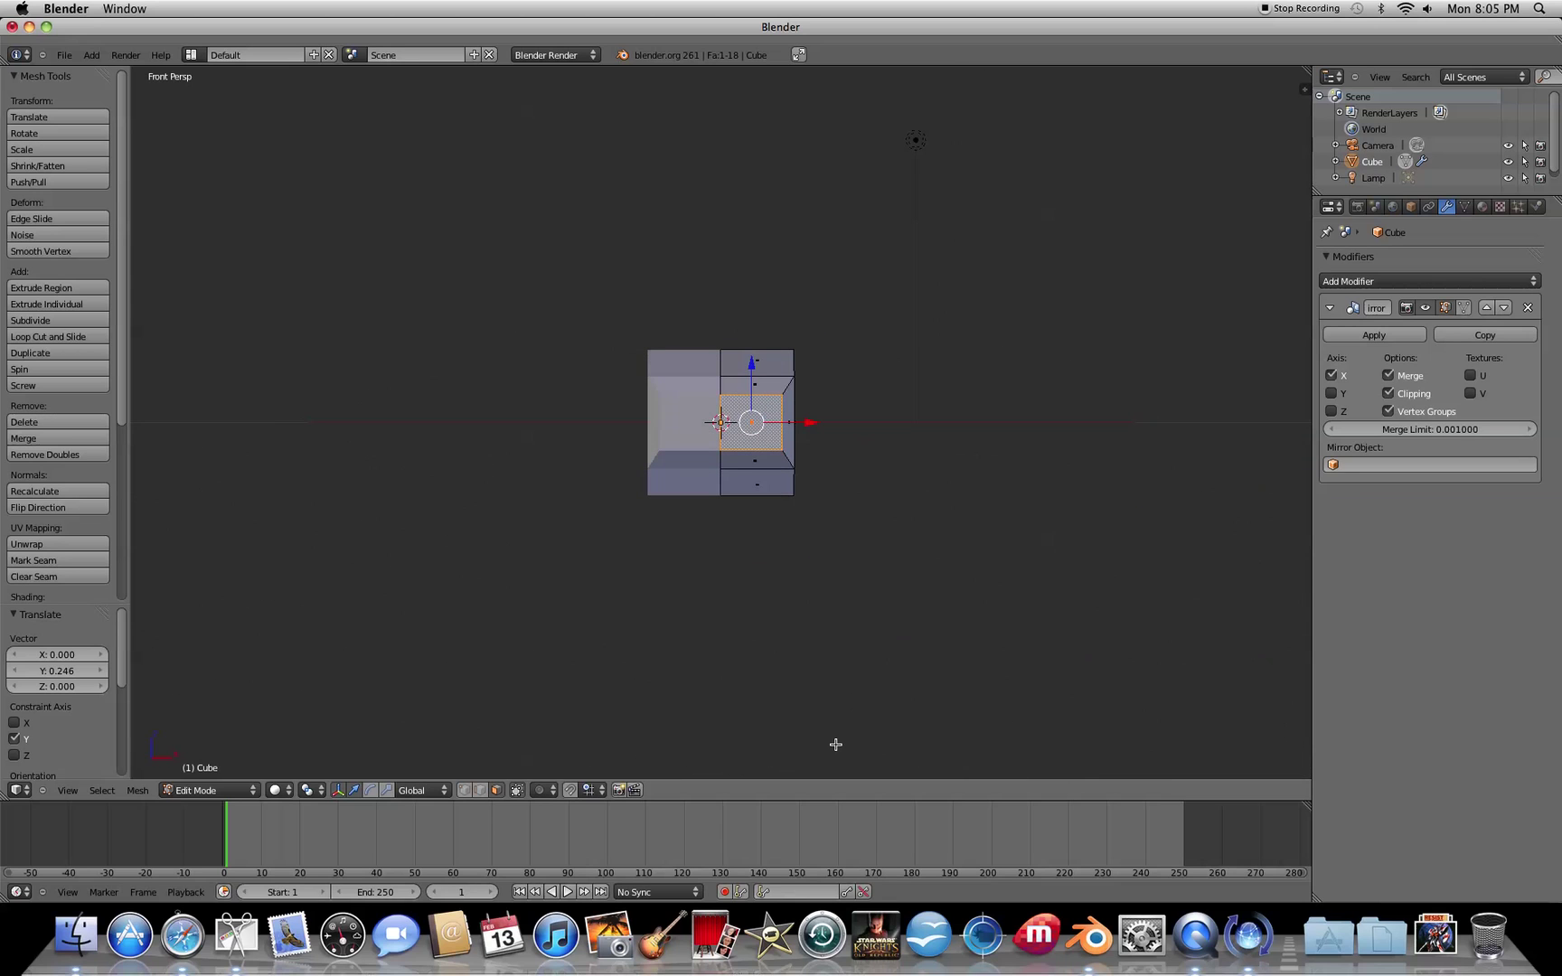
key("ctrl+r")
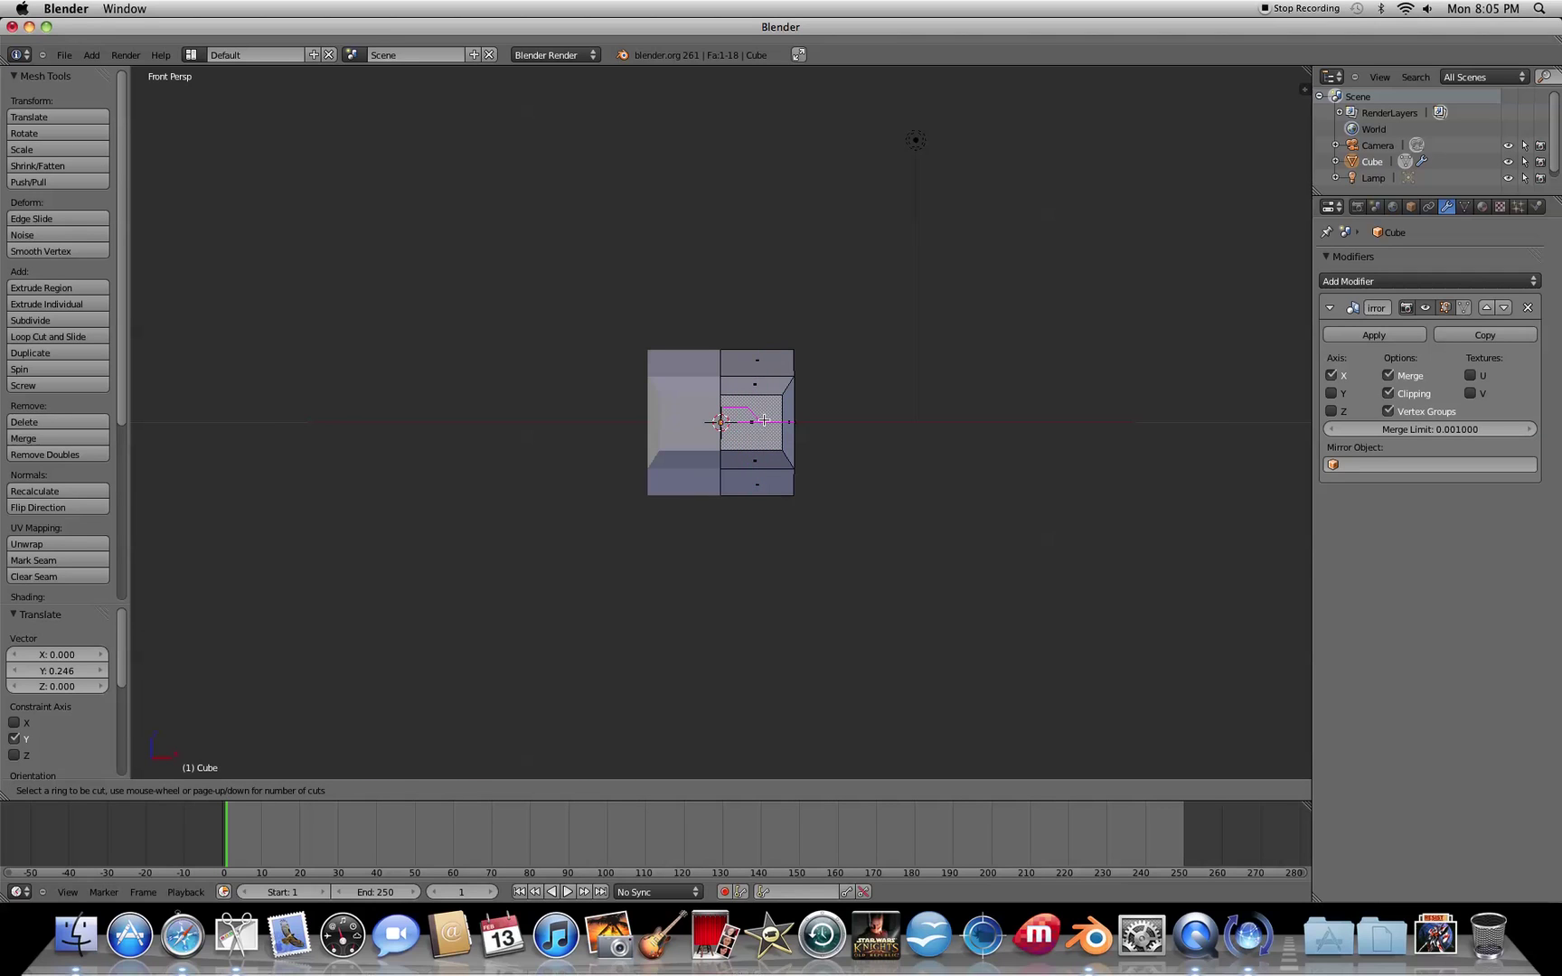
left_click(764, 418)
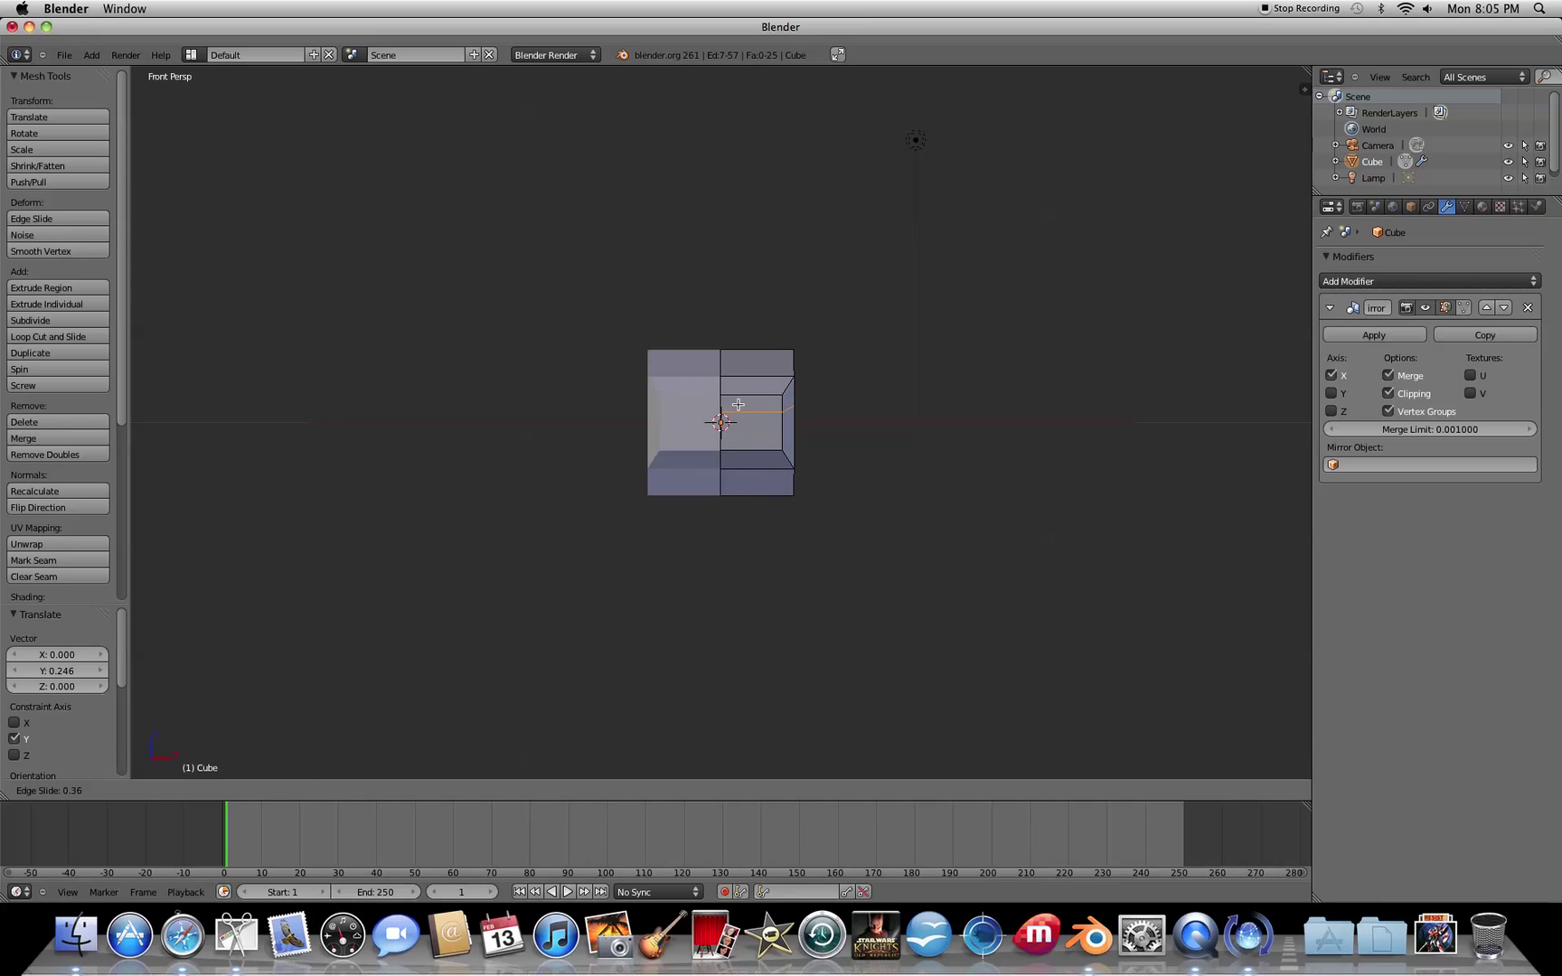
left_click(755, 425)
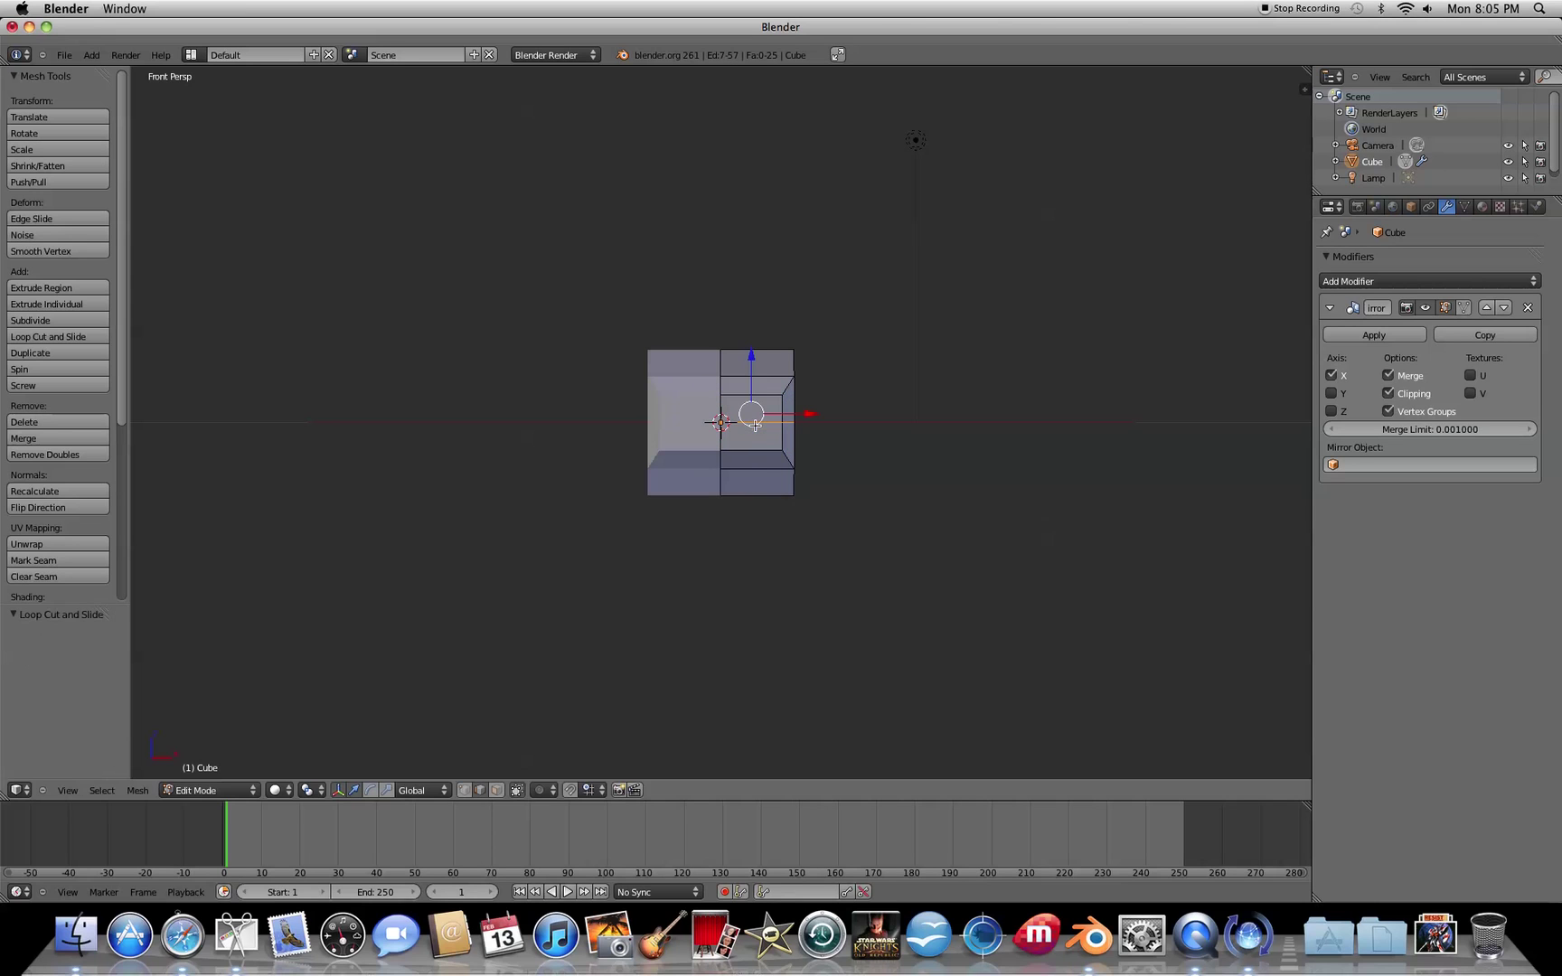
Scale the new edge loop along X by about 2.25 to bulge the sides of the body outward
middle_click_drag(959, 463, 899, 523)
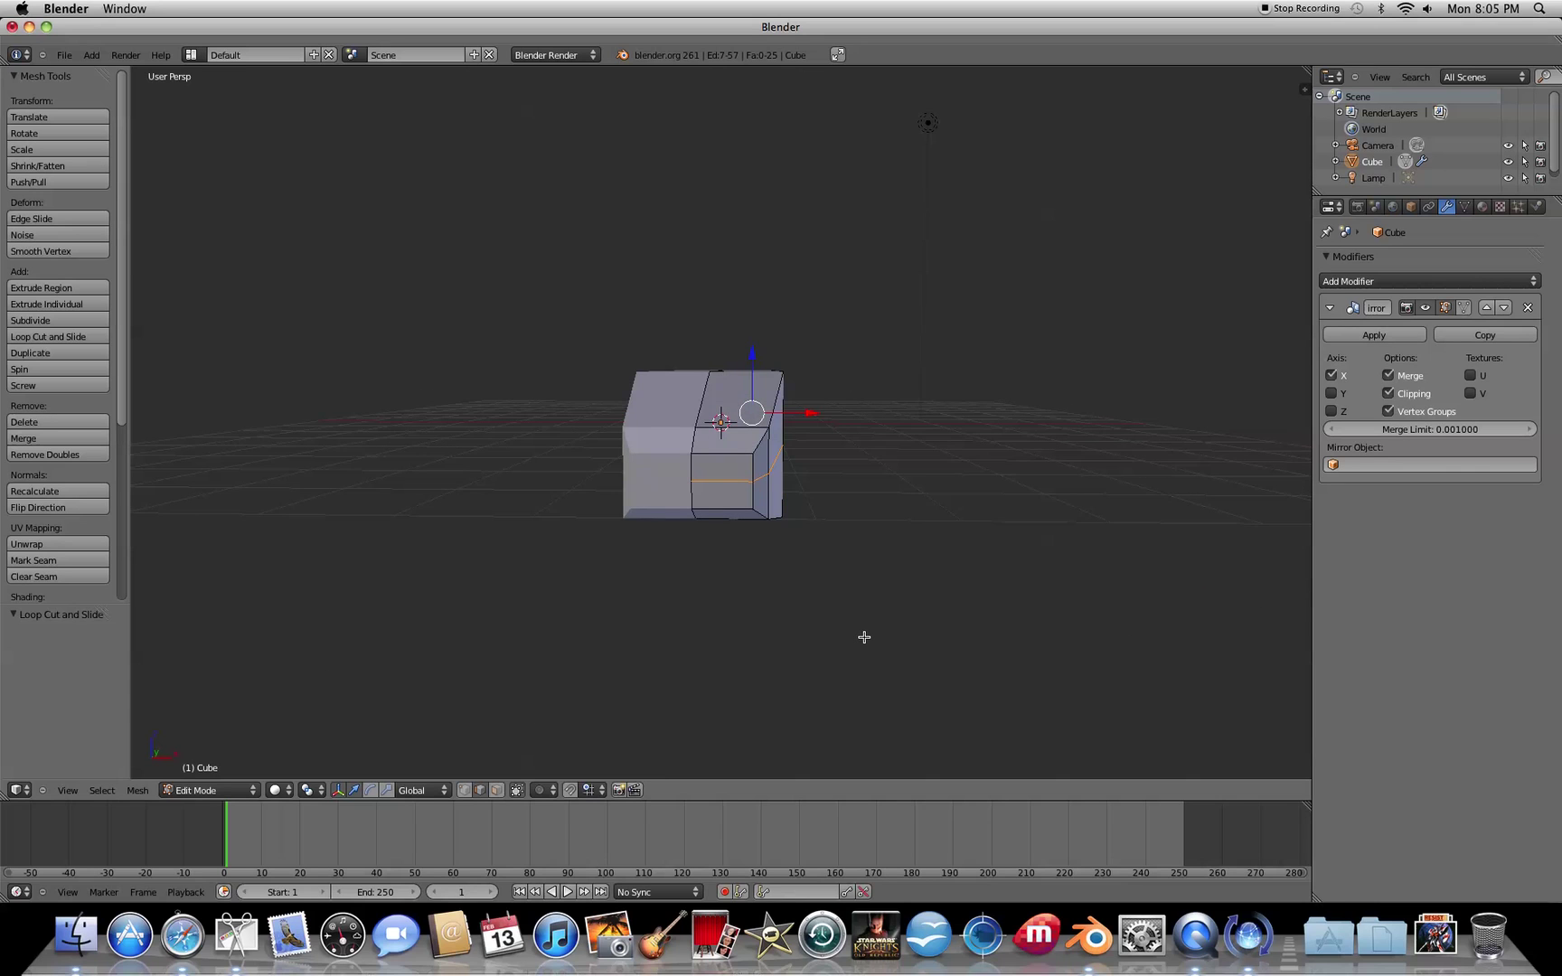
key("s")
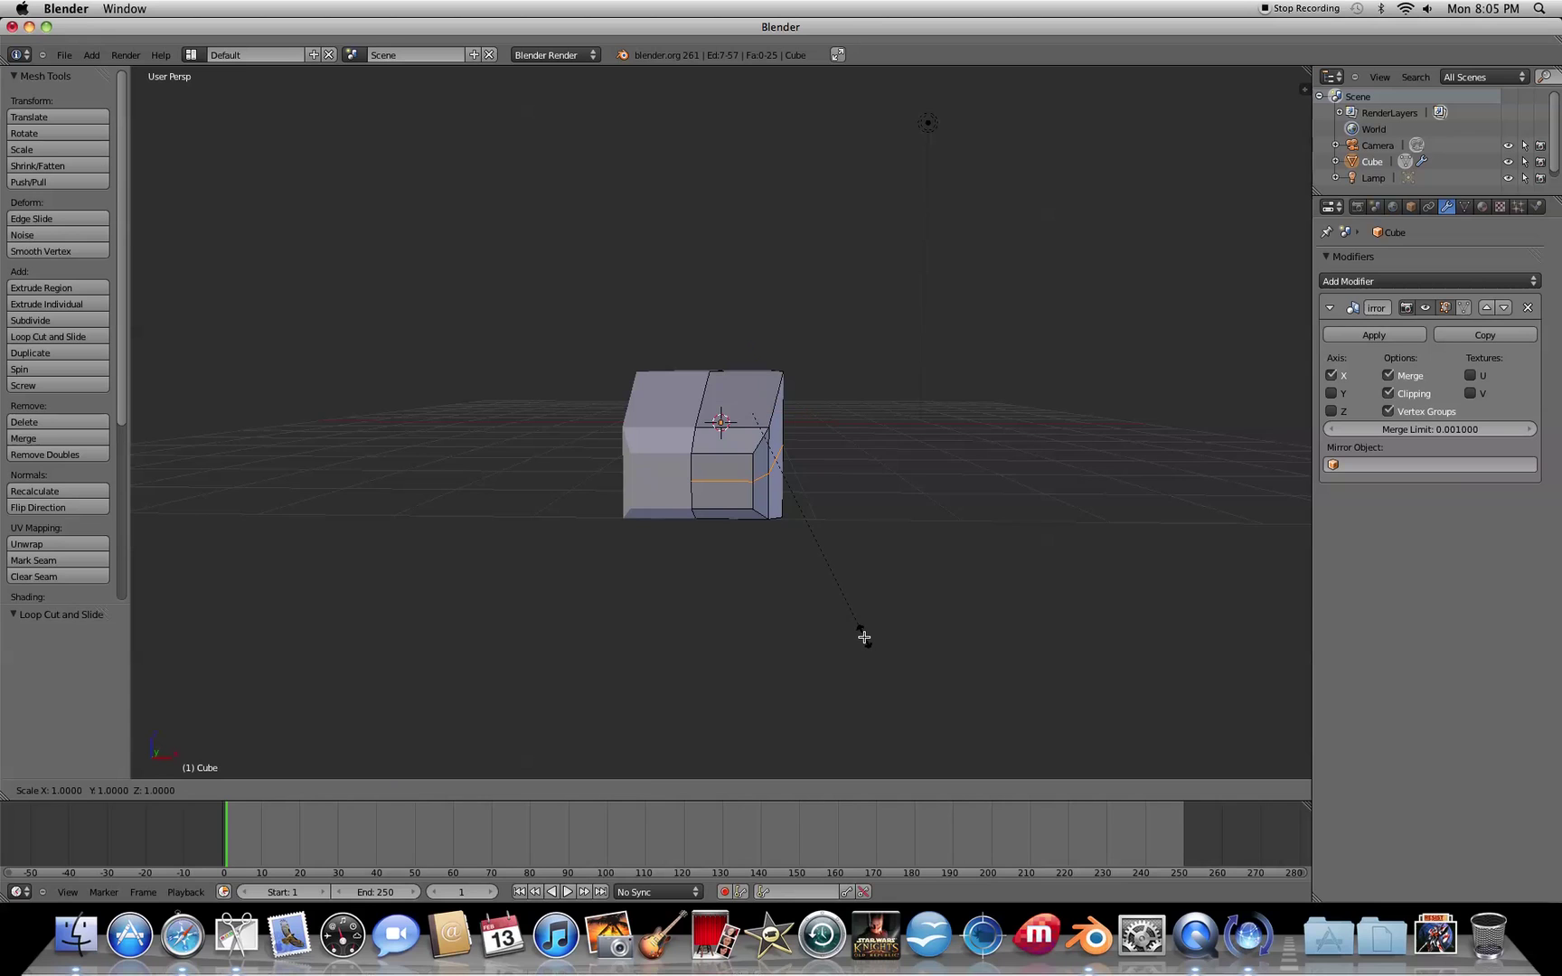
key("x")
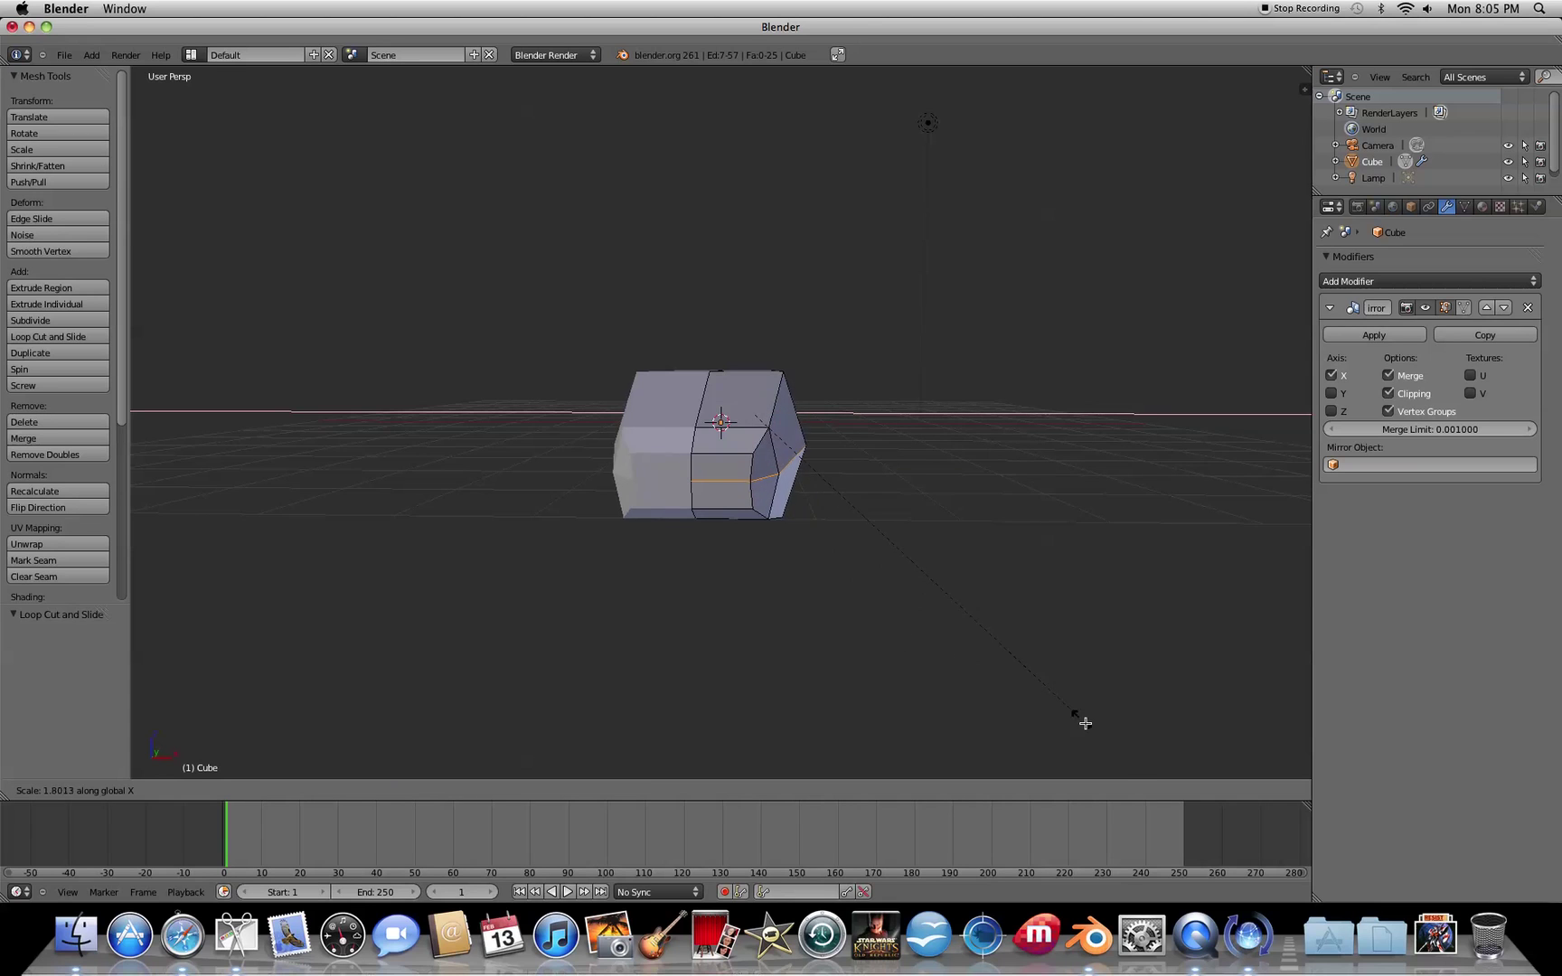
left_click(1162, 796)
Allow selection through the mesh, box-select the centre seam edges and scale them along Z by about 1.26
mouse_move(1126, 606)
middle_mouse_down()
mouse_move(1105, 625)
mouse_move(1064, 564)
mouse_move(1122, 597)
mouse_move(1006, 620)
mouse_move(1049, 645)
mouse_move(1122, 599)
mouse_move(1127, 611)
middle_mouse_up()
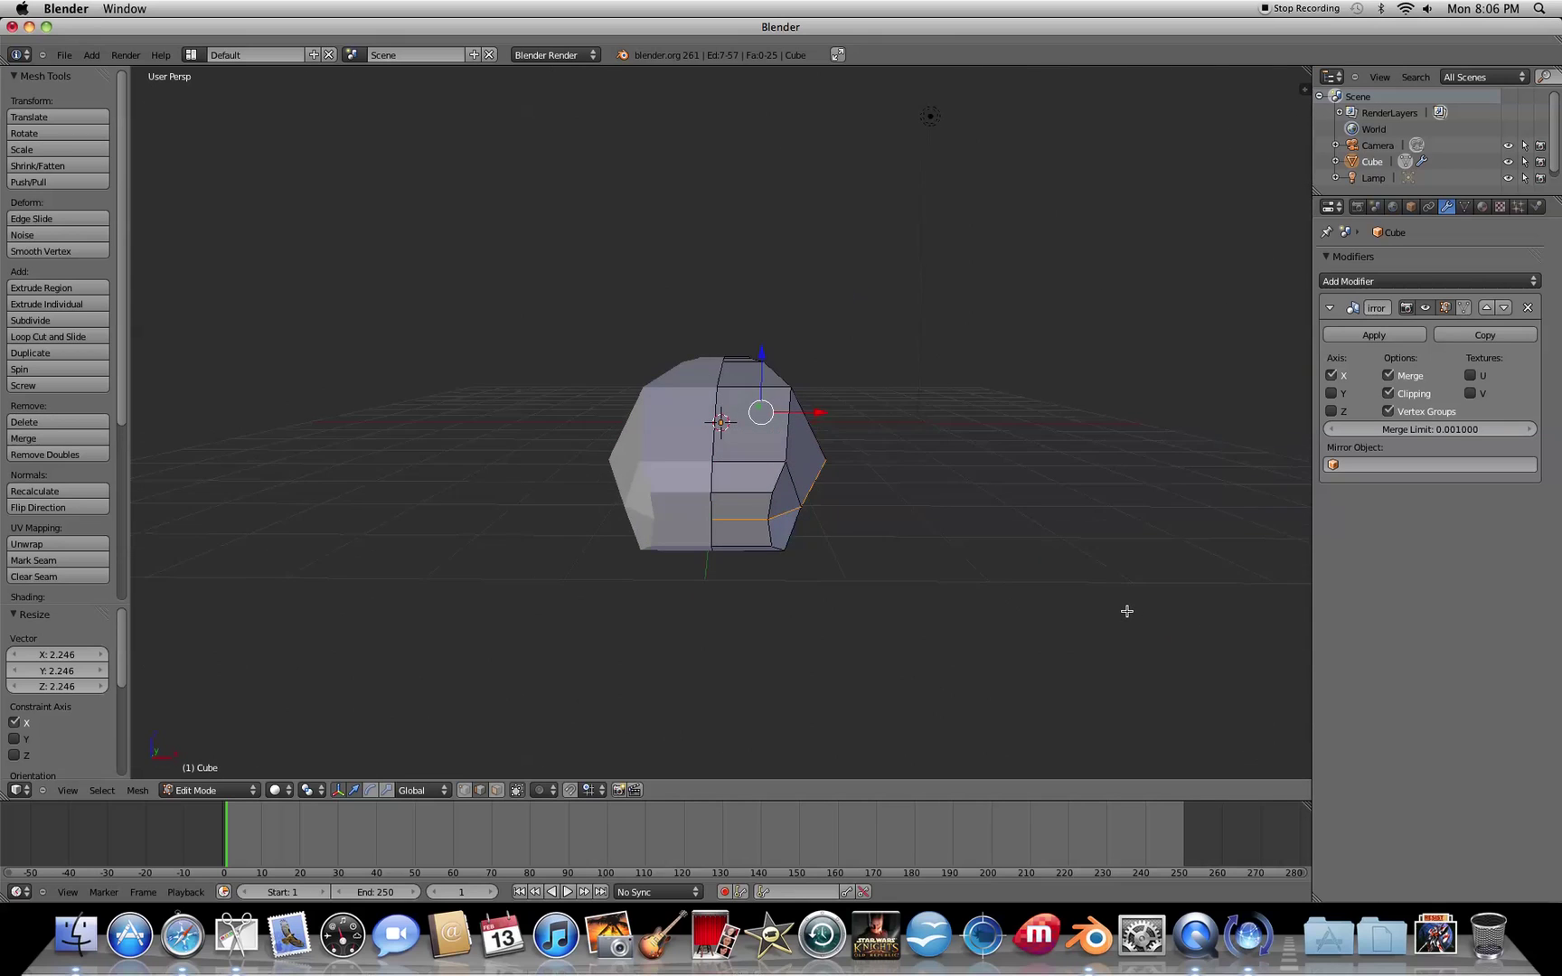
left_click(519, 791)
key("a")
key("b")
left_click_drag(736, 314, 697, 580)
middle_click_drag(824, 629, 866, 608)
key("s")
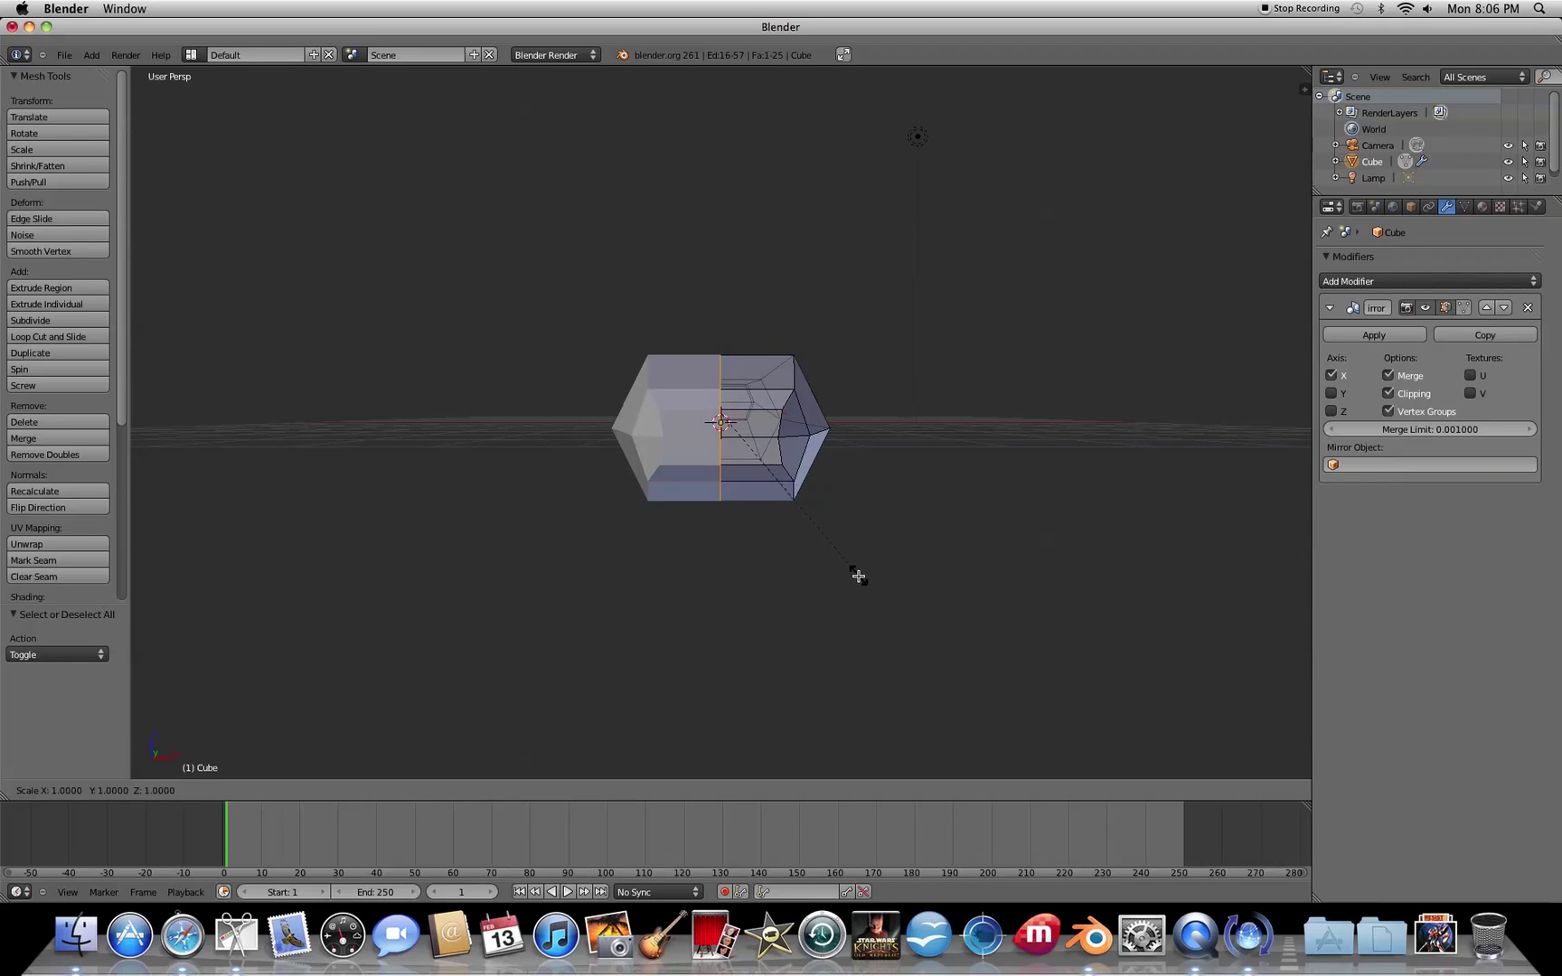
key("z")
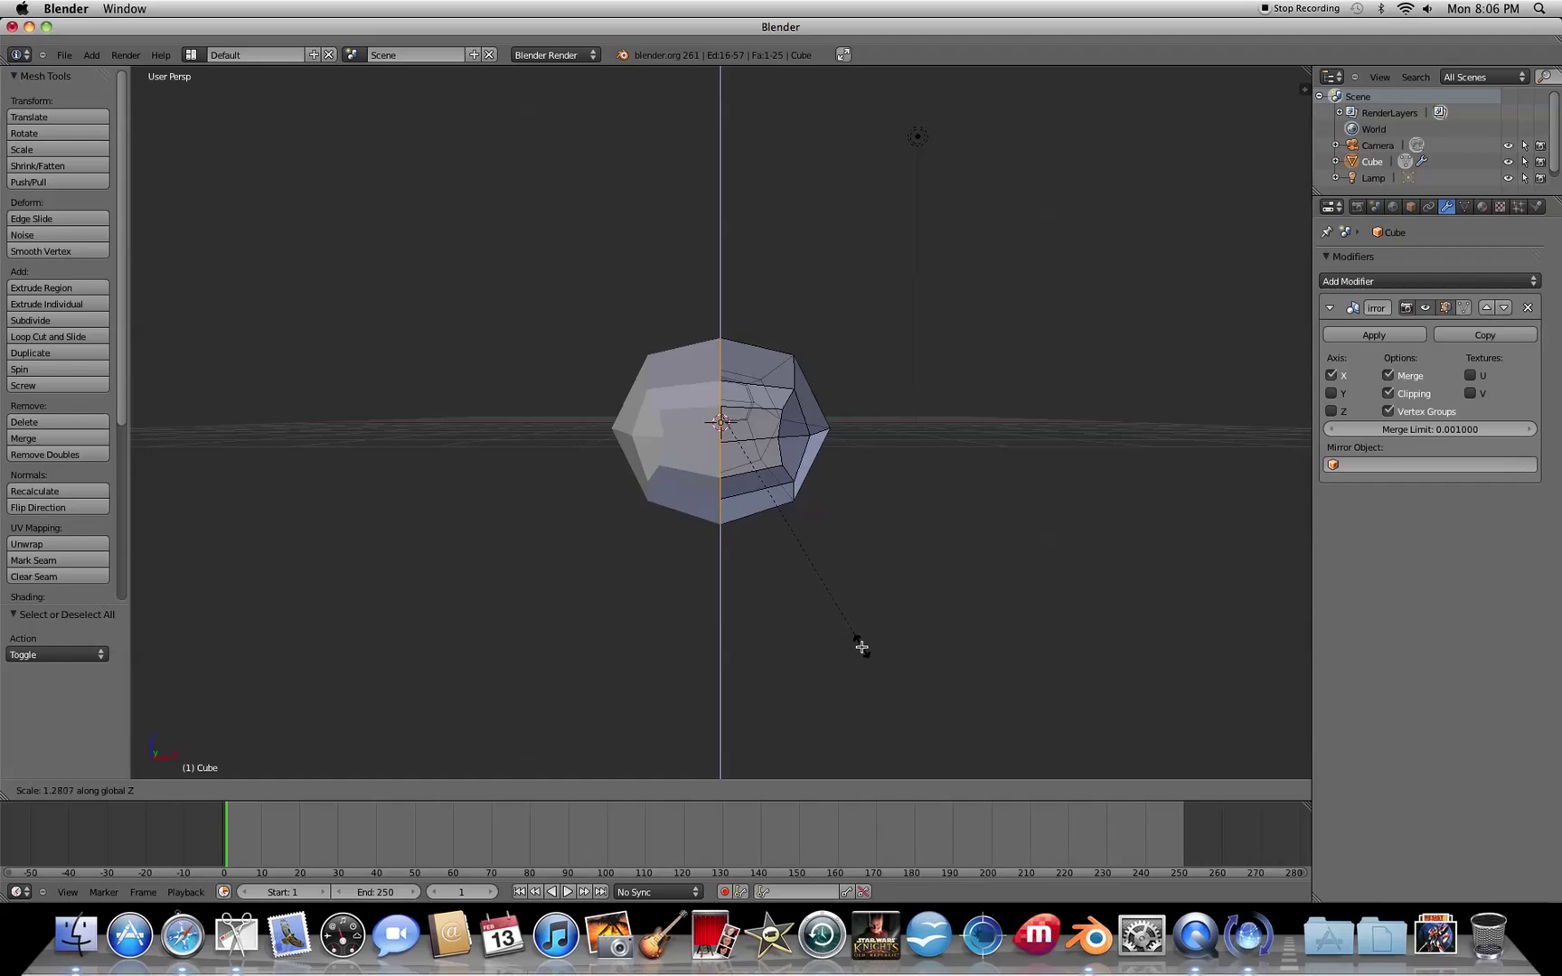
left_click(861, 647)
Select the upper and lower edges of the negative Y end face and scale them along X to about 0.121
middle_click_drag(858, 642, 1004, 572)
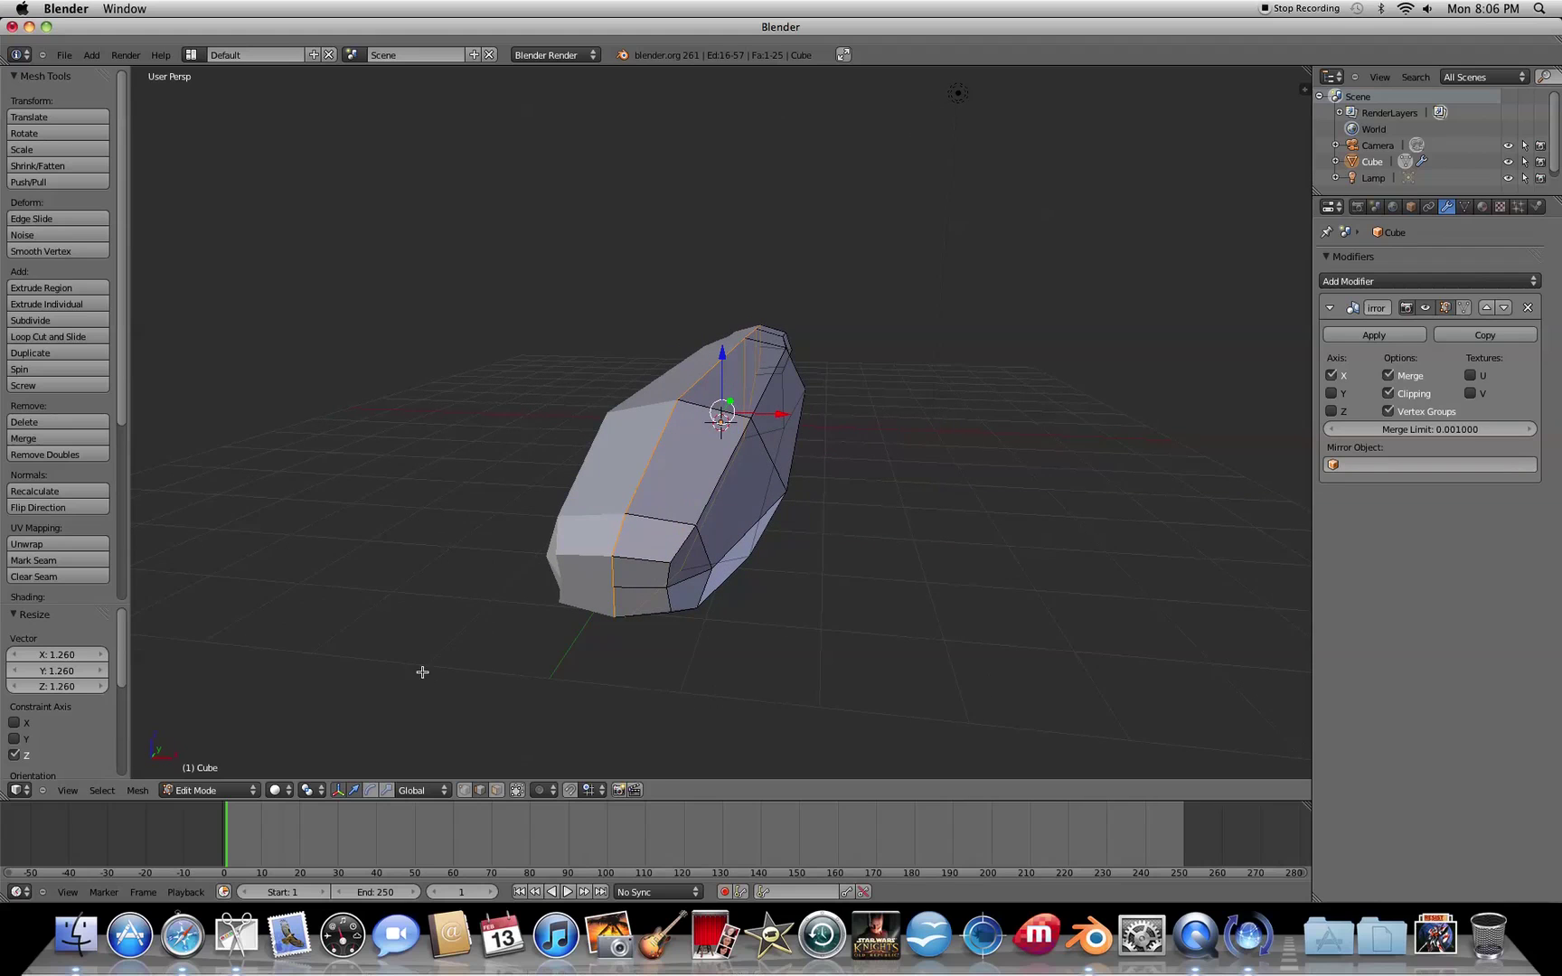
middle_click_drag(561, 721, 560, 713)
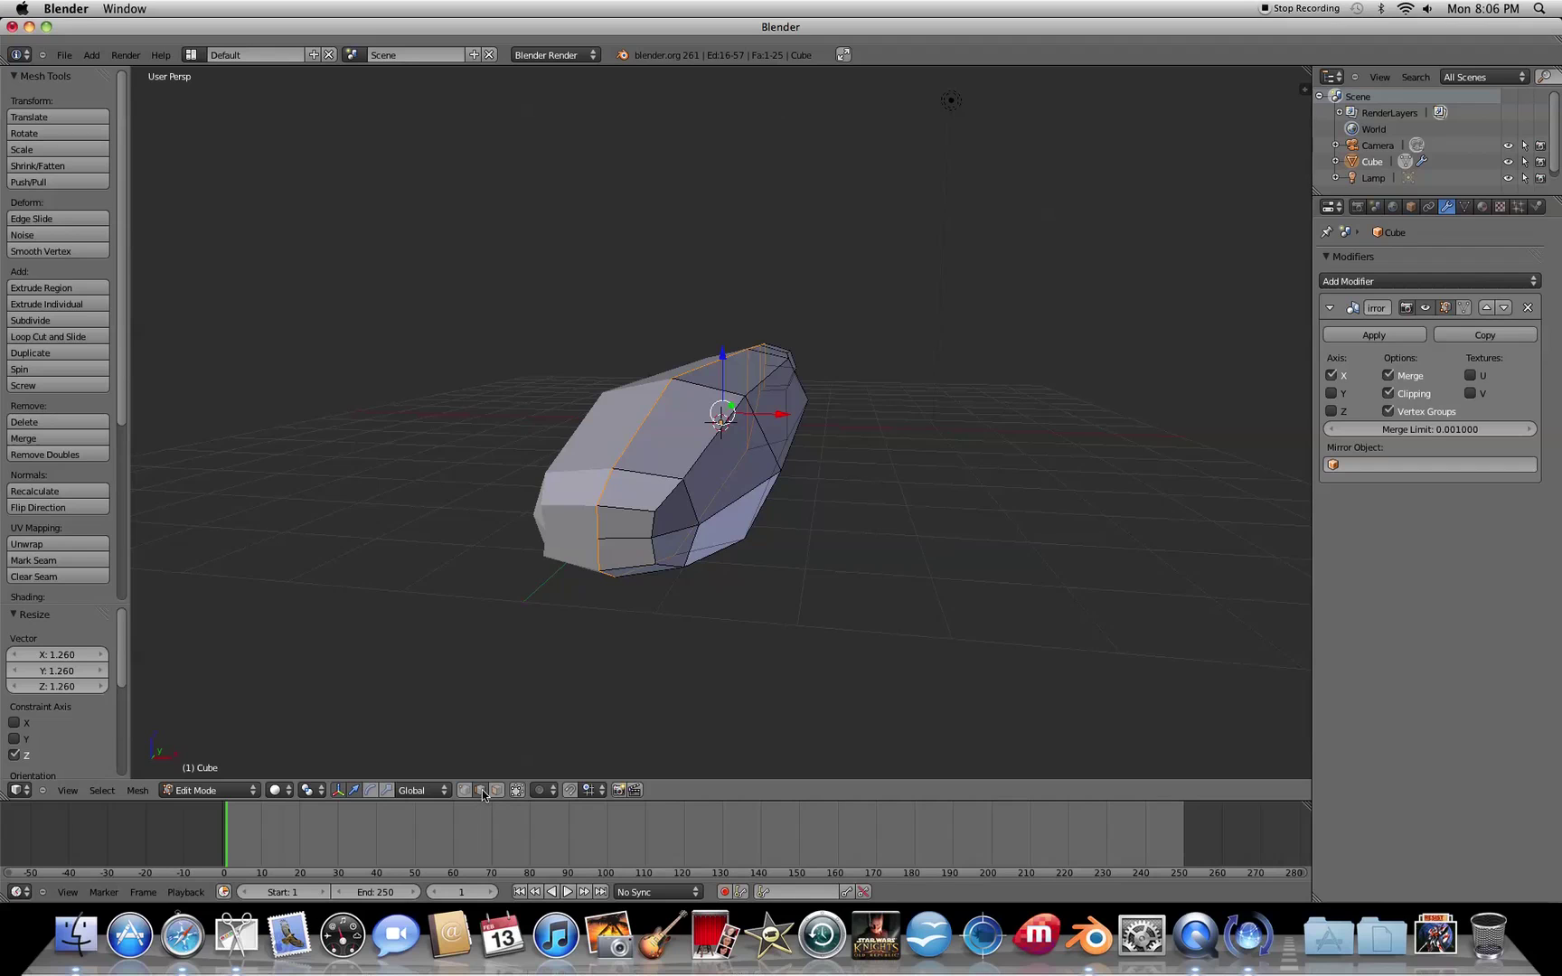
right_click(635, 508)
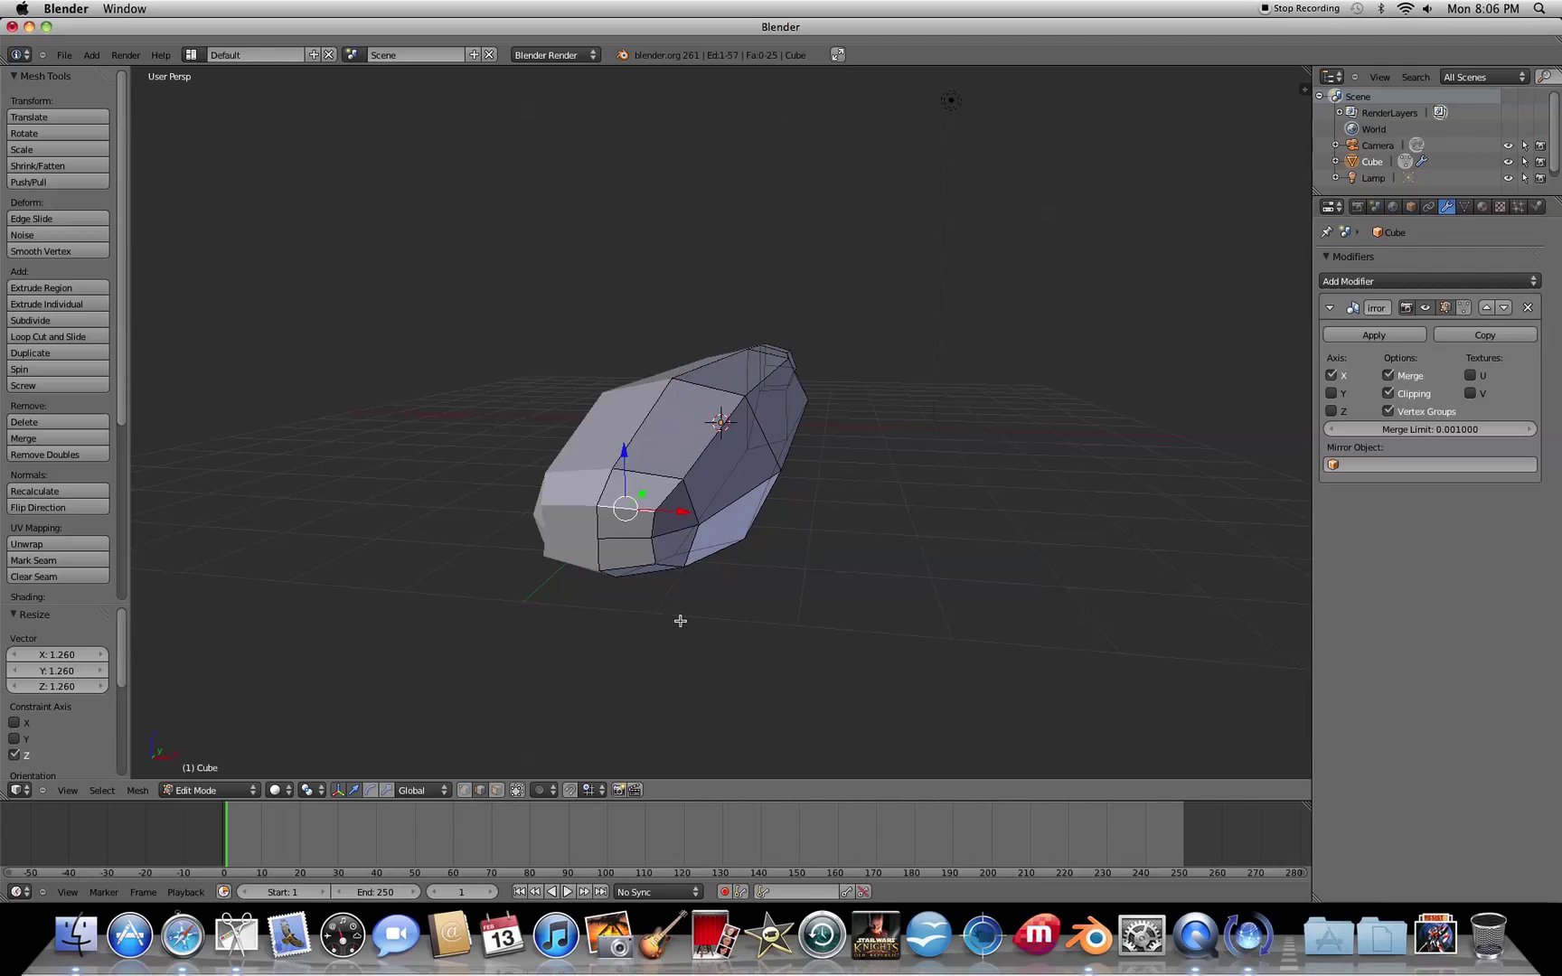
middle_click_drag(681, 621, 686, 618)
right_click(659, 544, "shift")
key("s")
key("x")
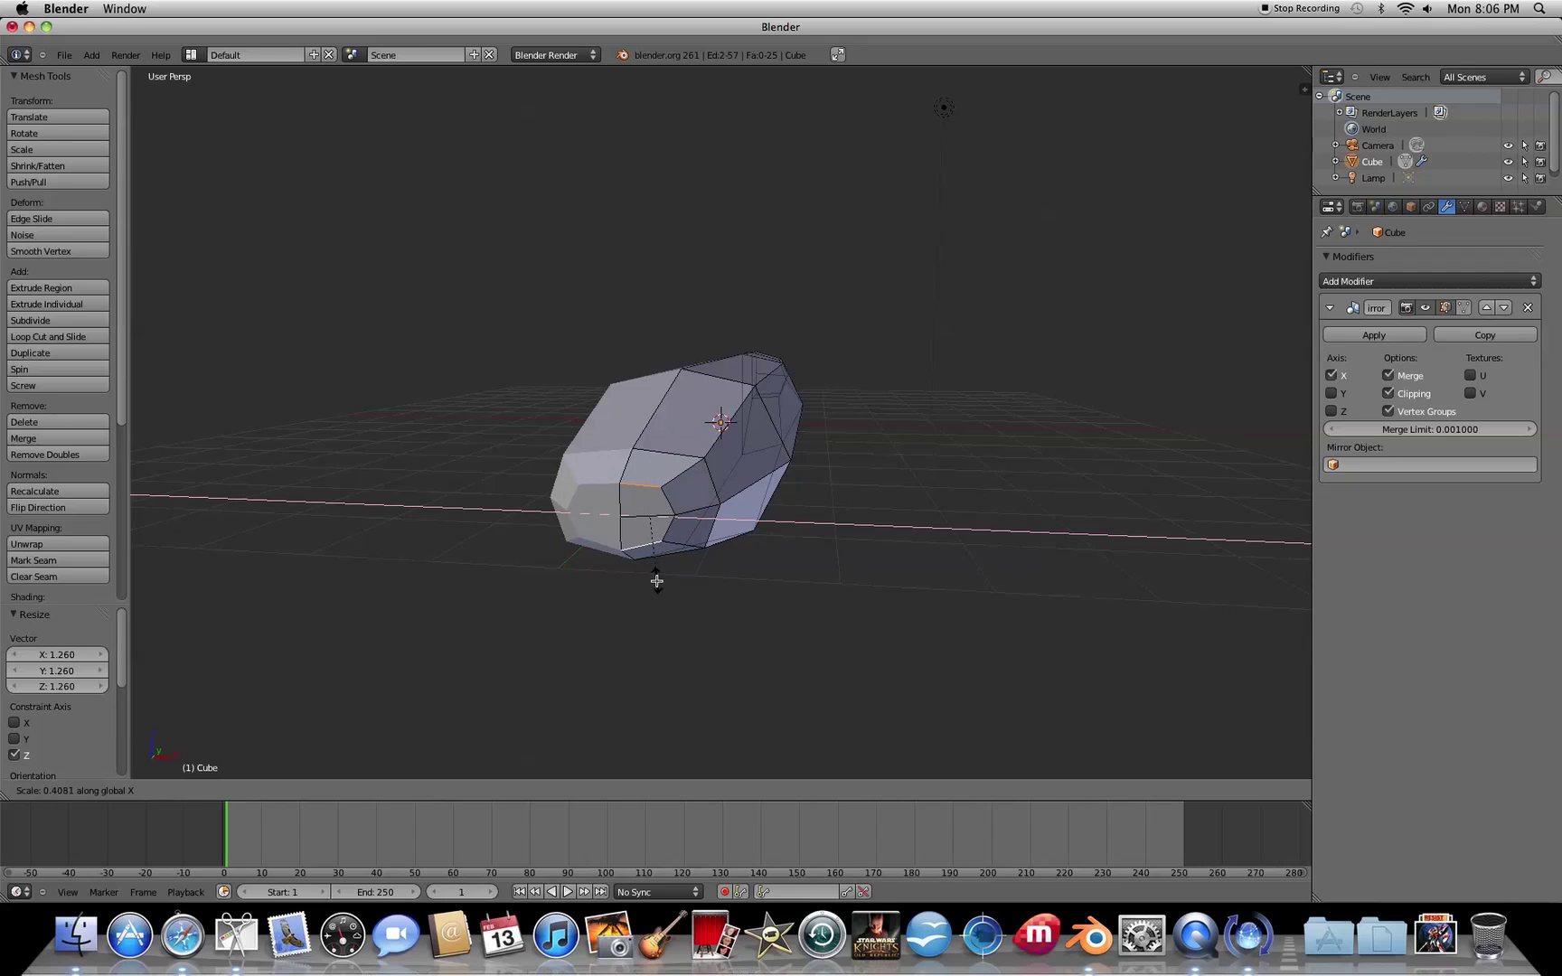
left_click(645, 536)
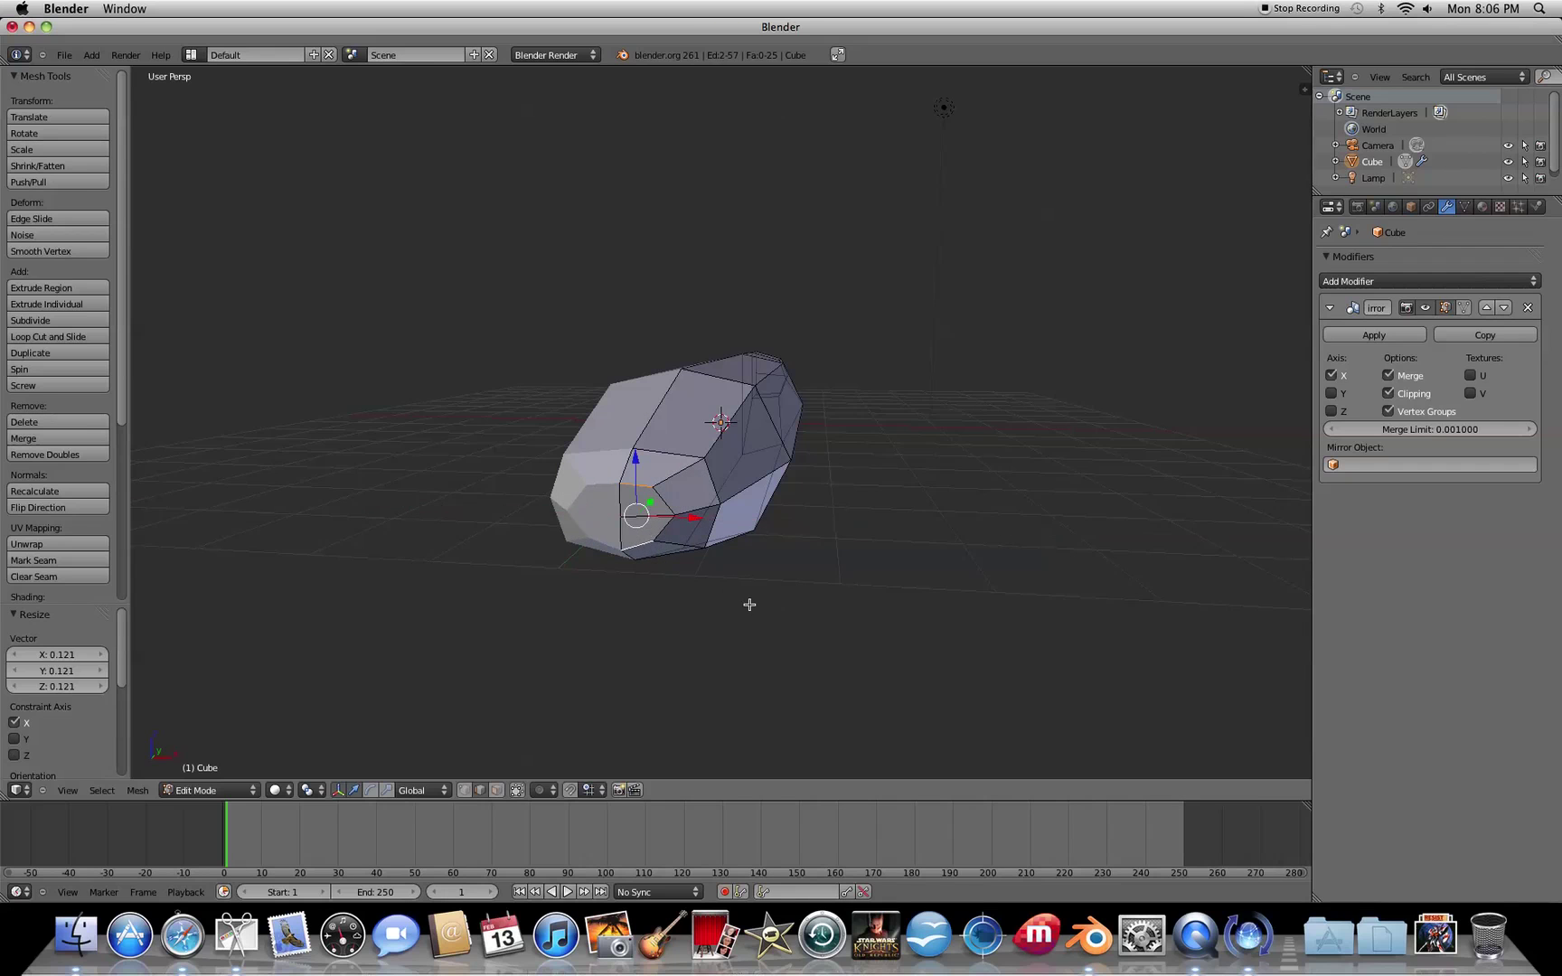
Select the centre vertex of the negative Y end face and move it along Y by about -0.243 to point the nose
middle_click_drag(749, 605, 740, 597)
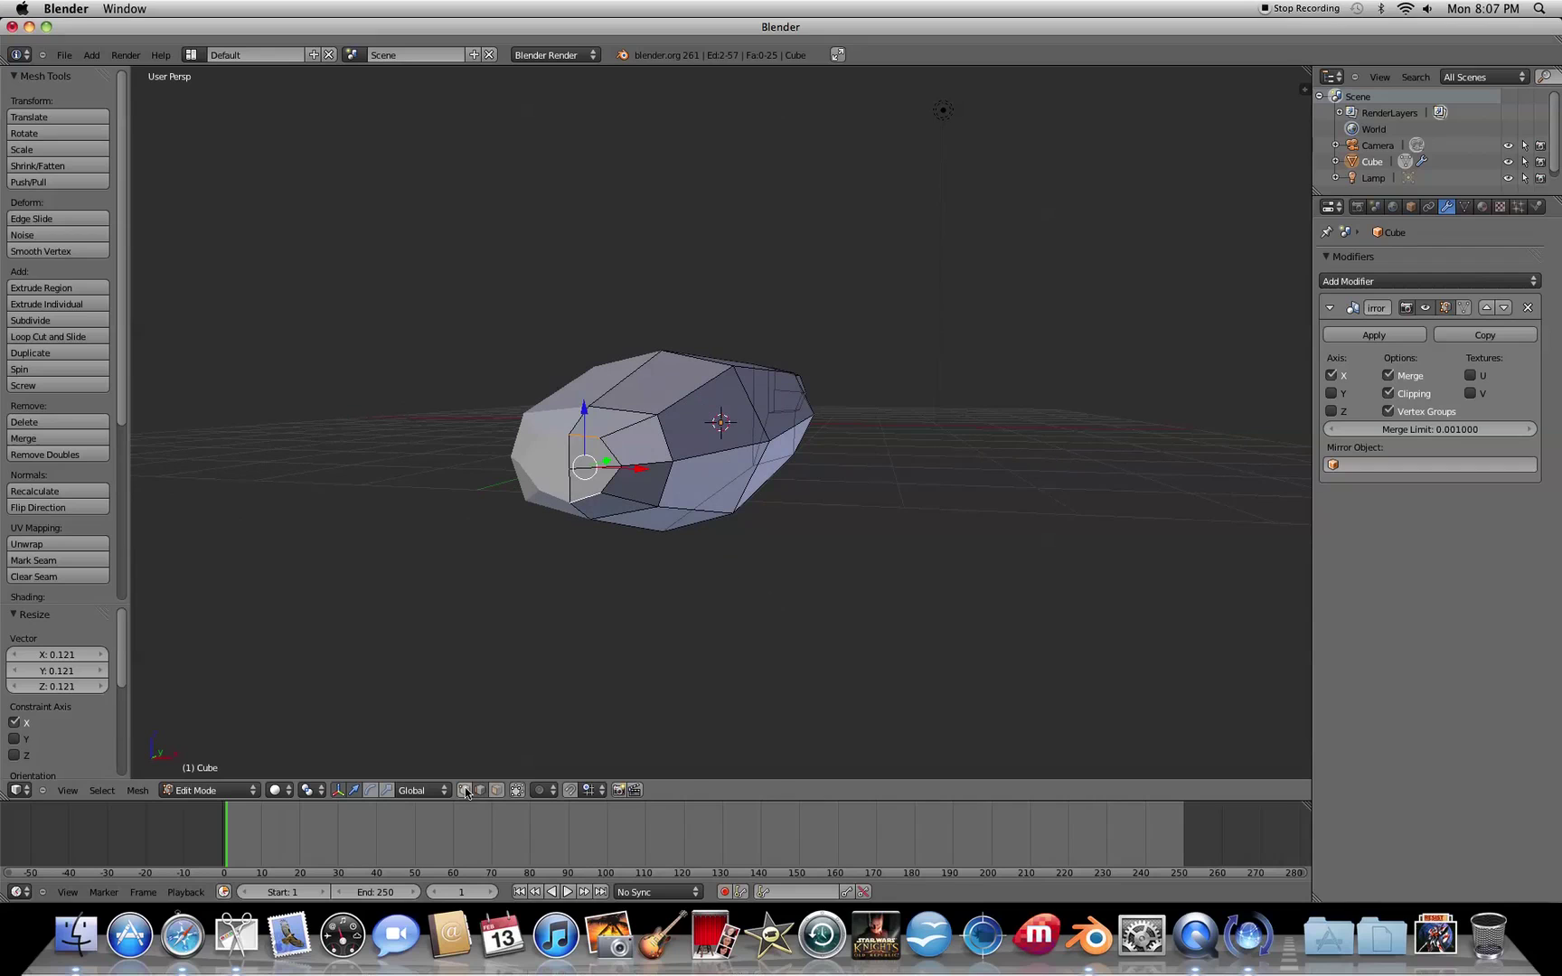
left_click(466, 792)
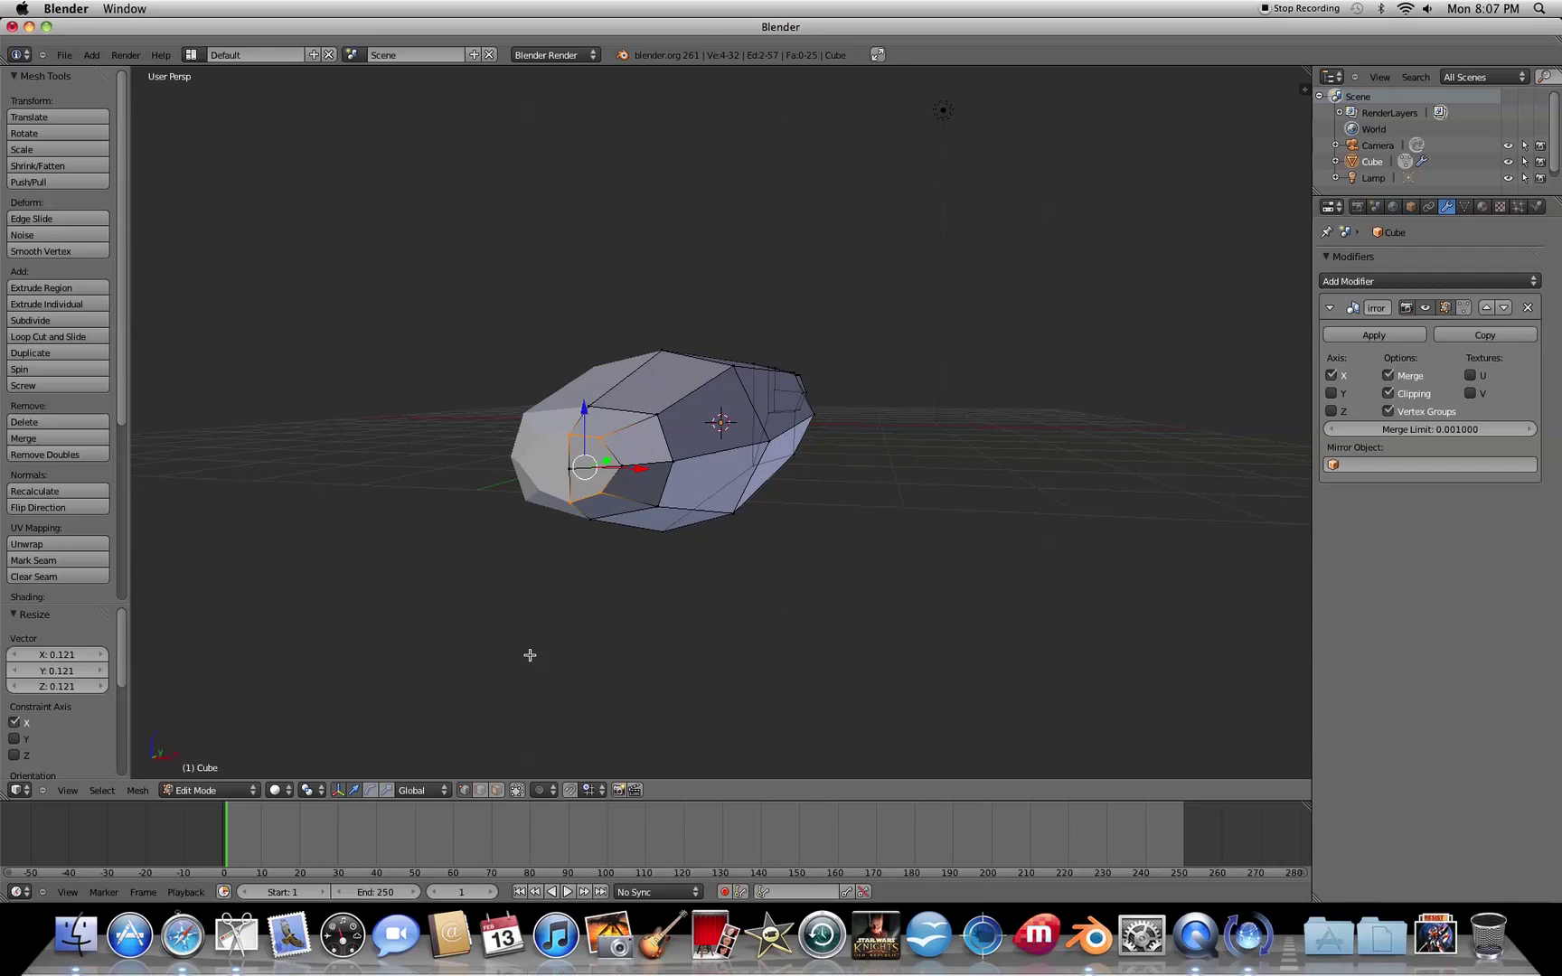
right_click(570, 470)
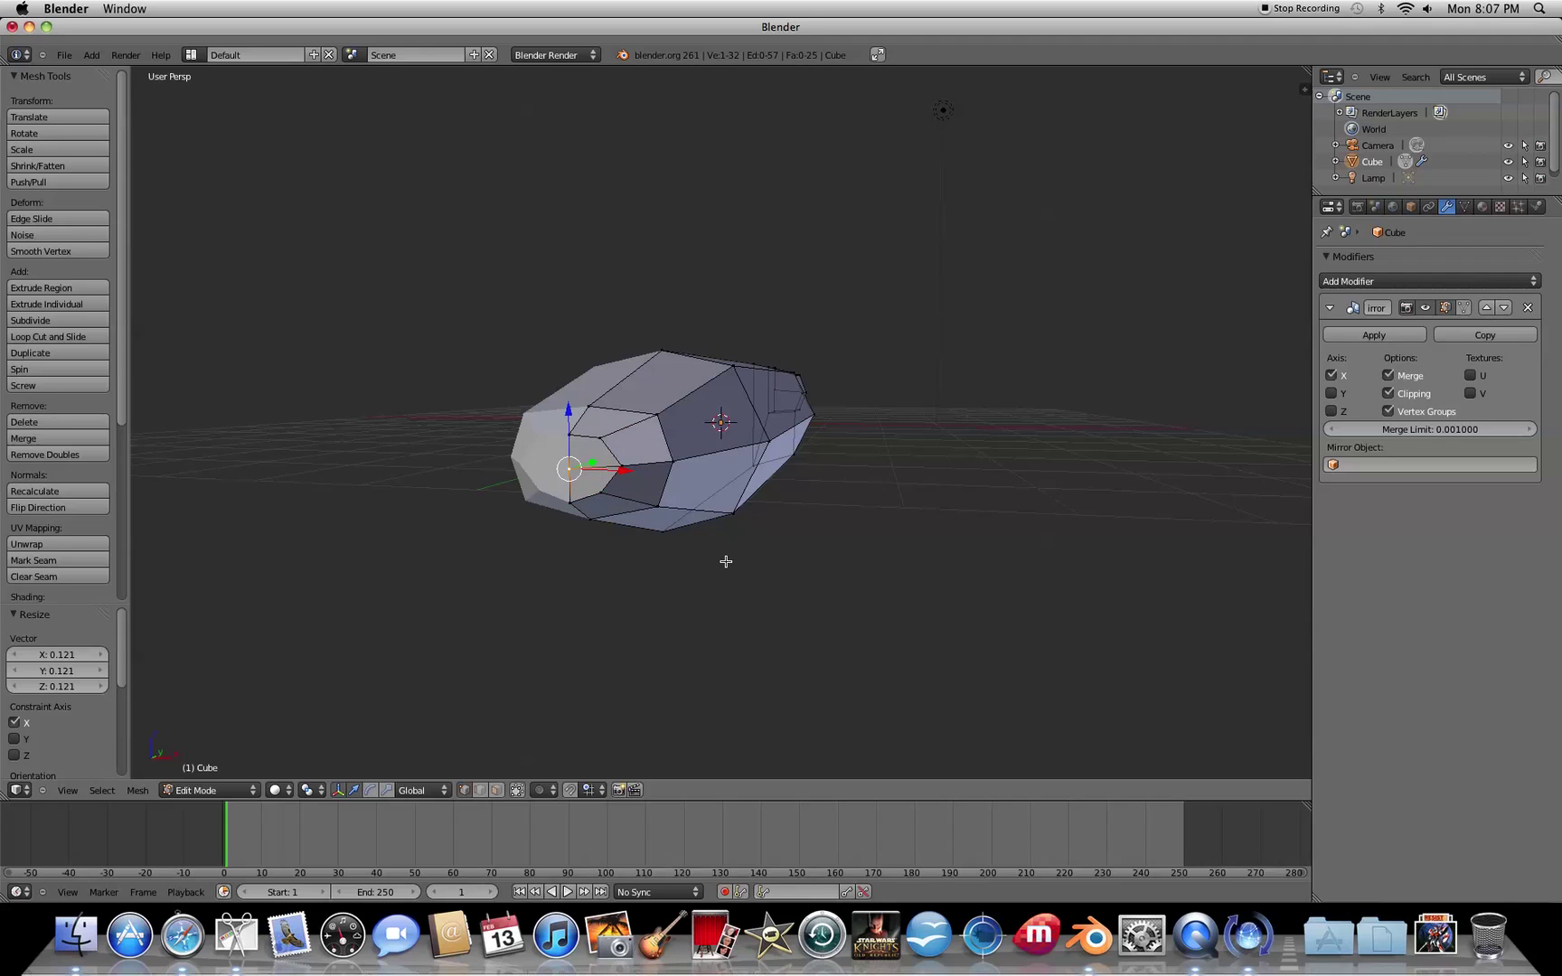
key("g")
key("y")
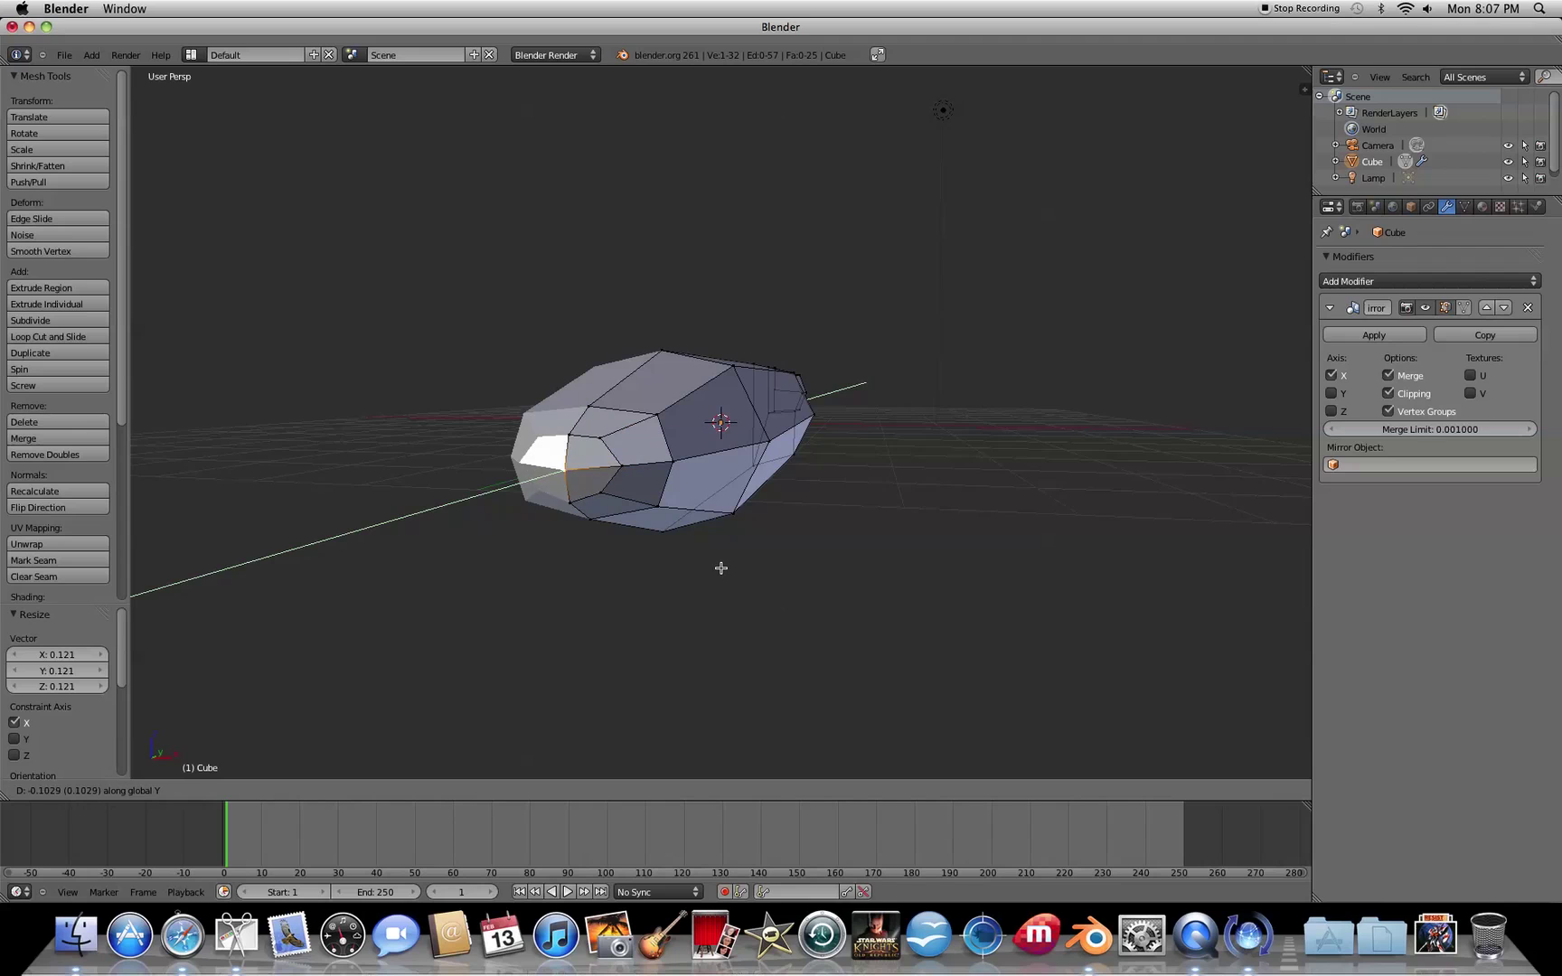
left_click(713, 569)
middle_click_drag(712, 568, 603, 565)
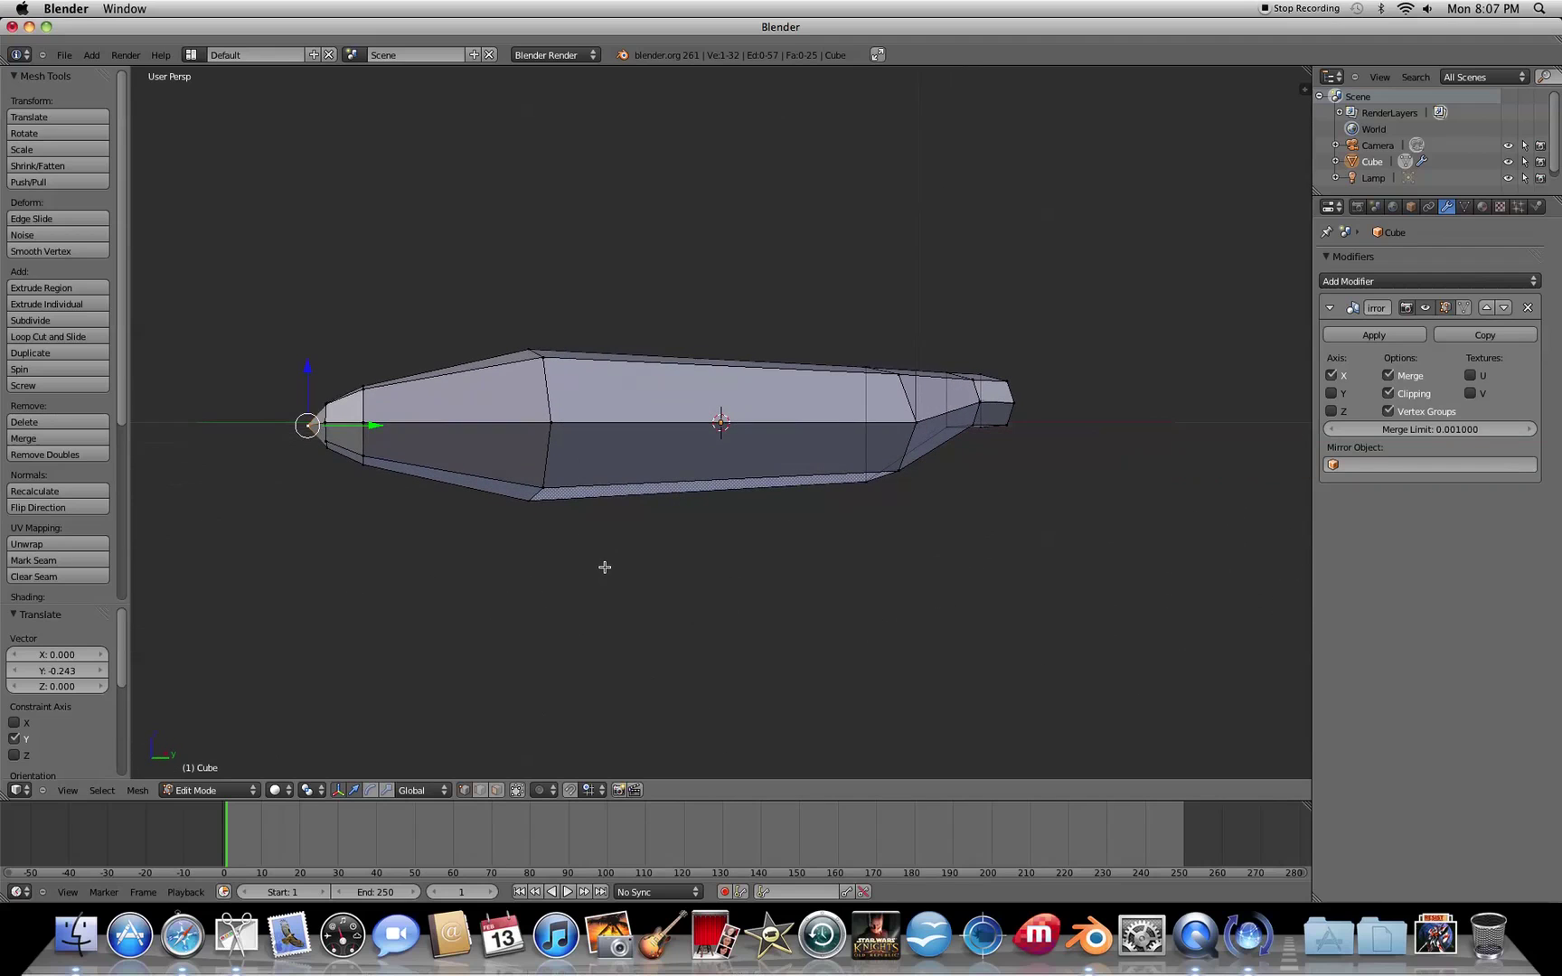
mouse_move(489, 561)
middle_mouse_down()
mouse_move(642, 655)
mouse_move(701, 621)
mouse_move(603, 548)
mouse_move(520, 603)
mouse_move(503, 582)
middle_mouse_up()
middle_click_drag(520, 796, 666, 681)
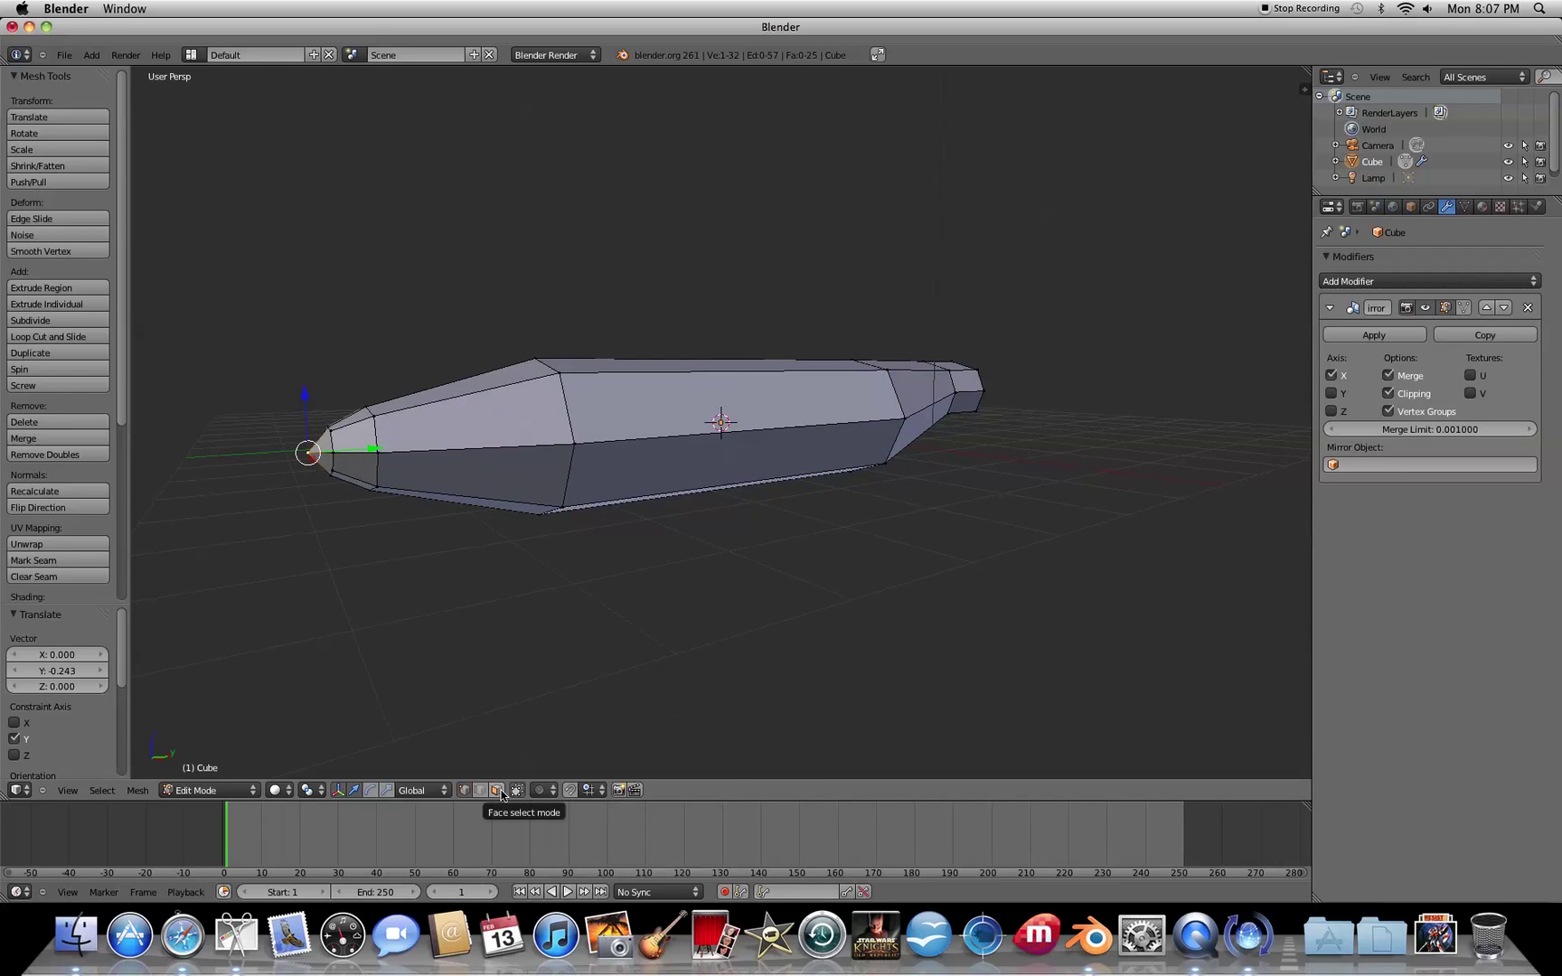
Extrude the lower side face of the body's middle section along X by about 7.822 and move its end face another 0.624 outward
left_click(499, 791)
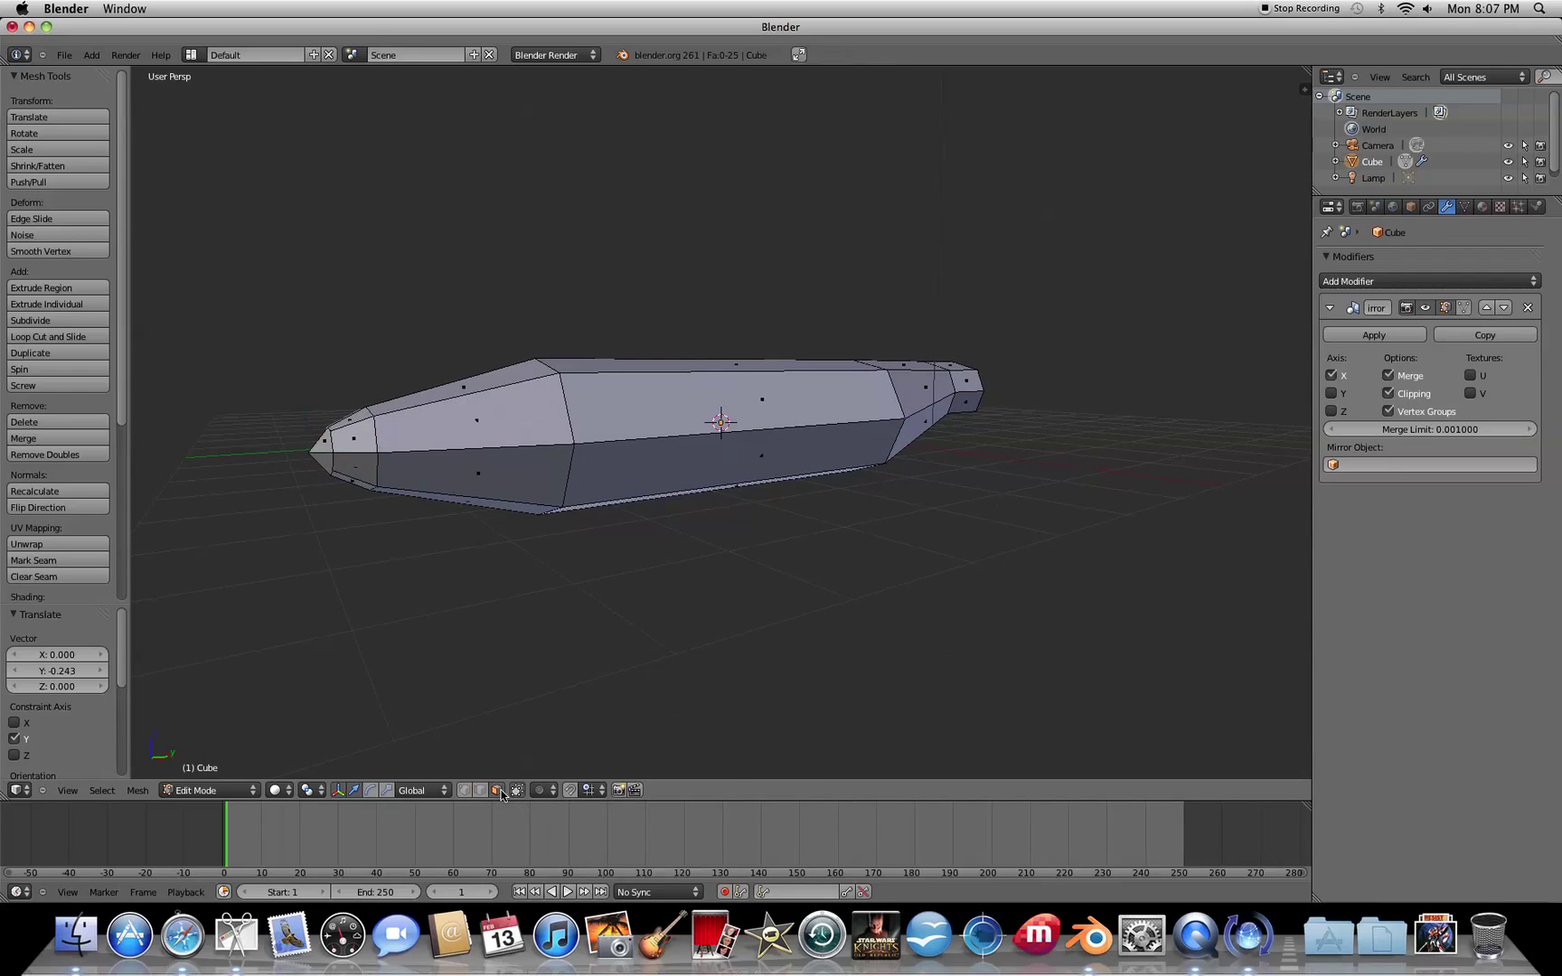
right_click(693, 469)
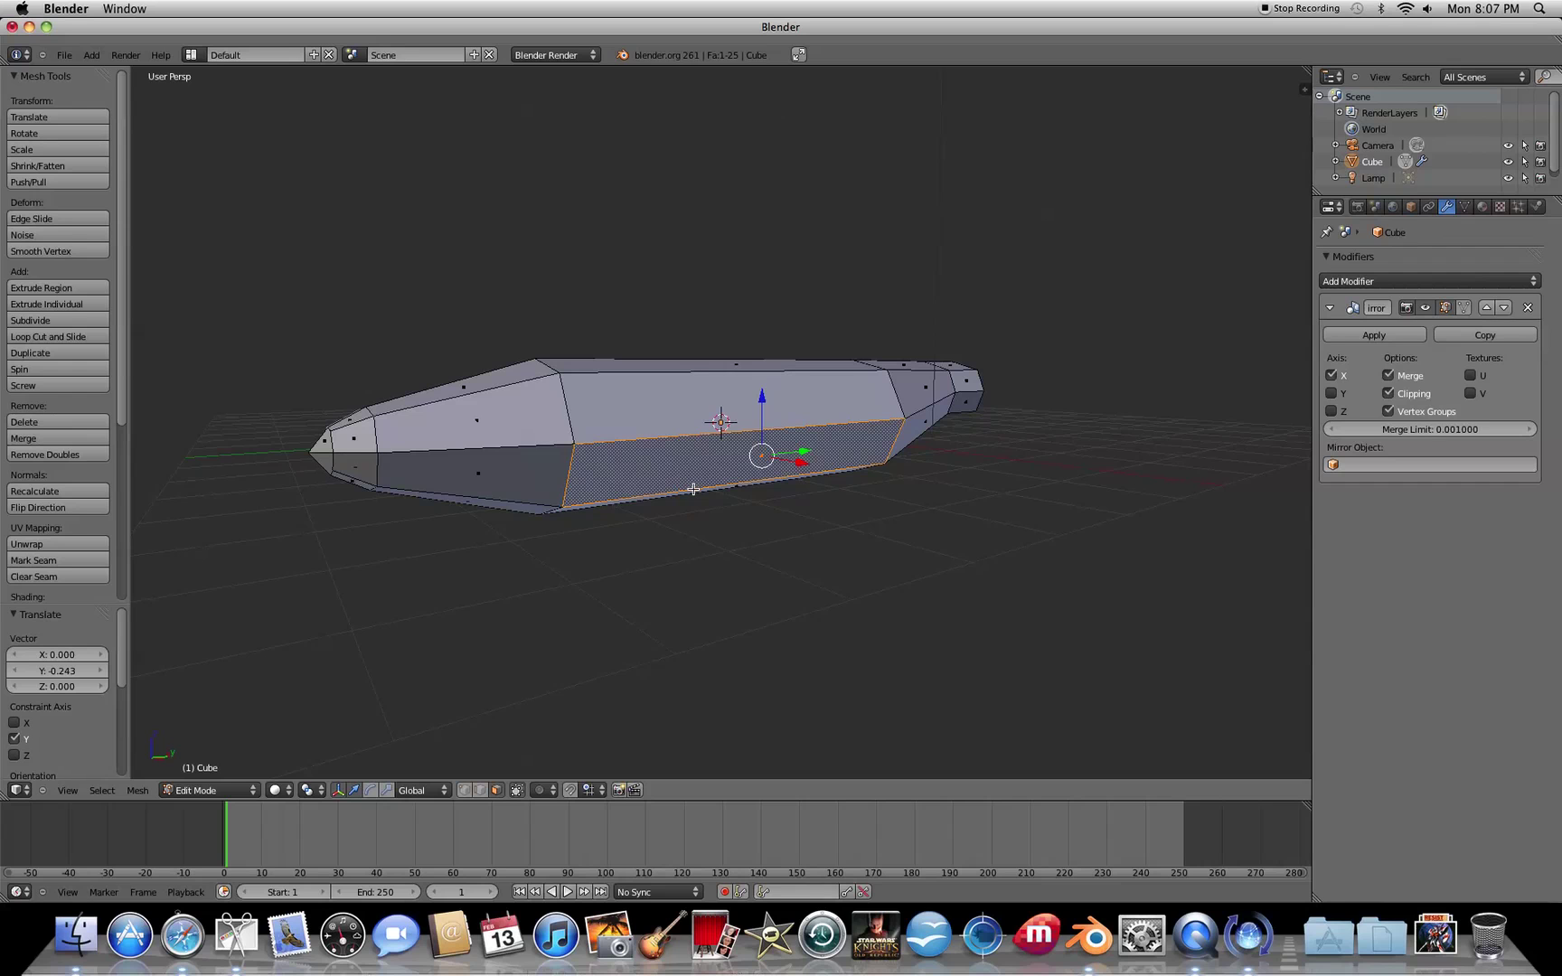
key("KP_7")
scroll(862, 581, "down", 2)
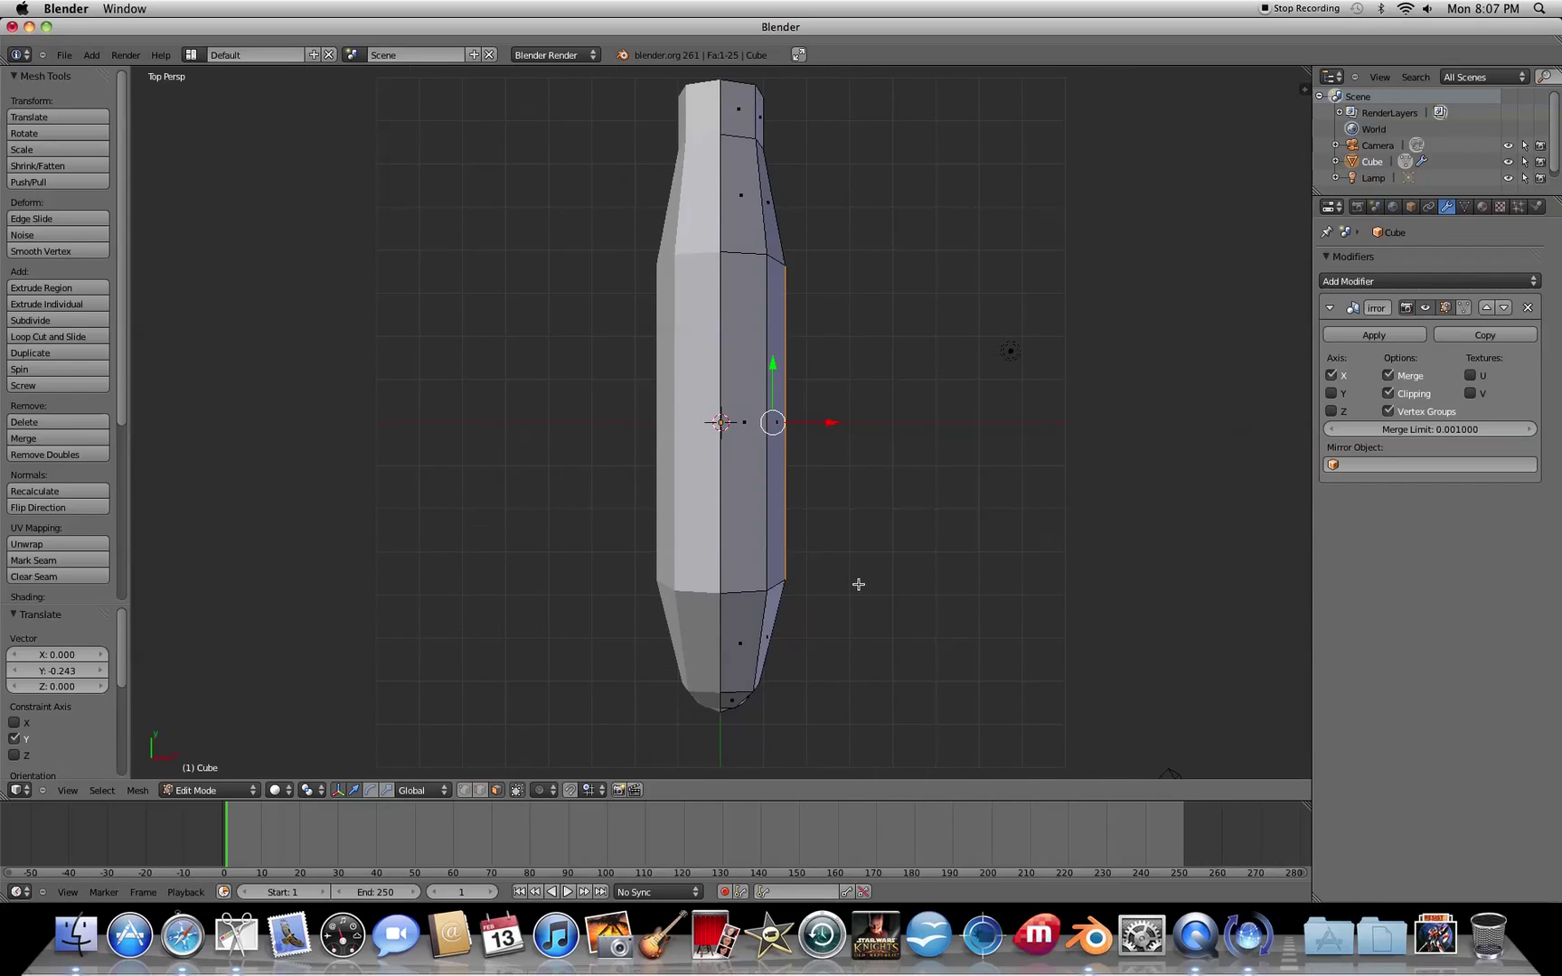
key("e")
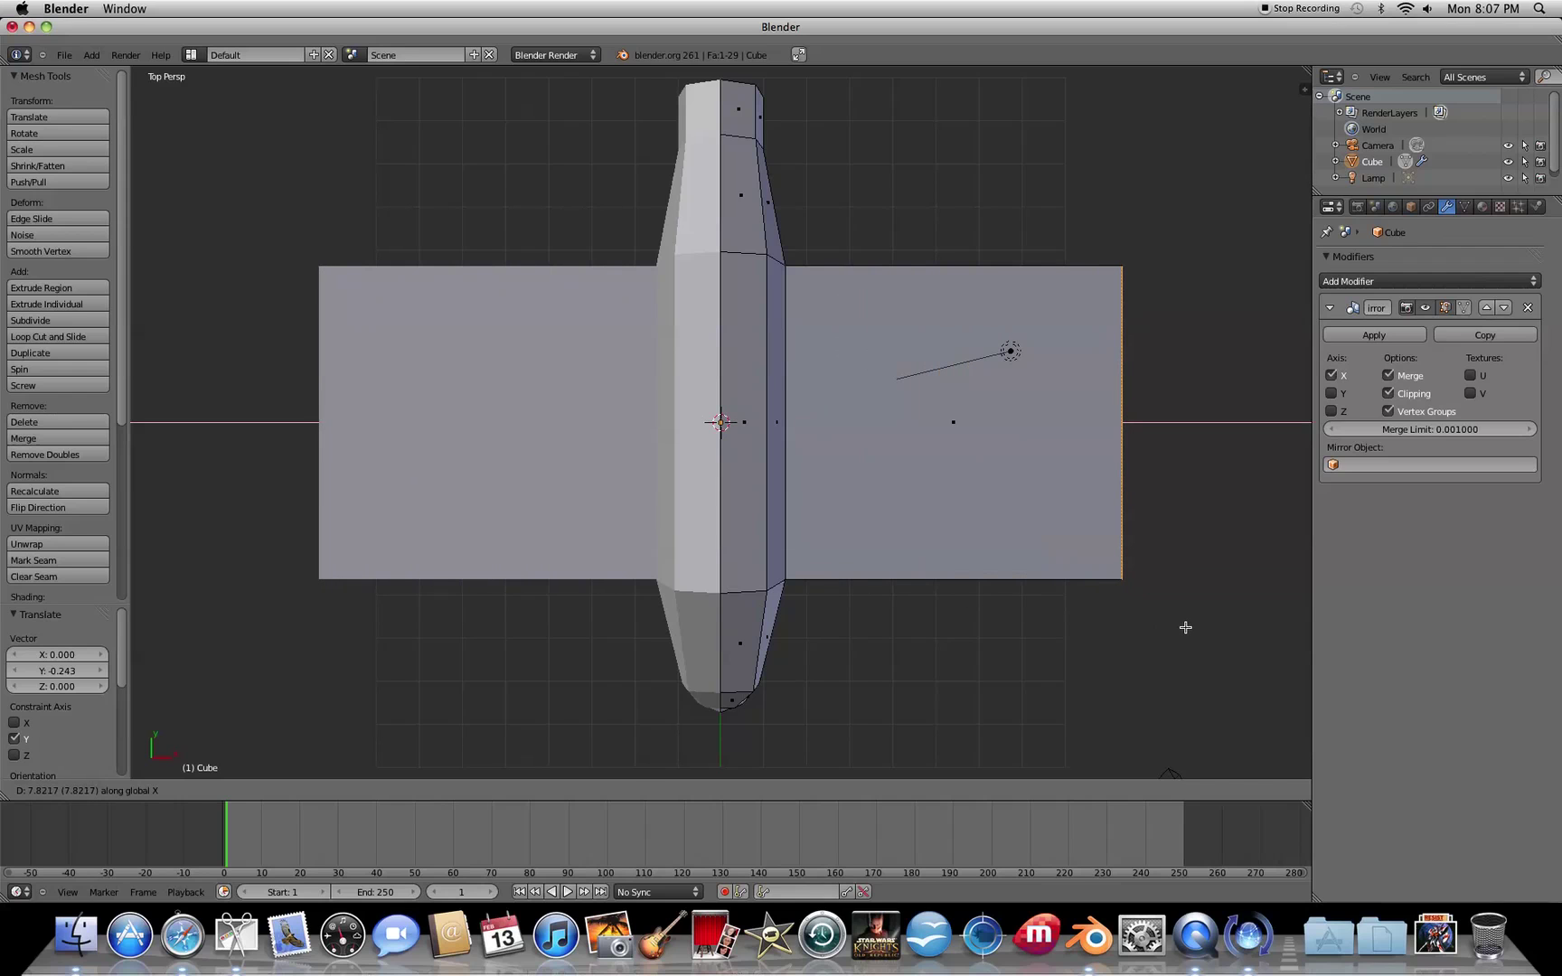
left_click(1185, 628)
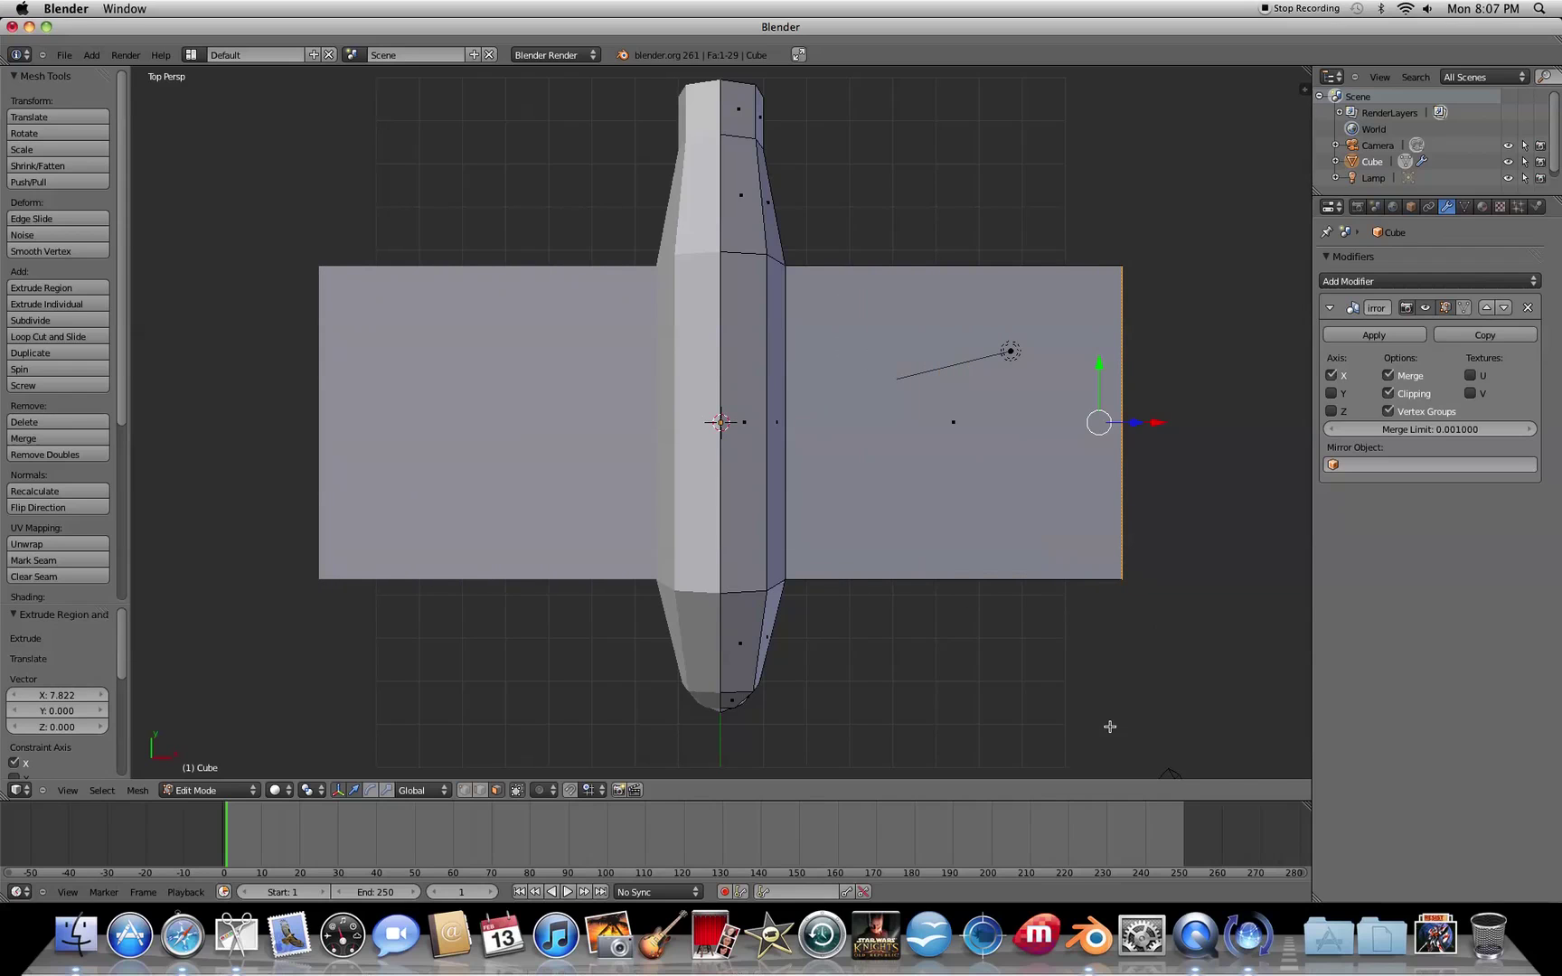
key("g")
key("x")
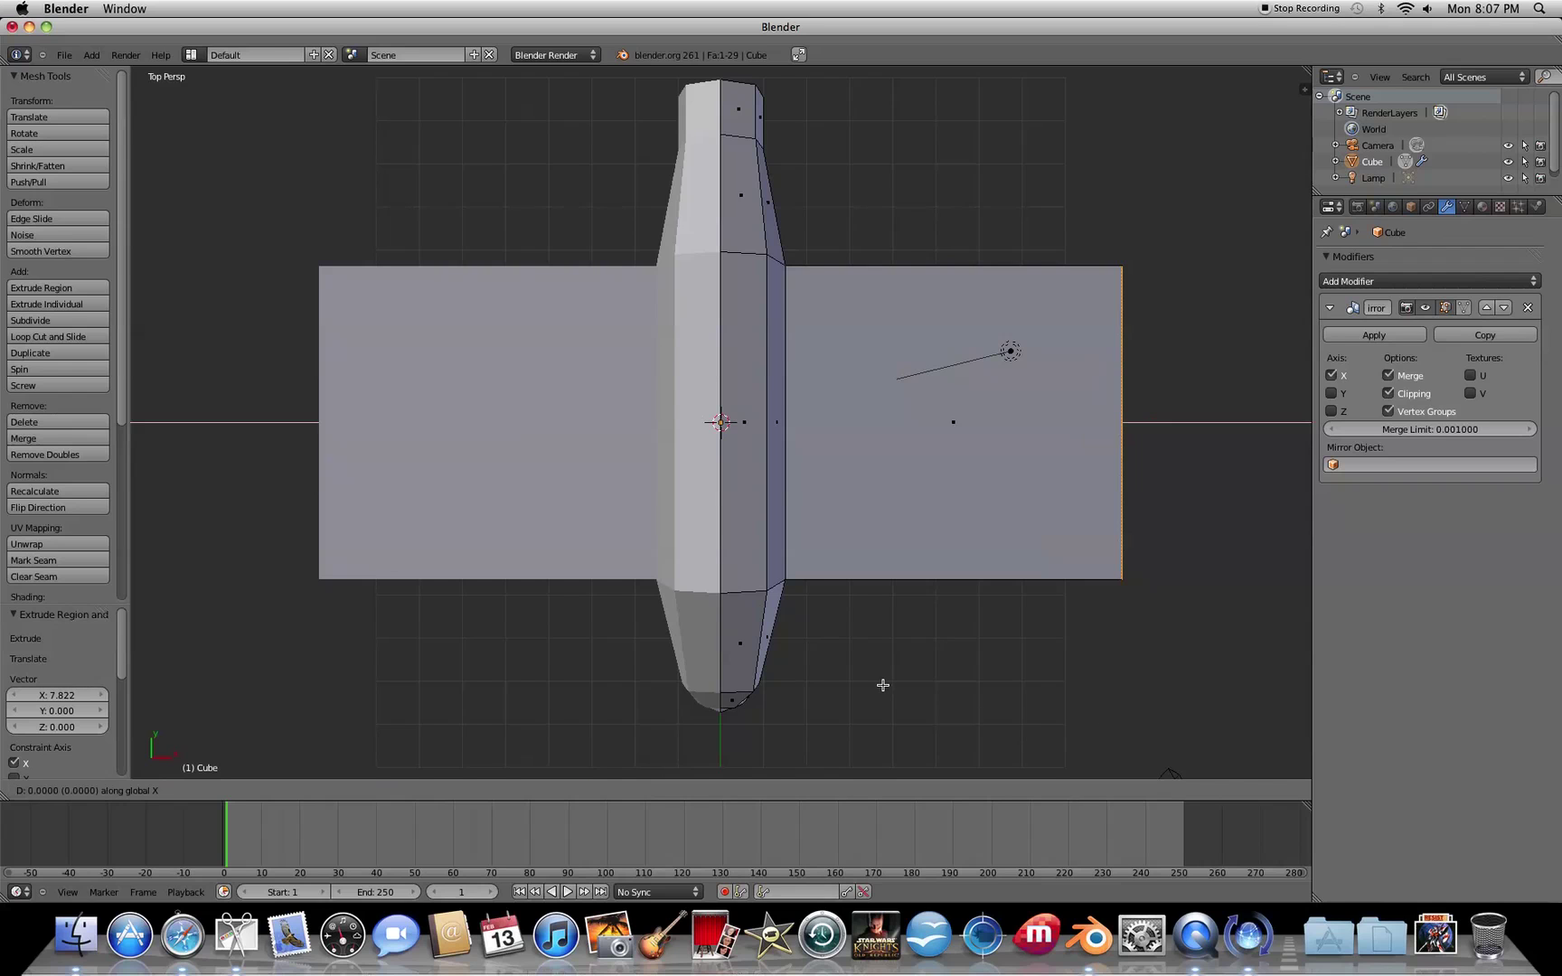
left_click(908, 683)
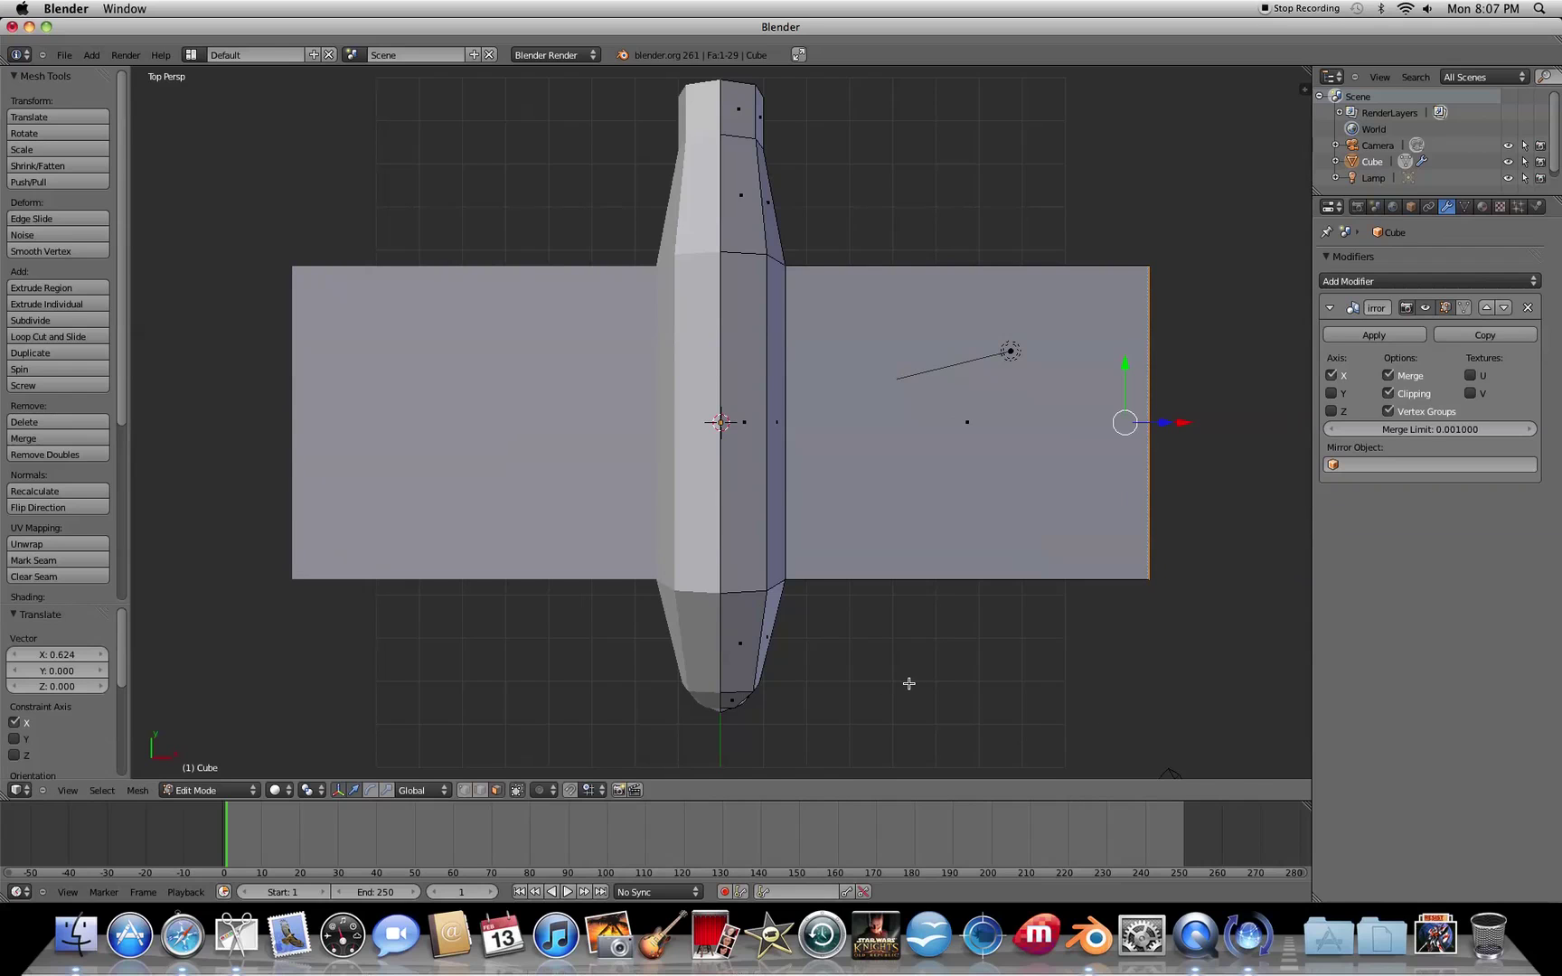
Flatten the slanted wing tip face by scaling it along X to 0
key("KP_1")
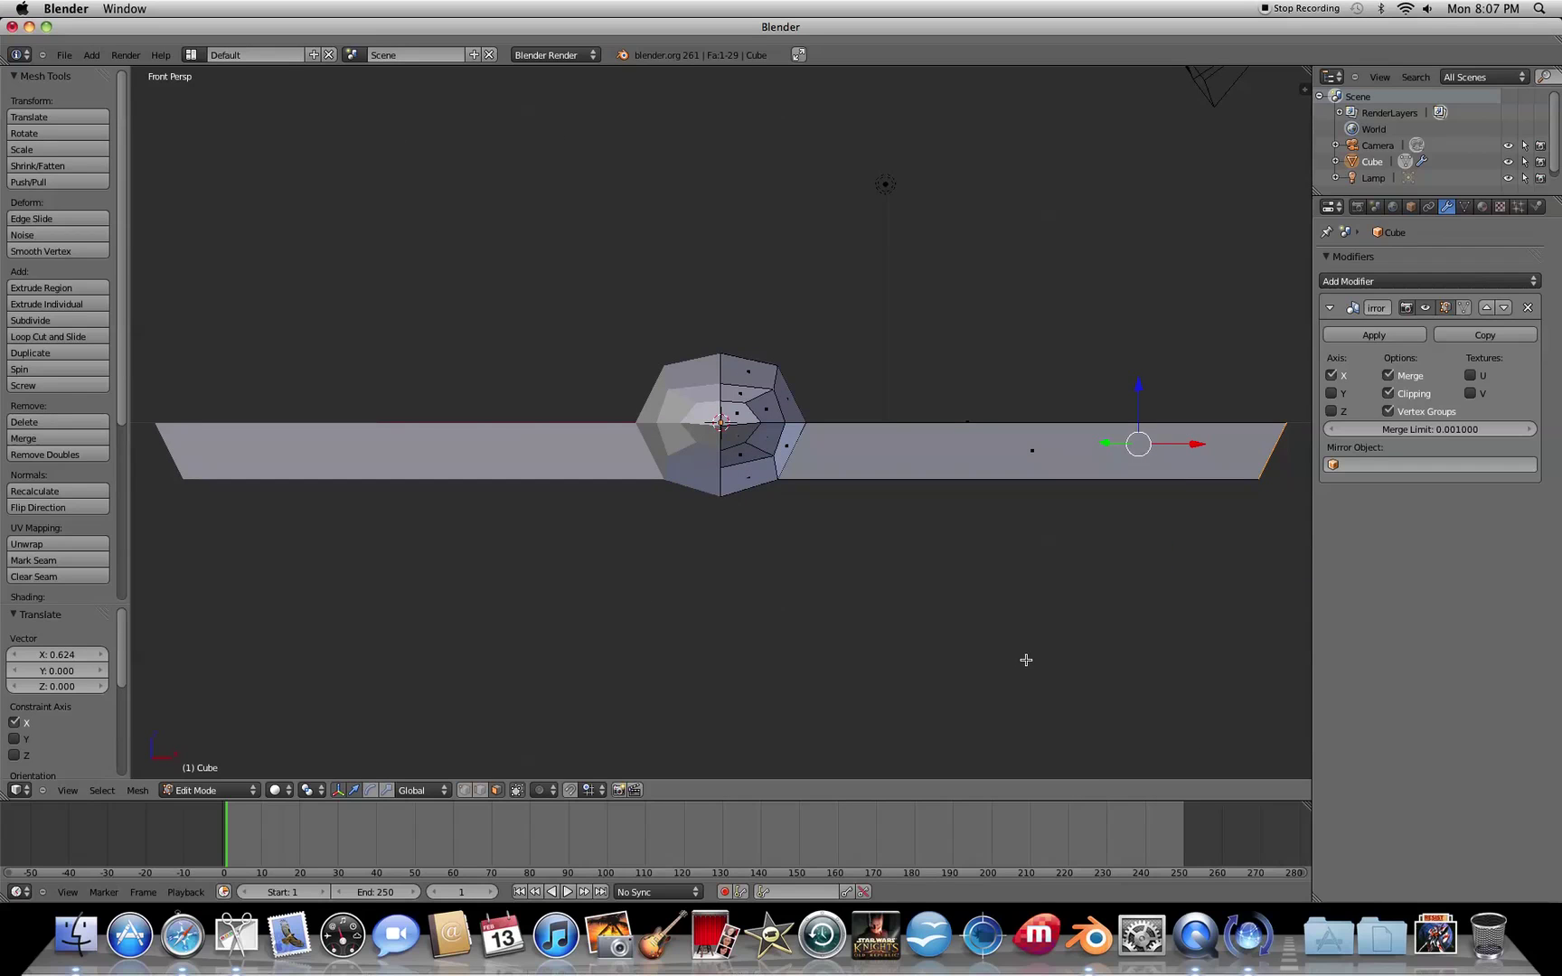
middle_click_drag(1038, 662, 663, 645)
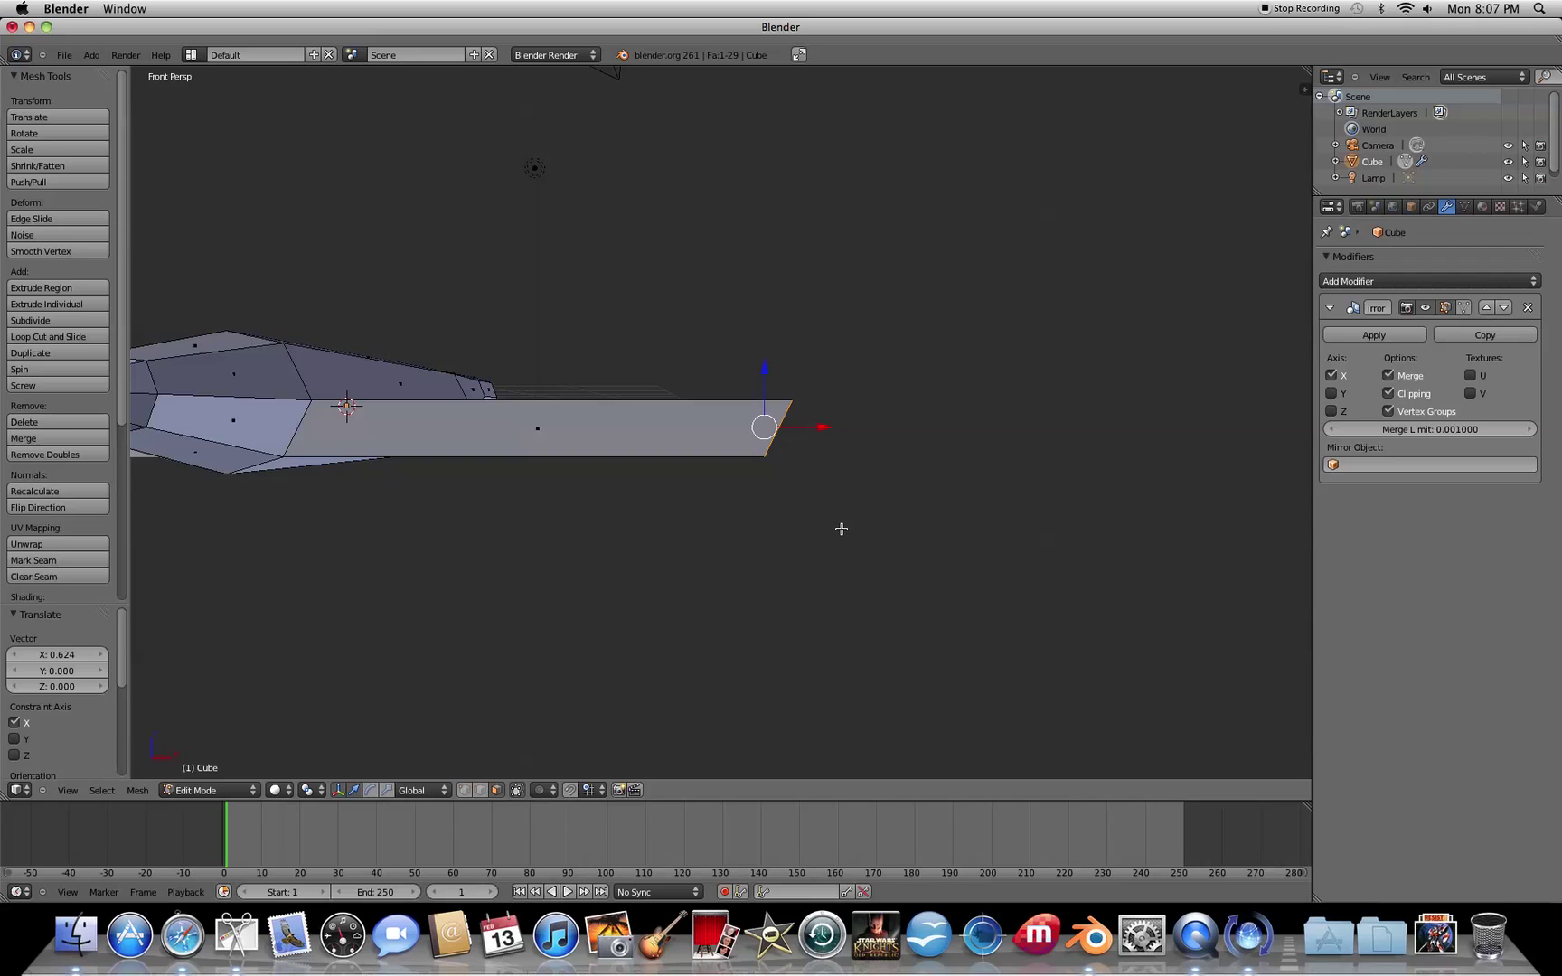
key("s")
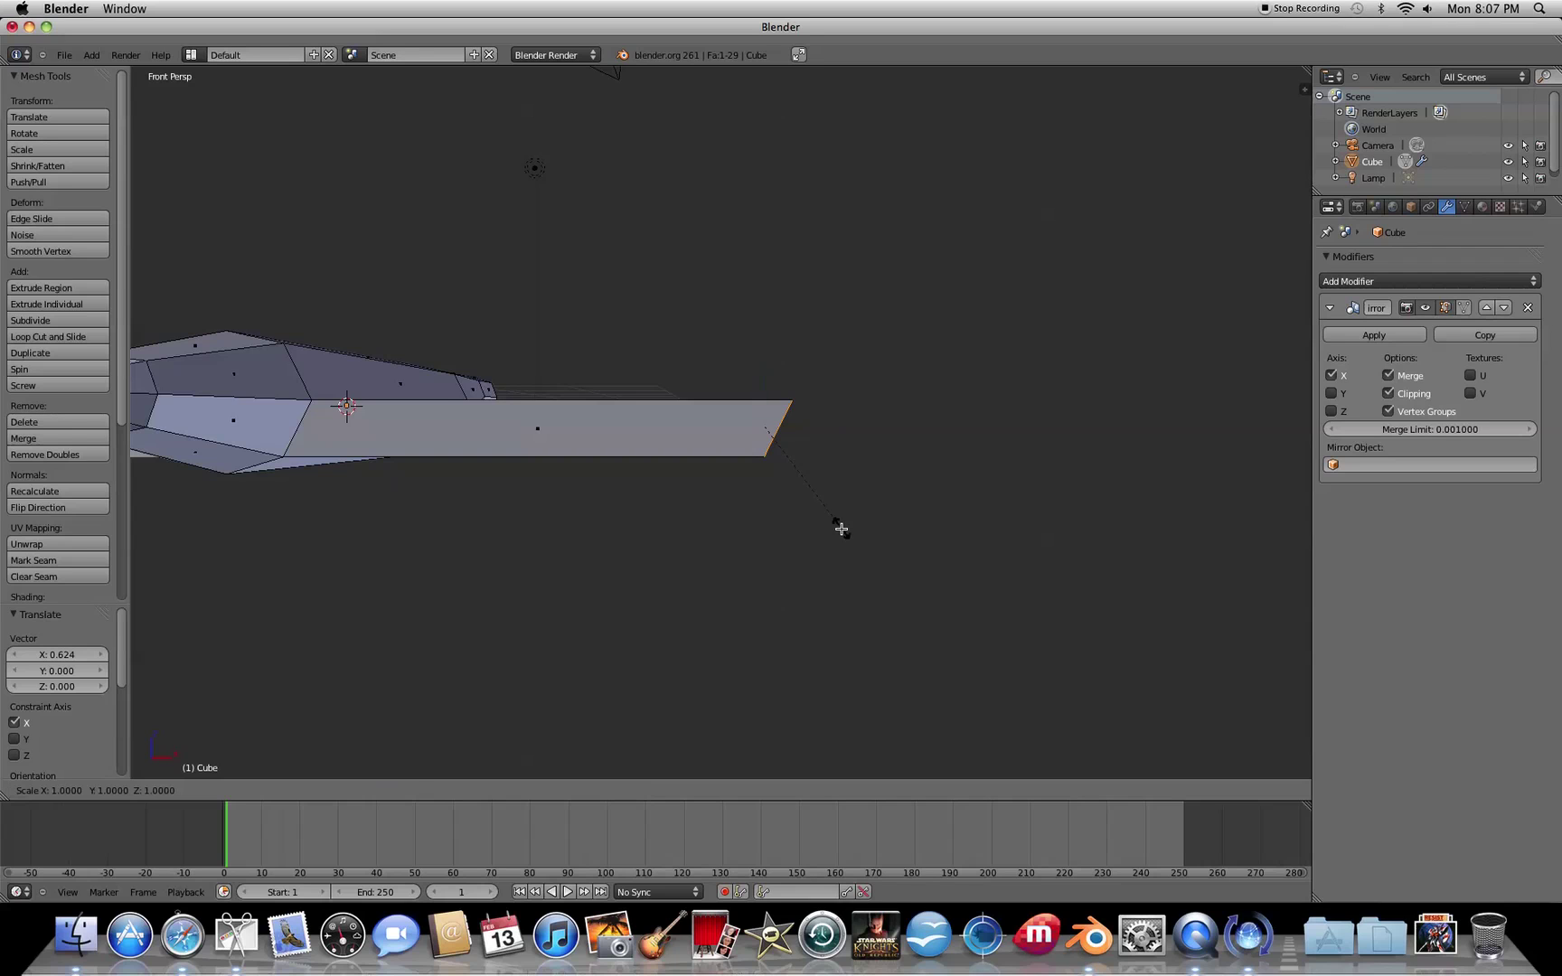
key("x")
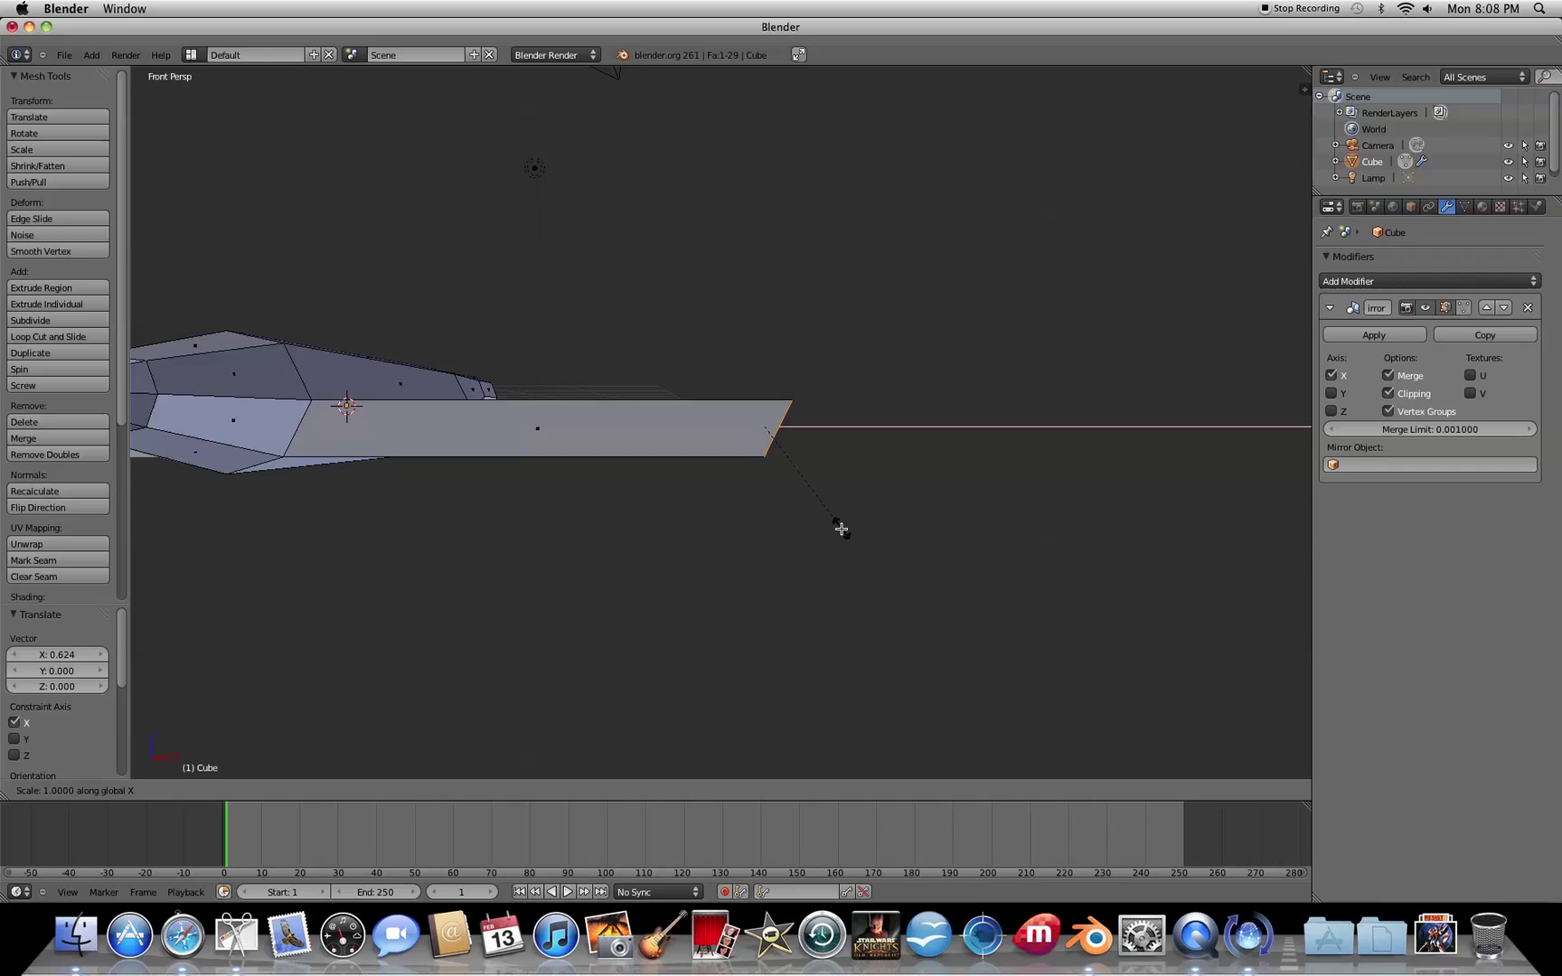
type("0")
key("Return")
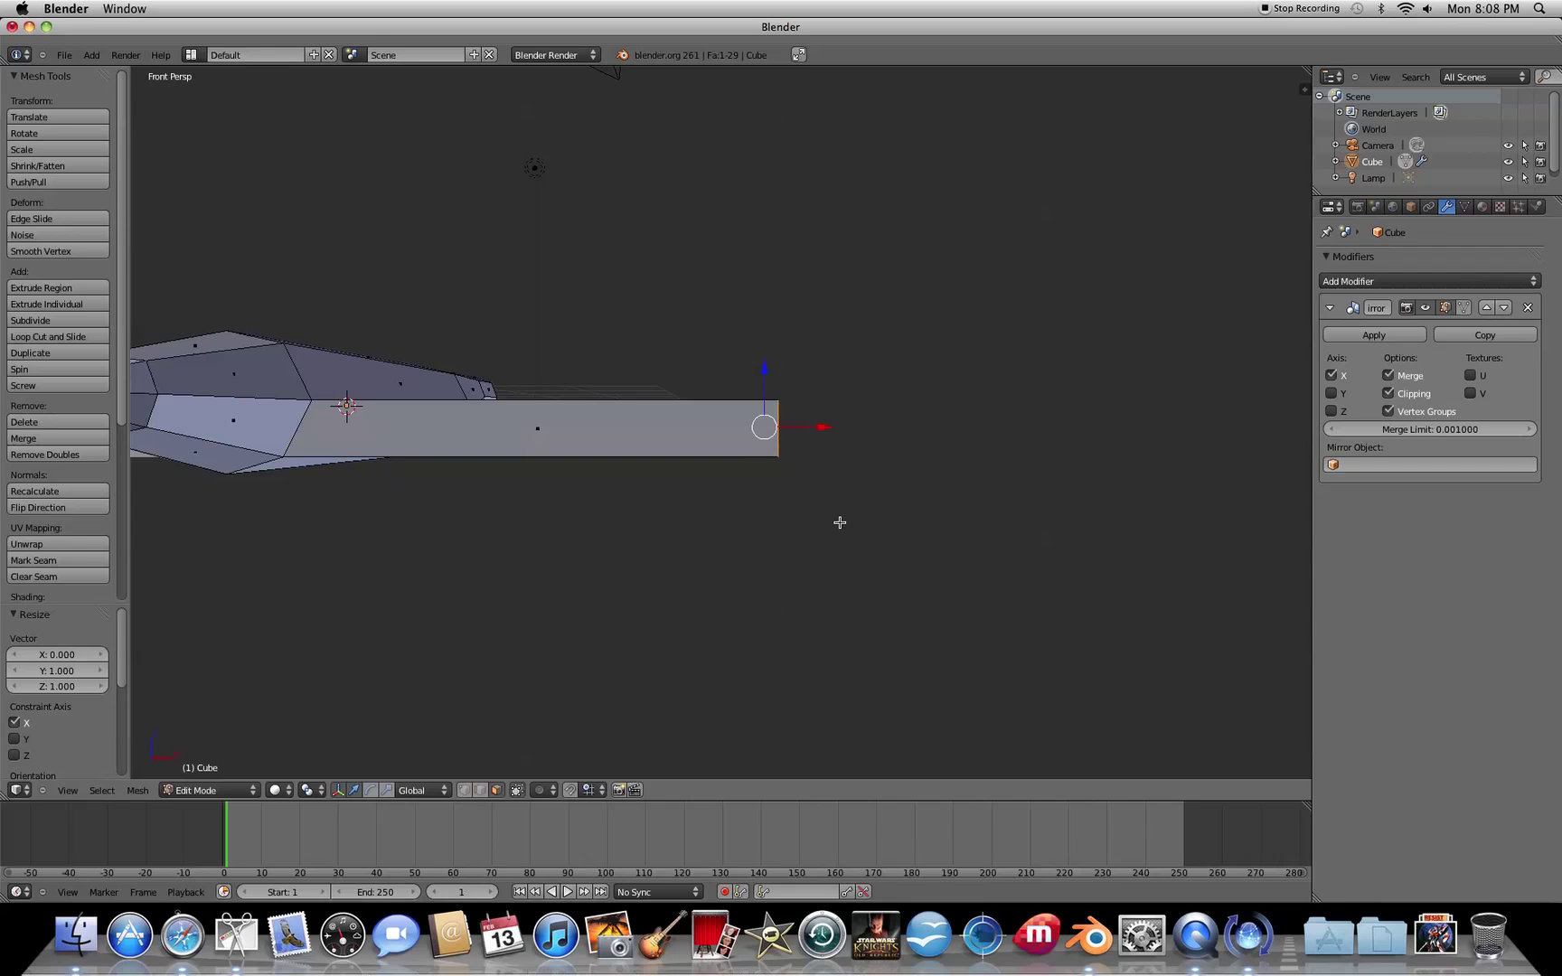
In side view, thin the wing tip face by scaling it along Z to about 0.075
middle_click_drag(927, 509, 740, 516)
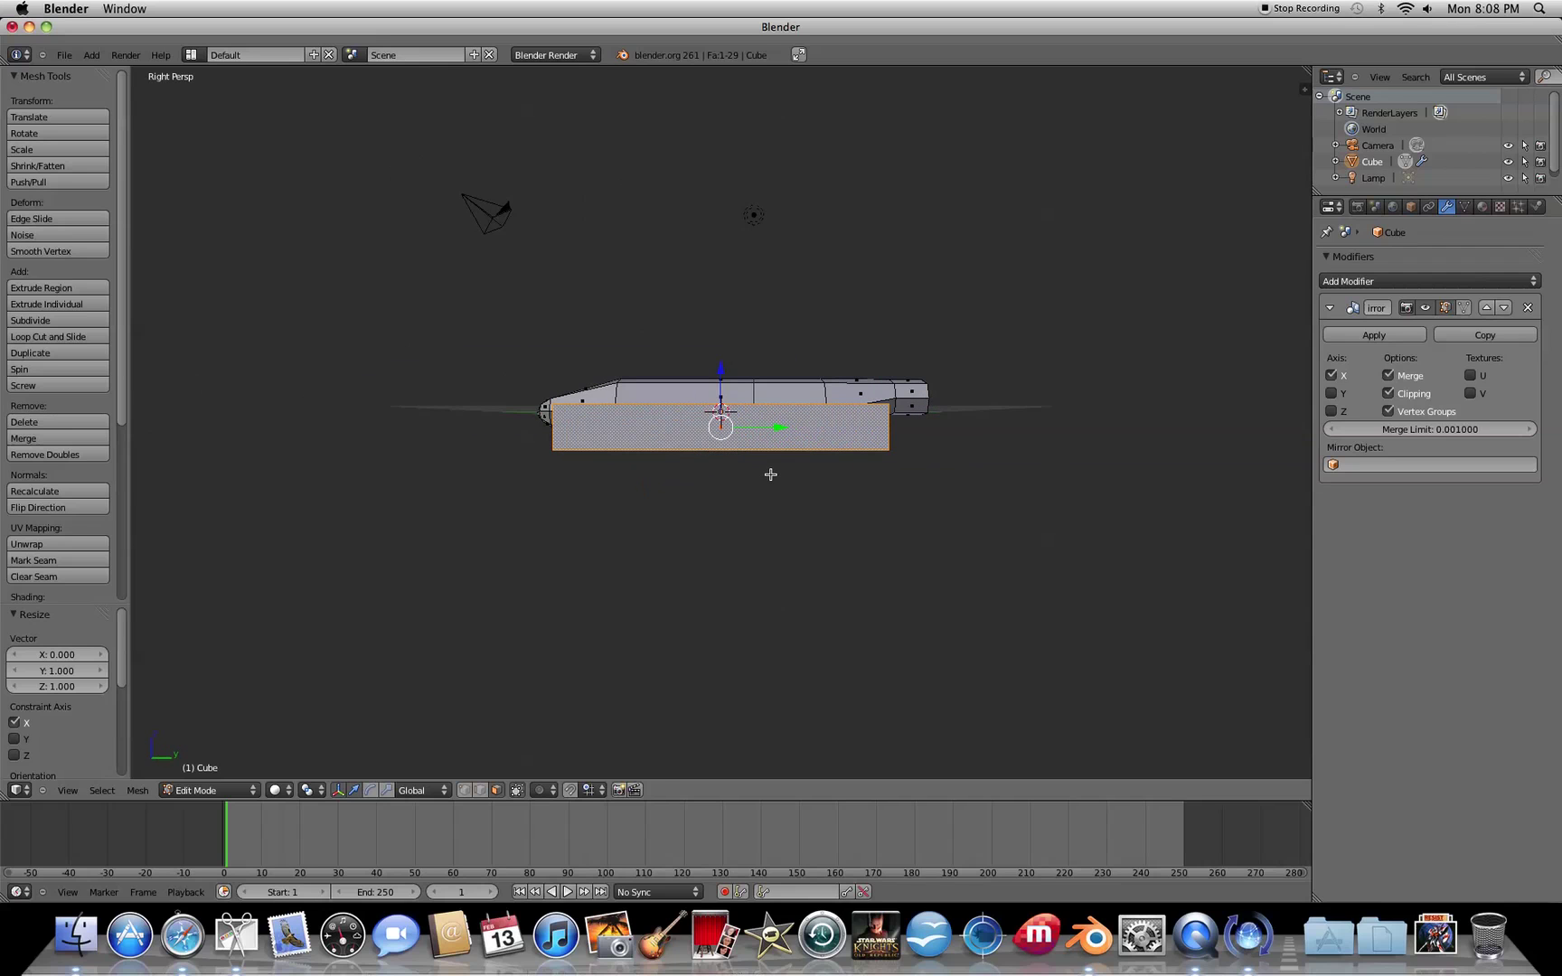
key("s")
key("z")
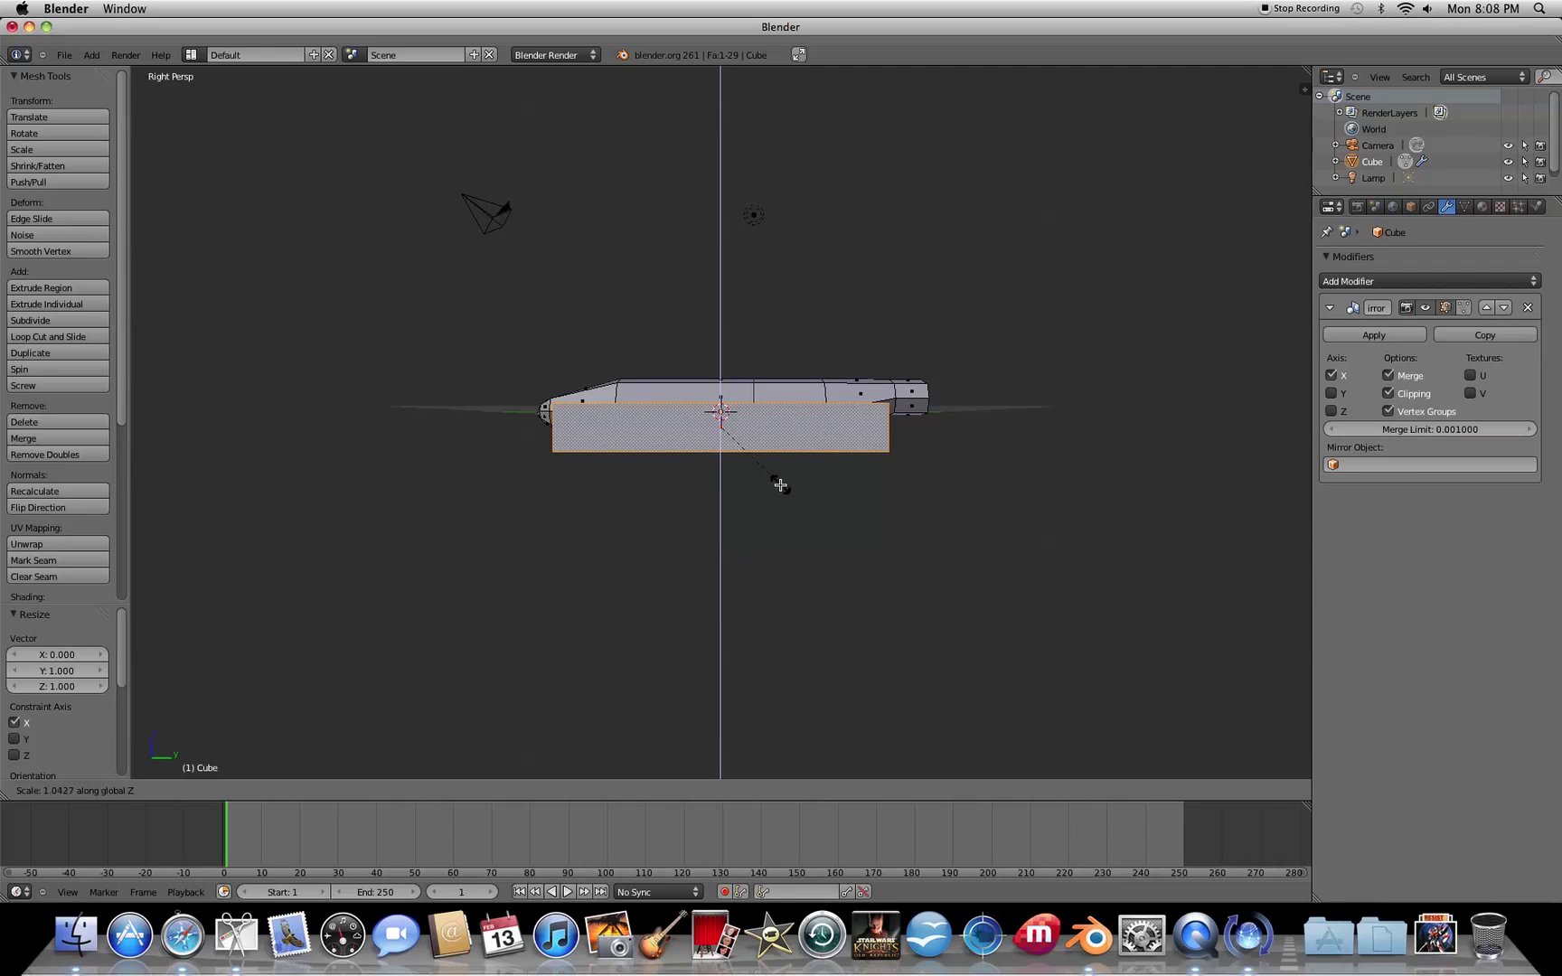
left_click(726, 430)
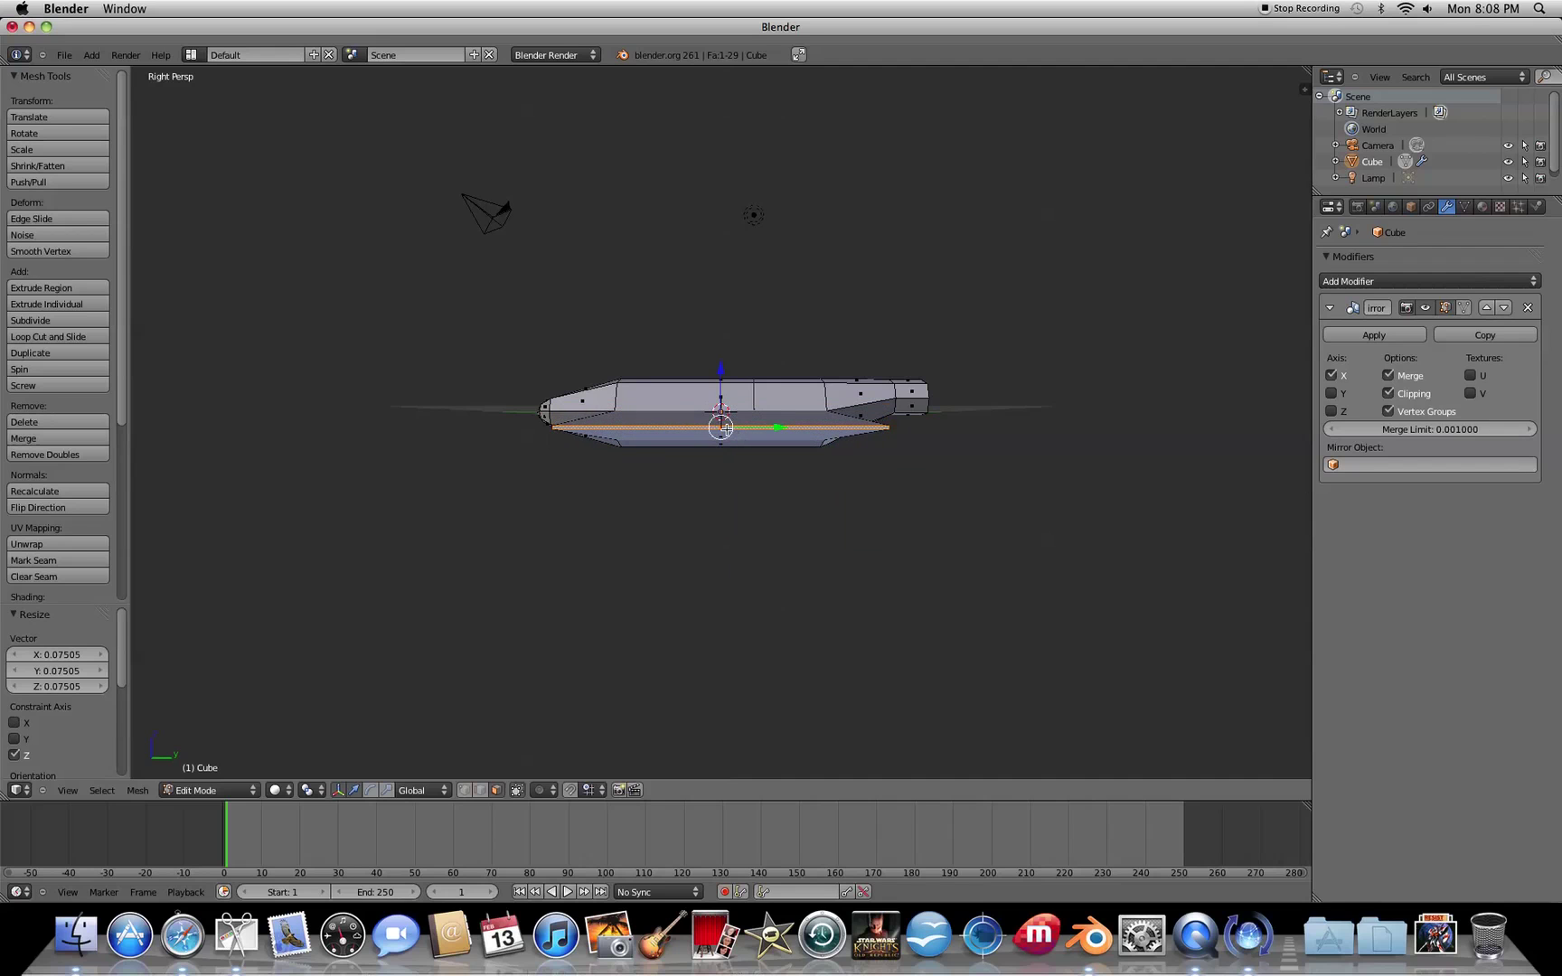
Taper the wing by scaling its tip face along Y to about 0.271
mouse_move(796, 466)
middle_mouse_down()
mouse_move(794, 495)
mouse_move(708, 456)
mouse_move(760, 496)
mouse_move(788, 485)
middle_mouse_up()
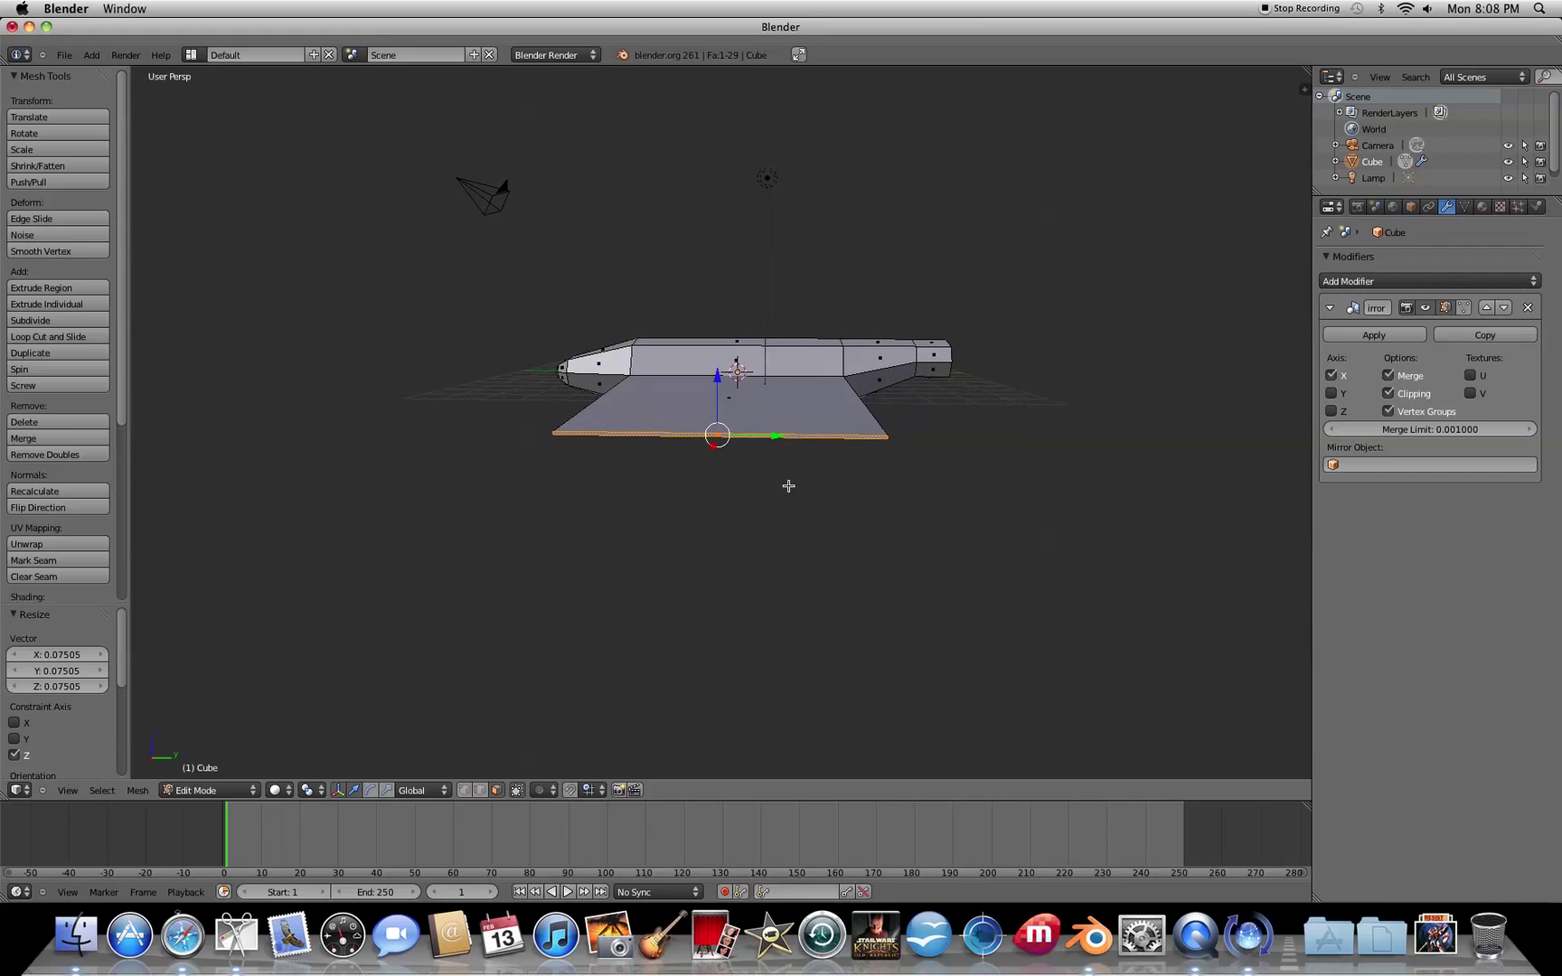
key("s")
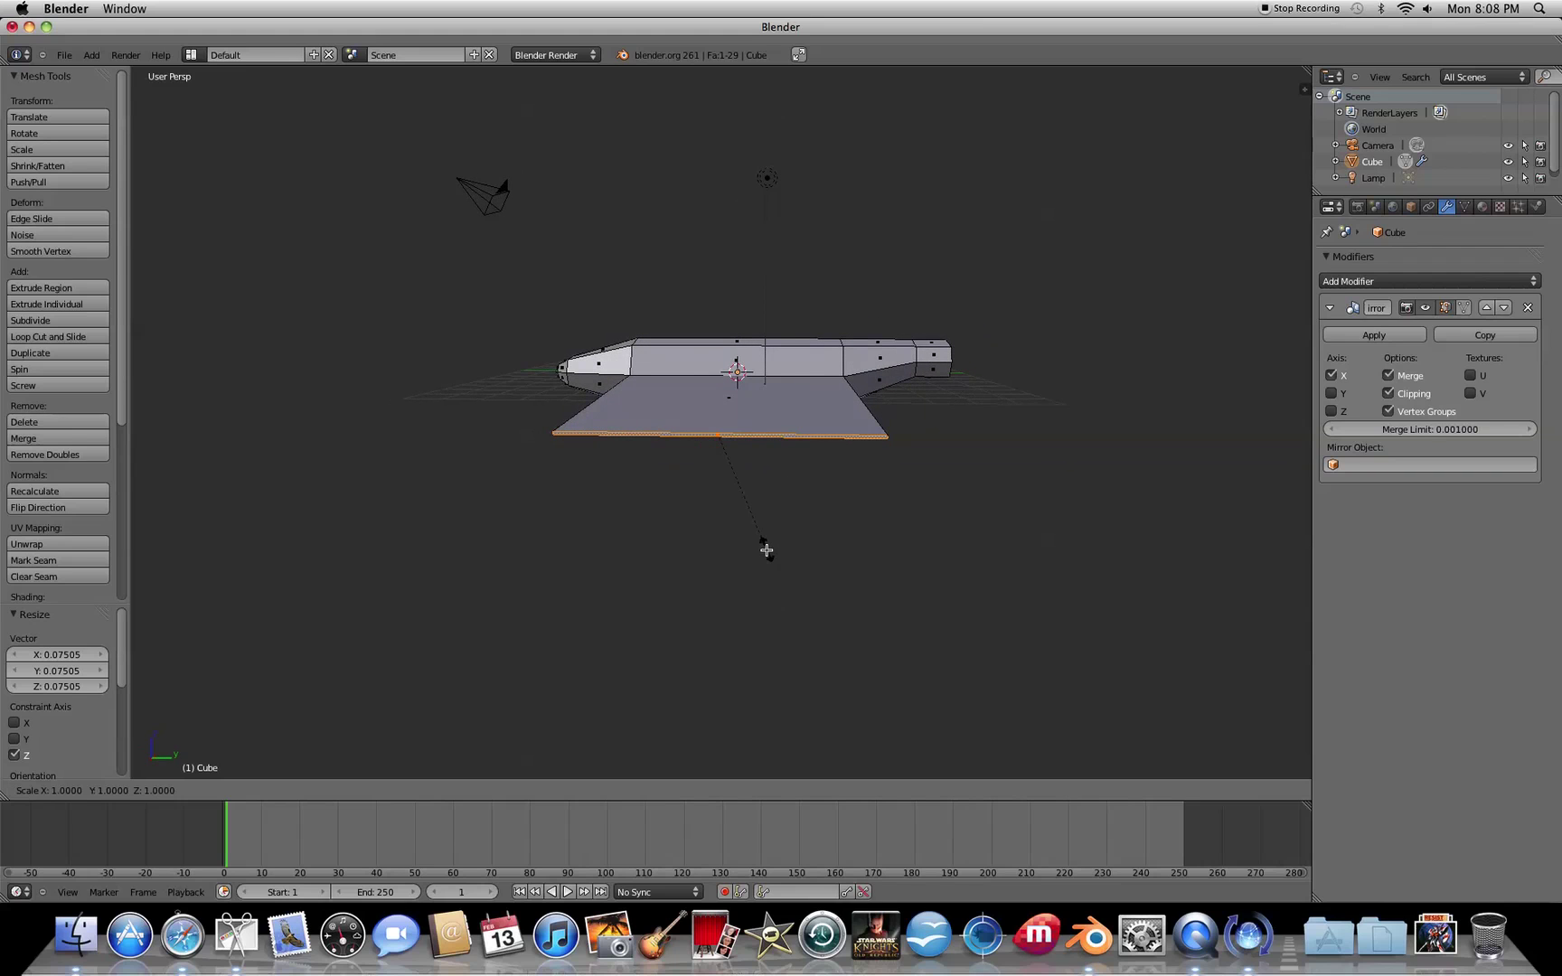
key("y")
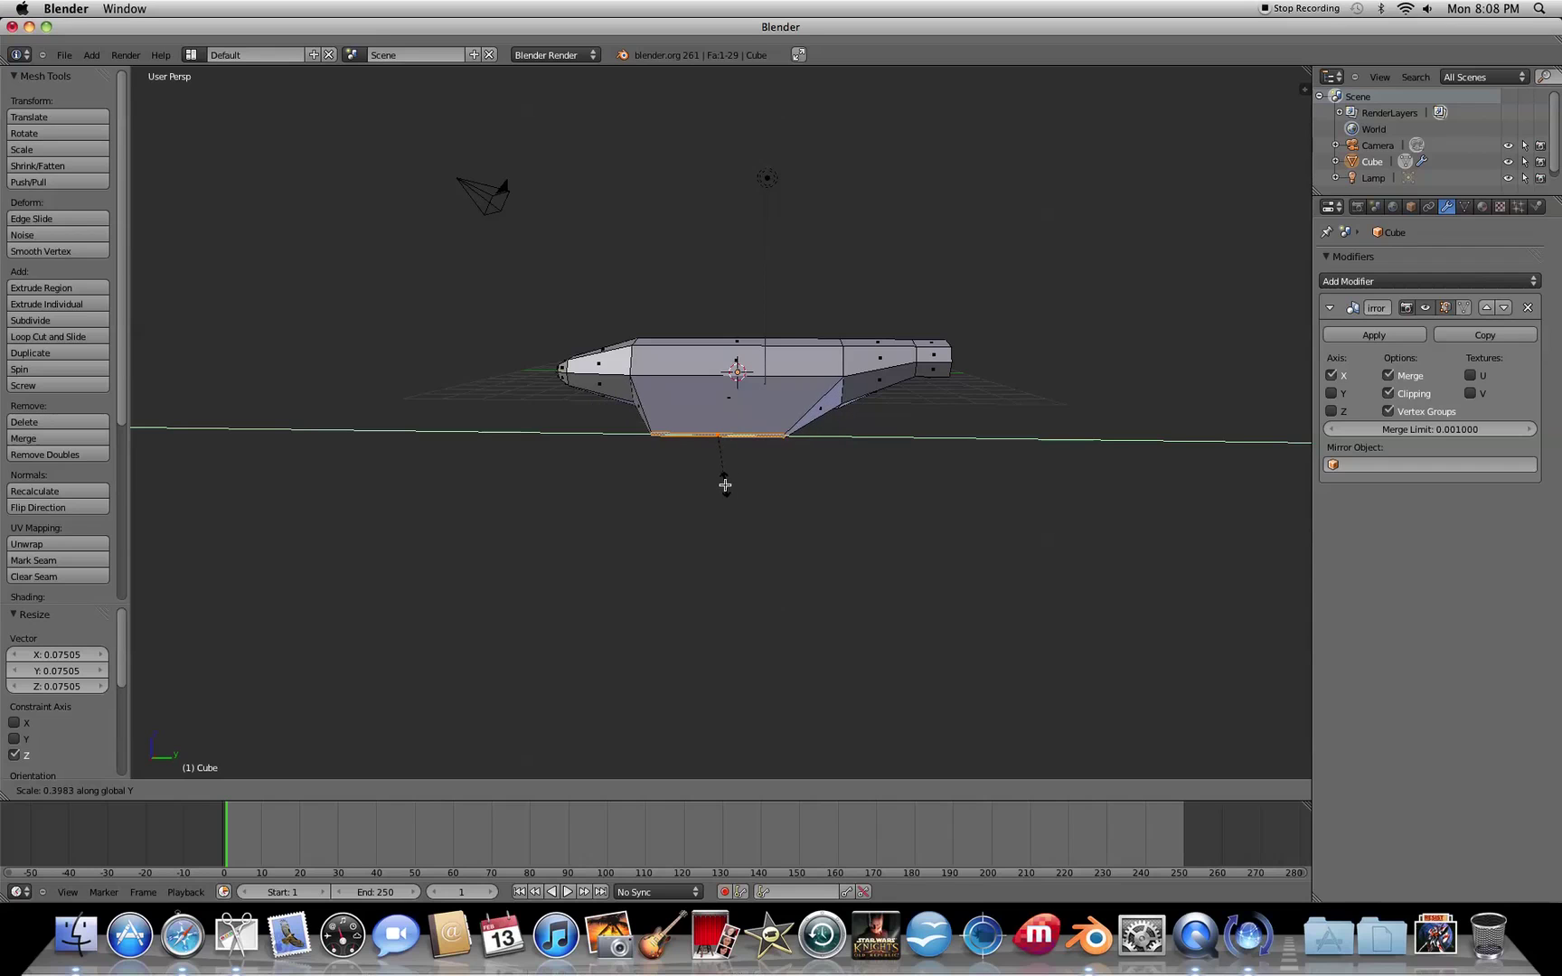
In top view, sweep the wing back by moving its tip face along Y by about 2.839, and fine-tune it by -0.113
middle_click_drag(732, 512, 899, 607)
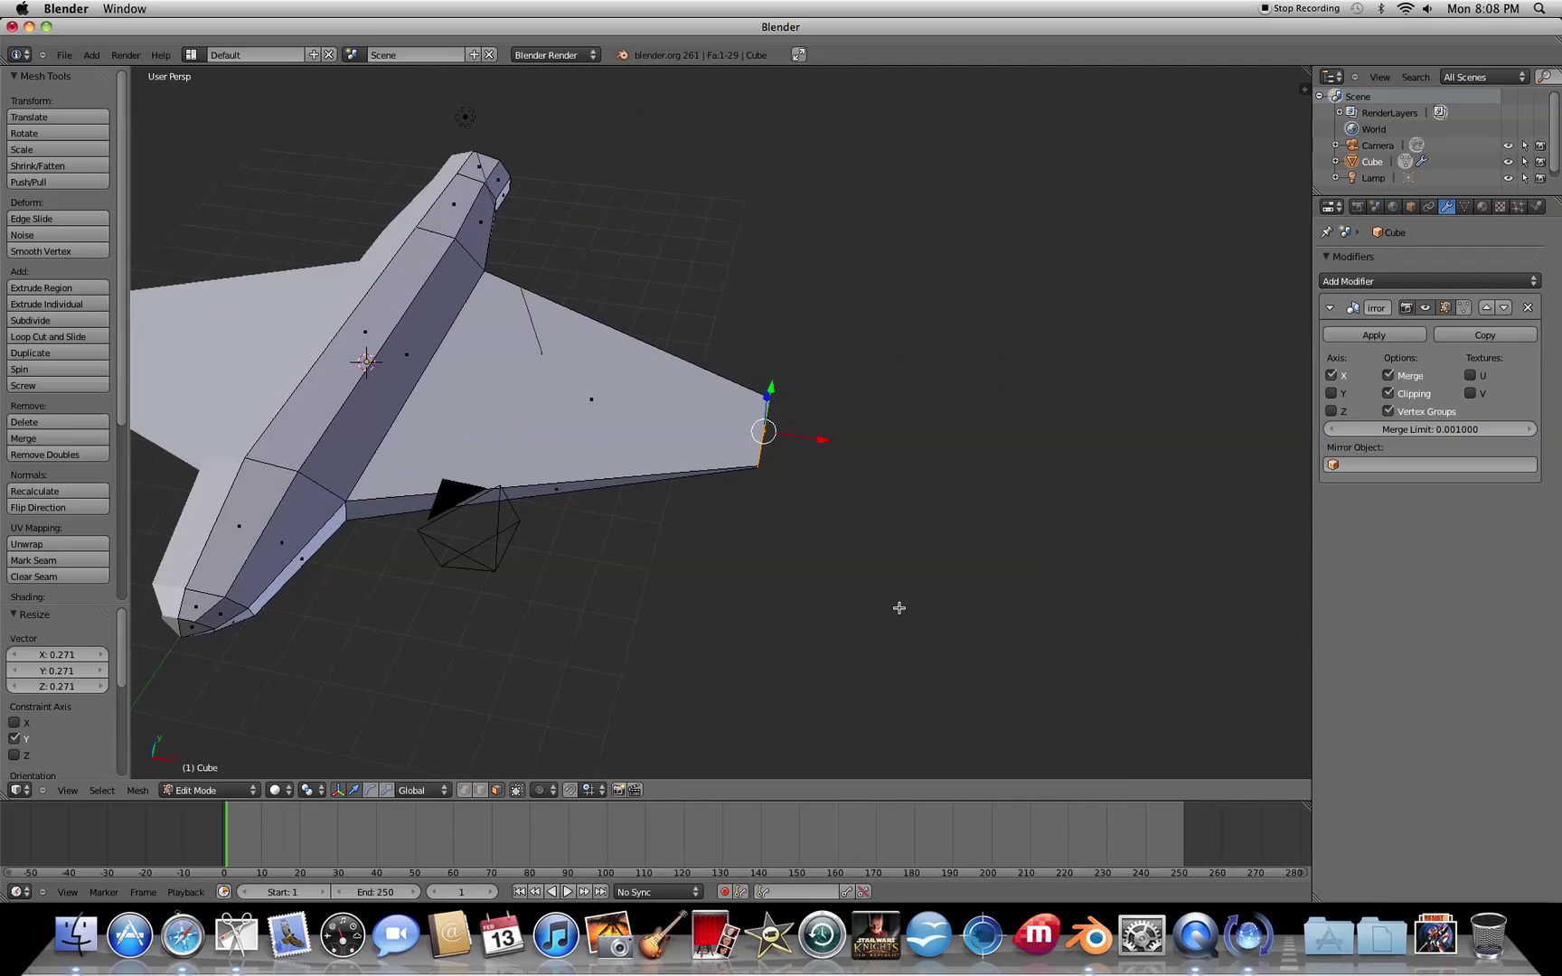
key("KP_7")
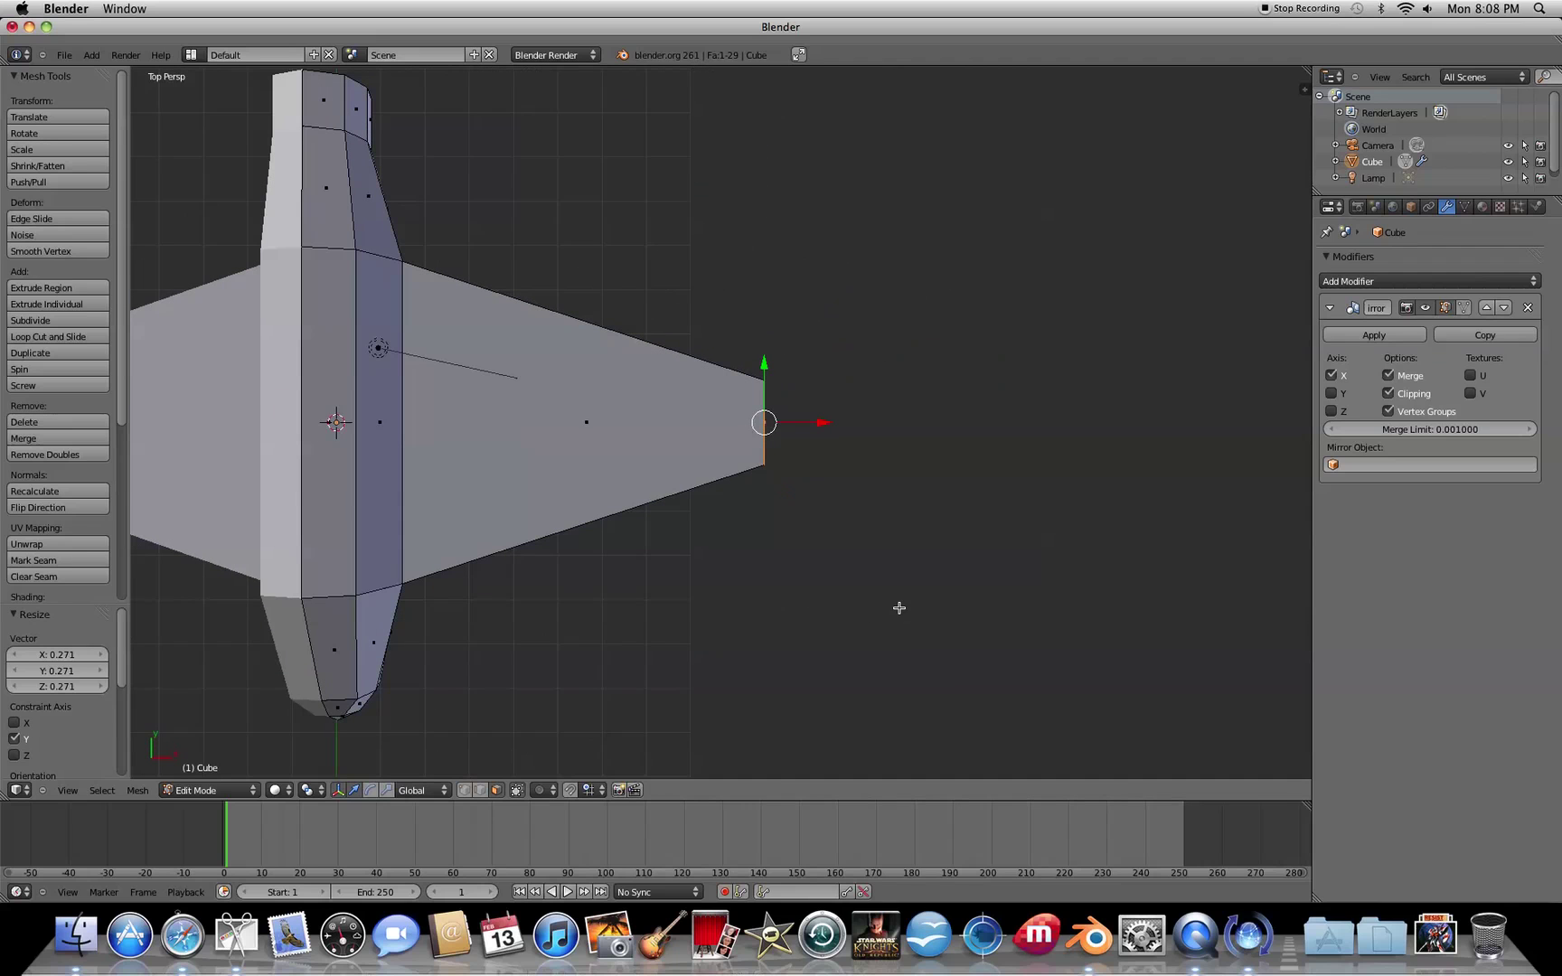
key("g")
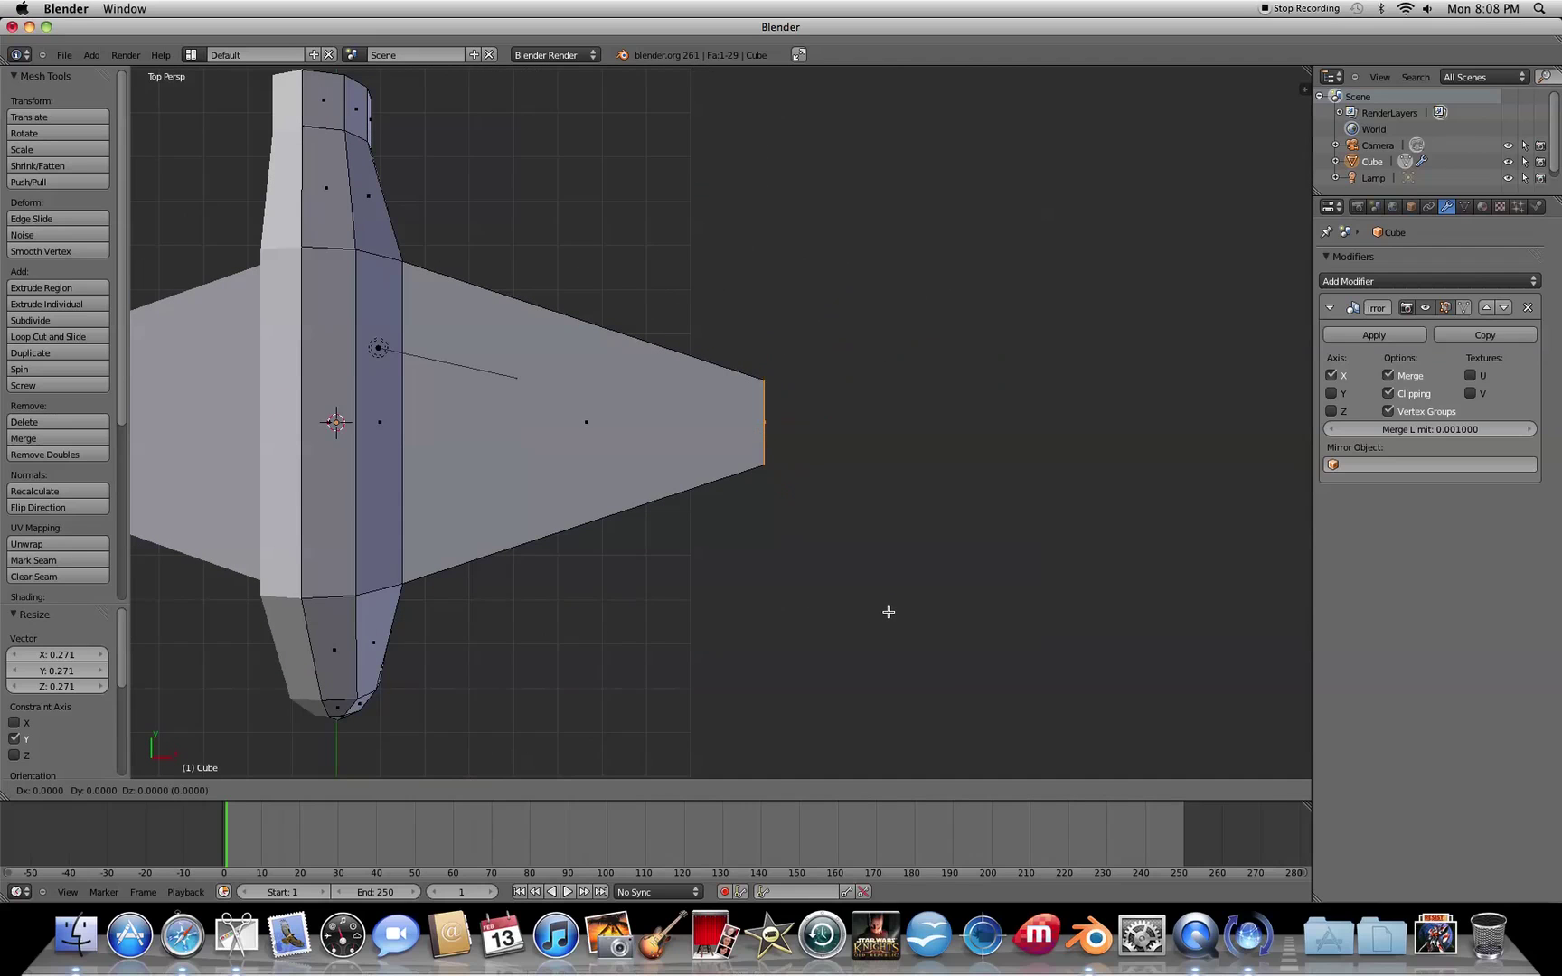
key("y")
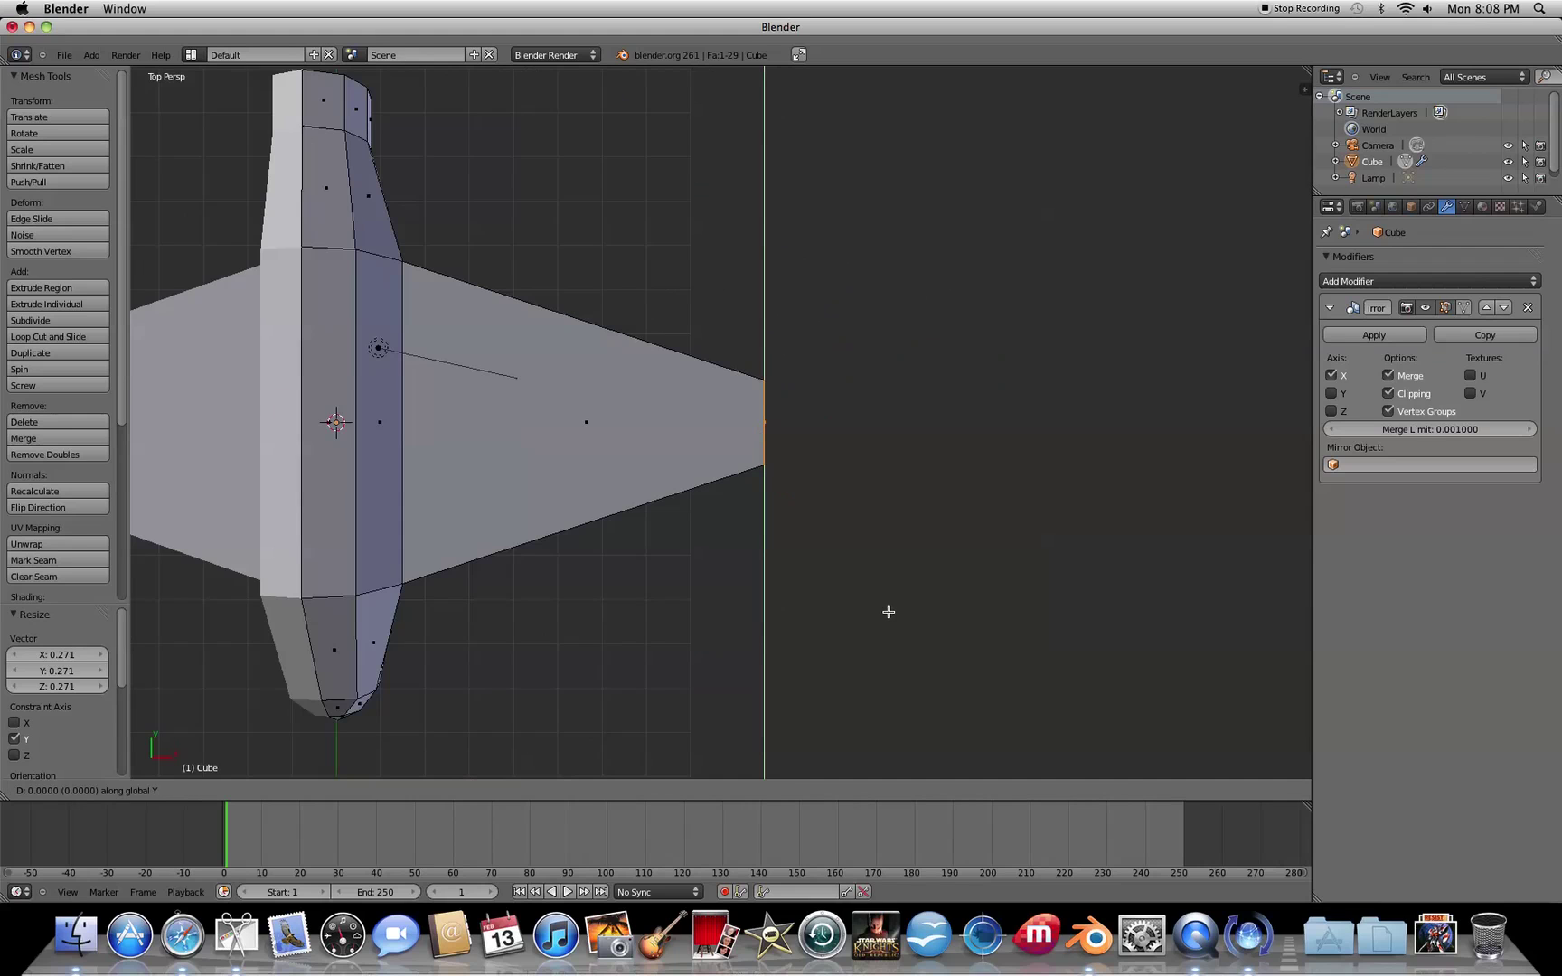
left_click(928, 490)
middle_click_drag(787, 567, 1007, 604, "shift")
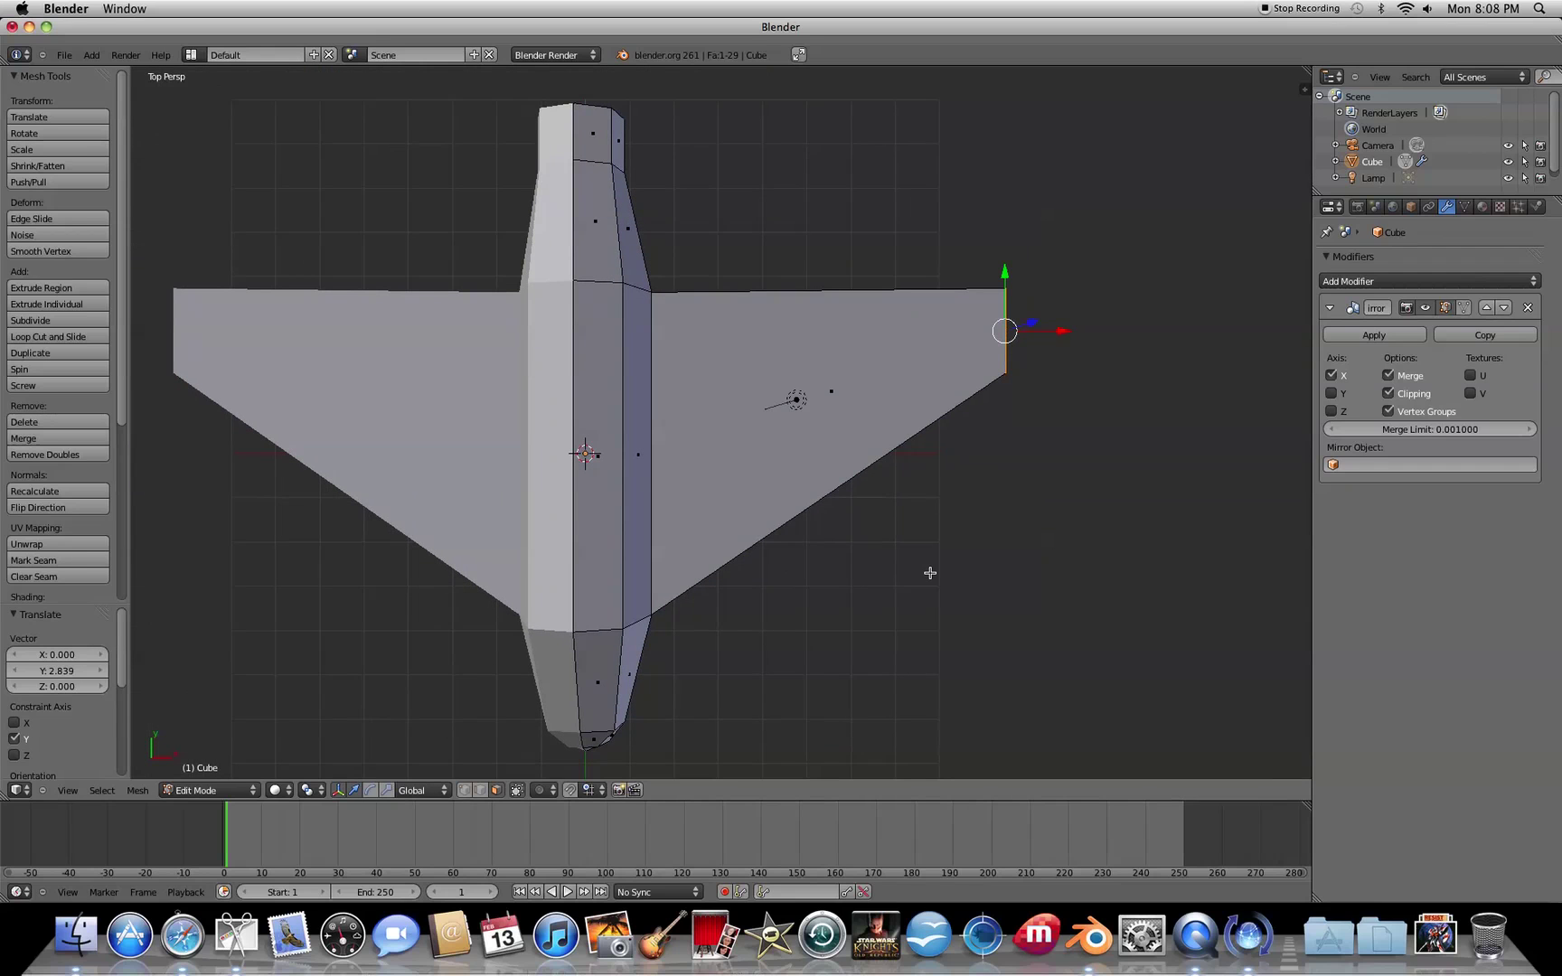
key("g")
key("y")
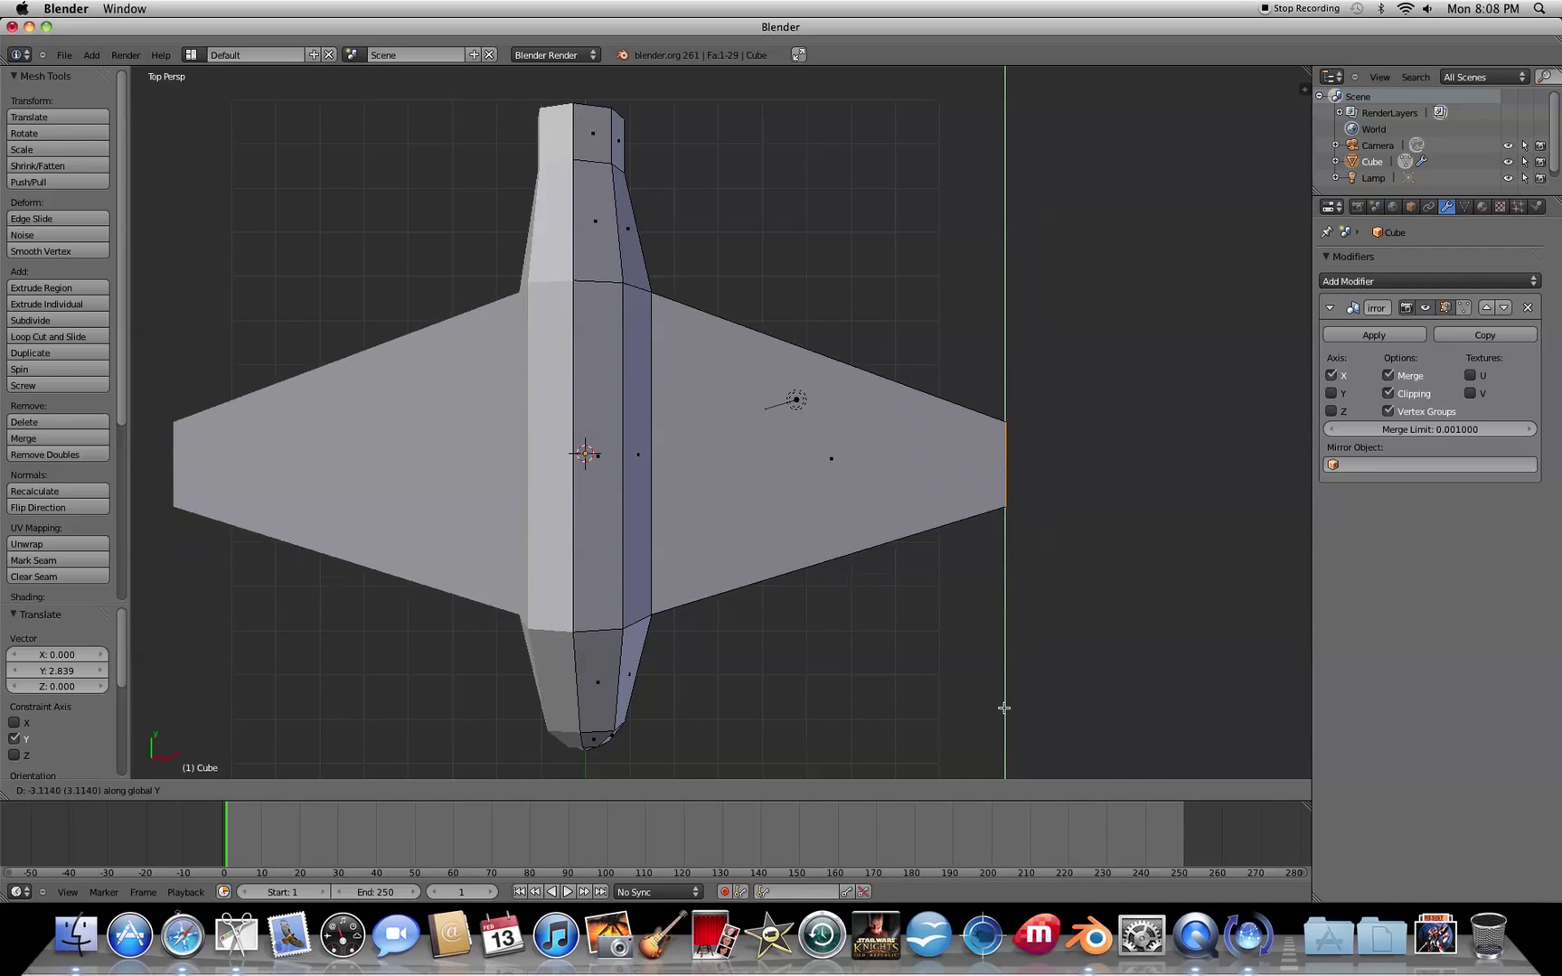
left_click(994, 574)
Extrude the upper face of the rear body section straight up along global Z by about 1.252
middle_click_drag(1060, 659, 873, 514)
middle_click_drag(1002, 463, 912, 503)
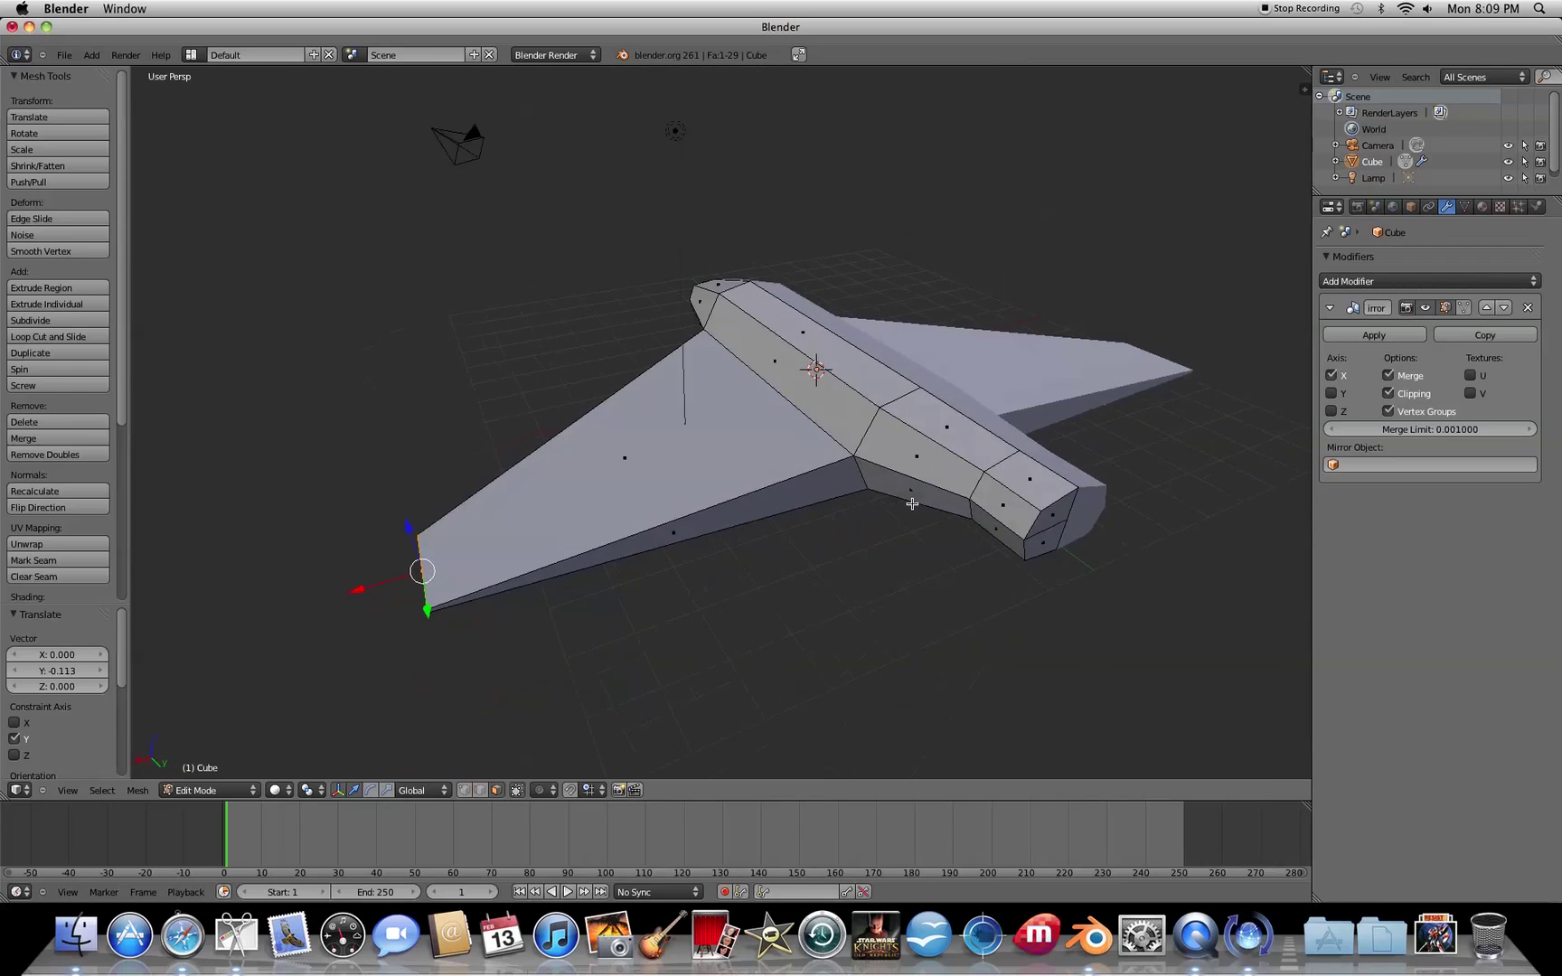
right_click(1046, 482)
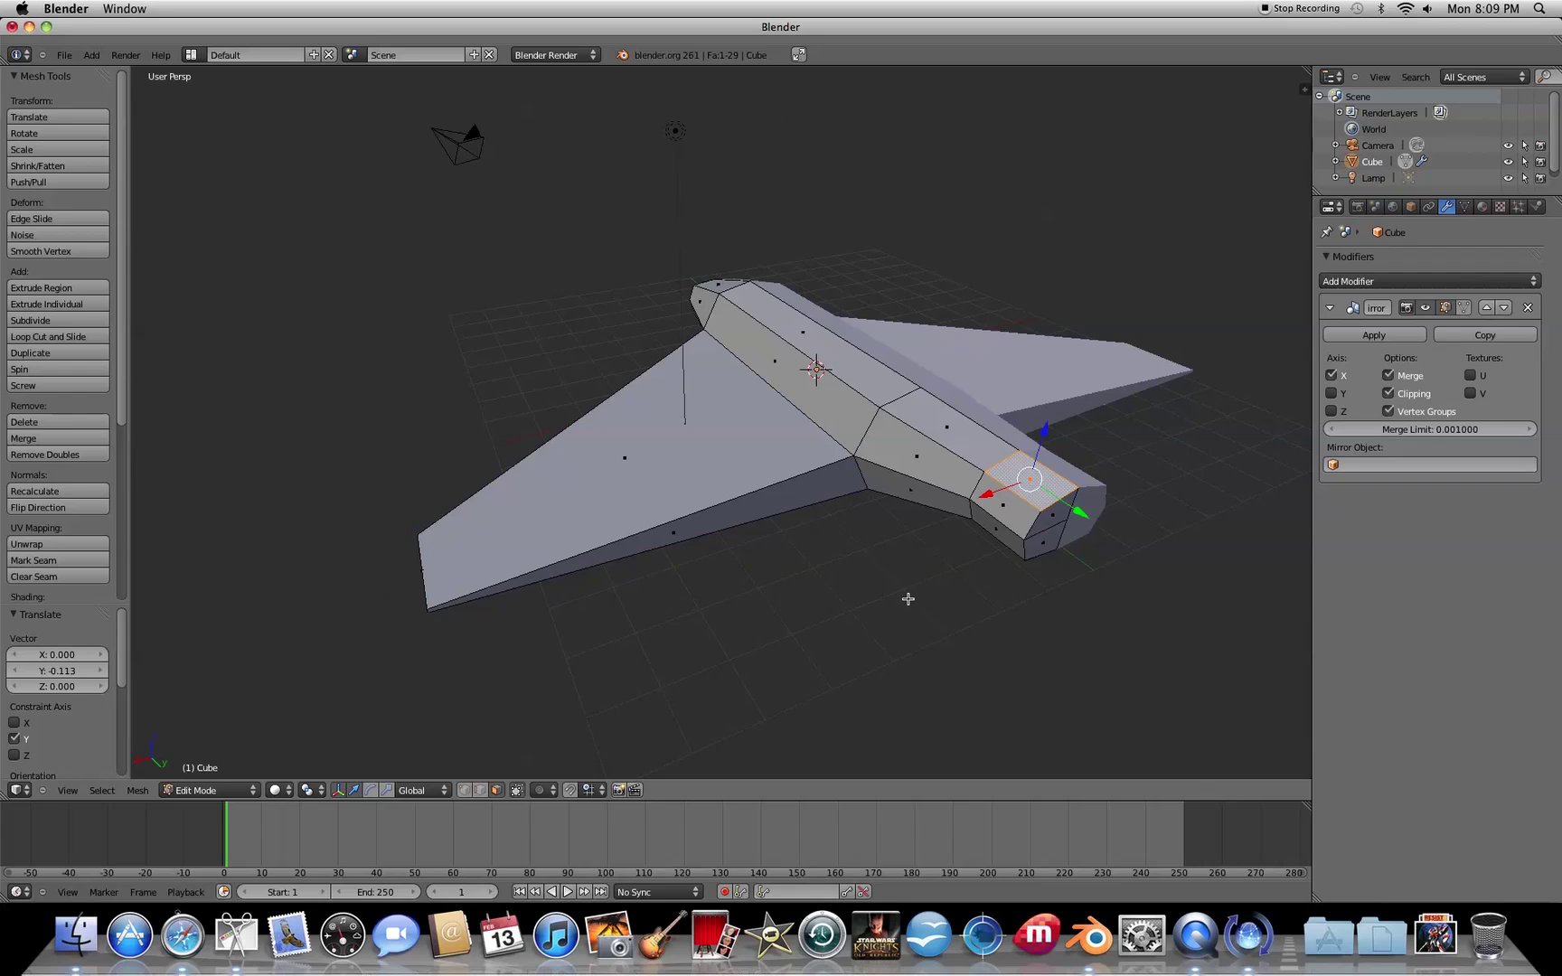
key("g")
key("Escape")
key("e")
key("z")
key("z")
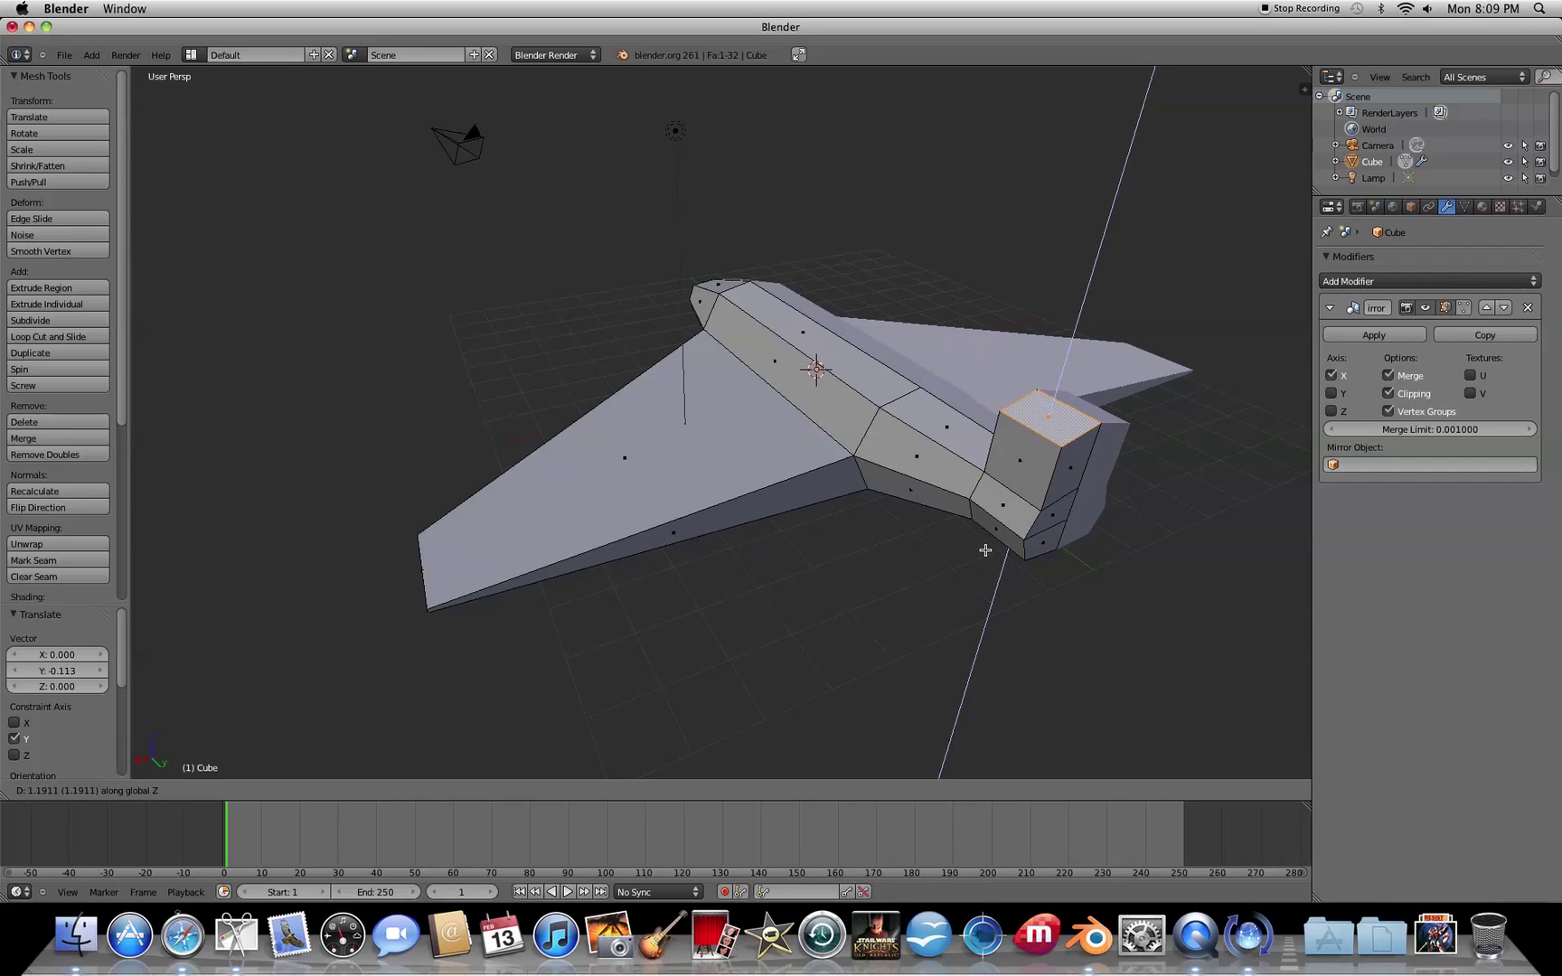
left_click(987, 549)
In edge selection mode, select the four outer lengthwise edges of the tail section and move them inward along X by about -0.458
middle_click_drag(969, 561, 934, 466)
scroll(1154, 512, "up", 3)
middle_click_drag(1154, 513, 1017, 549)
scroll(1113, 540, "down", 5)
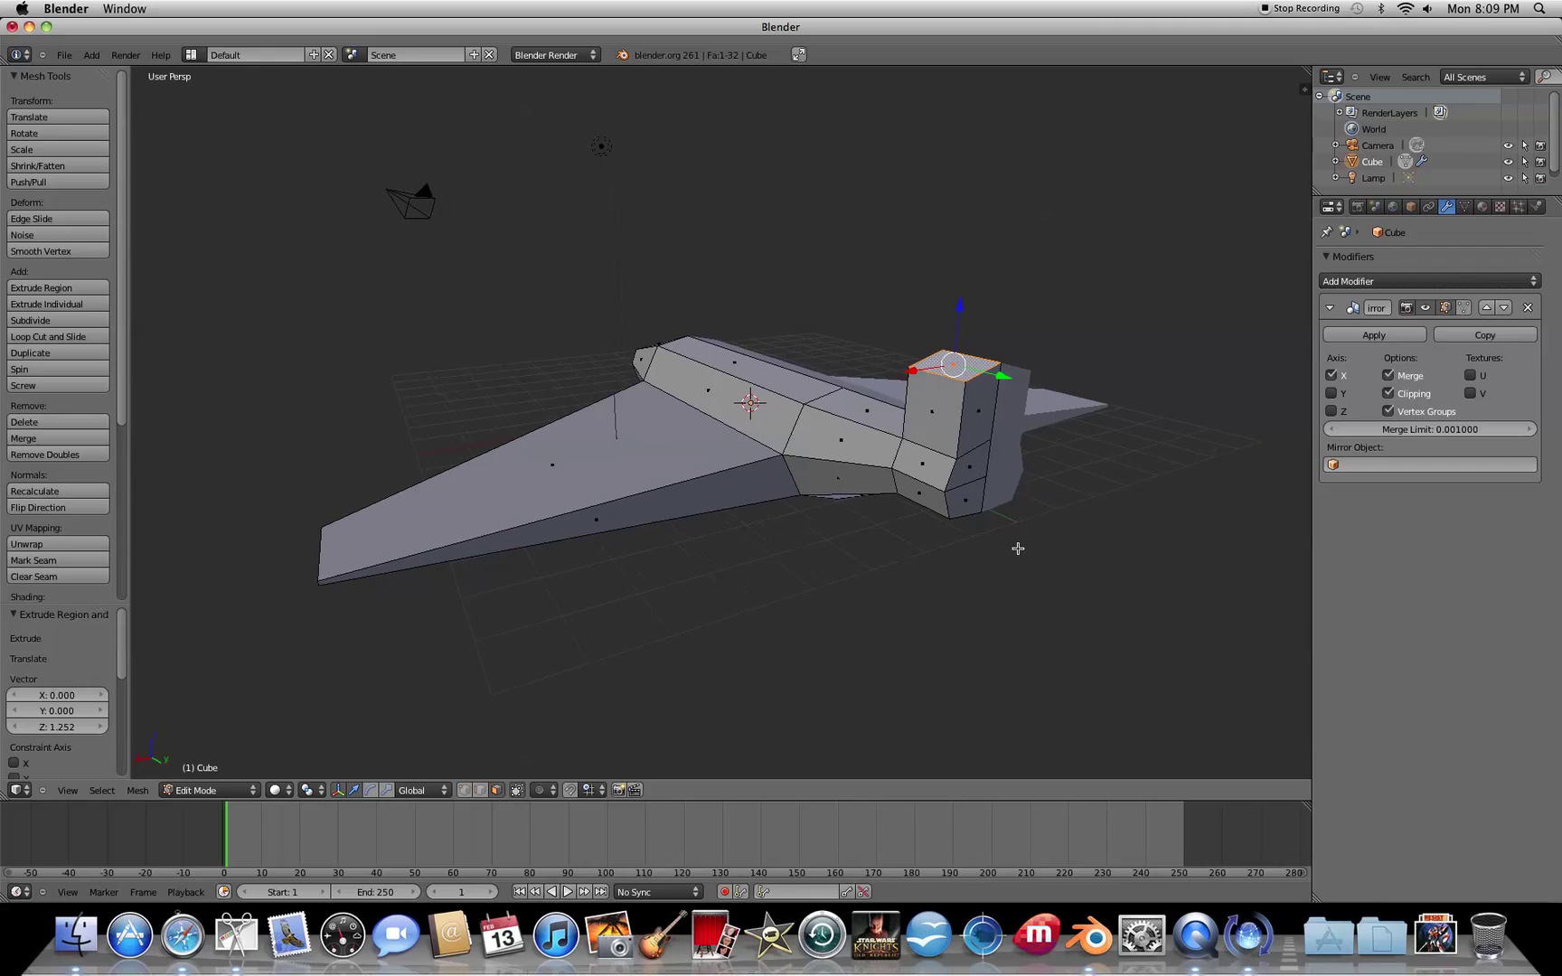
left_click(480, 791)
right_click(937, 375)
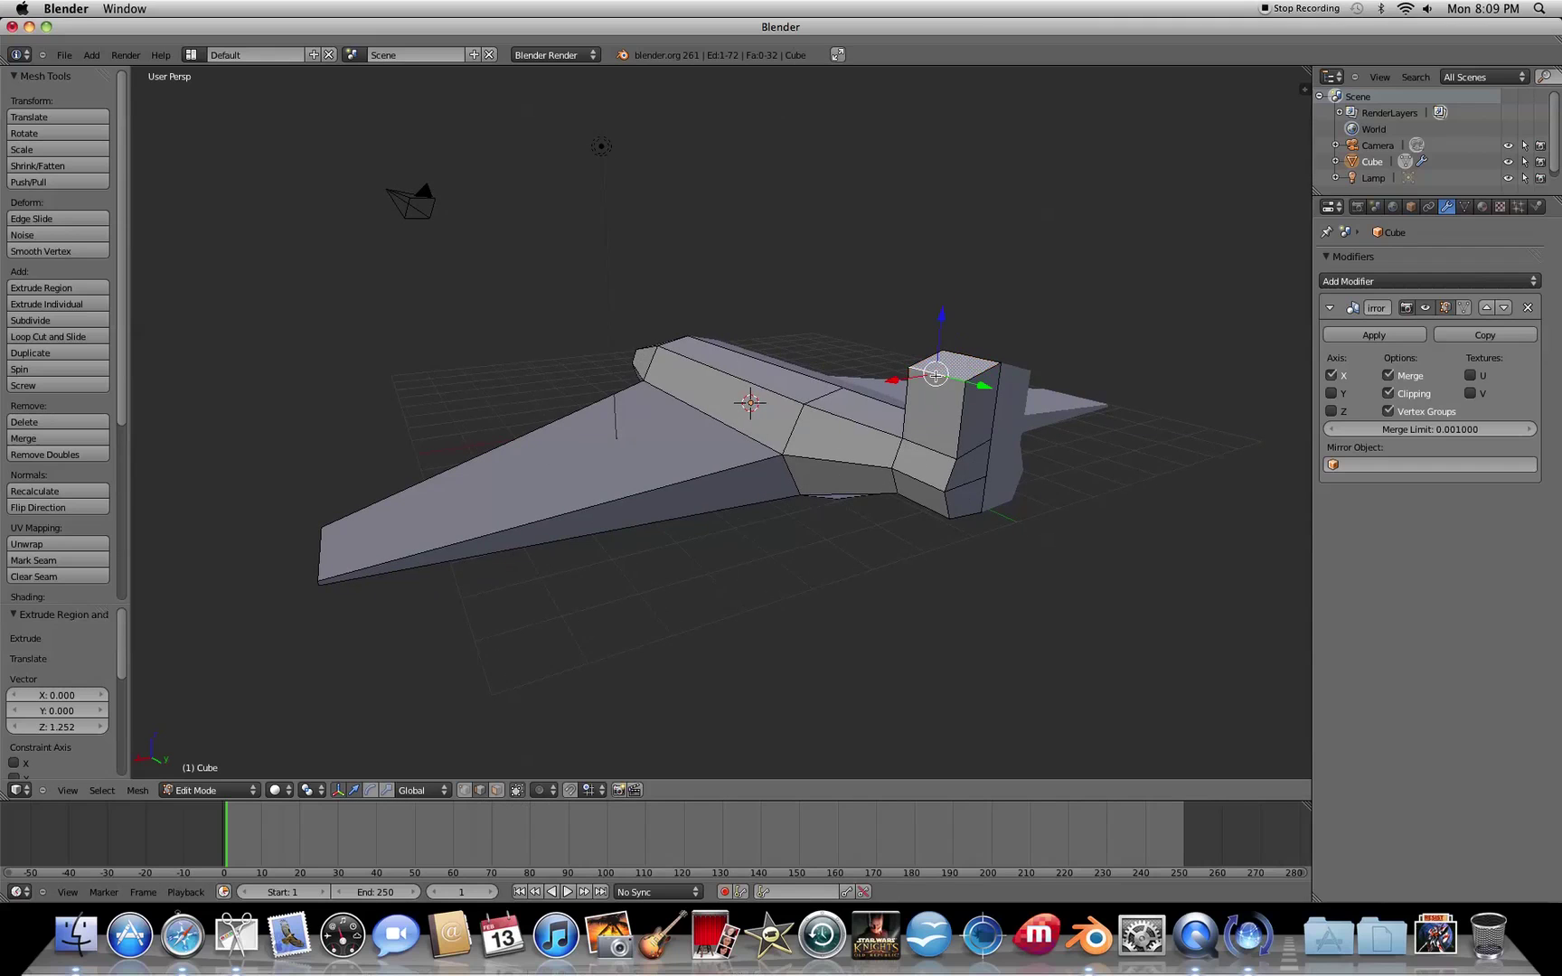
right_click(929, 450, "shift")
right_click(926, 487, "shift")
middle_click_drag(928, 537, 1052, 533)
right_click(942, 421, "shift")
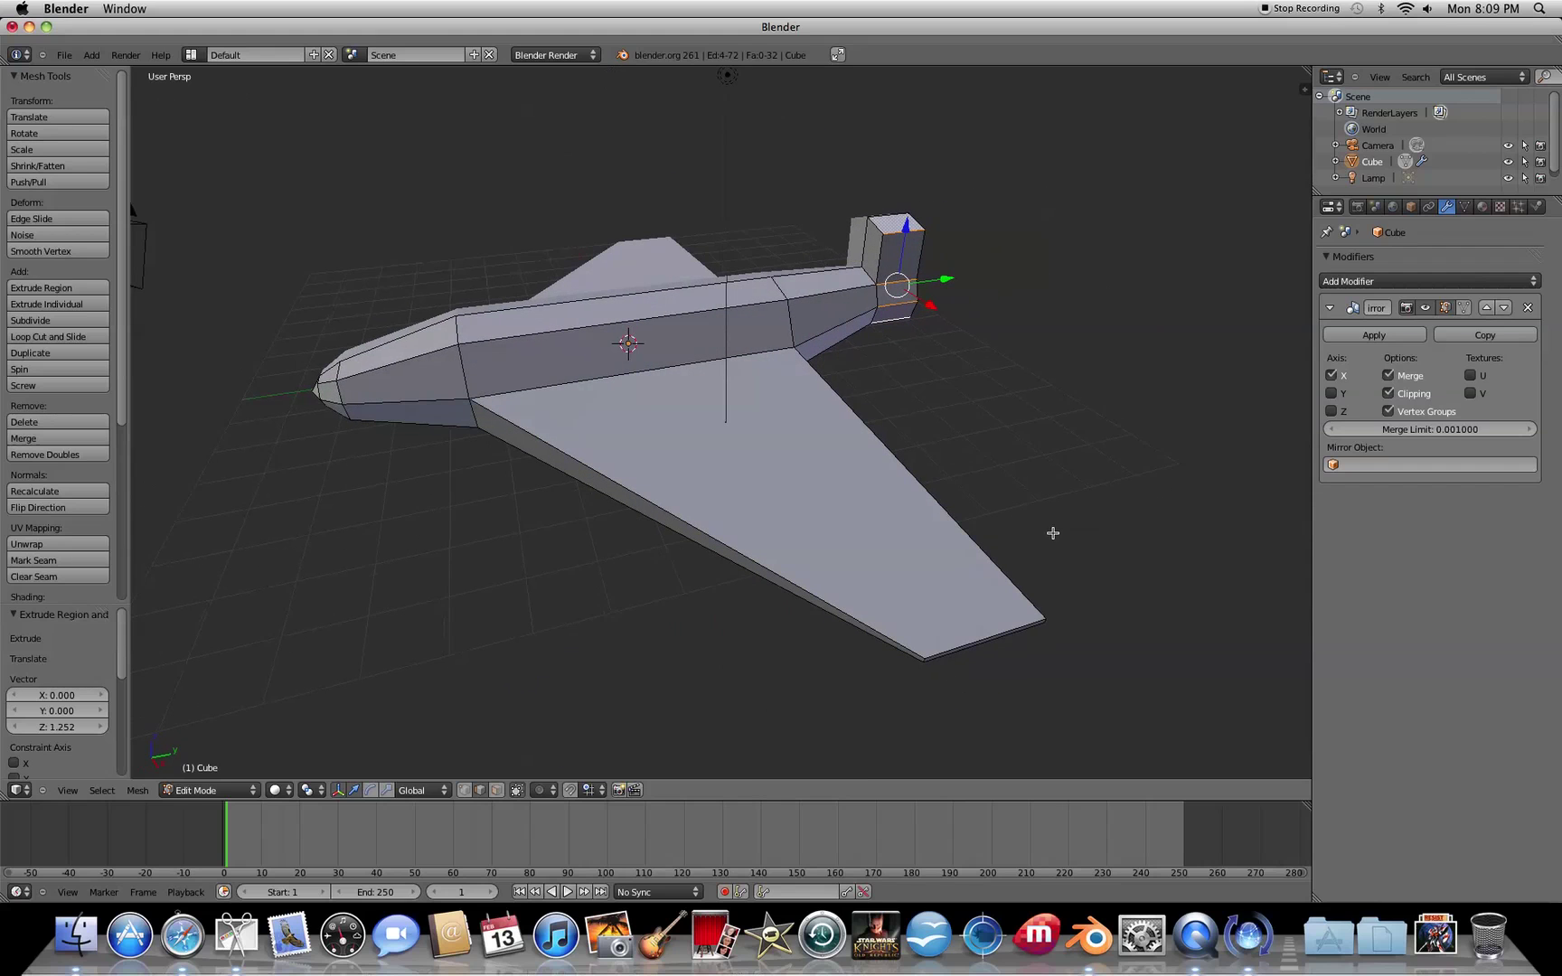
key("g")
key("x")
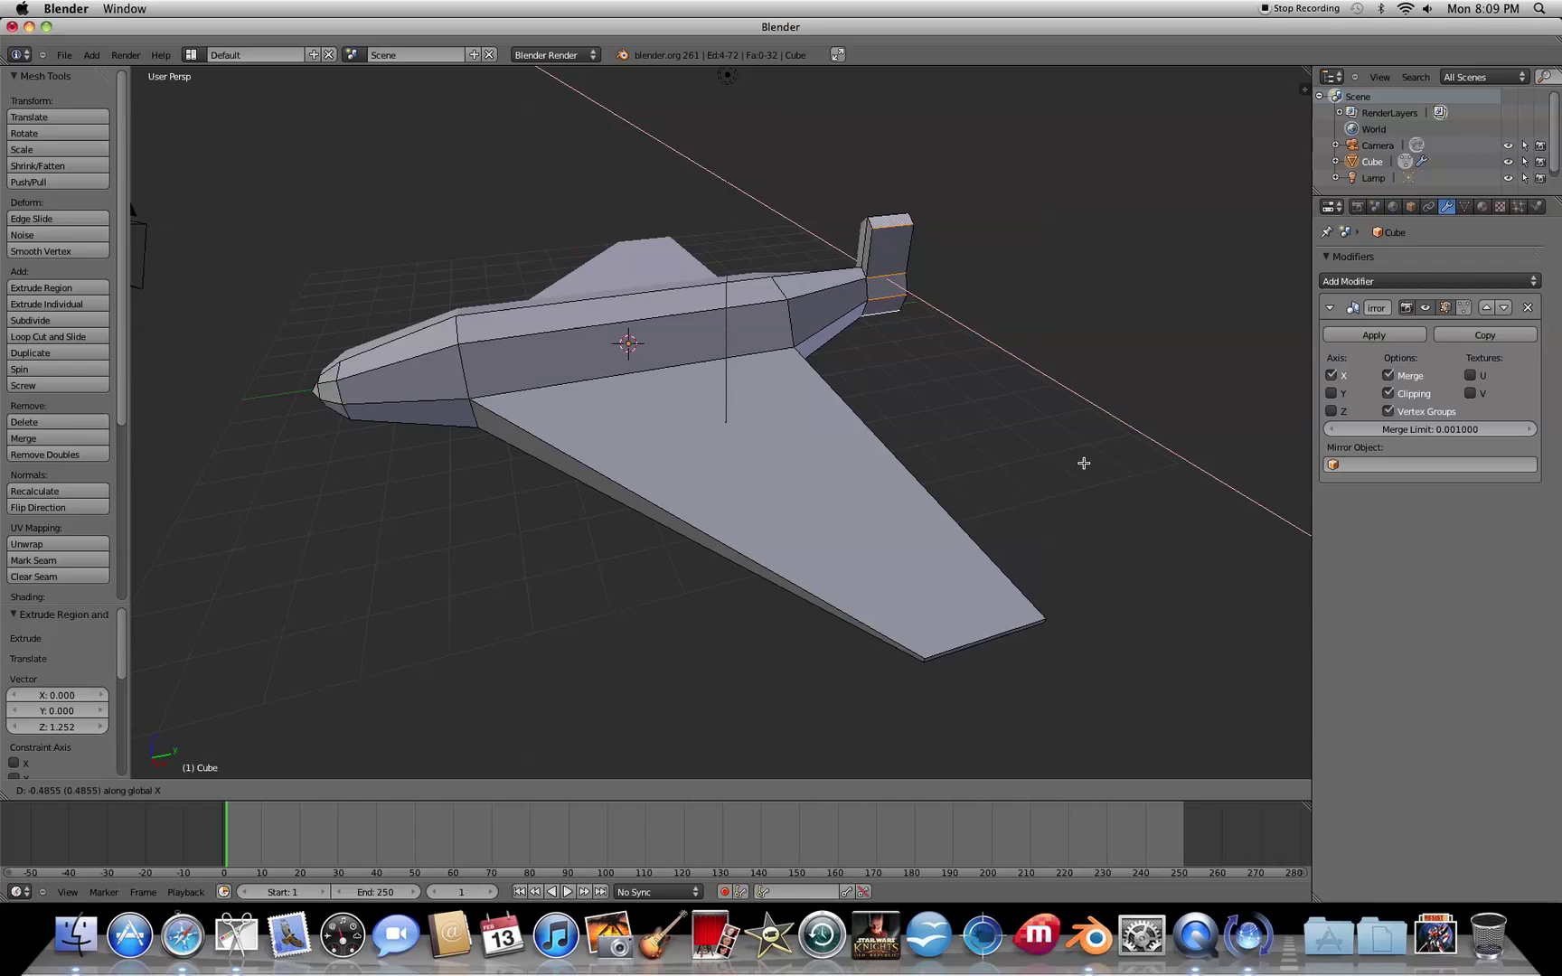
left_click(1085, 463)
Move the outer edge of the tail fin's top face inward along X by about -0.182
middle_click_drag(903, 366, 955, 384)
scroll(927, 248, "up", 4)
middle_click_drag(981, 201, 969, 443)
scroll(1070, 319, "up", 1)
right_click(933, 163)
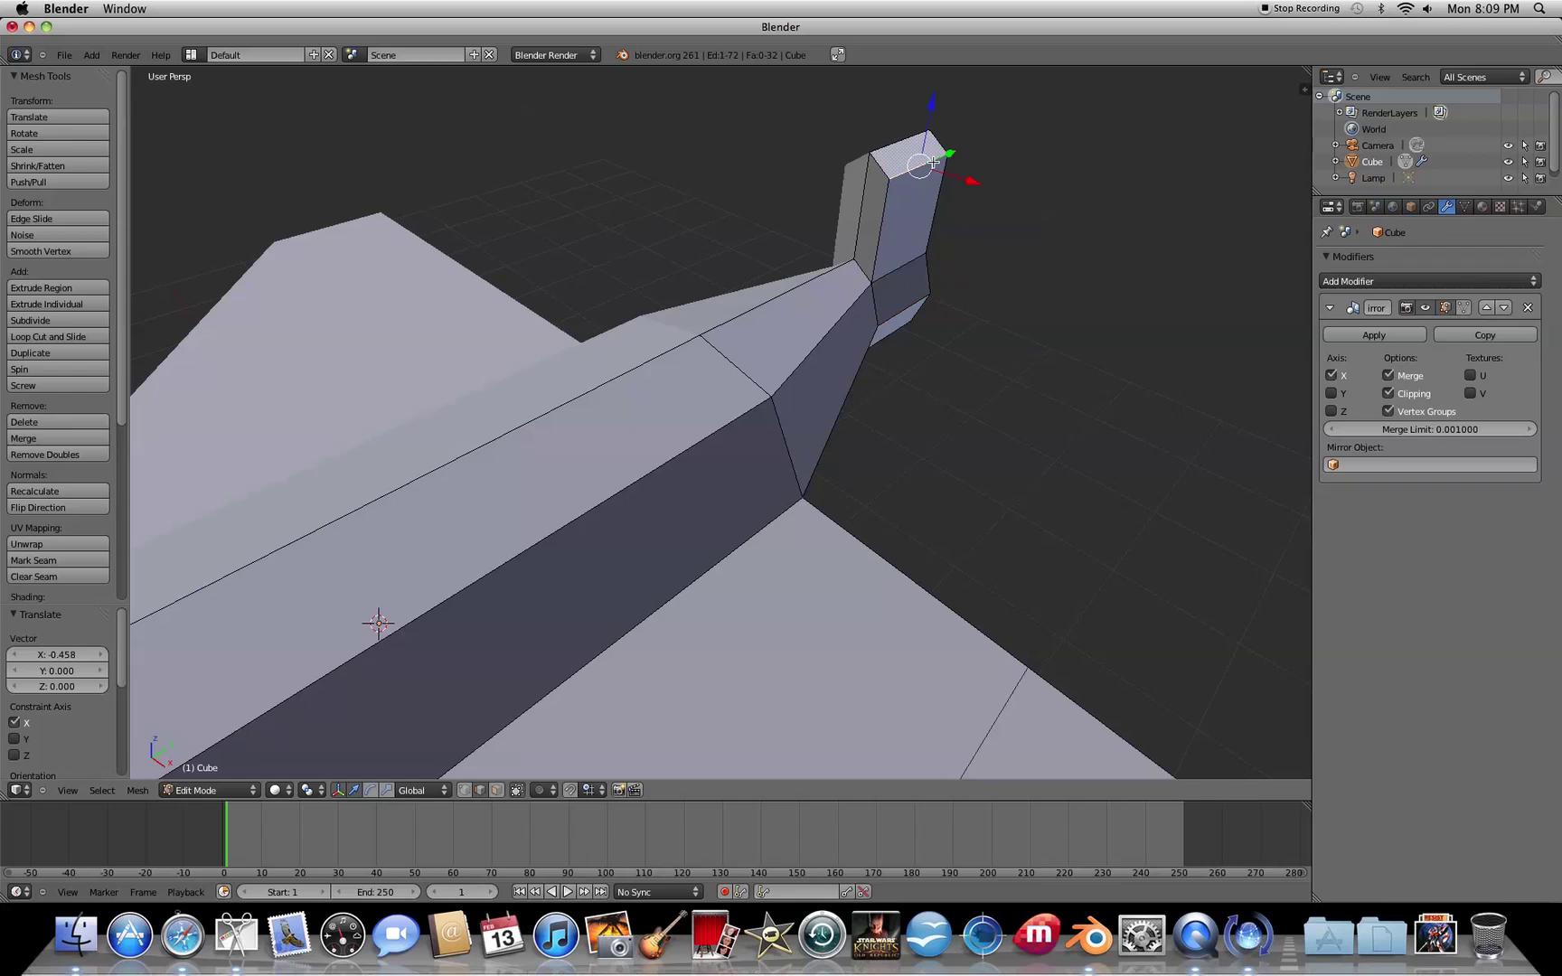
key("g")
key("x")
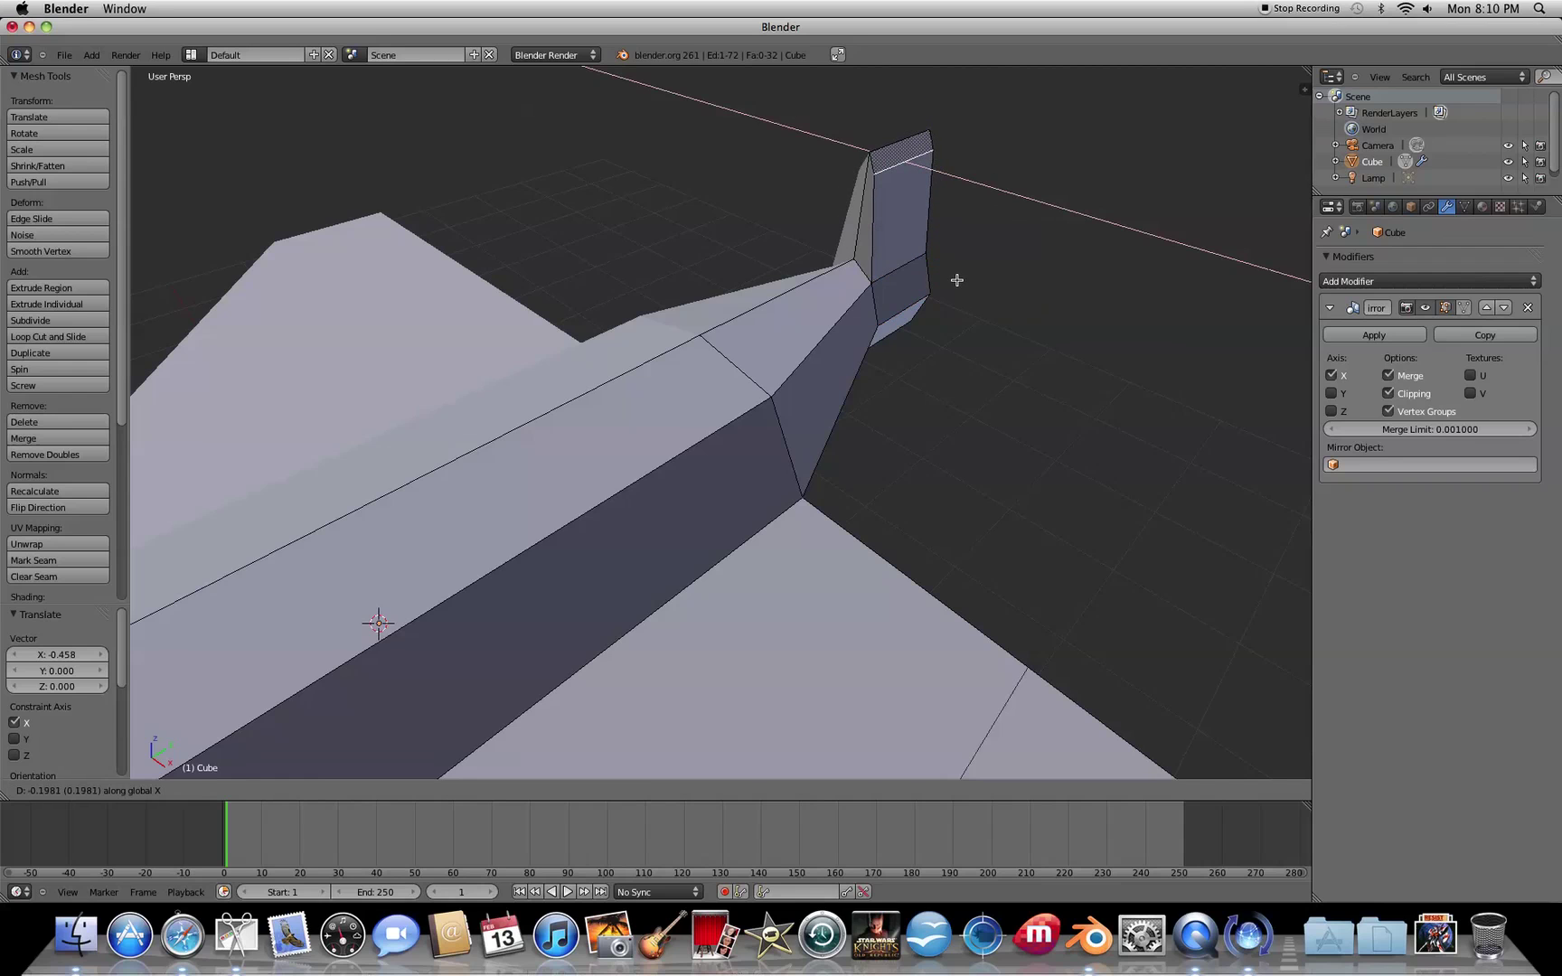
left_click(958, 279)
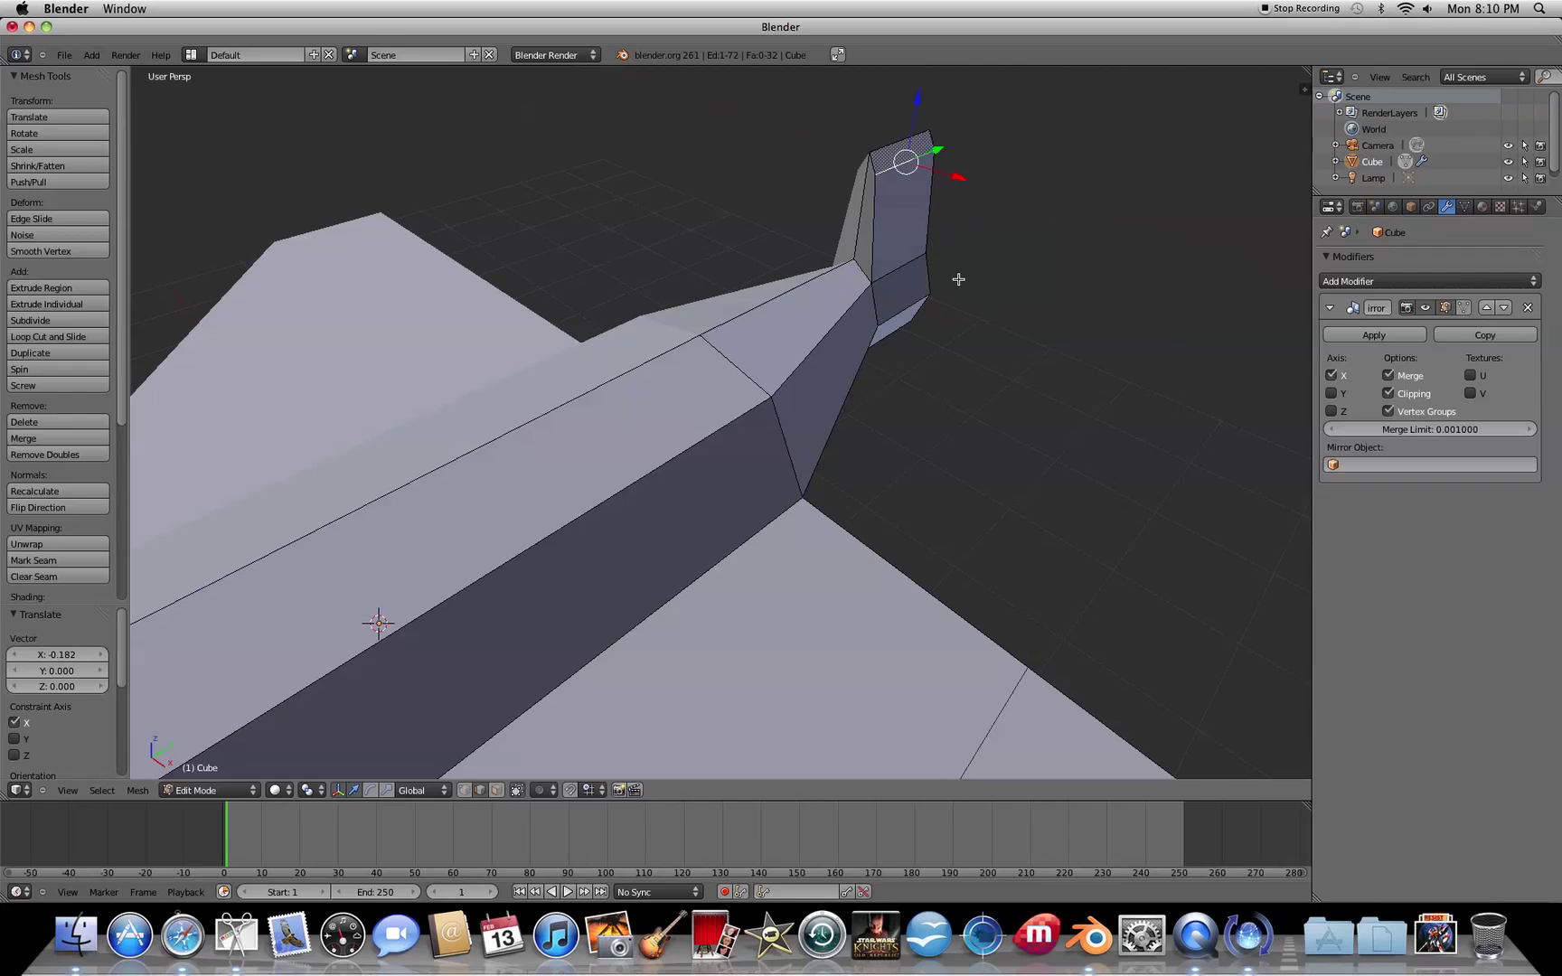
In face selection mode, narrow the tail fin's top face by scaling it along X to about 0.344
left_click(496, 792)
right_click(891, 155)
key("s")
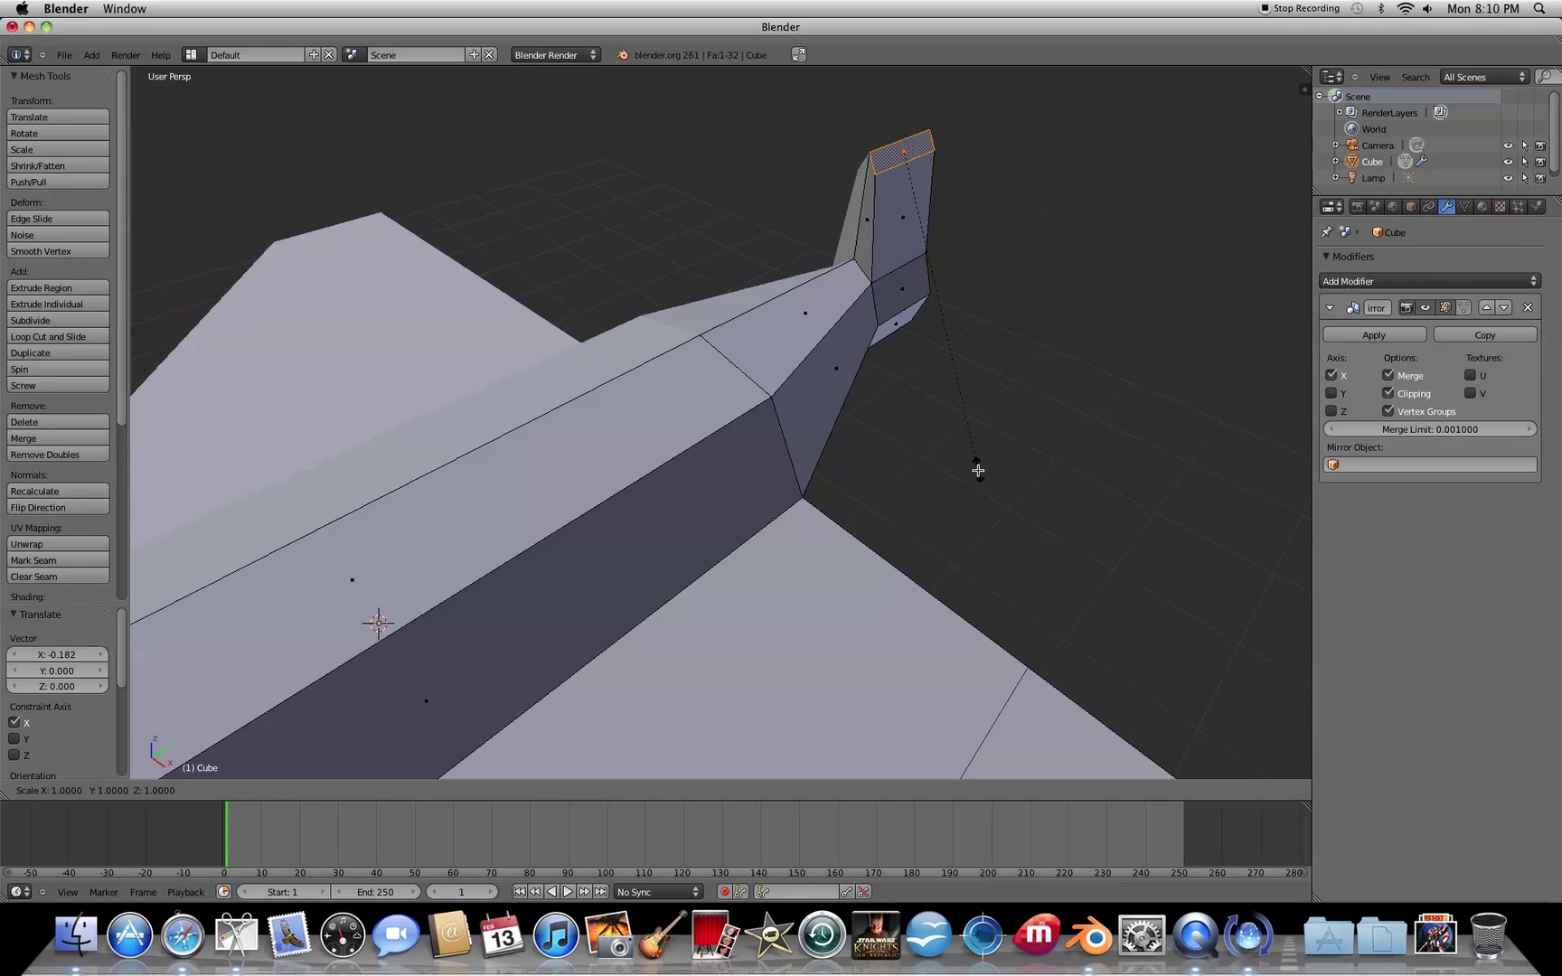
key("x")
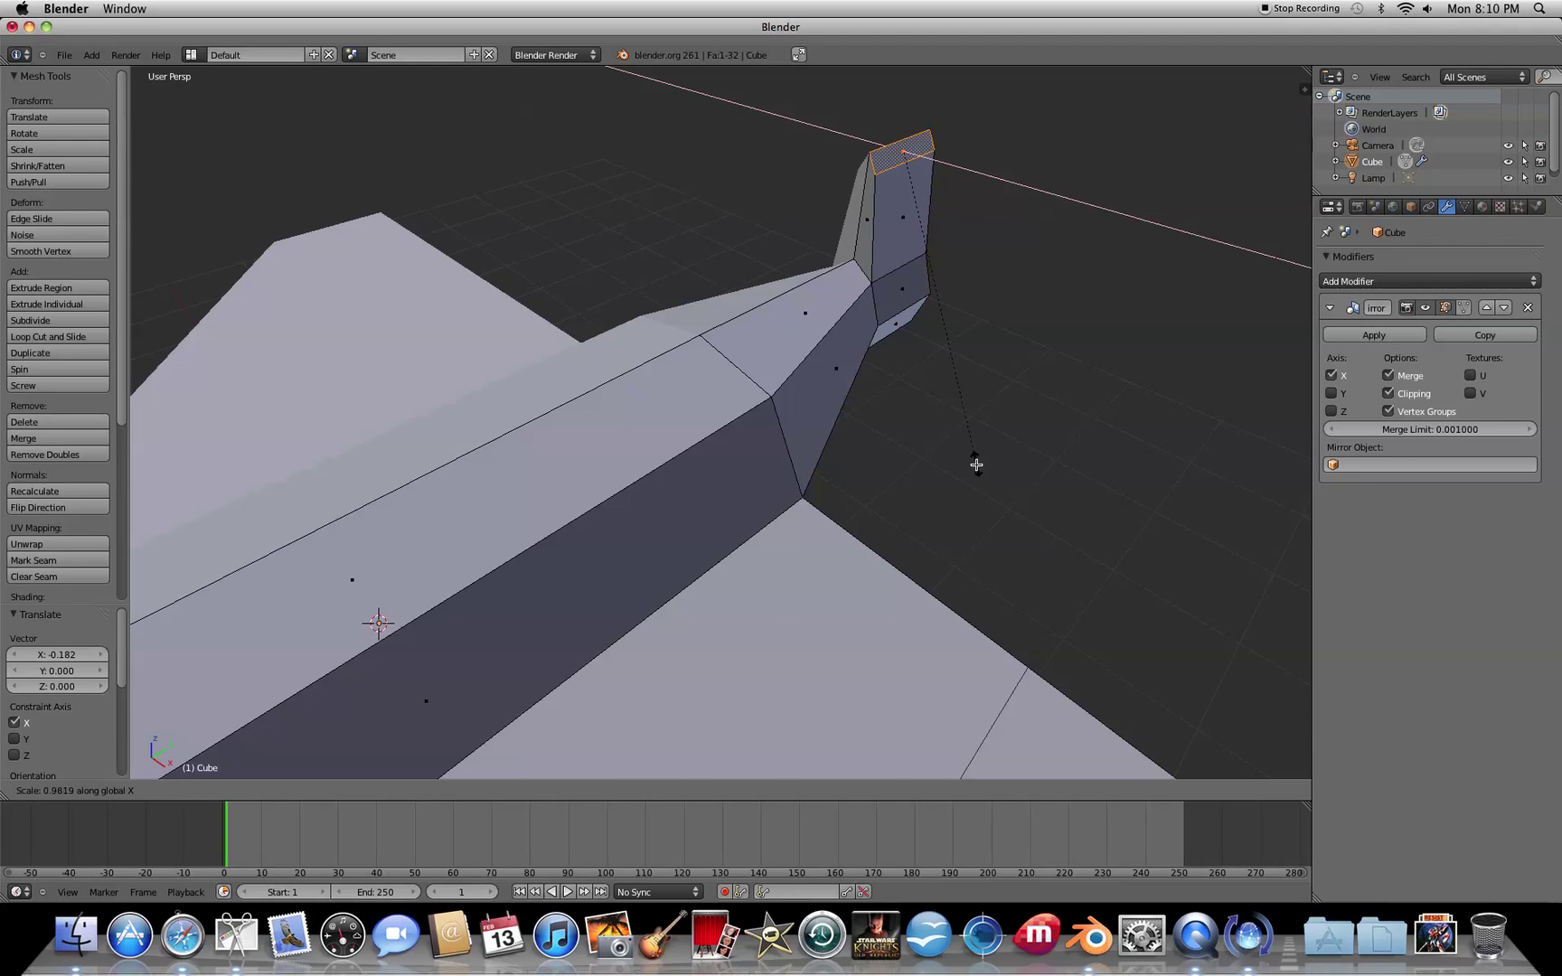
left_click(928, 265)
Taper the tail fin by scaling its top face along Y to about 0.457
middle_click_drag(926, 265, 842, 311)
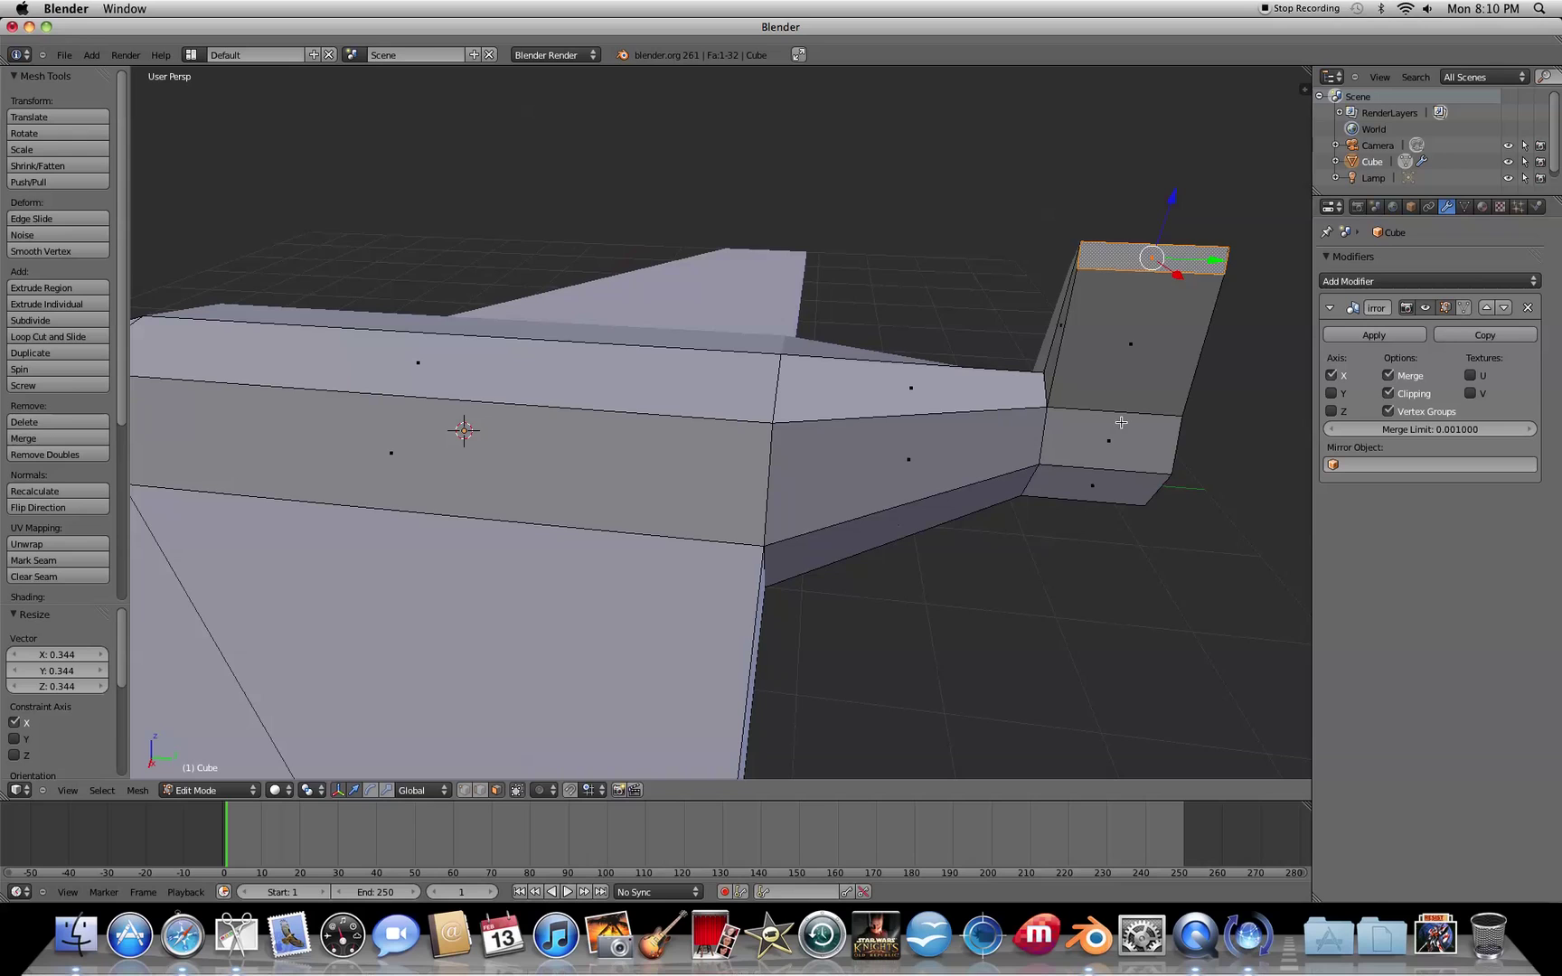
key("s")
key("y")
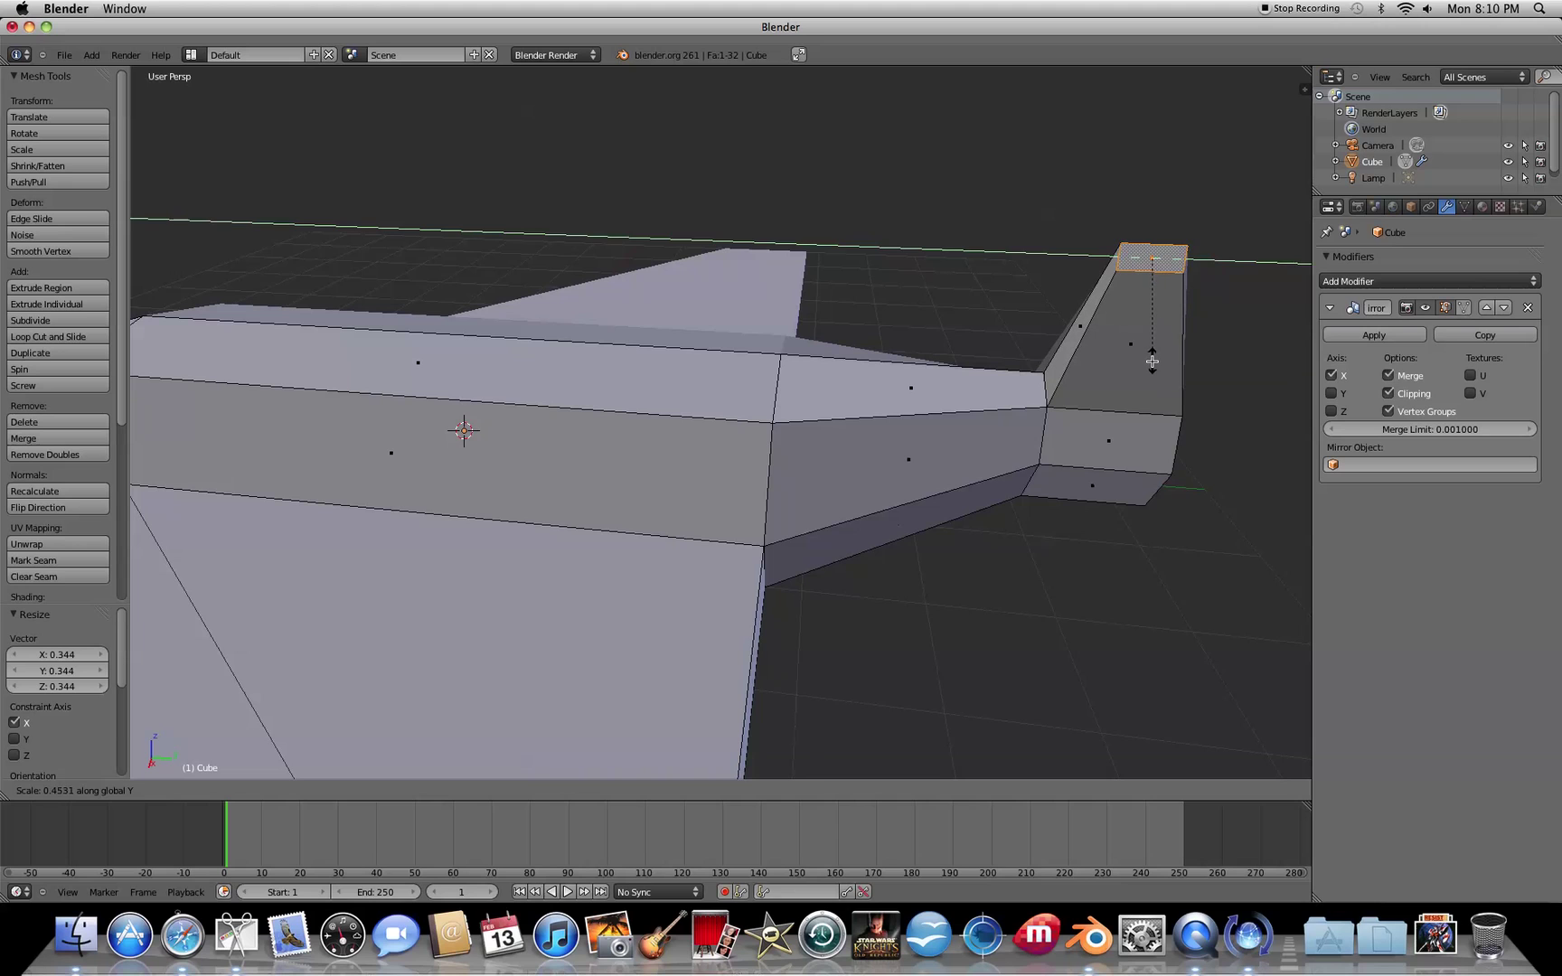
left_click(1151, 362)
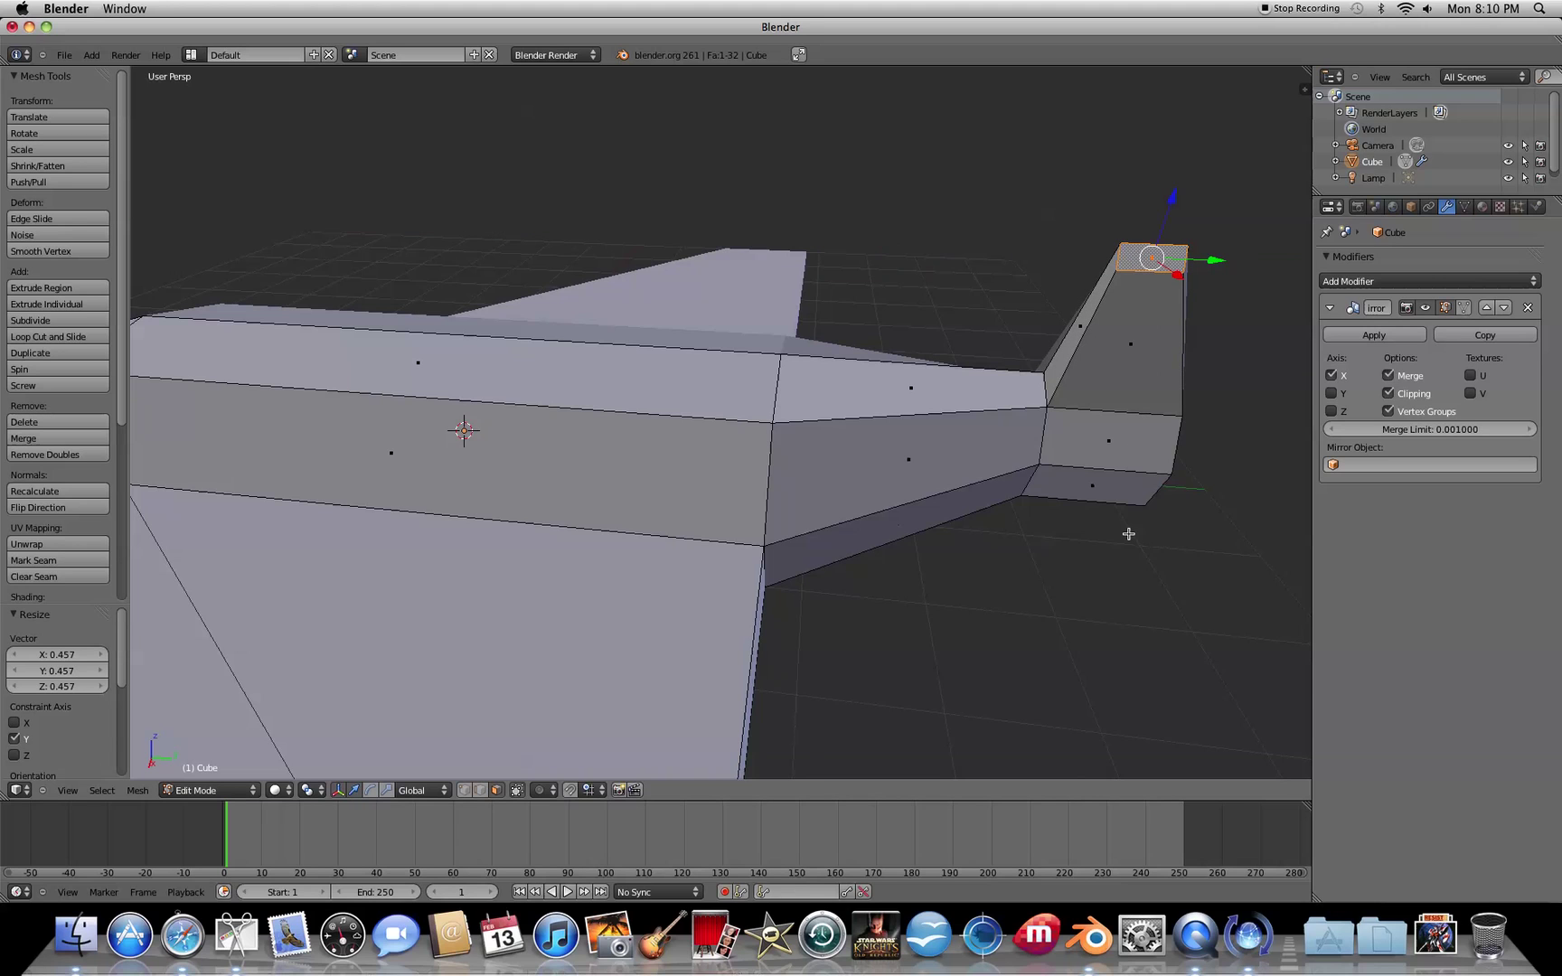
Sweep the tail fin back by moving its top face along Y by about 0.402
key("KP_8")
middle_click_drag(1126, 530, 1109, 545)
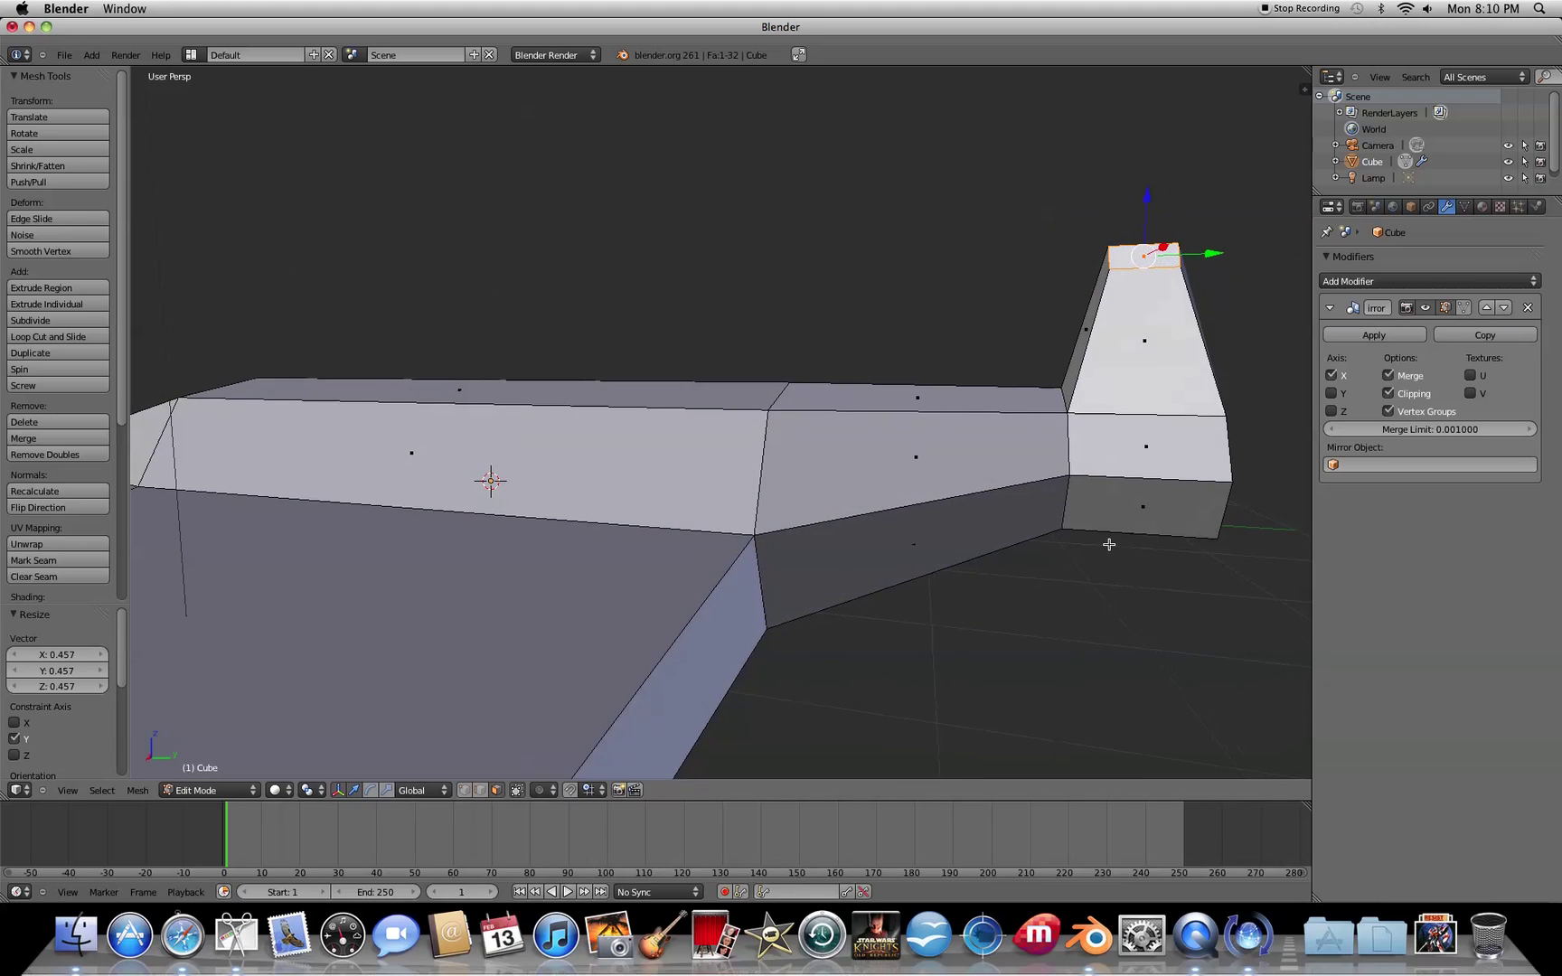
key("g")
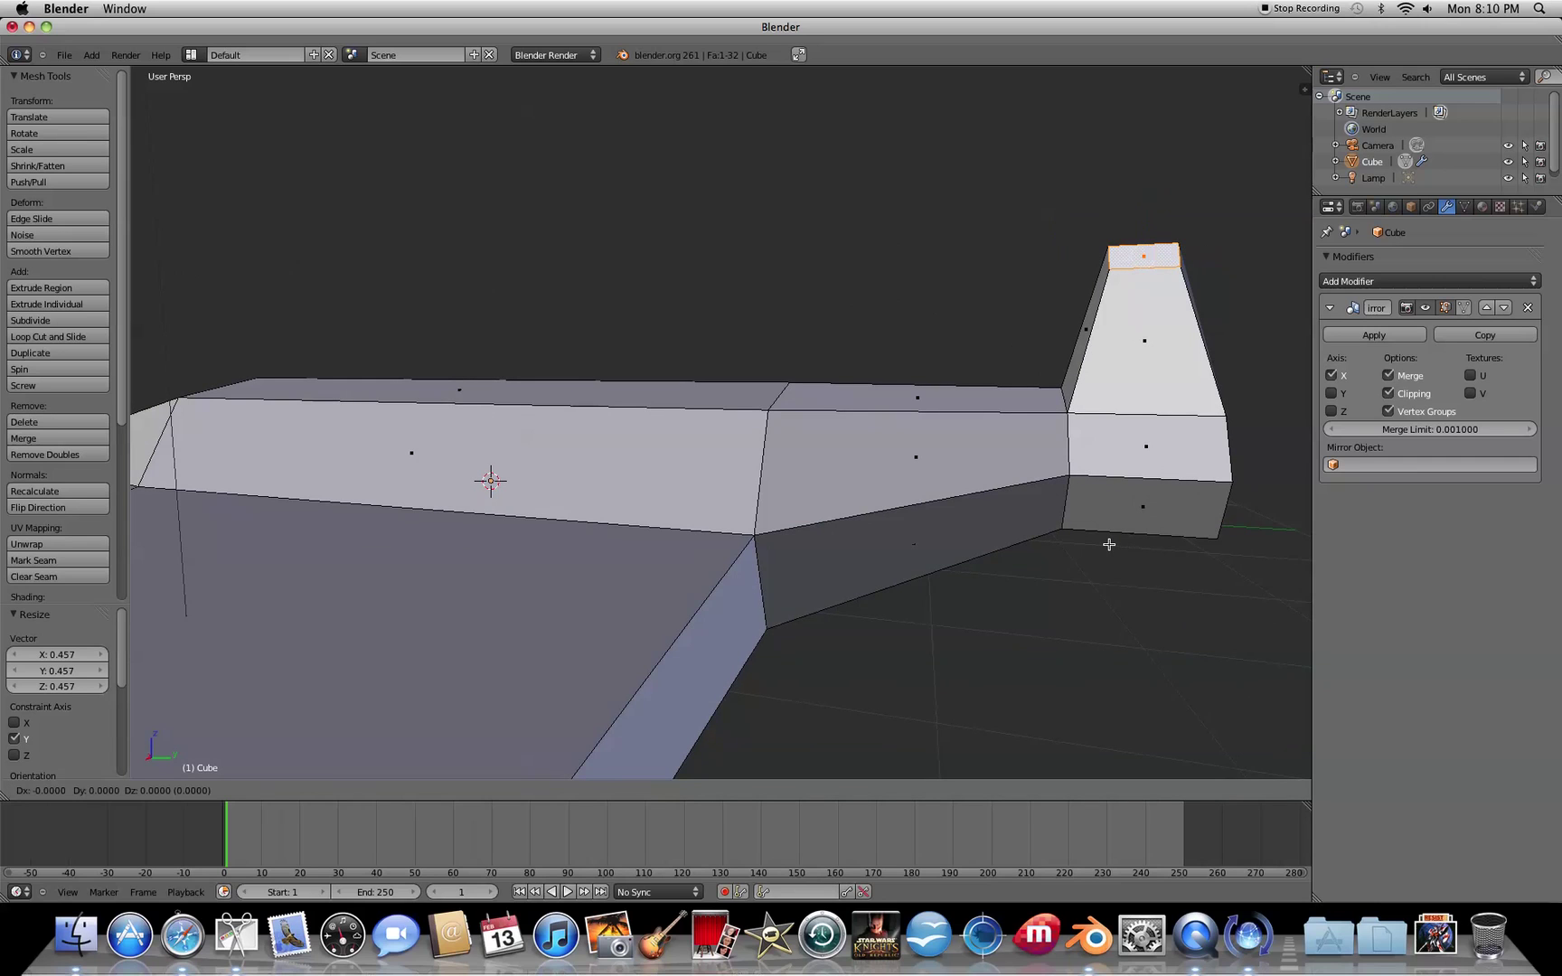
key("y")
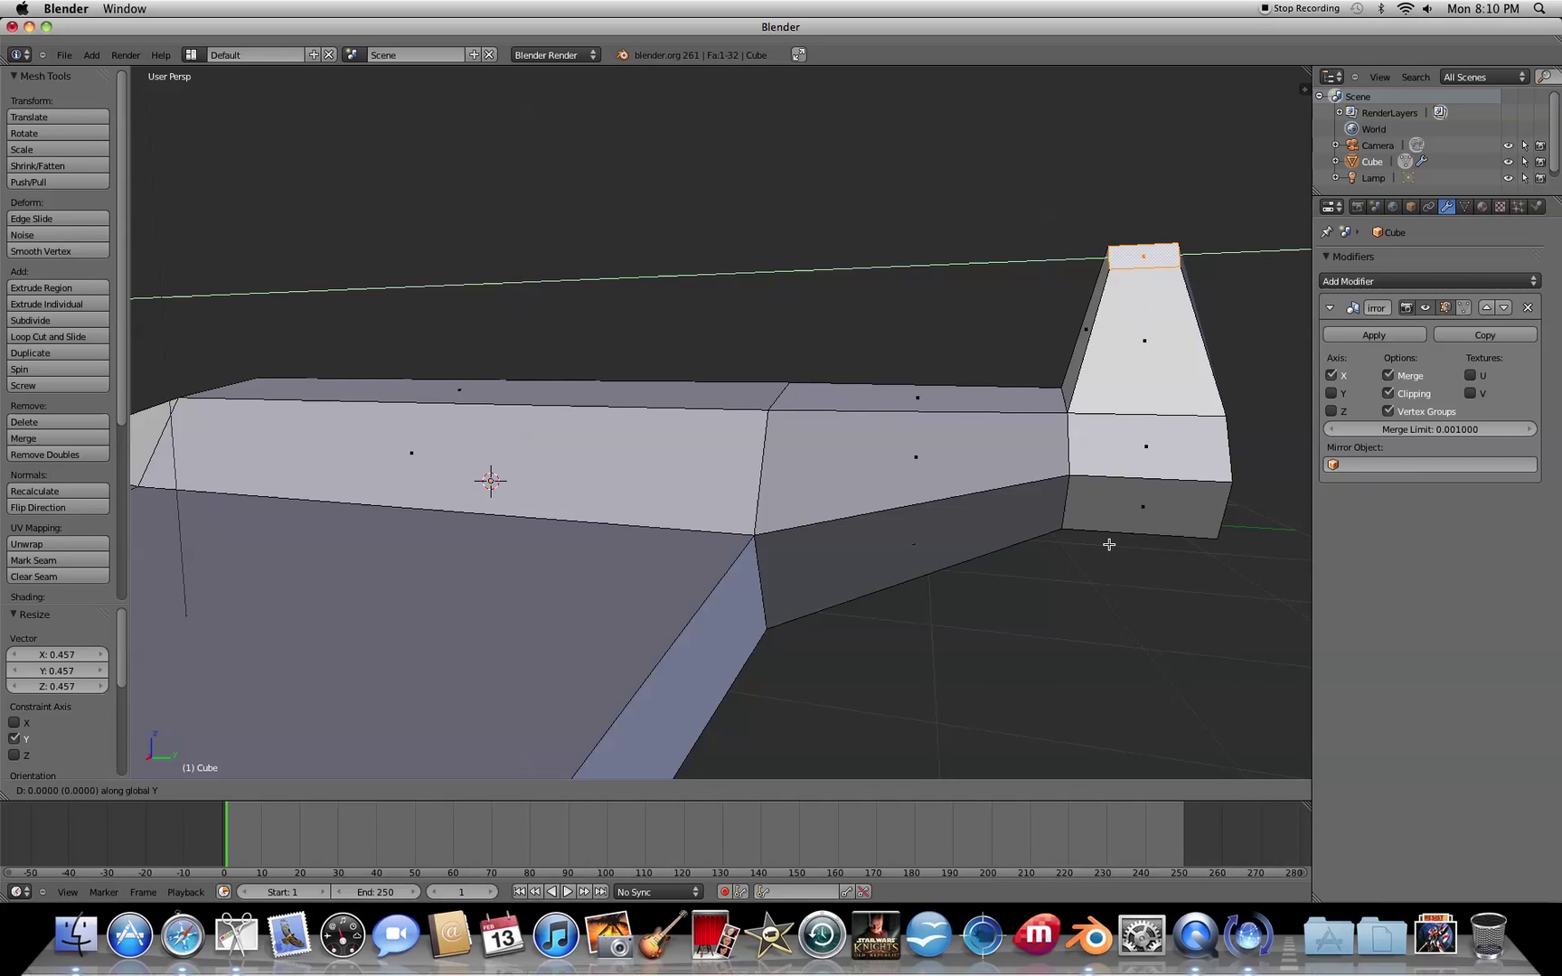
left_click(1161, 549)
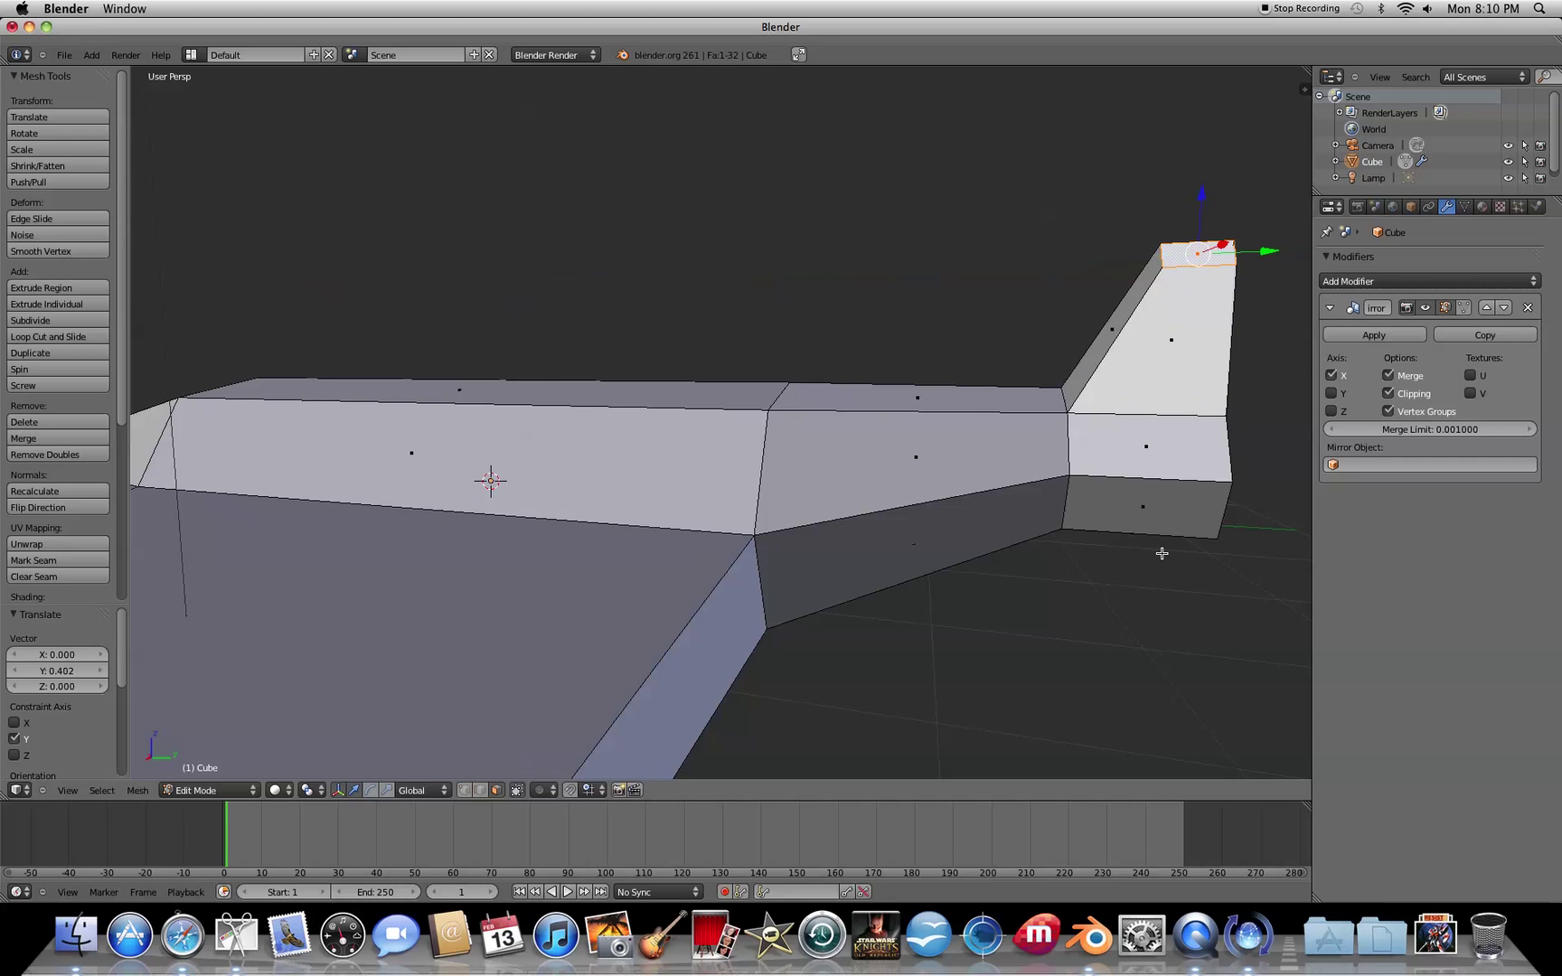
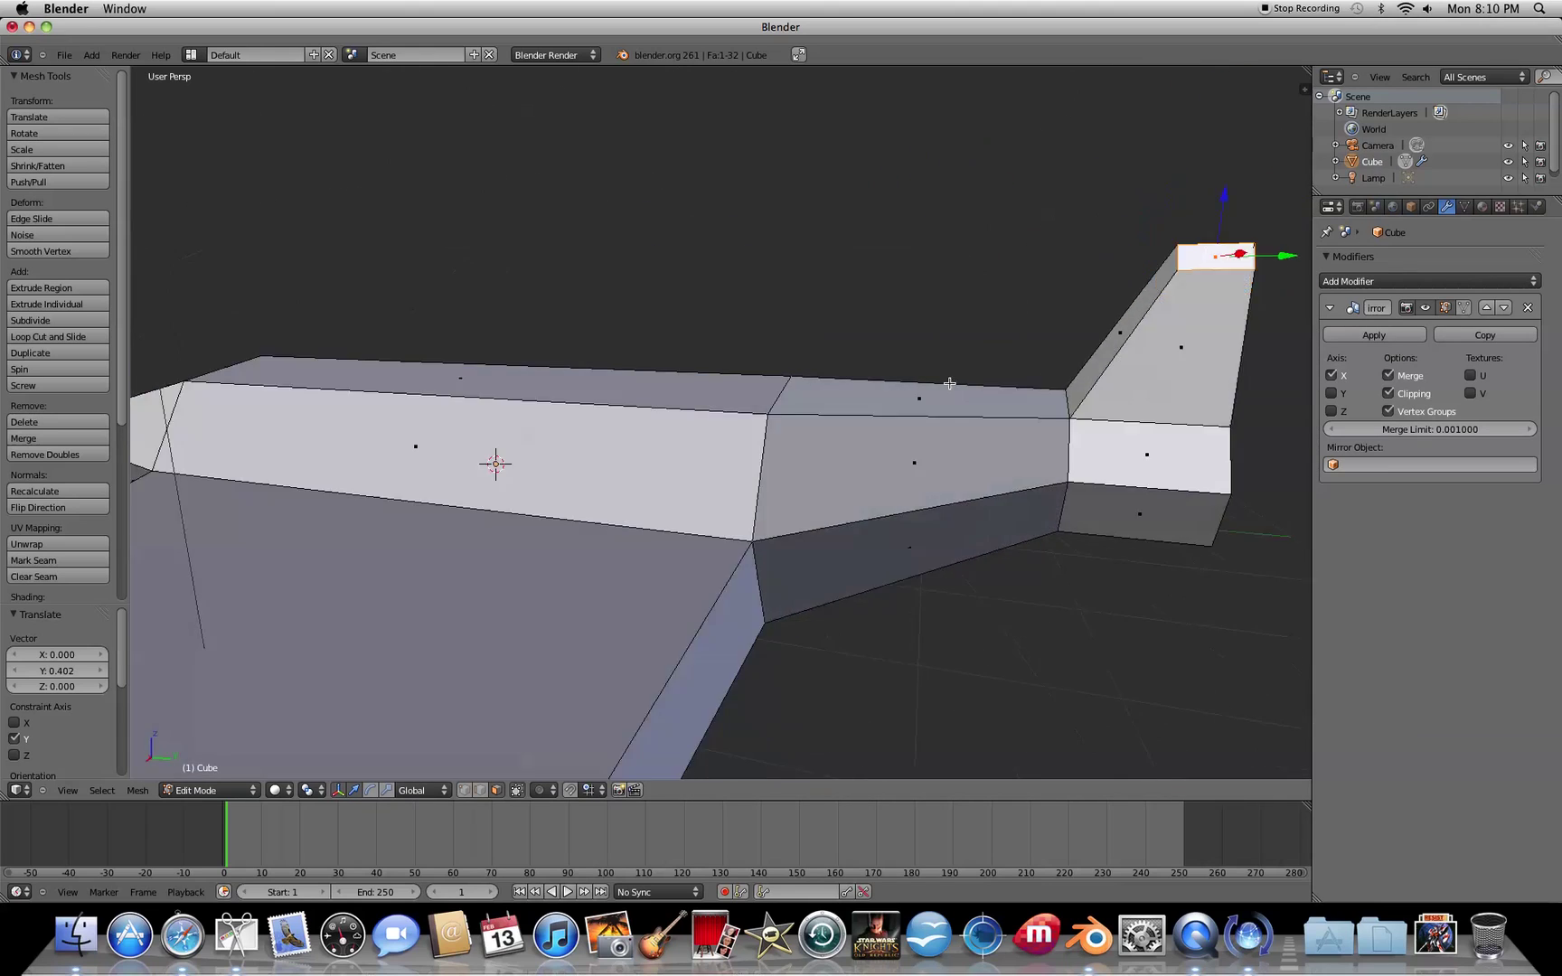
In top view, extrude the lower side face of the tail section outward along X by about 2.187 to form a tailplane
right_click(1143, 499)
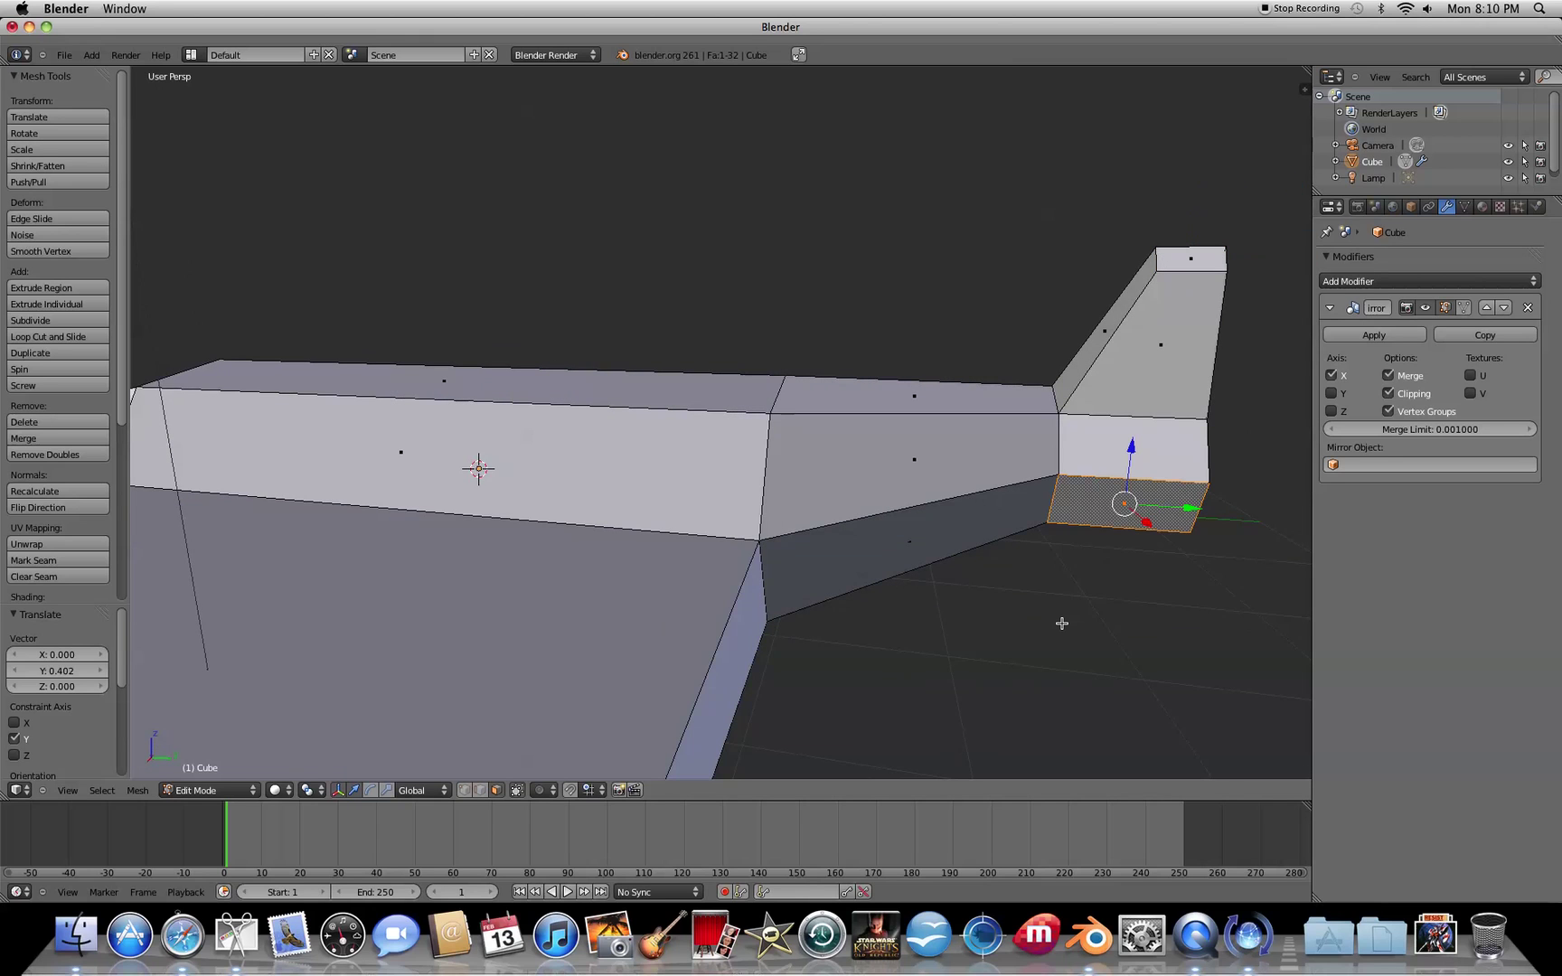
key("KP_7")
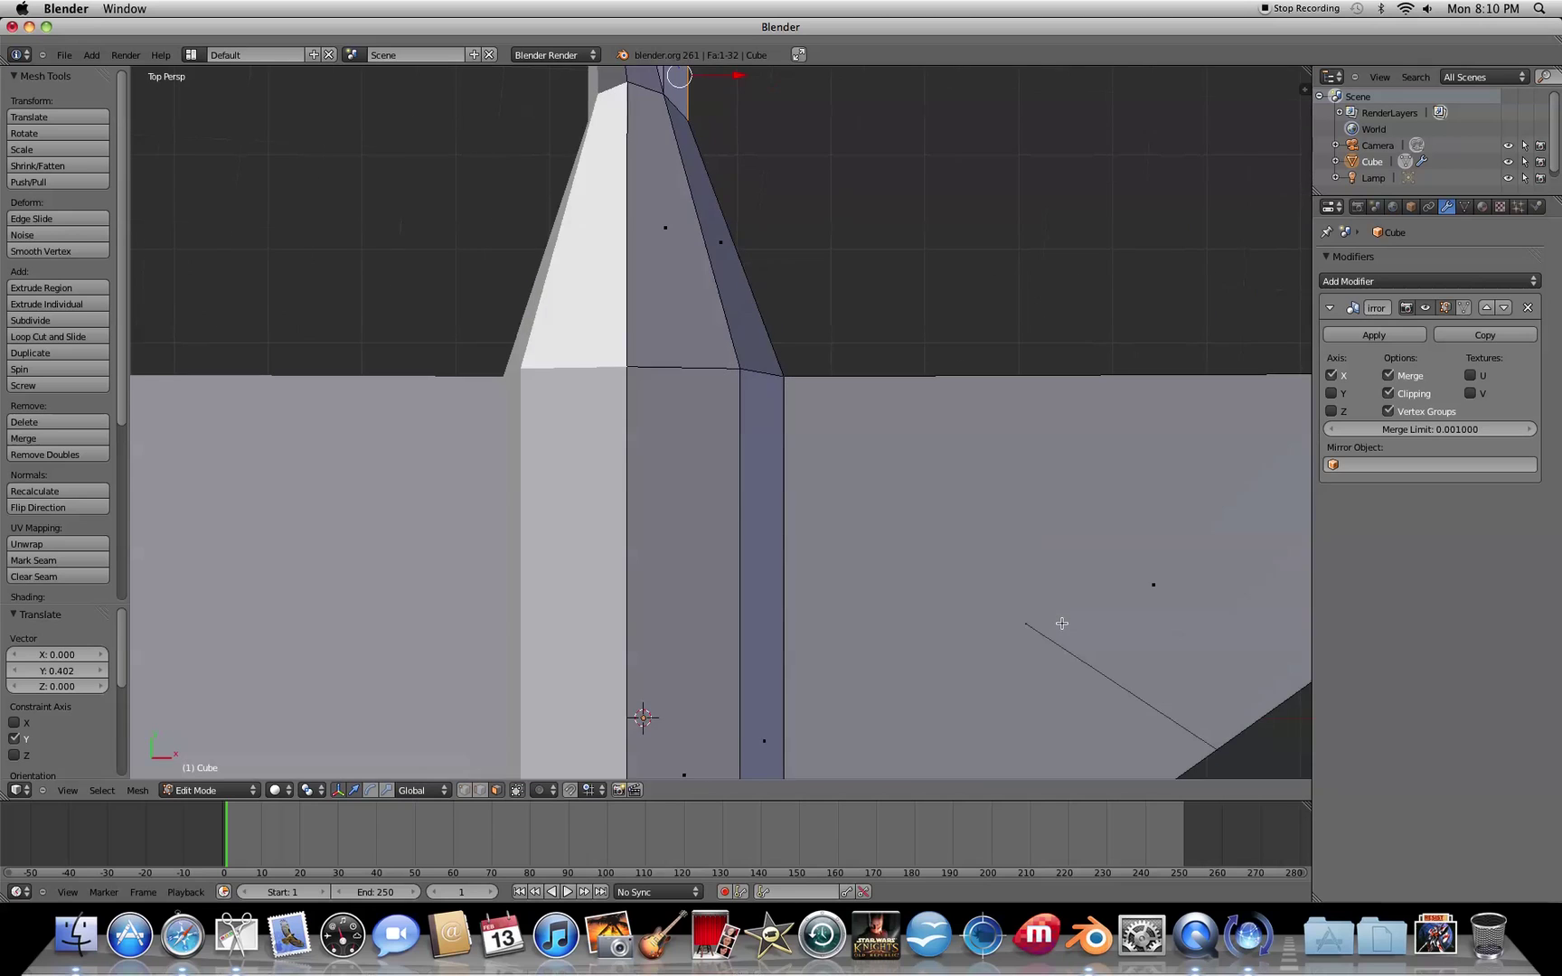
scroll(900, 452, "down", 4)
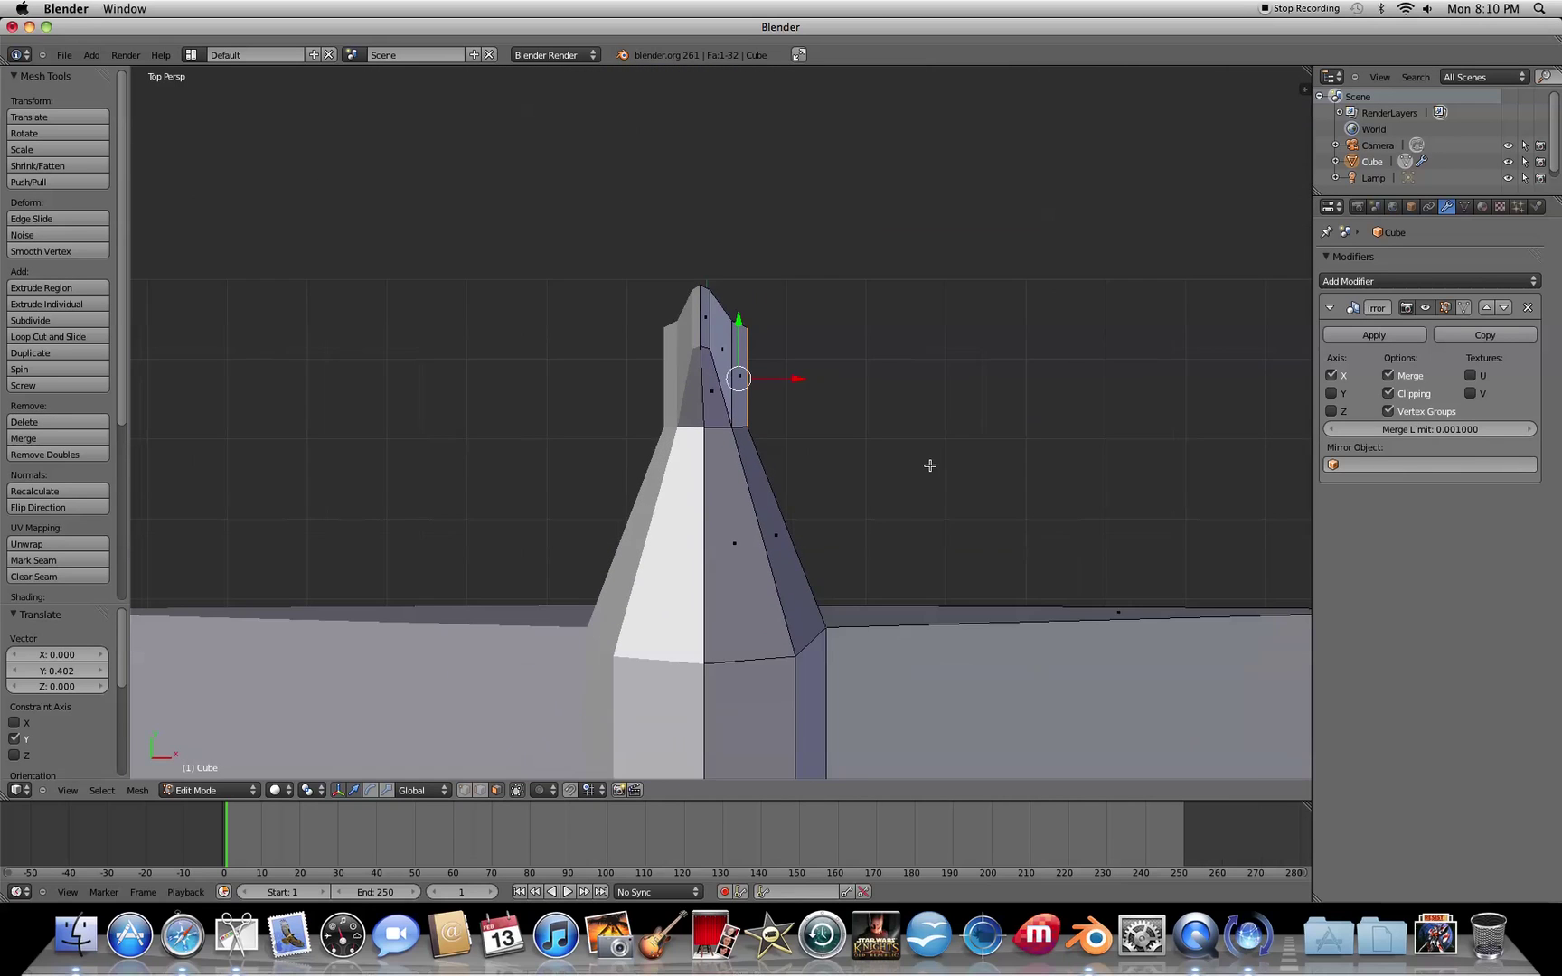
key("e")
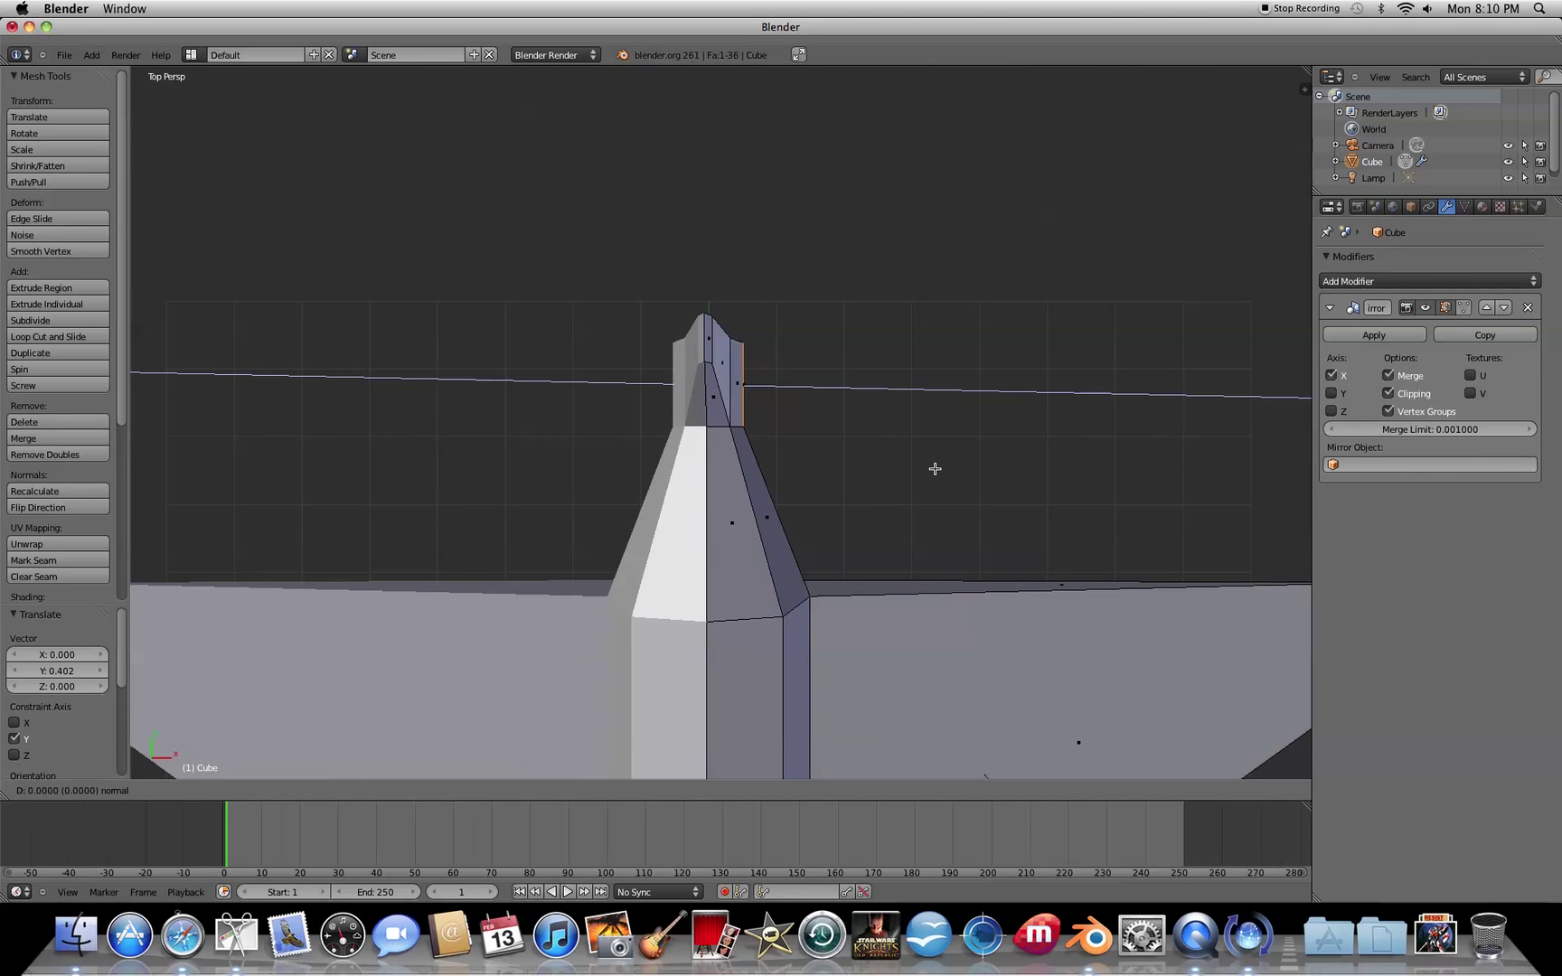
key("x")
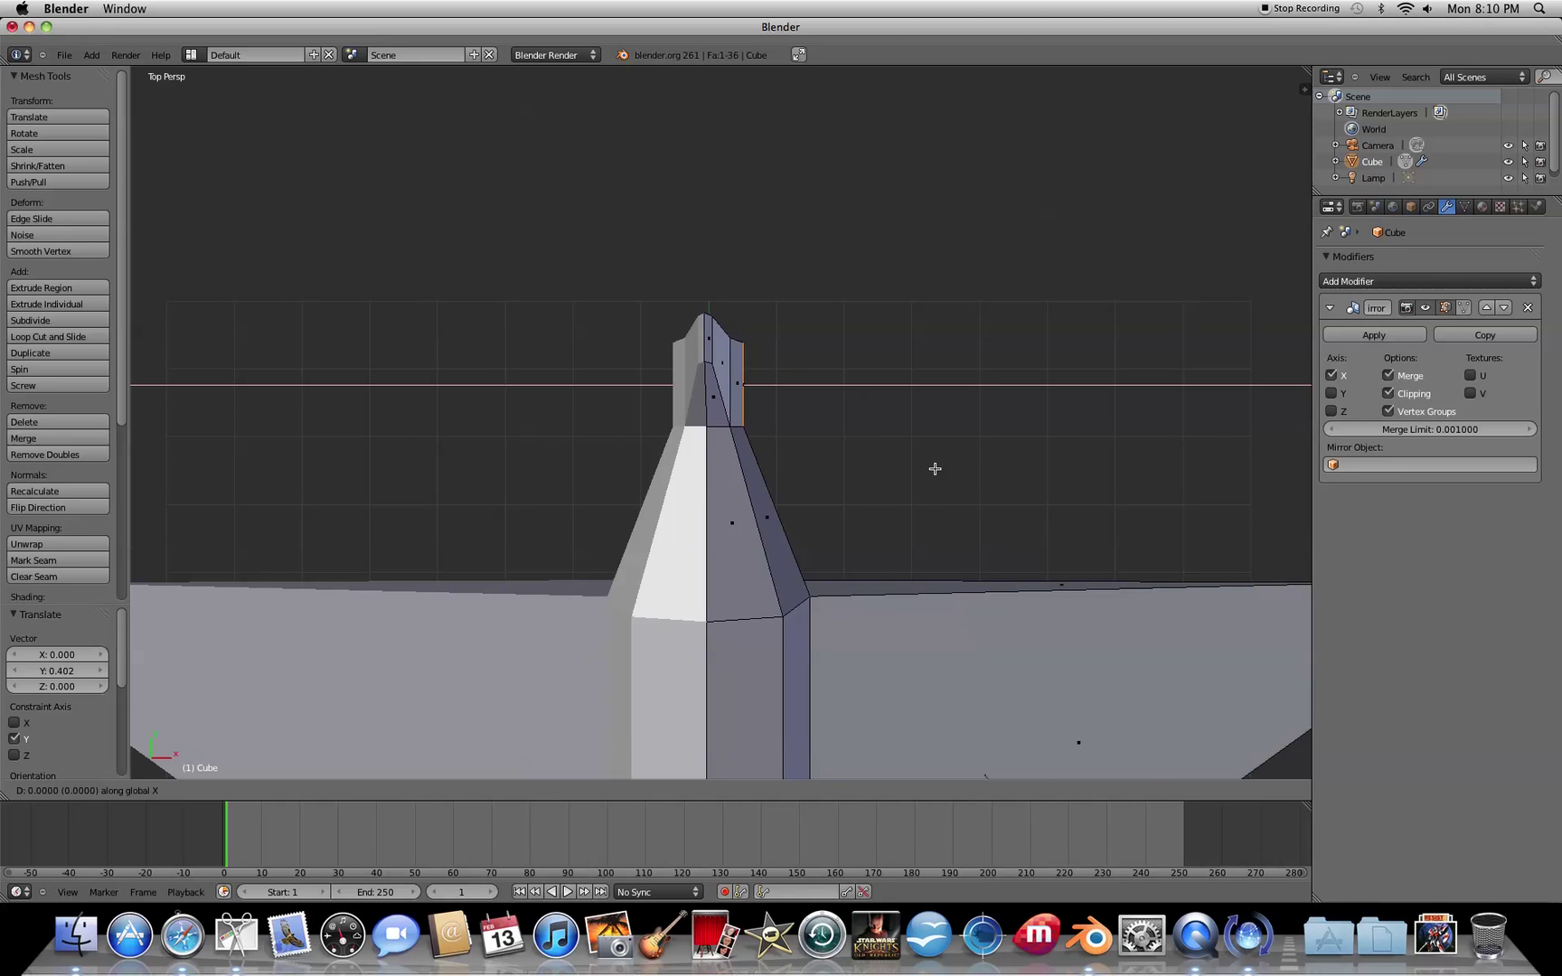
left_click(1087, 479)
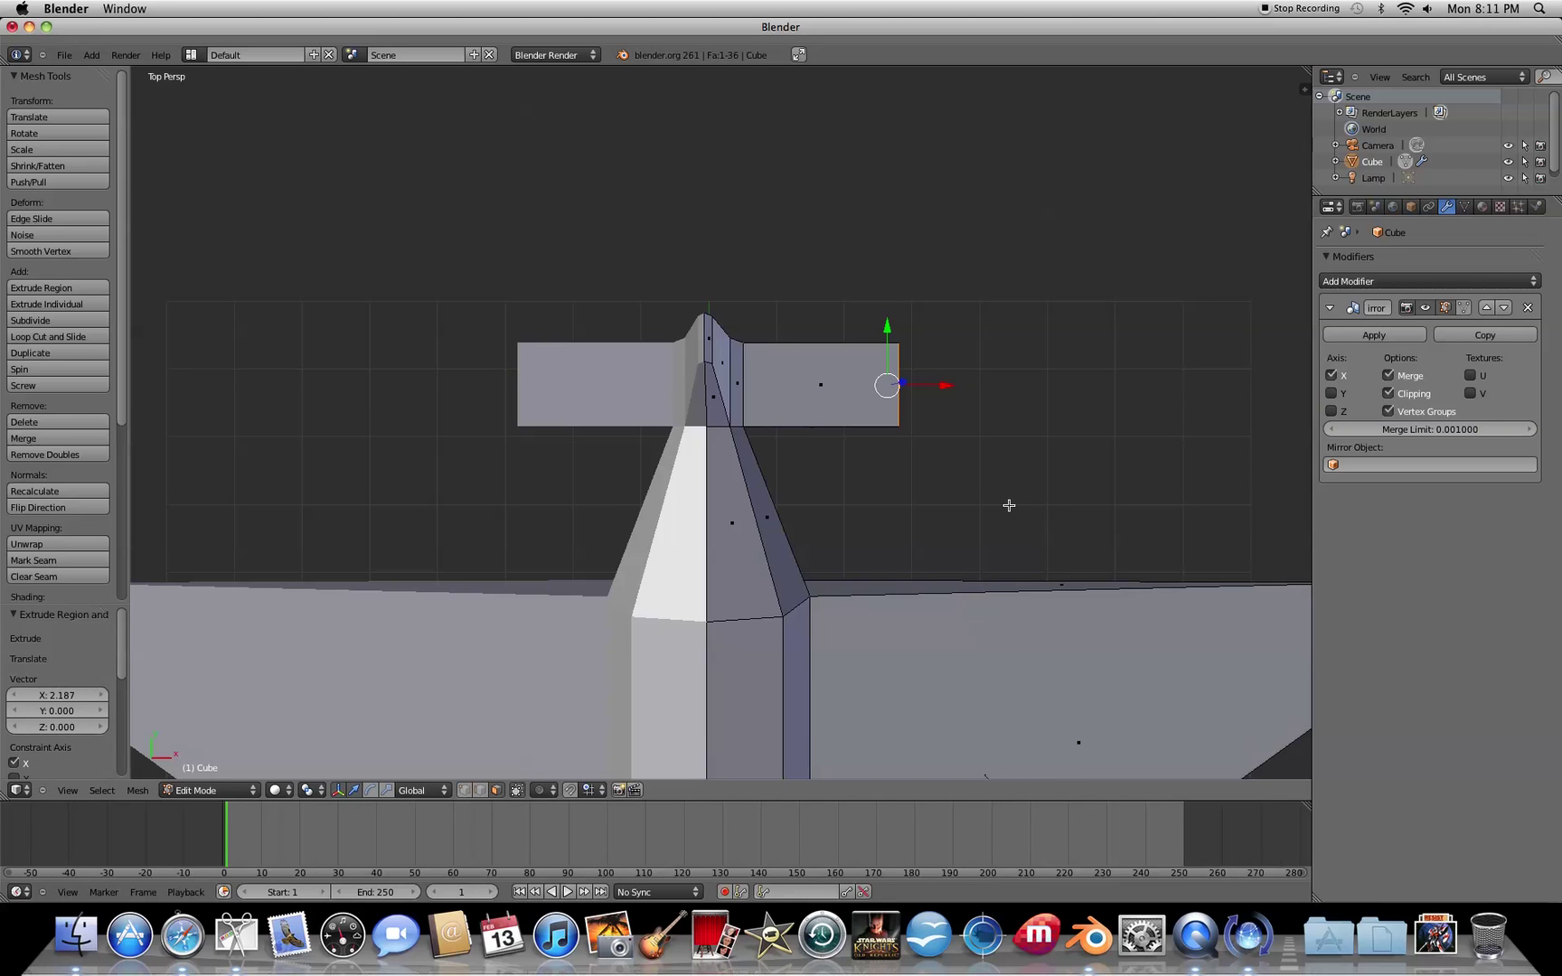
Flatten the tailplane's slanted tip face by scaling it along X to 0
key("KP_3")
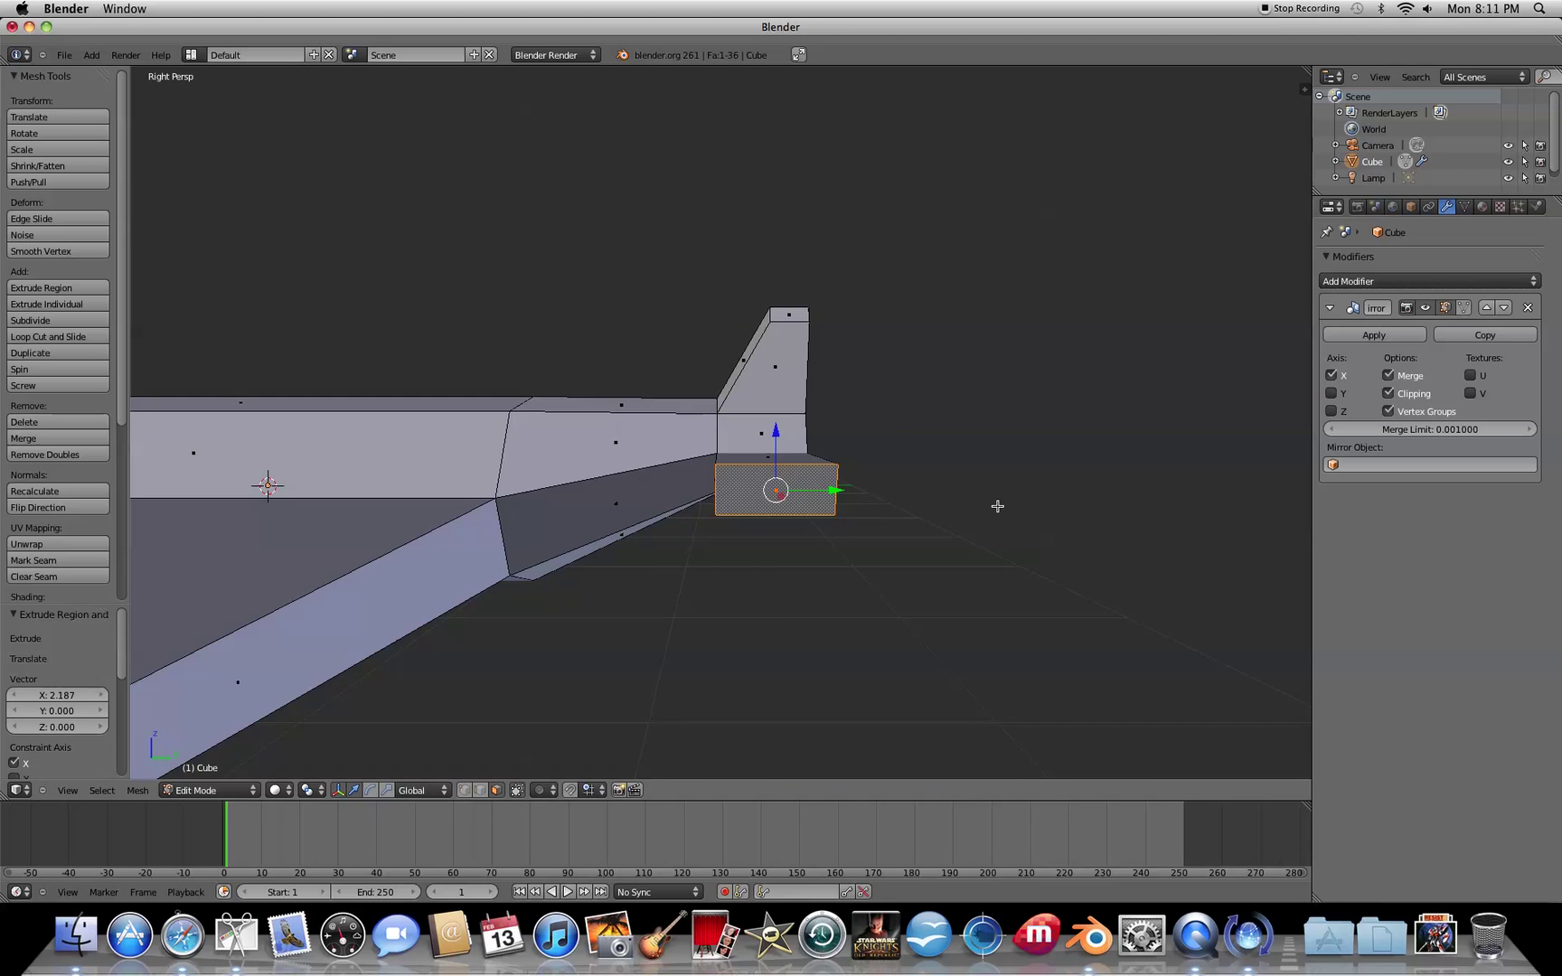
middle_click_drag(823, 583, 656, 573)
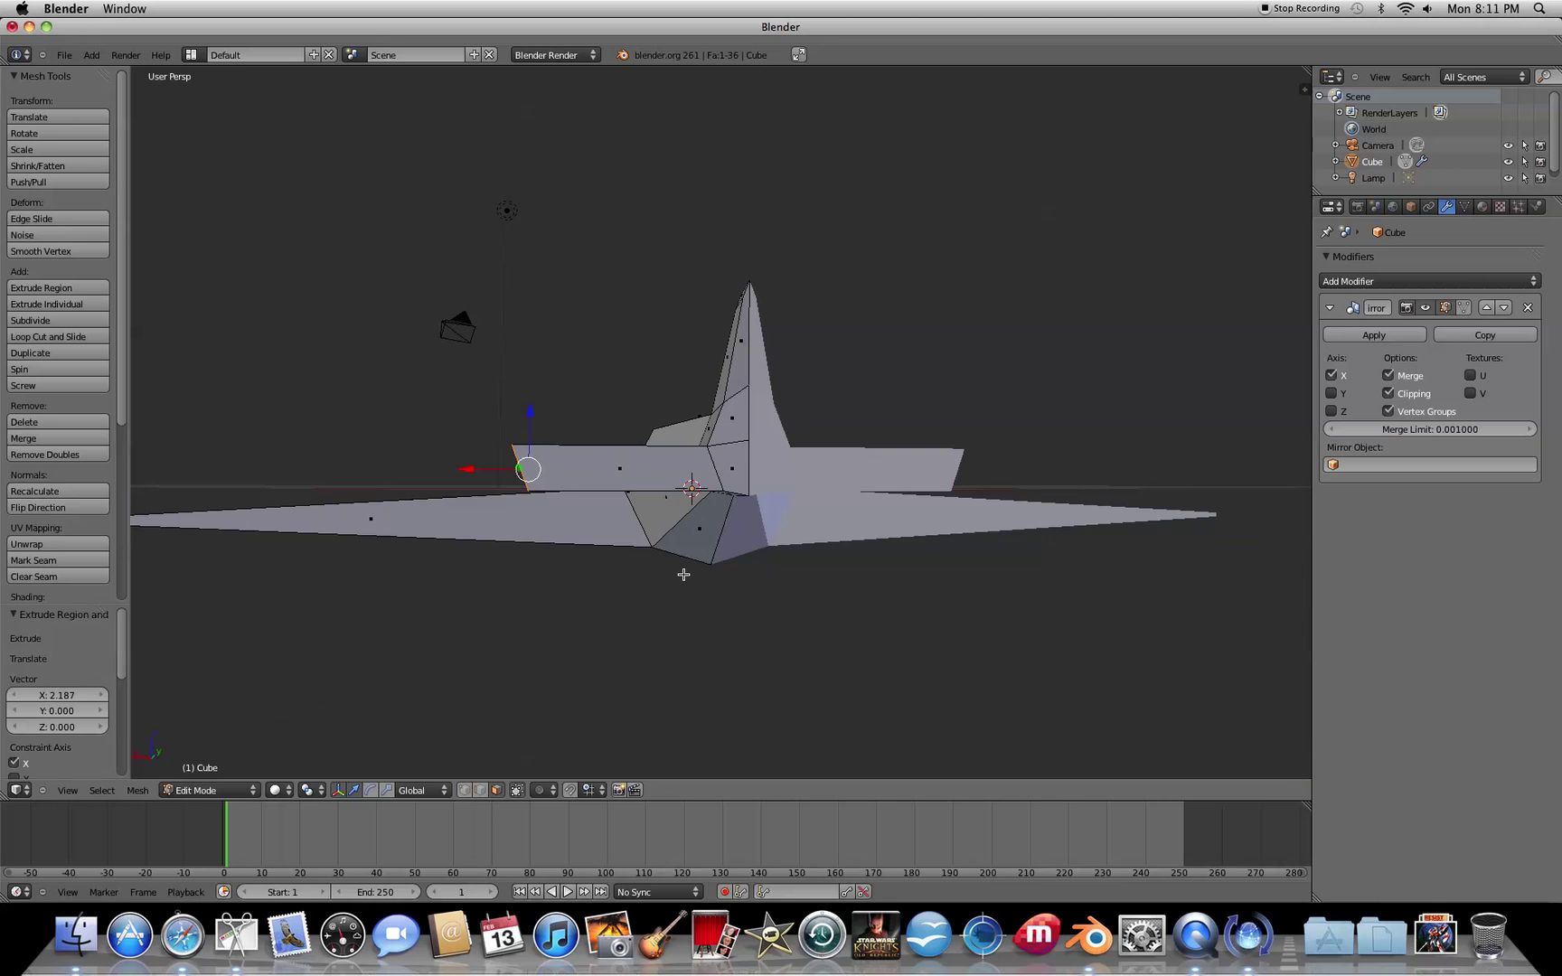
key("s")
key("x")
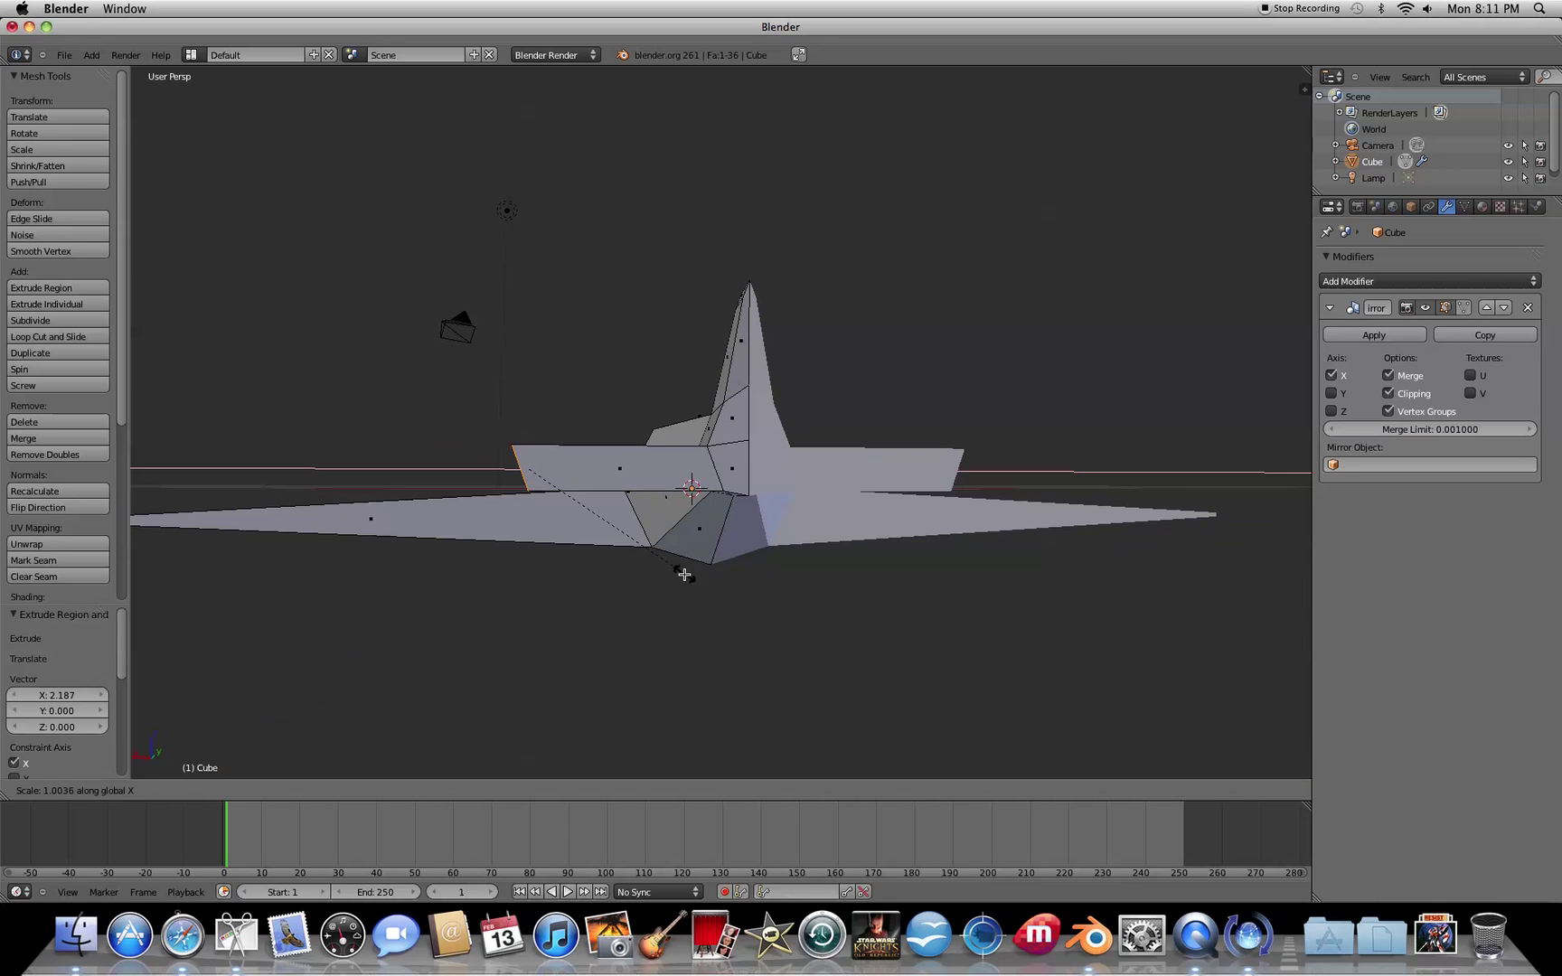
key("0")
key("Return")
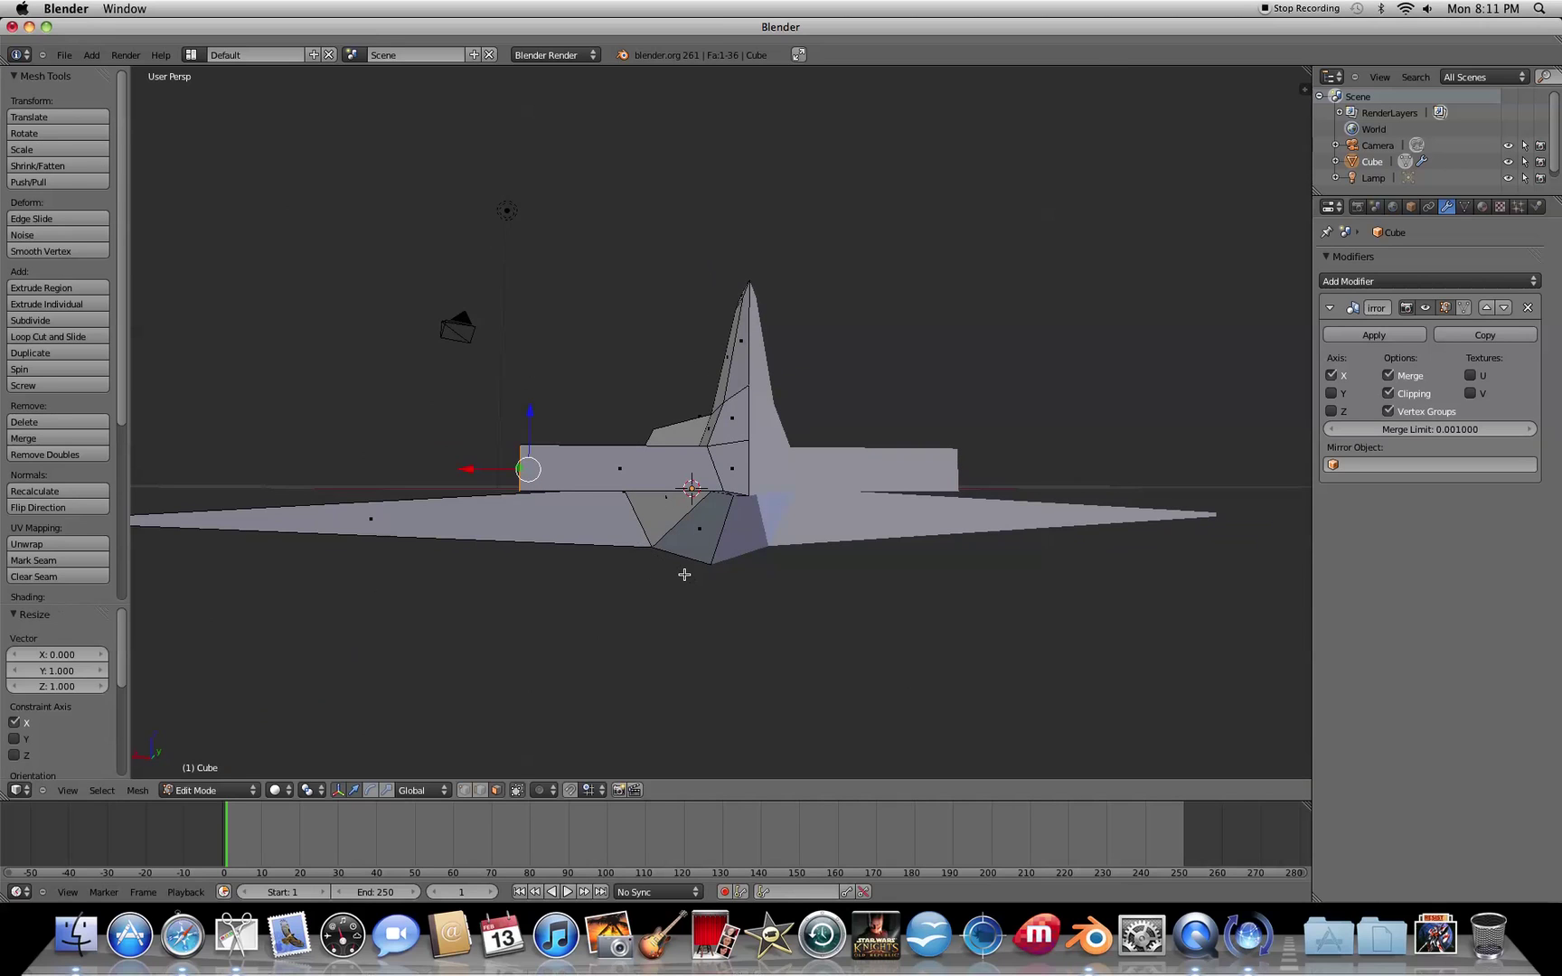
In side view, thin the tailplane's tip face by scaling it along Z to about 0.109
key("KP_3")
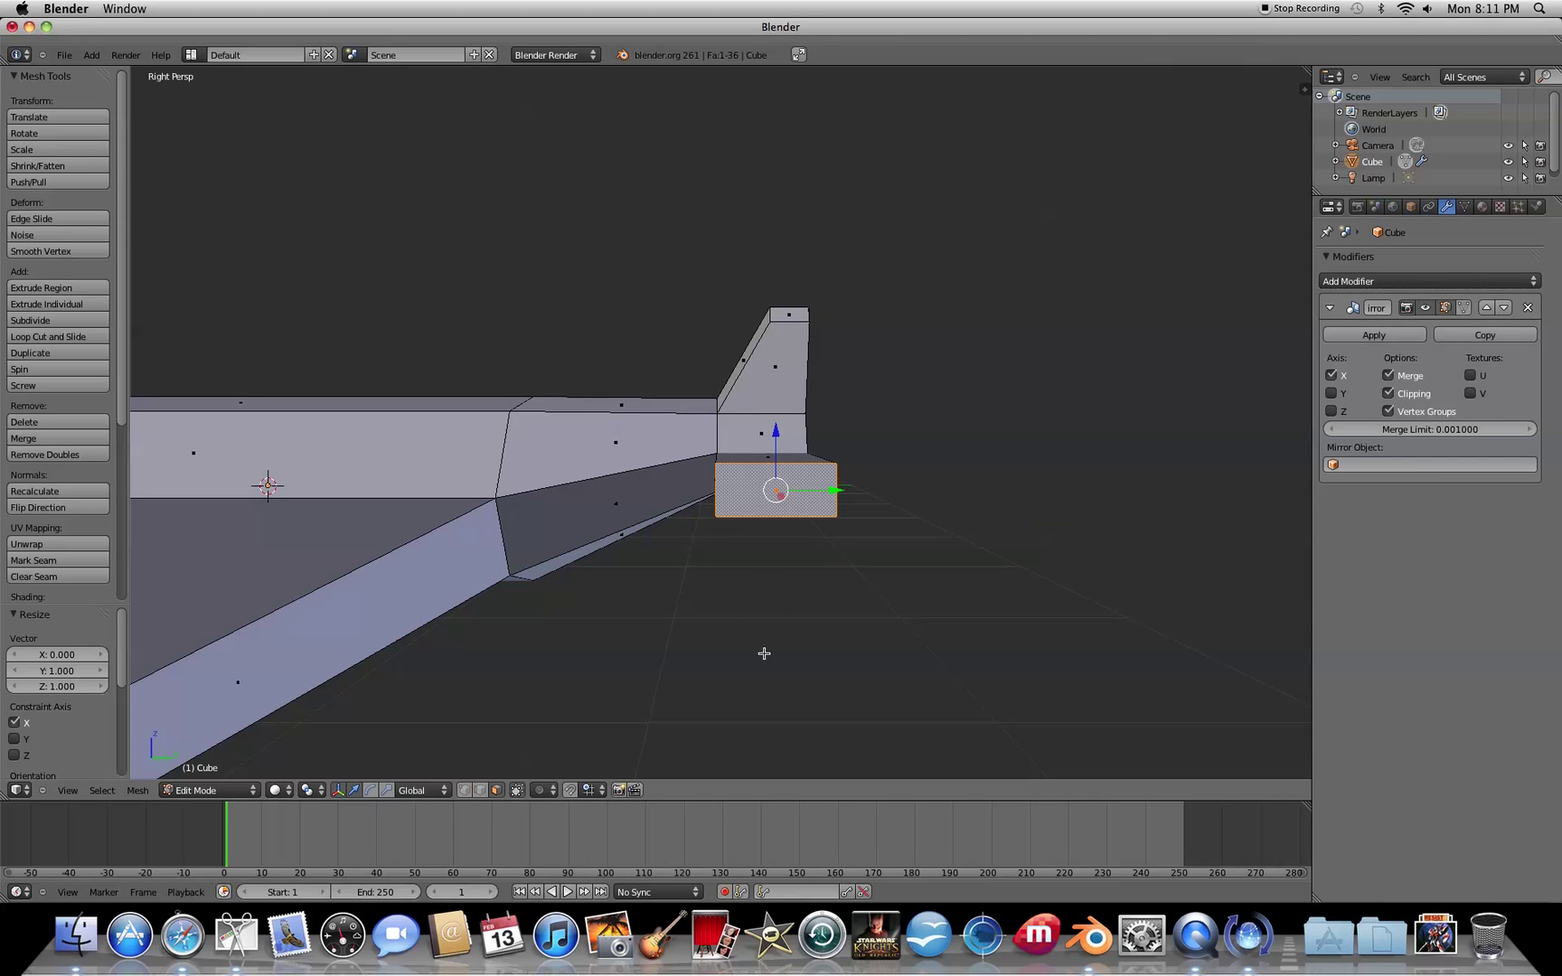
key("s")
key("z")
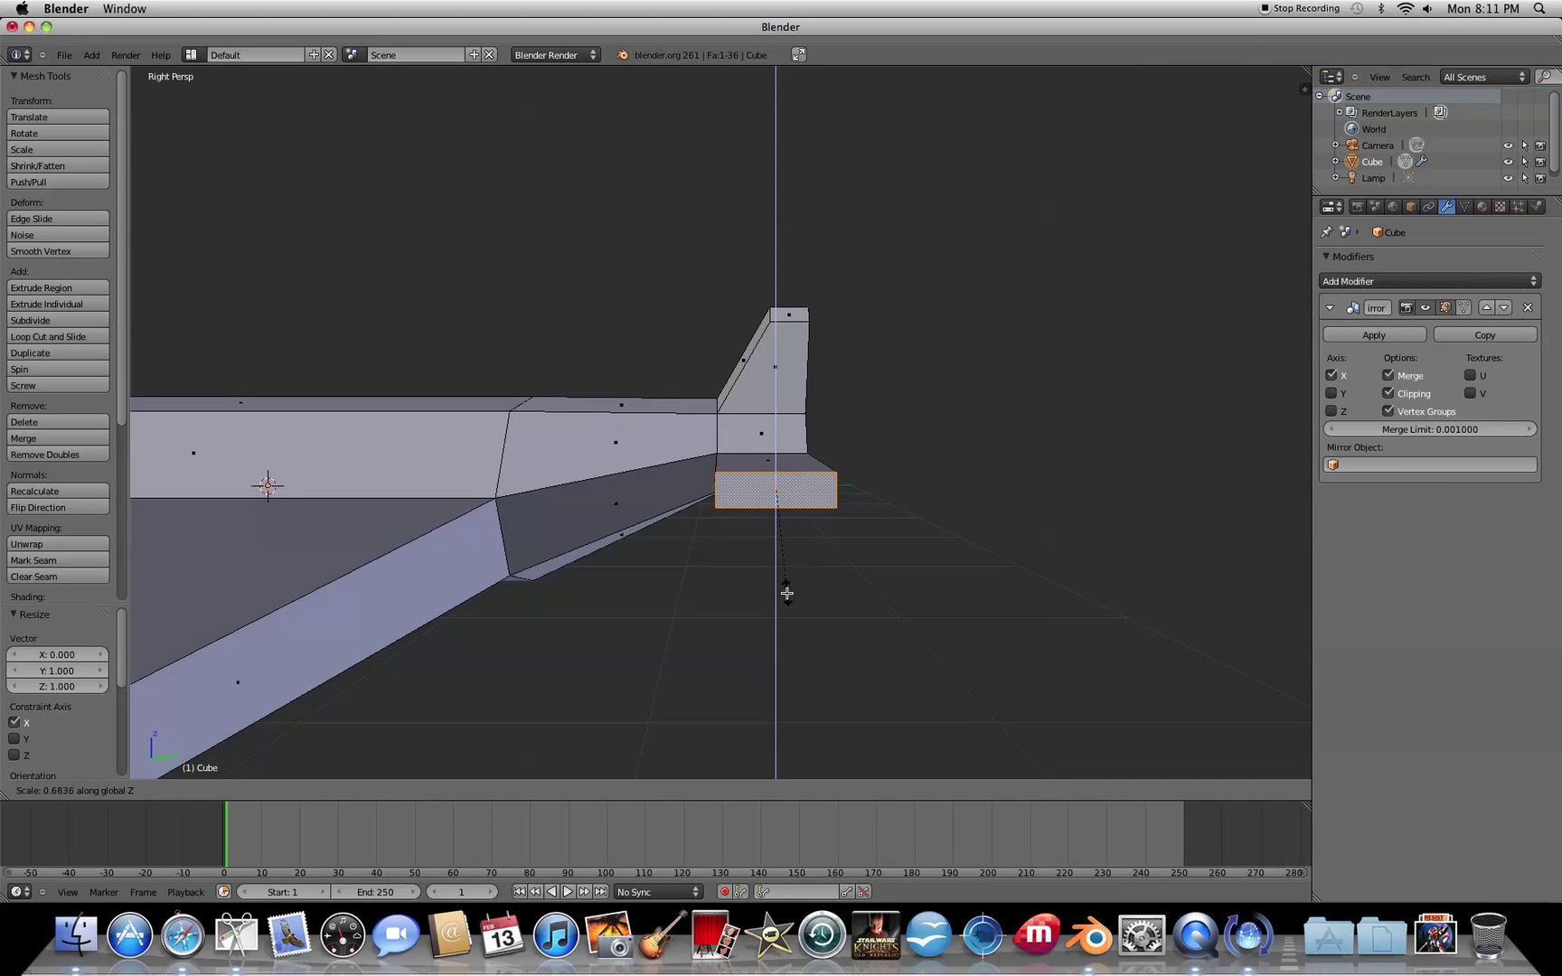
left_click(784, 504)
Taper the tailplane by scaling its tip face along Y to about 0.400
key("s")
key("y")
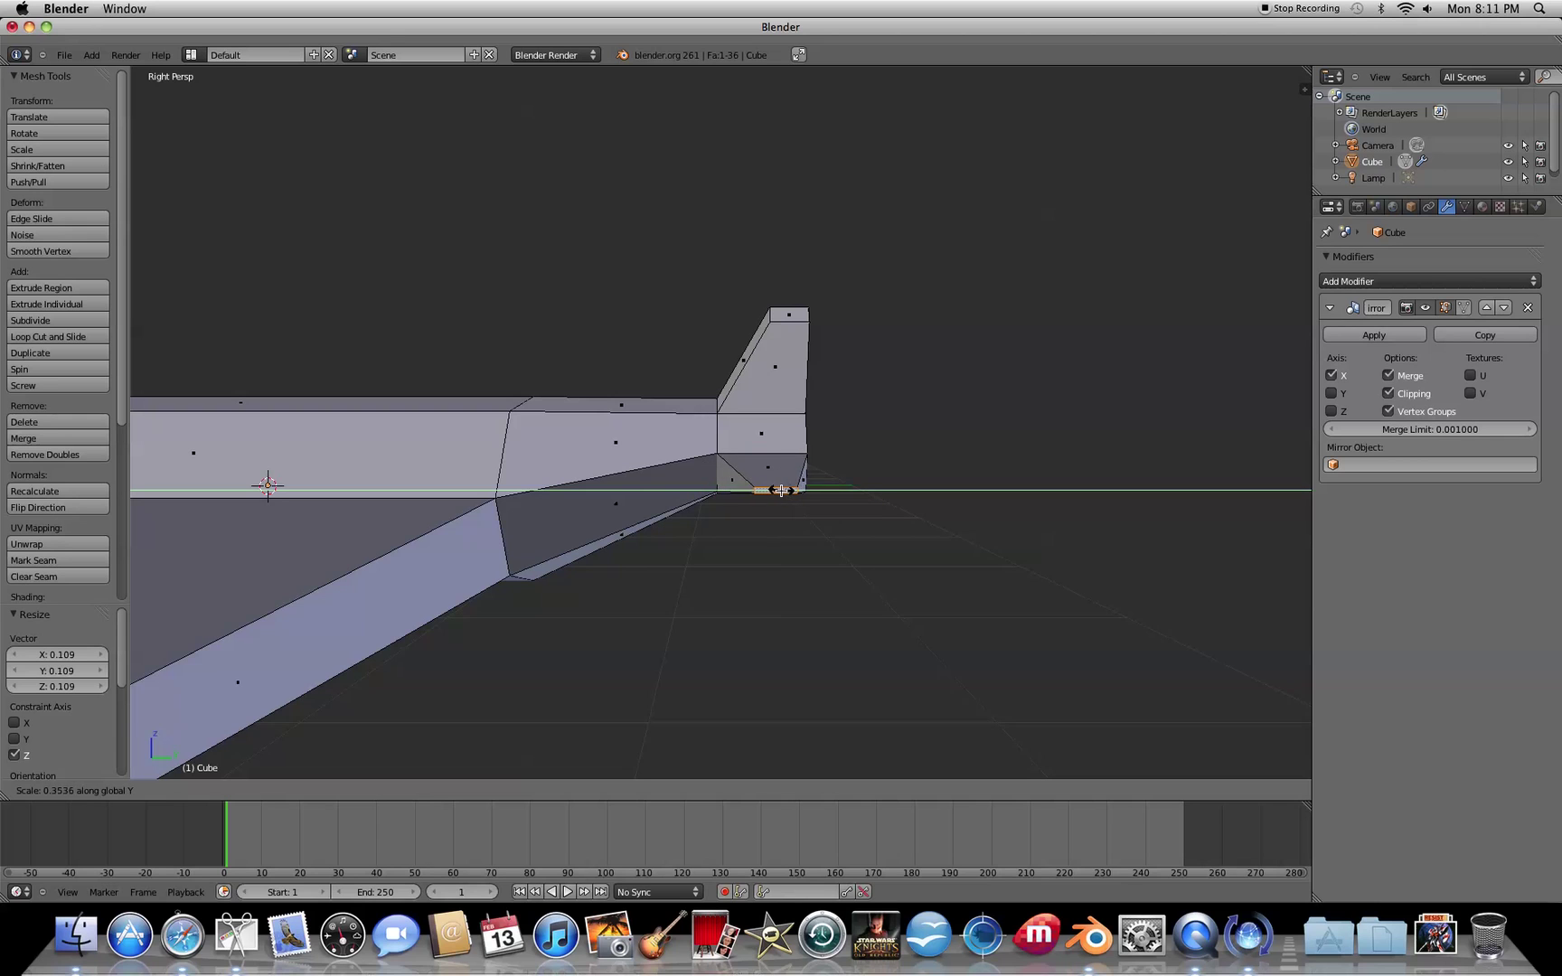
left_click(781, 491)
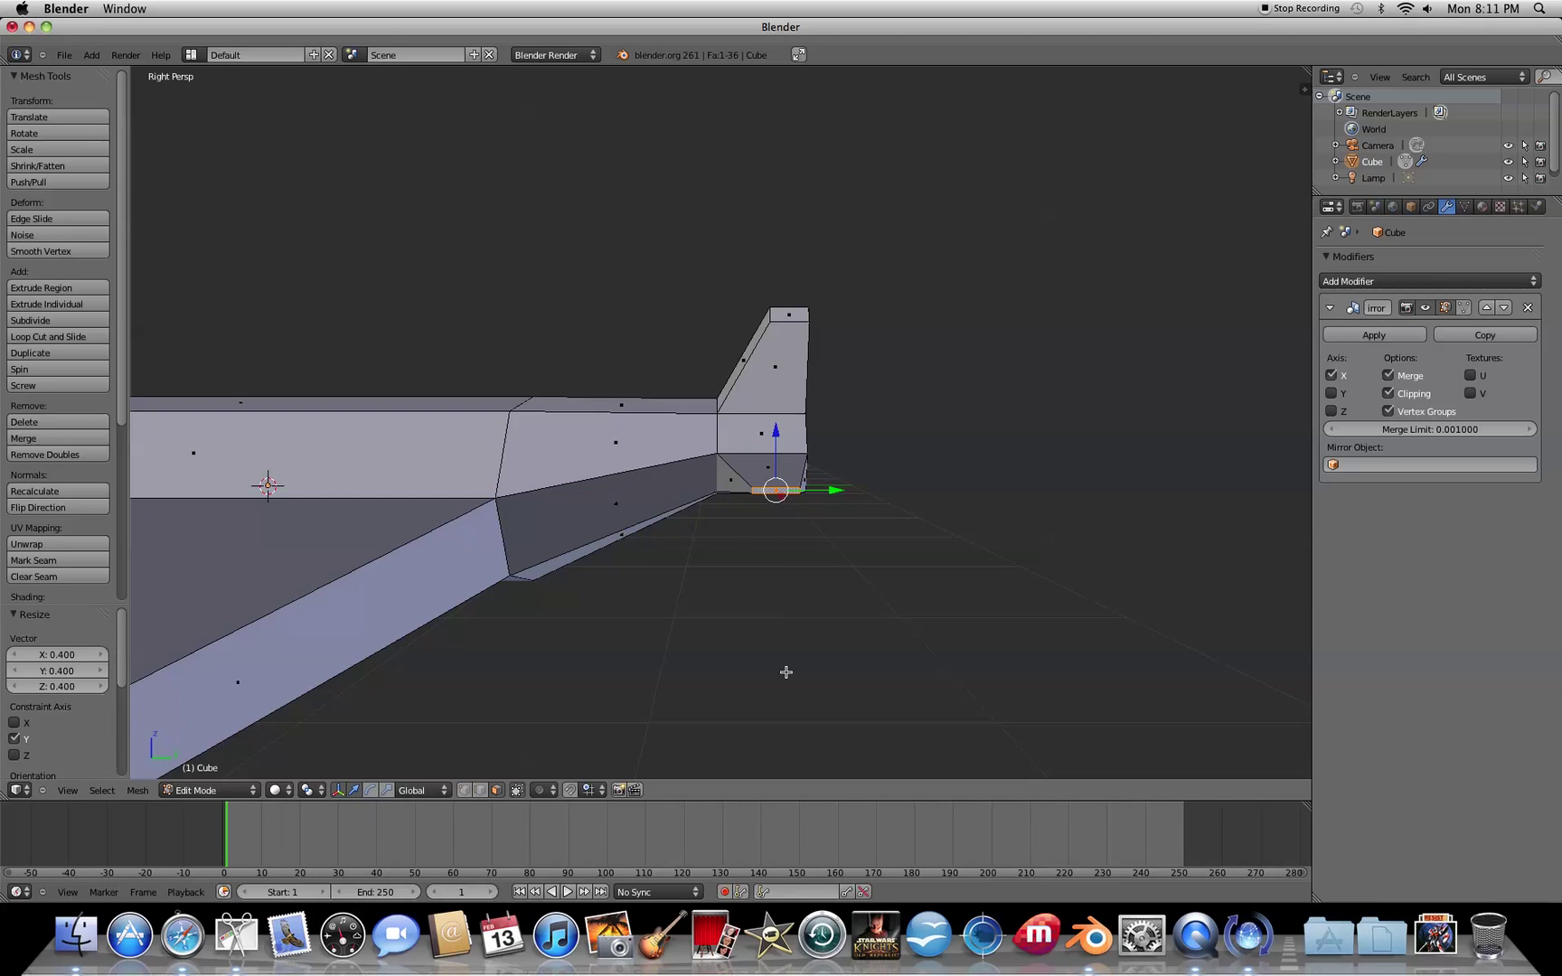
In top view, sweep the tailplane back by moving its tip face along Y by about 0.384
key("KP_7")
key("g")
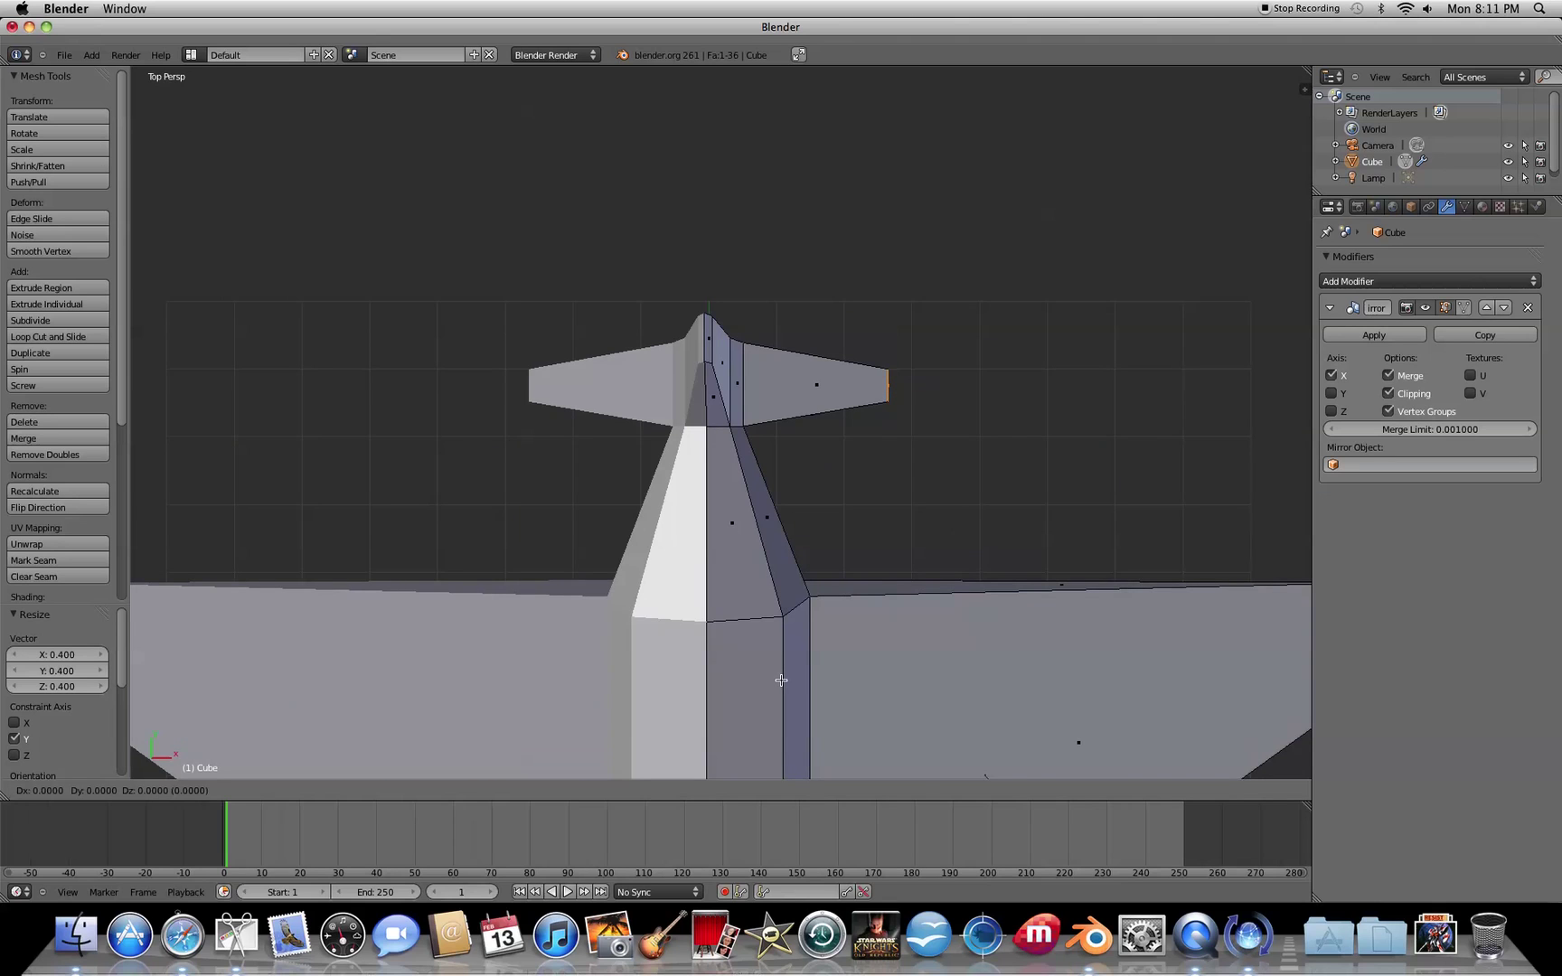
key("y")
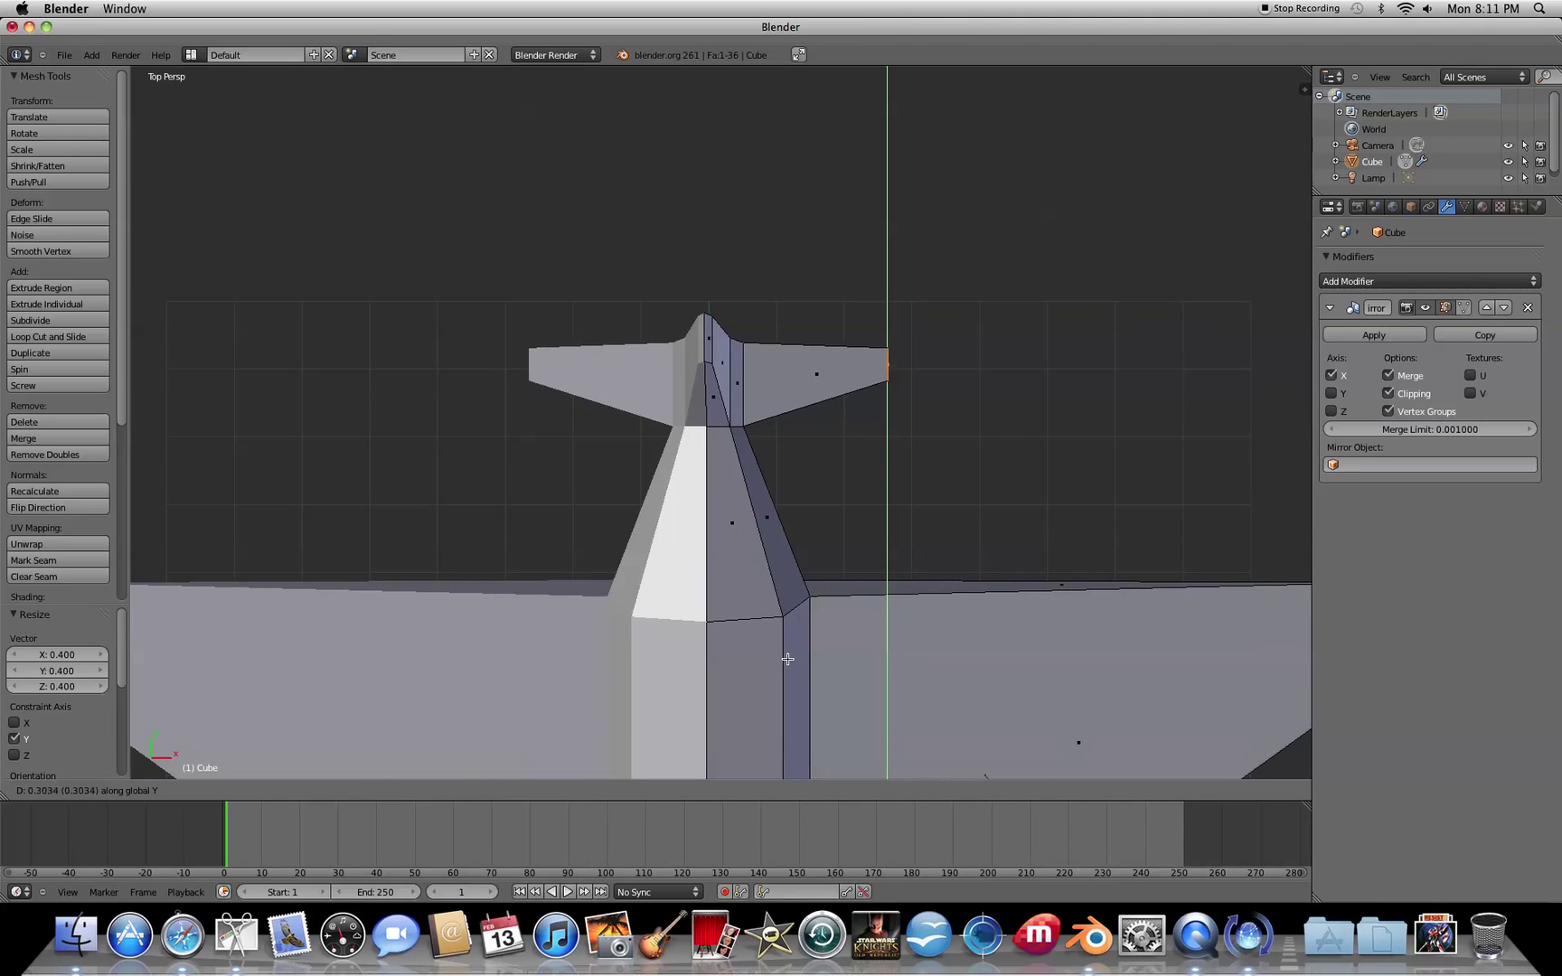
left_click(792, 652)
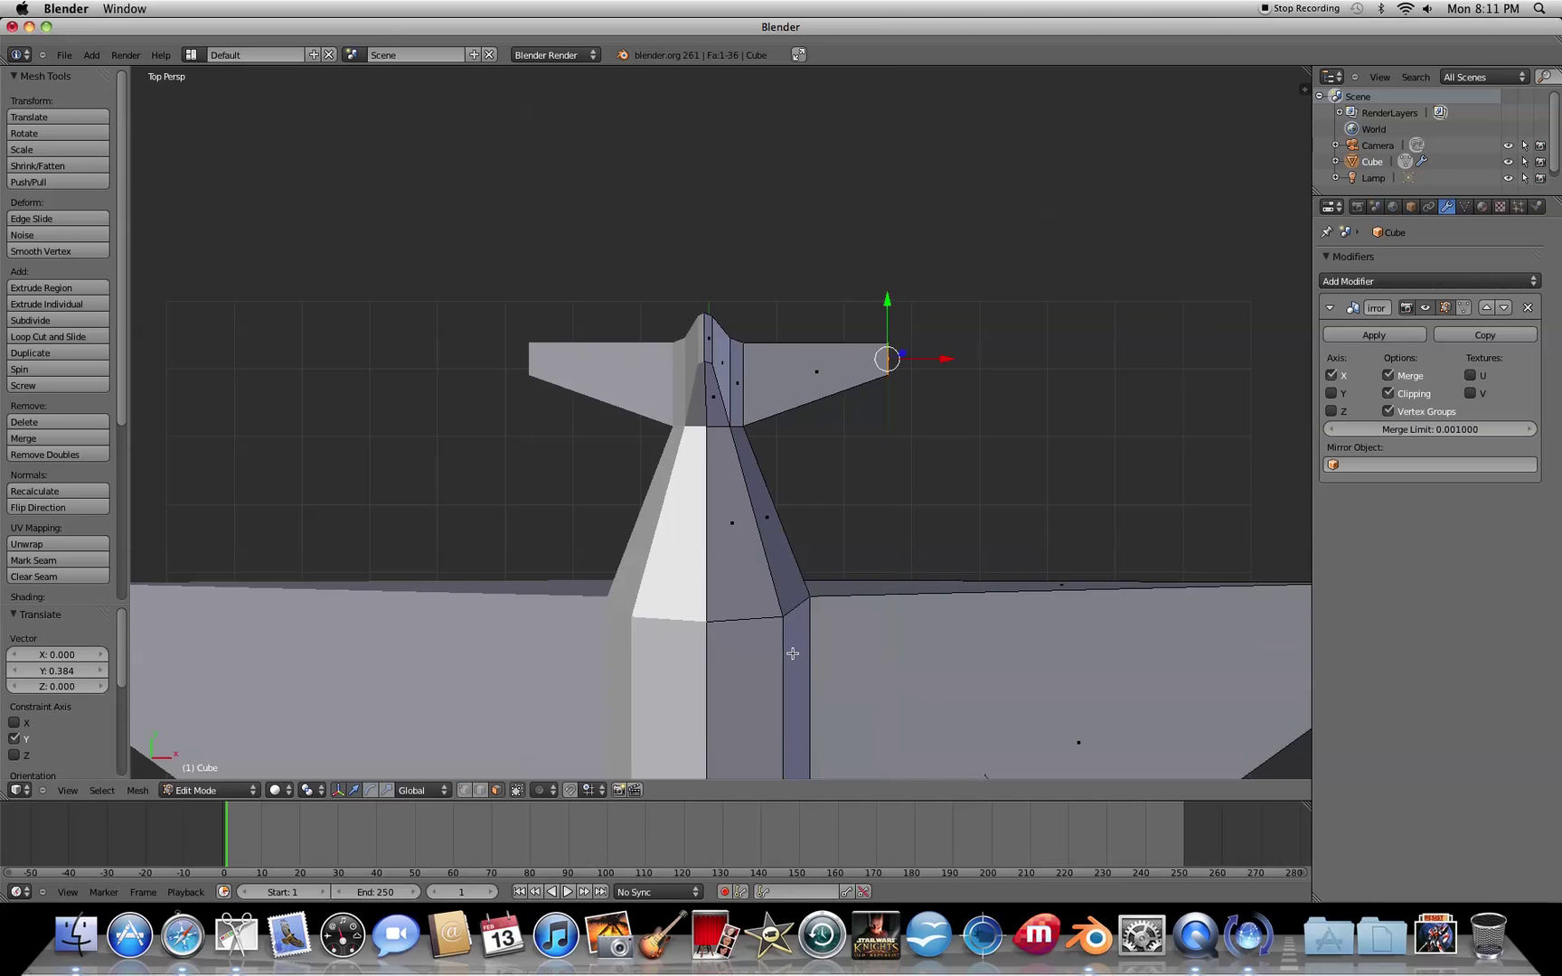
middle_click_drag(911, 714, 478, 625)
scroll(730, 579, "down", 4)
scroll(708, 533, "down", 3)
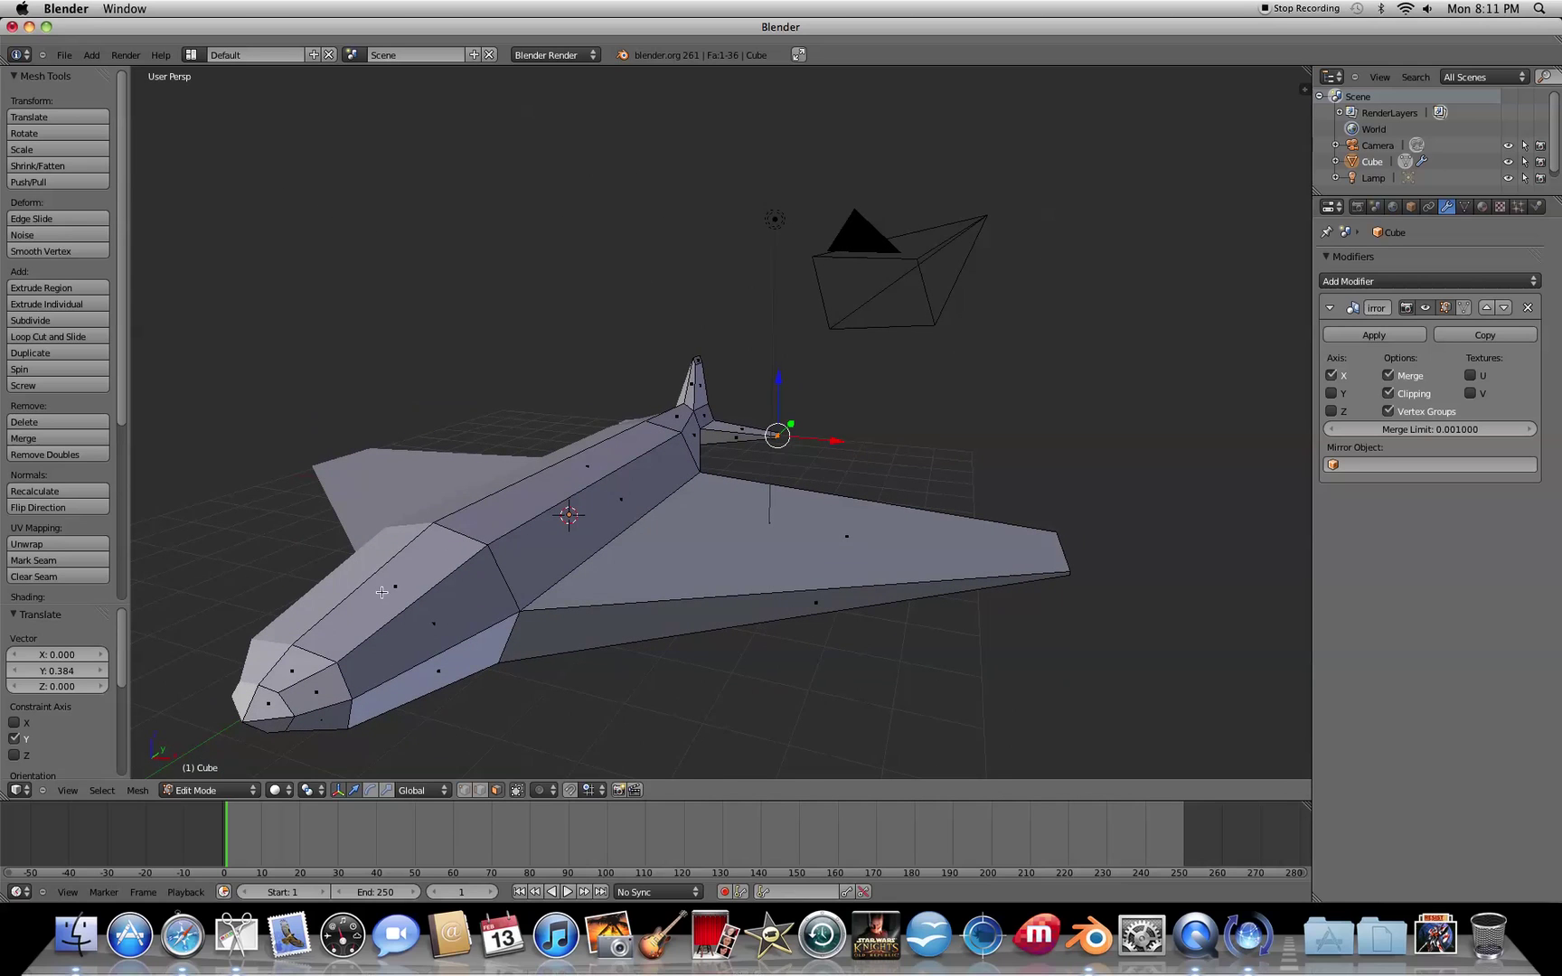
Extrude the top face of the forward fuselage upward along Z by about 0.570 to start the cockpit canopy
right_click(430, 568)
middle_click_drag(520, 716, 538, 711)
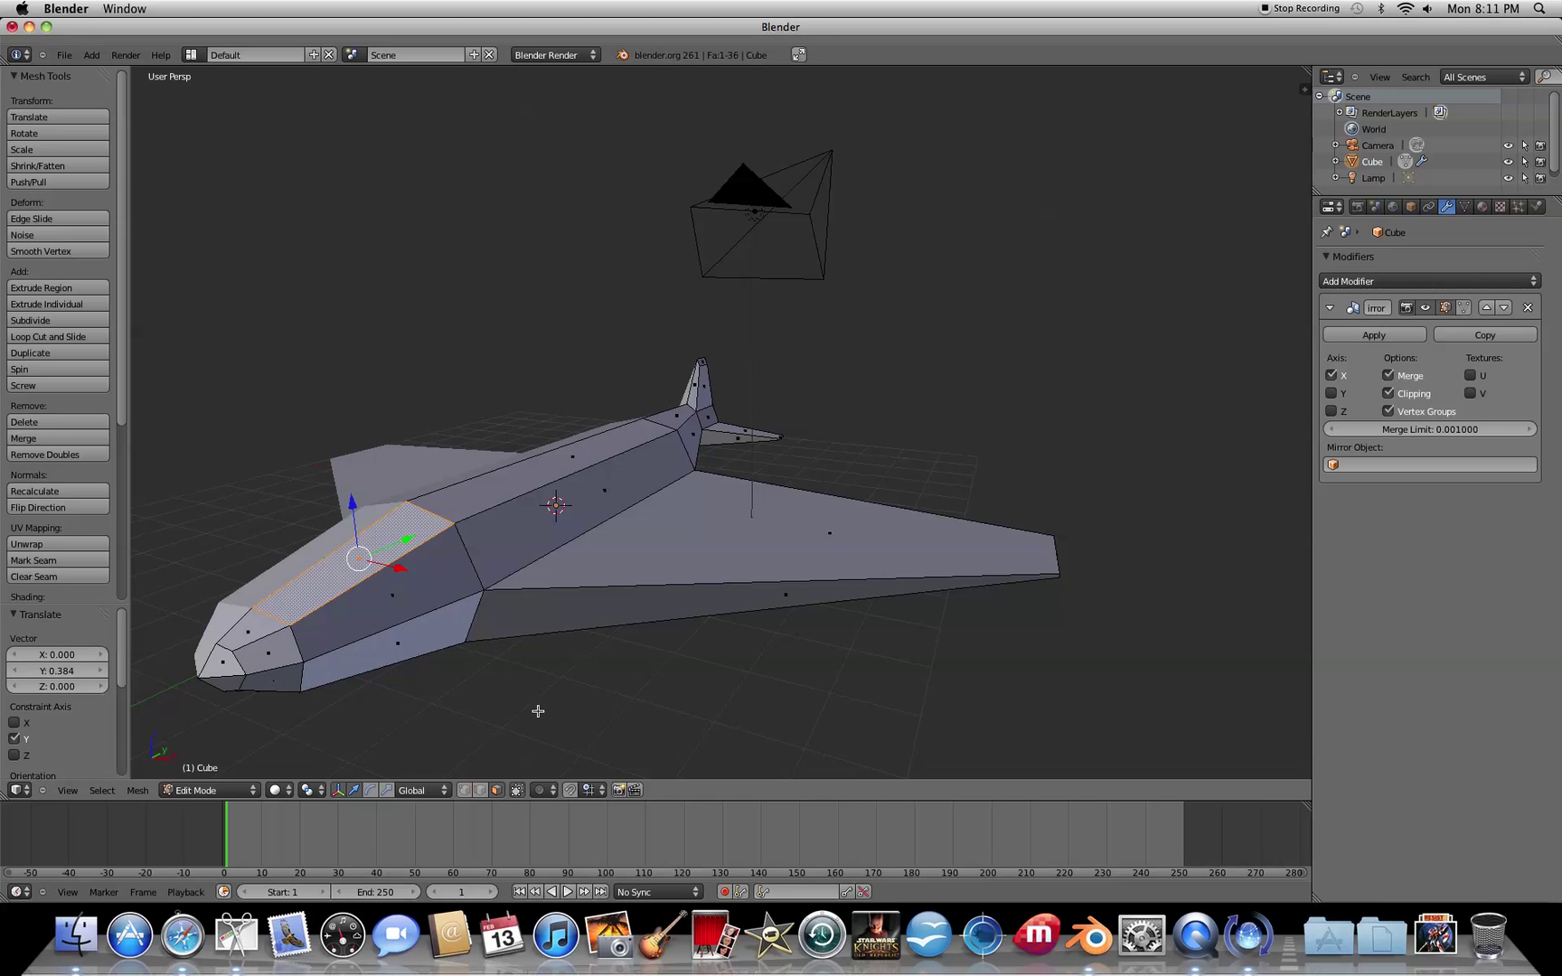
key("e")
key("z")
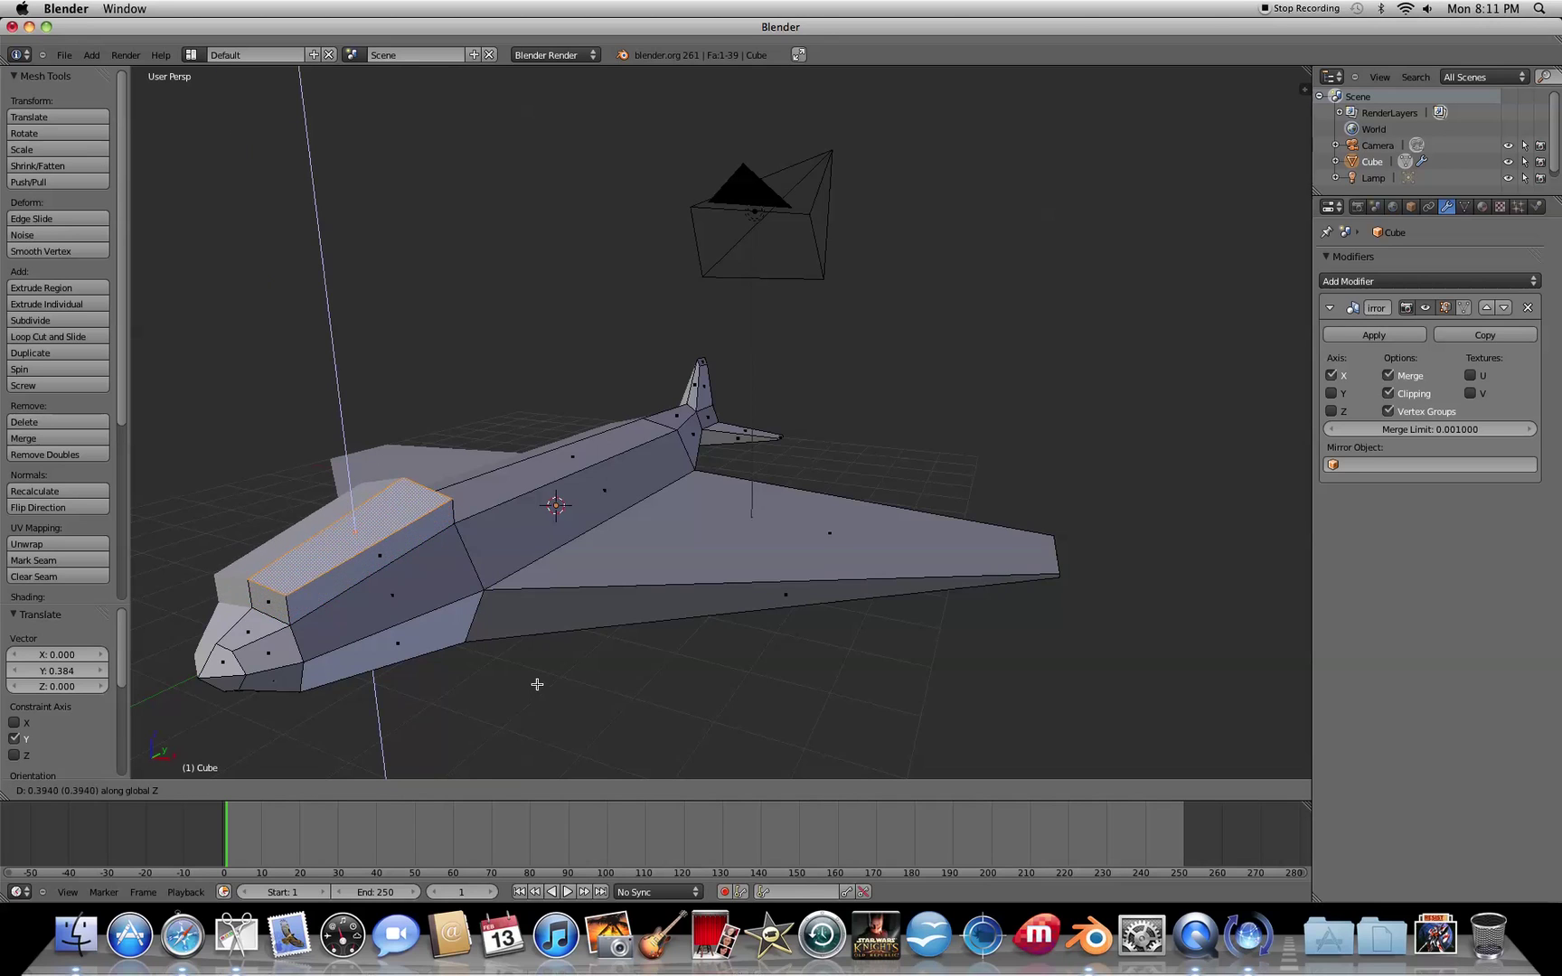
left_click(534, 670)
Scale the canopy's top face uniformly to about 0.543
key("s")
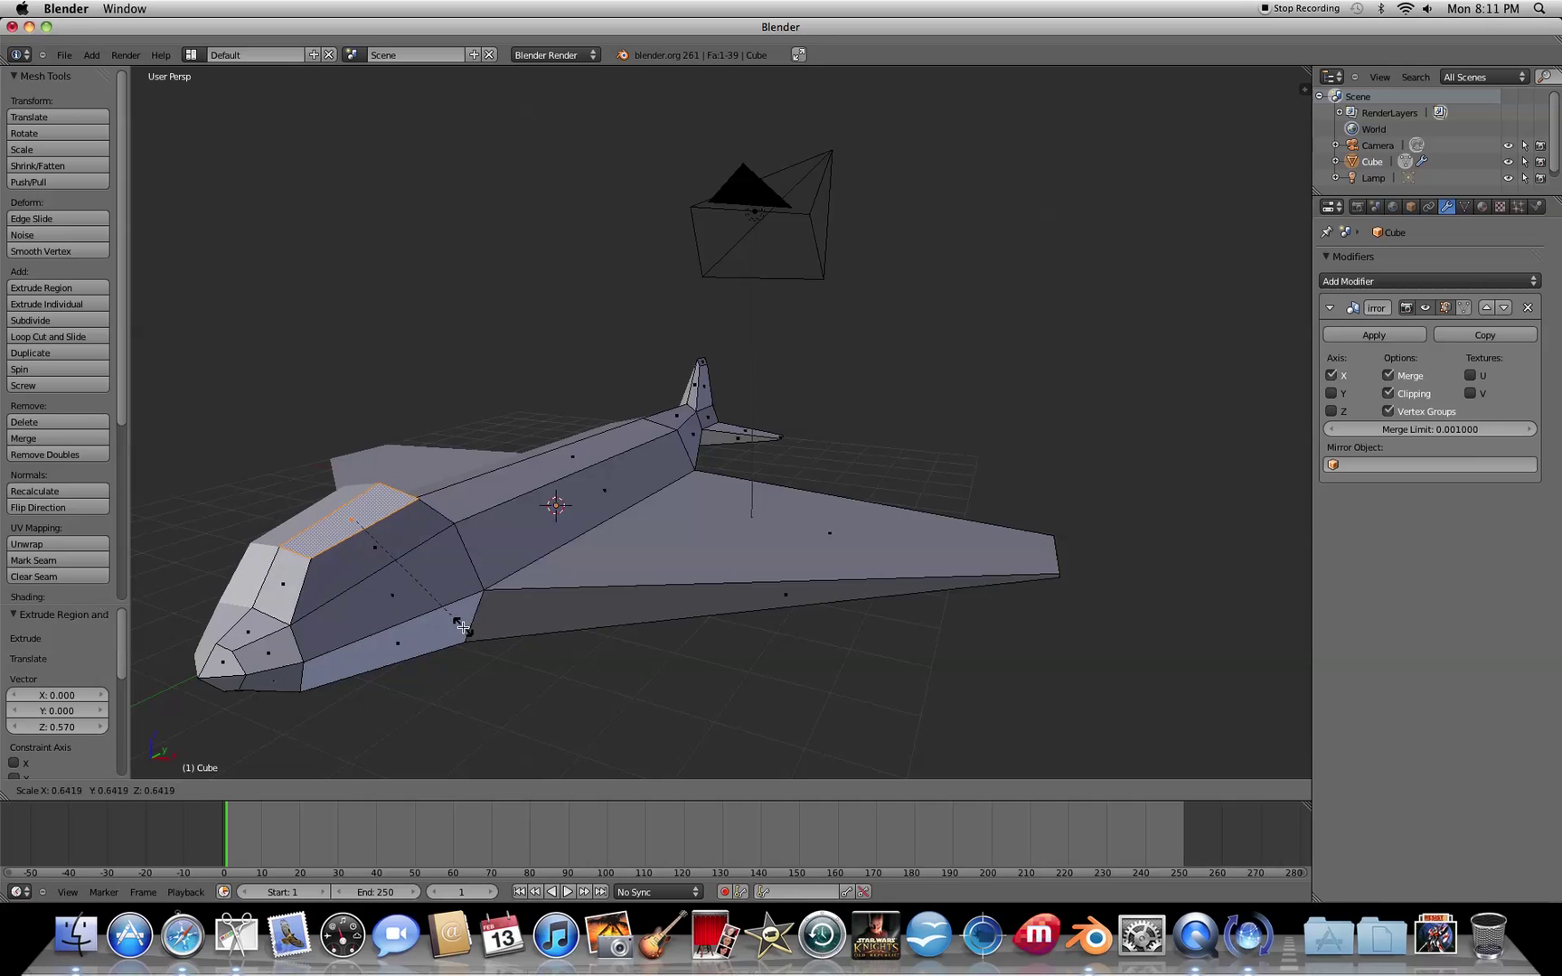
left_click(443, 614)
middle_click_drag(428, 643, 500, 776)
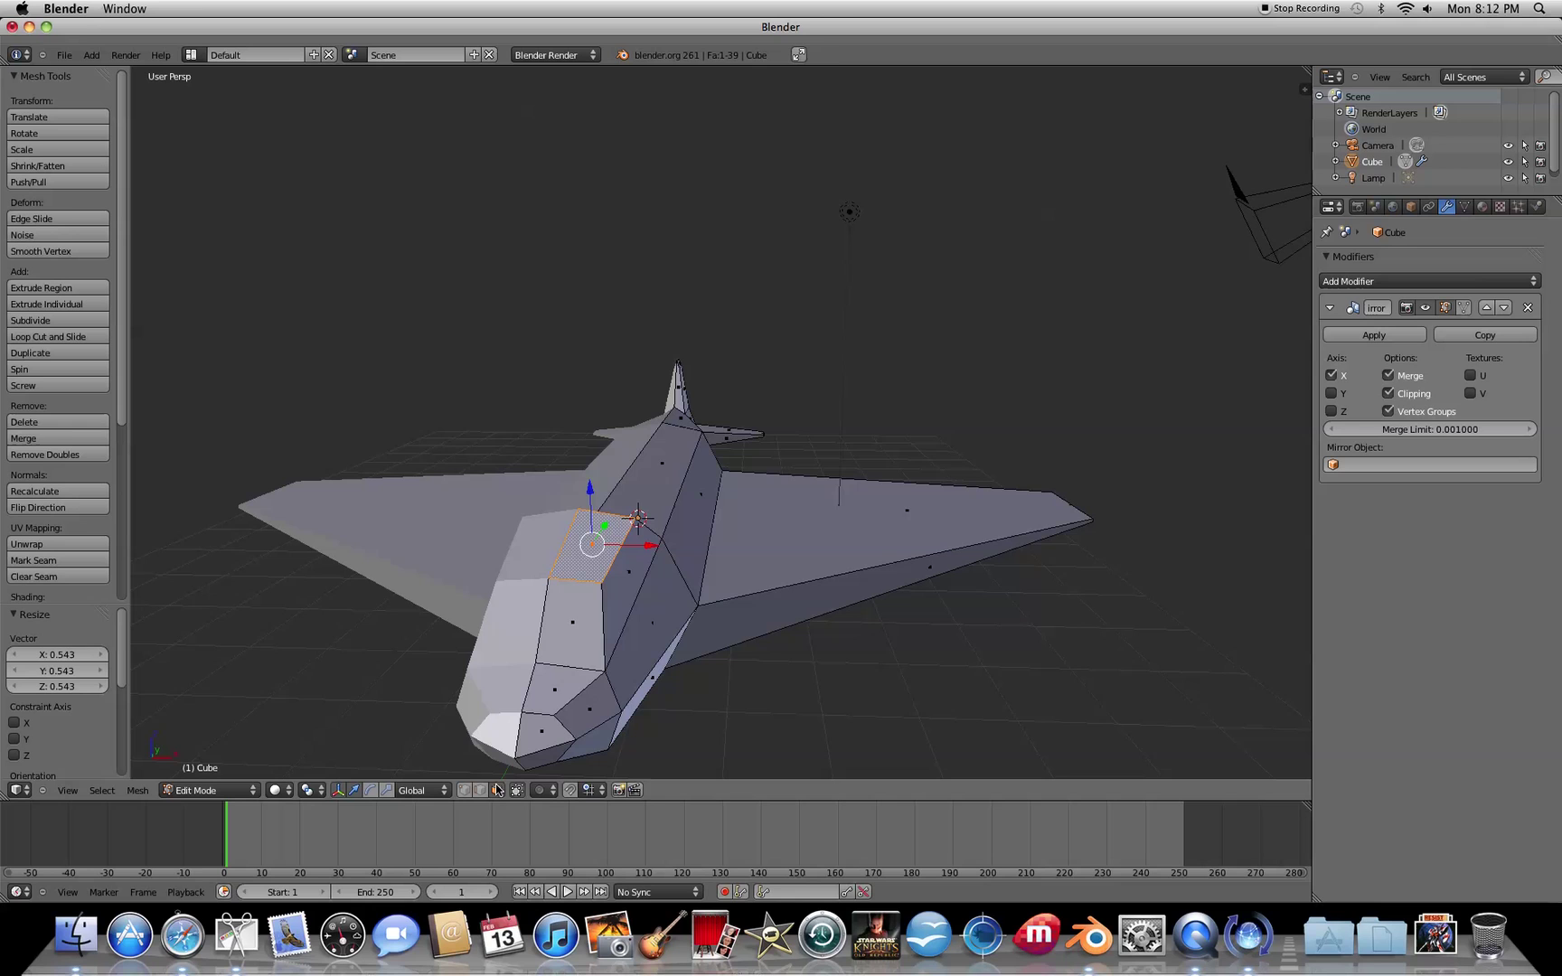
In edge select mode, move the canopy's front outer side edge inward along X by about -0.240
left_click(481, 792)
right_click(603, 622)
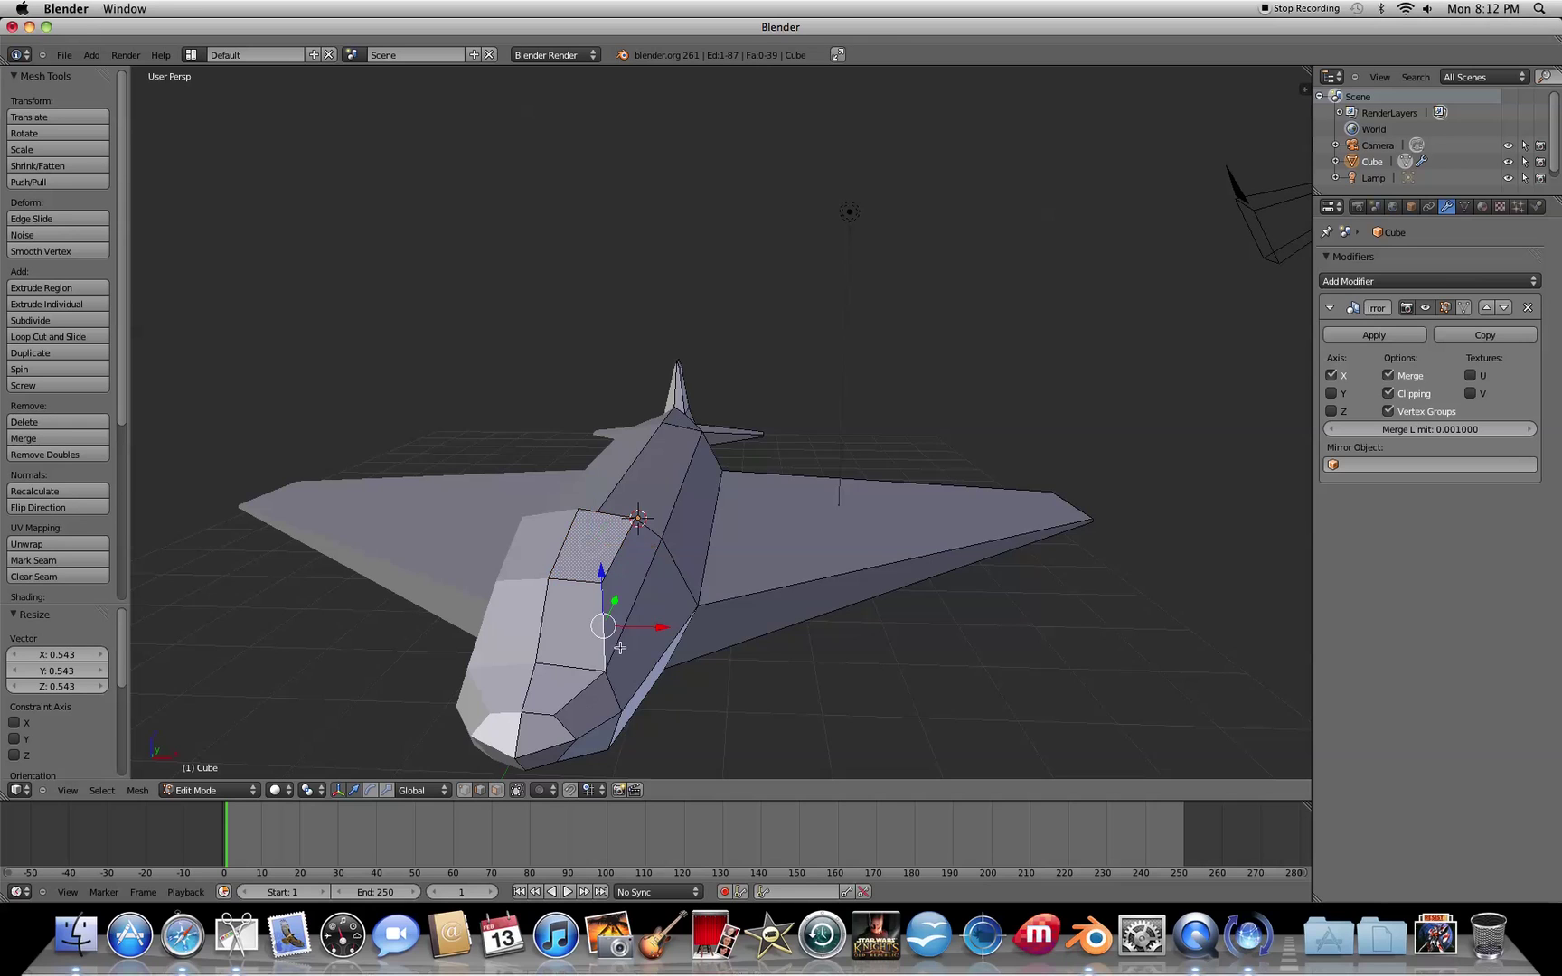
key("g")
key("x")
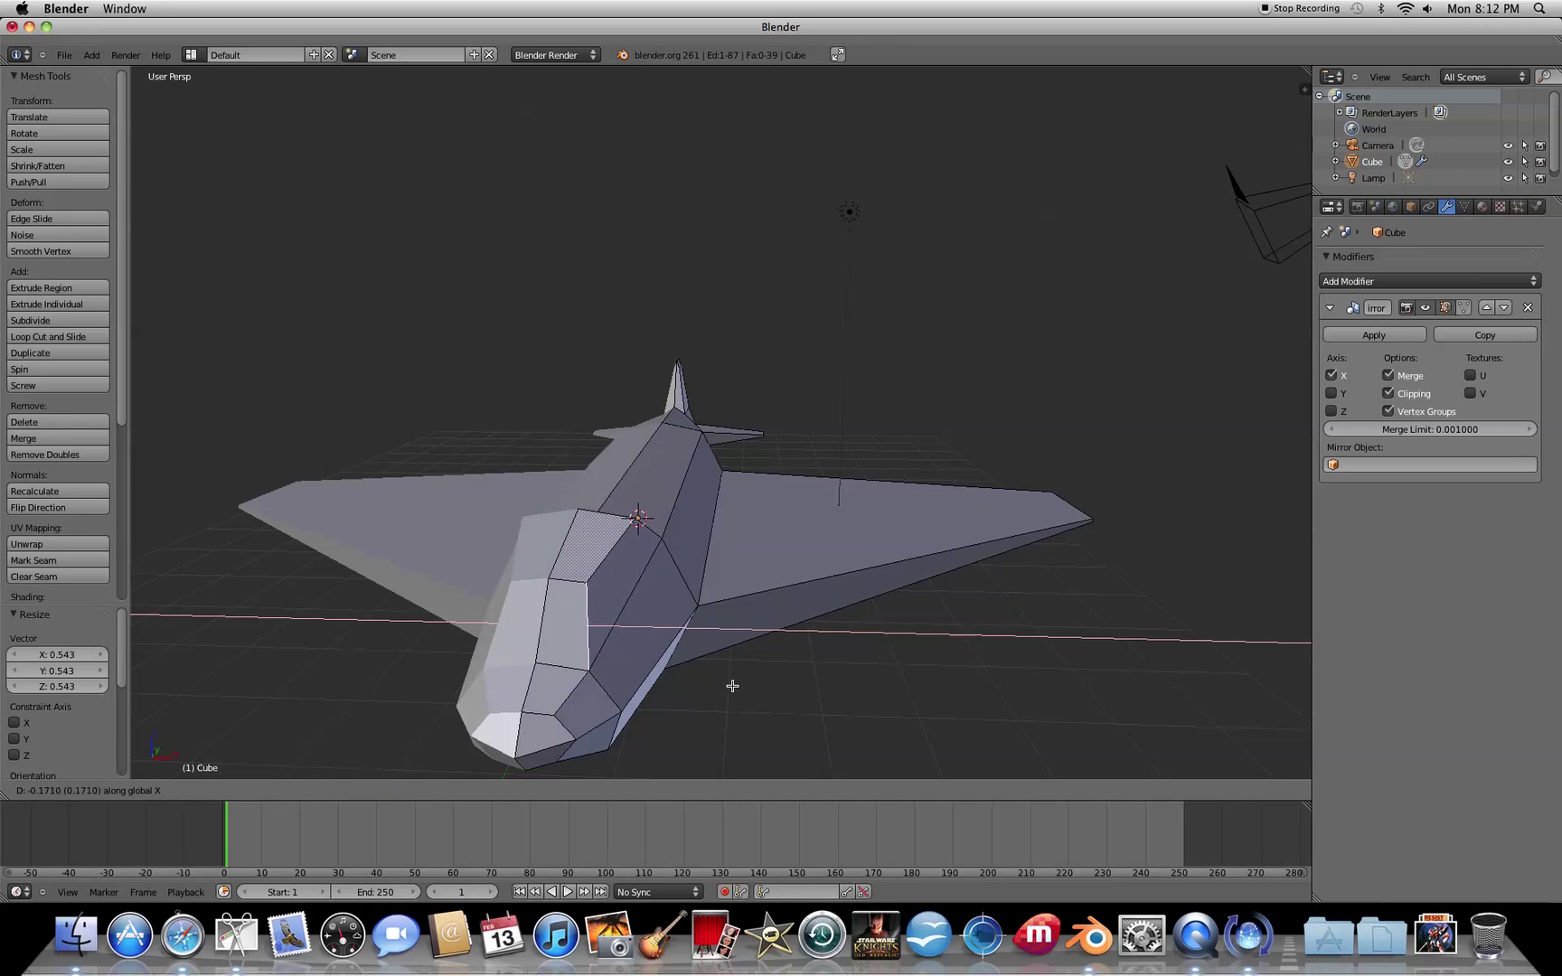
left_click(729, 688)
Narrow the edge at the rear of the canopy by scaling it along X to about 0.588
right_click(616, 519)
key("s")
key("x")
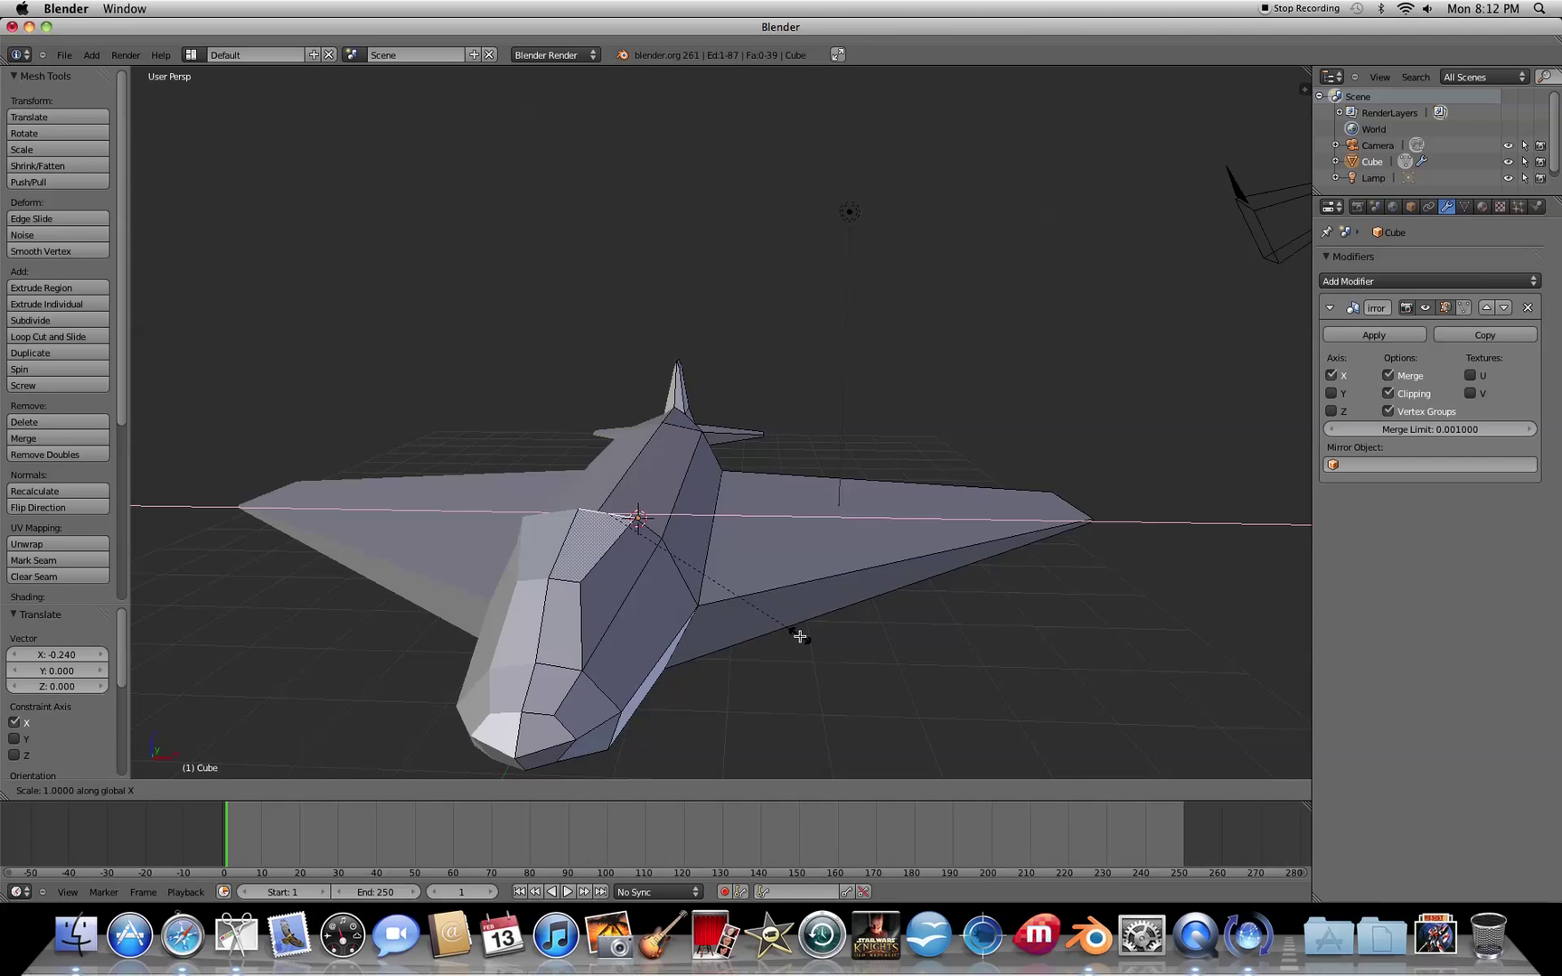
left_click(709, 605)
Move the edge along the canopy's lower side slightly inward along X
middle_click_drag(713, 637, 764, 687)
right_click(730, 553)
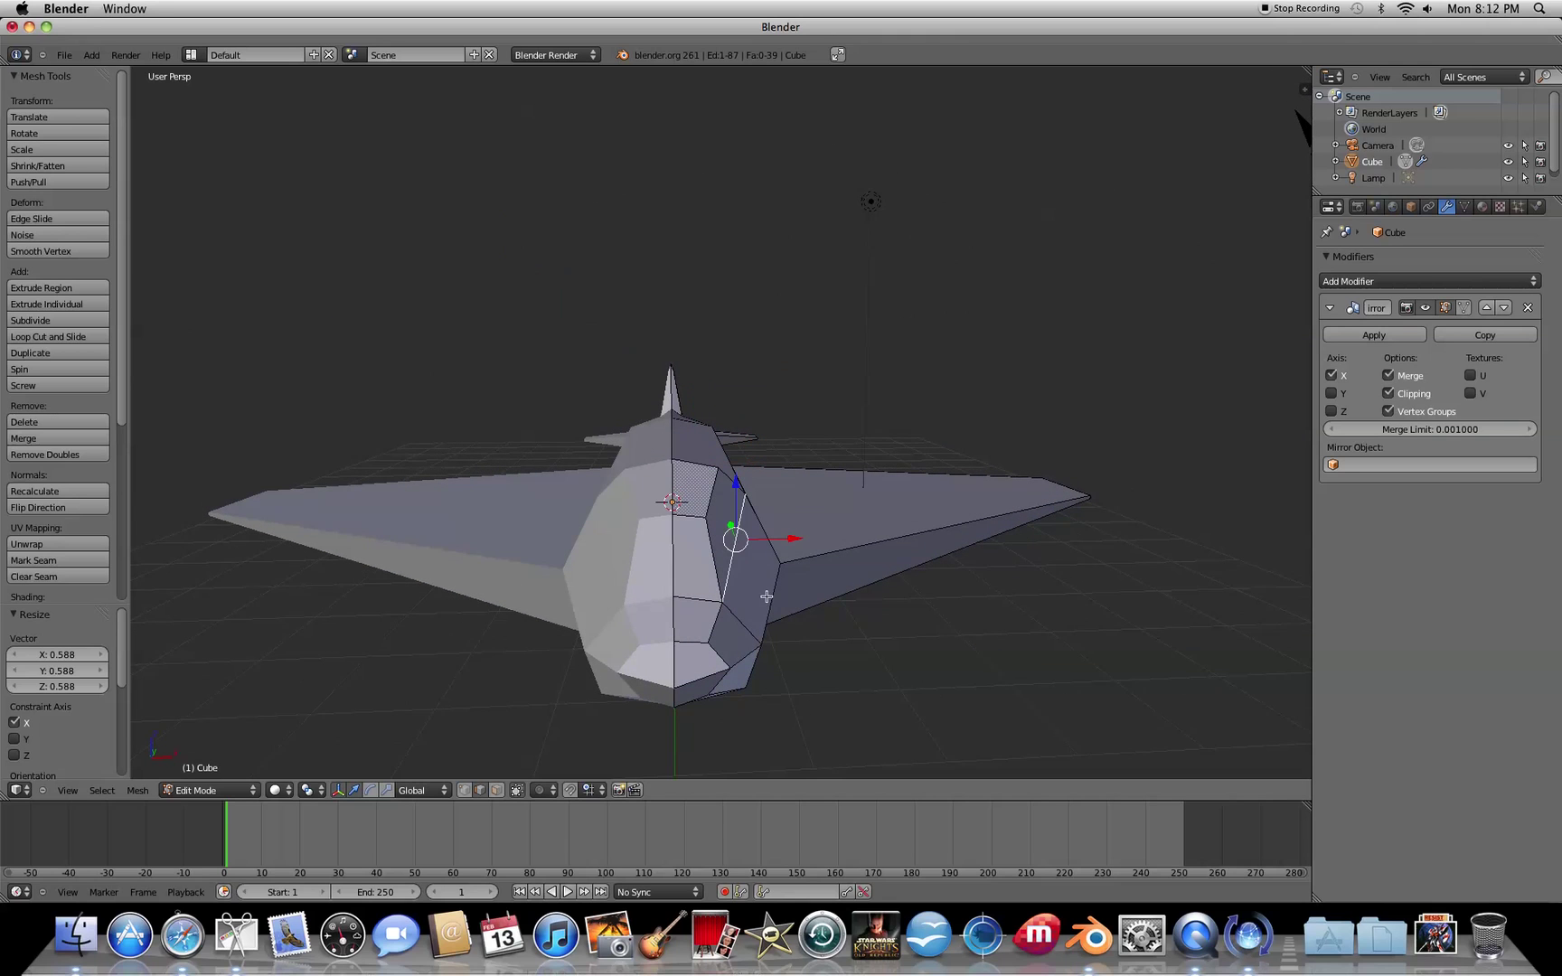
key("g")
key("x")
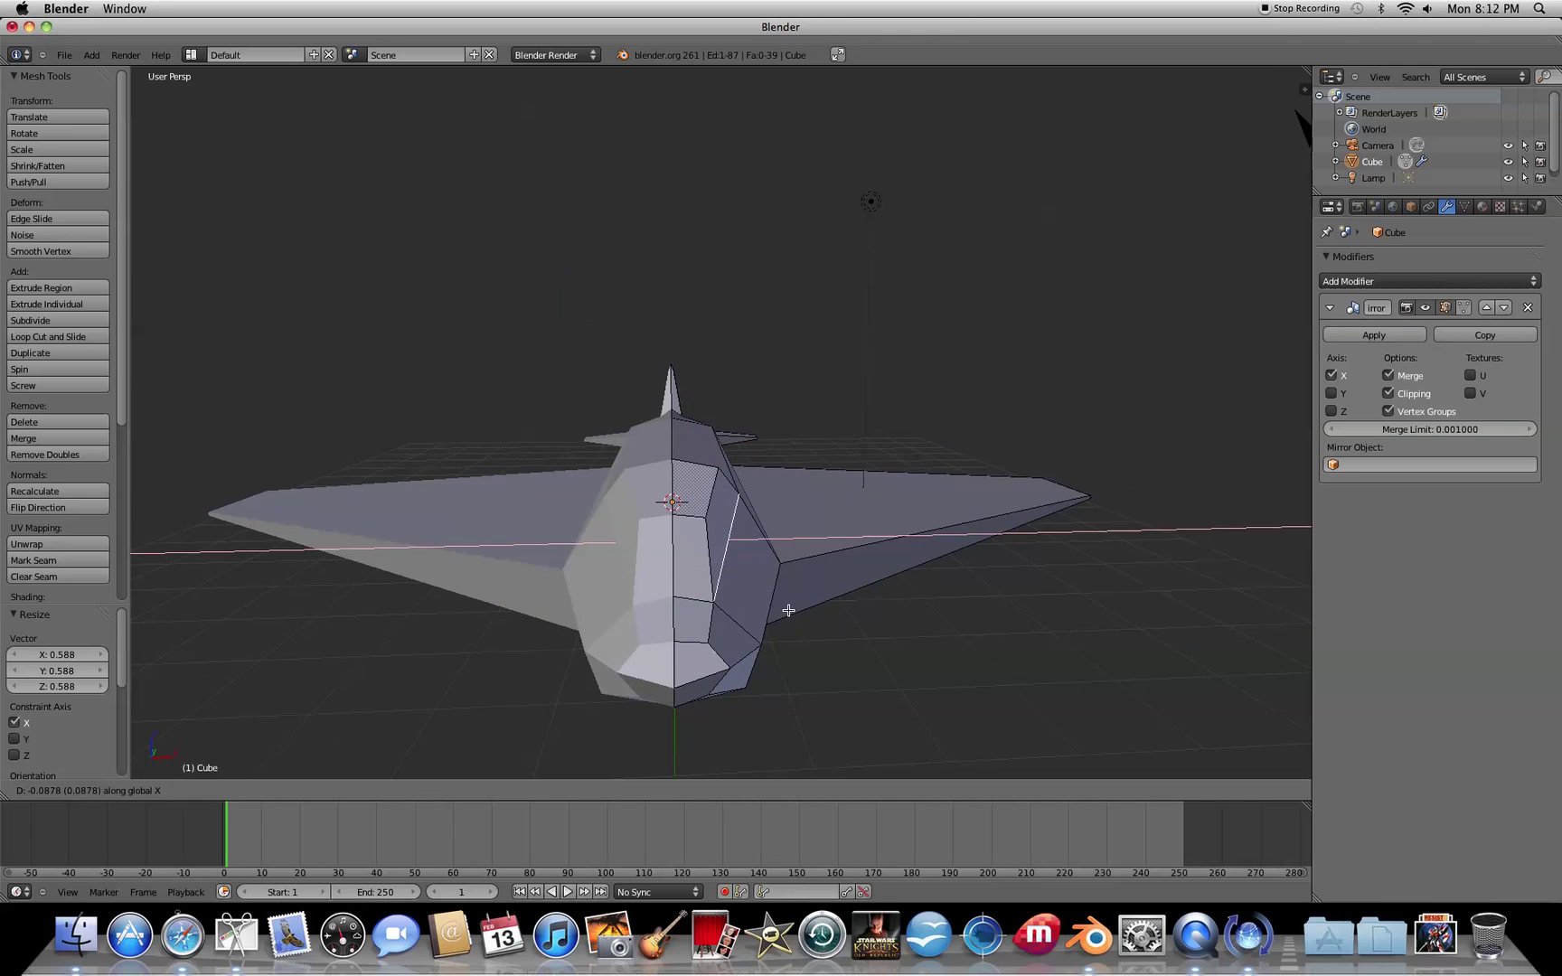
left_click(784, 610)
Deselect everything and add a Subdivision Surface modifier to the airplane
middle_click_drag(834, 613, 731, 660)
key("a")
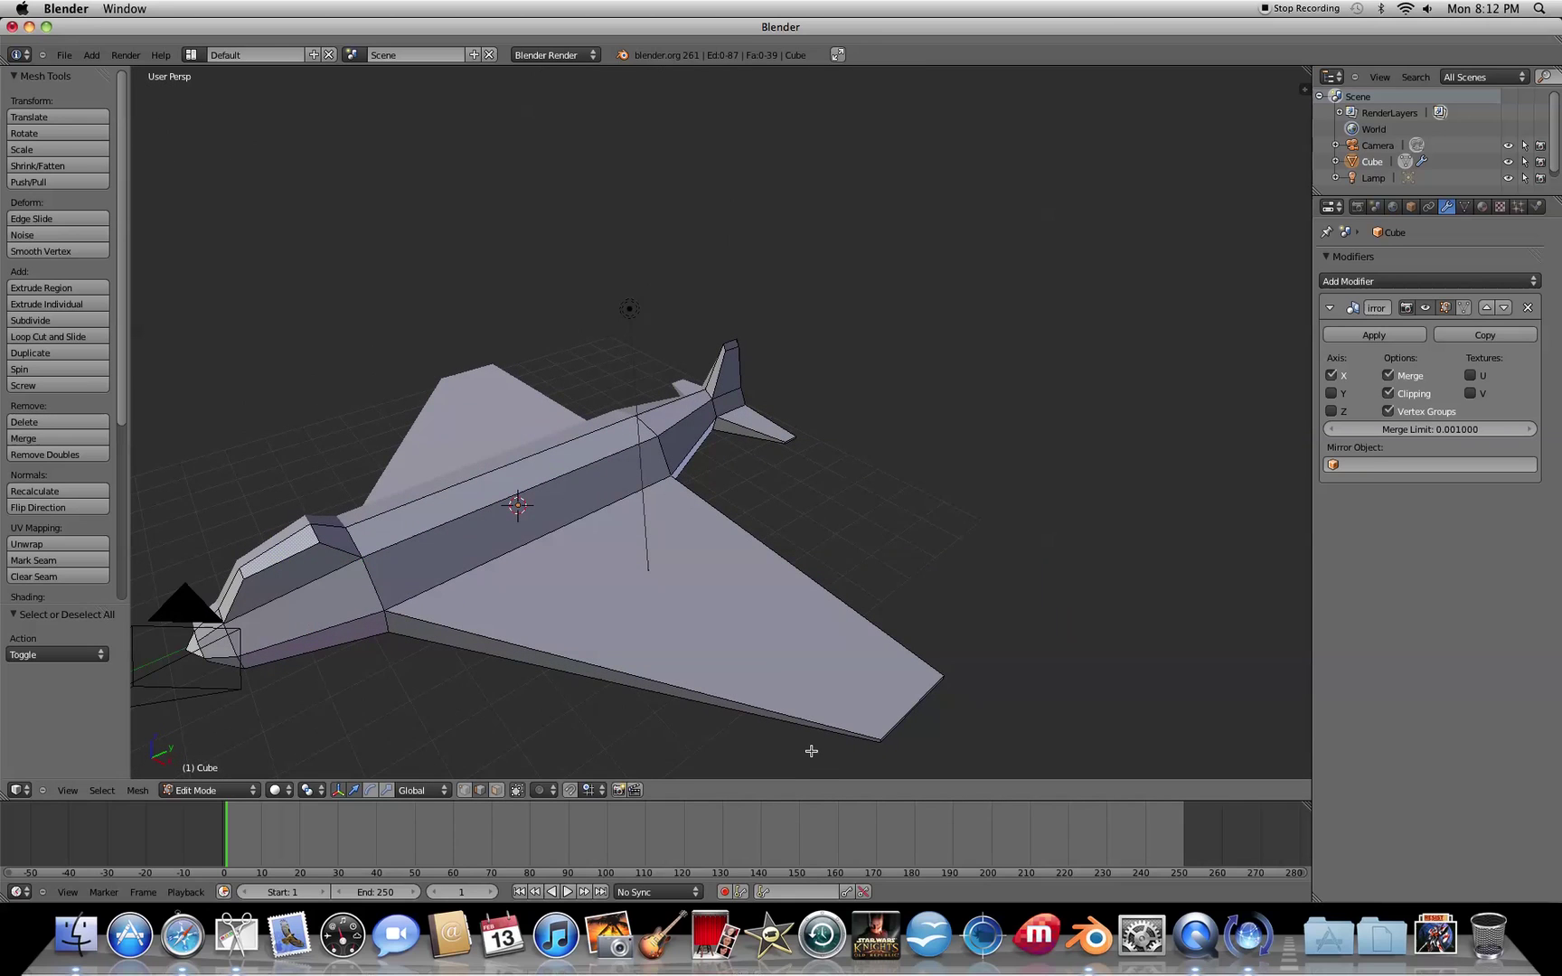
left_click(1470, 283)
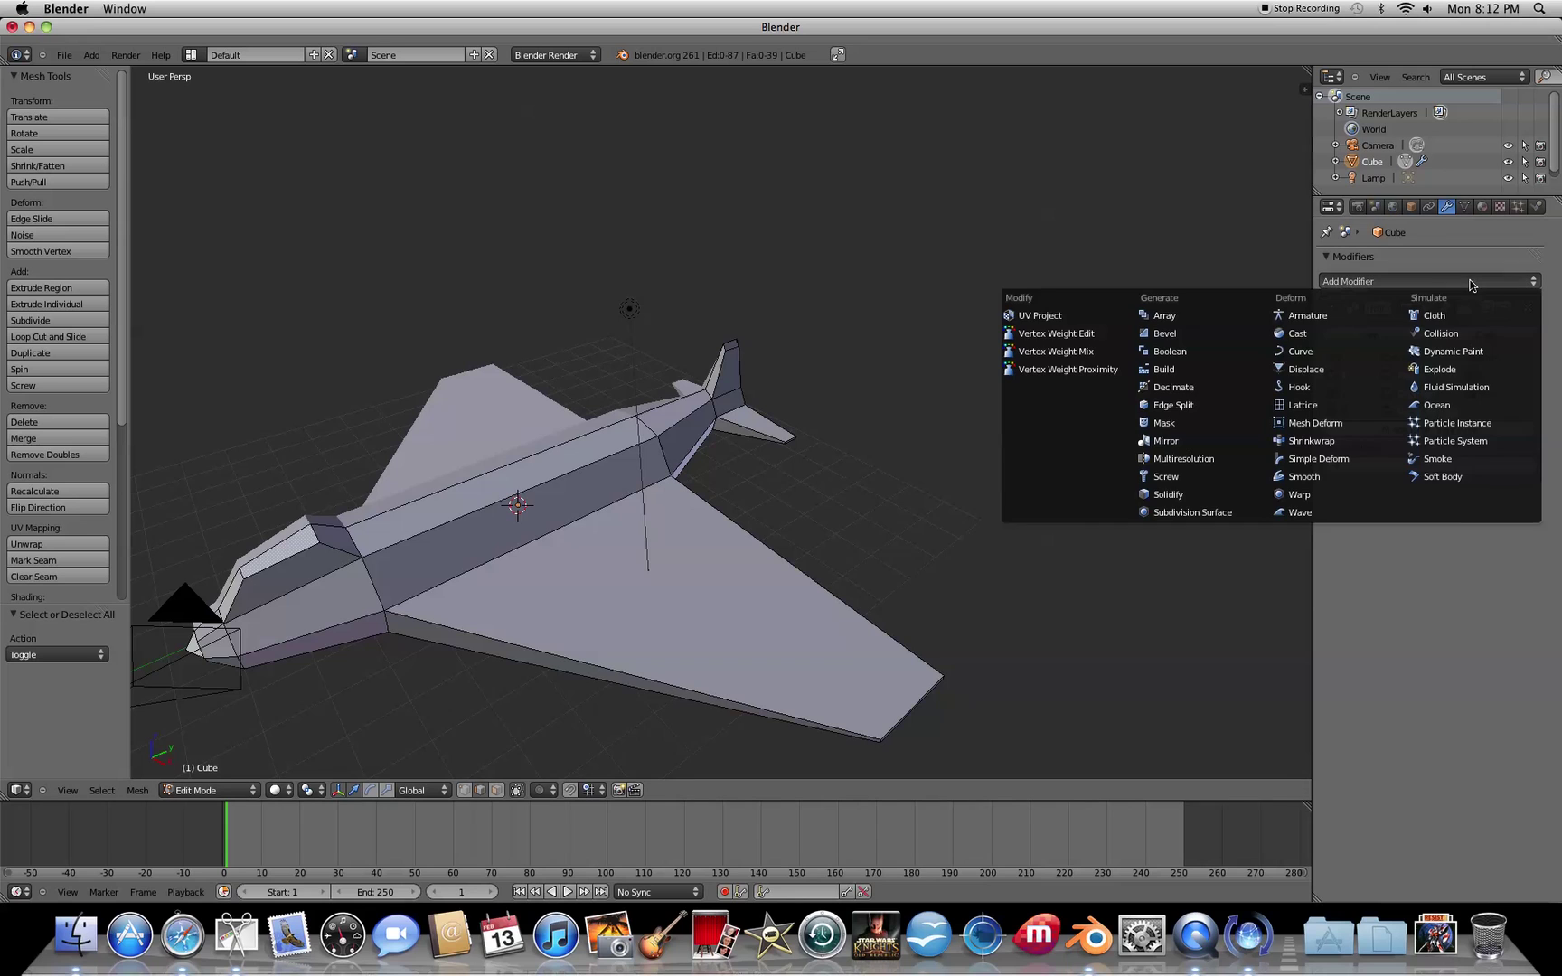
left_click(1178, 508)
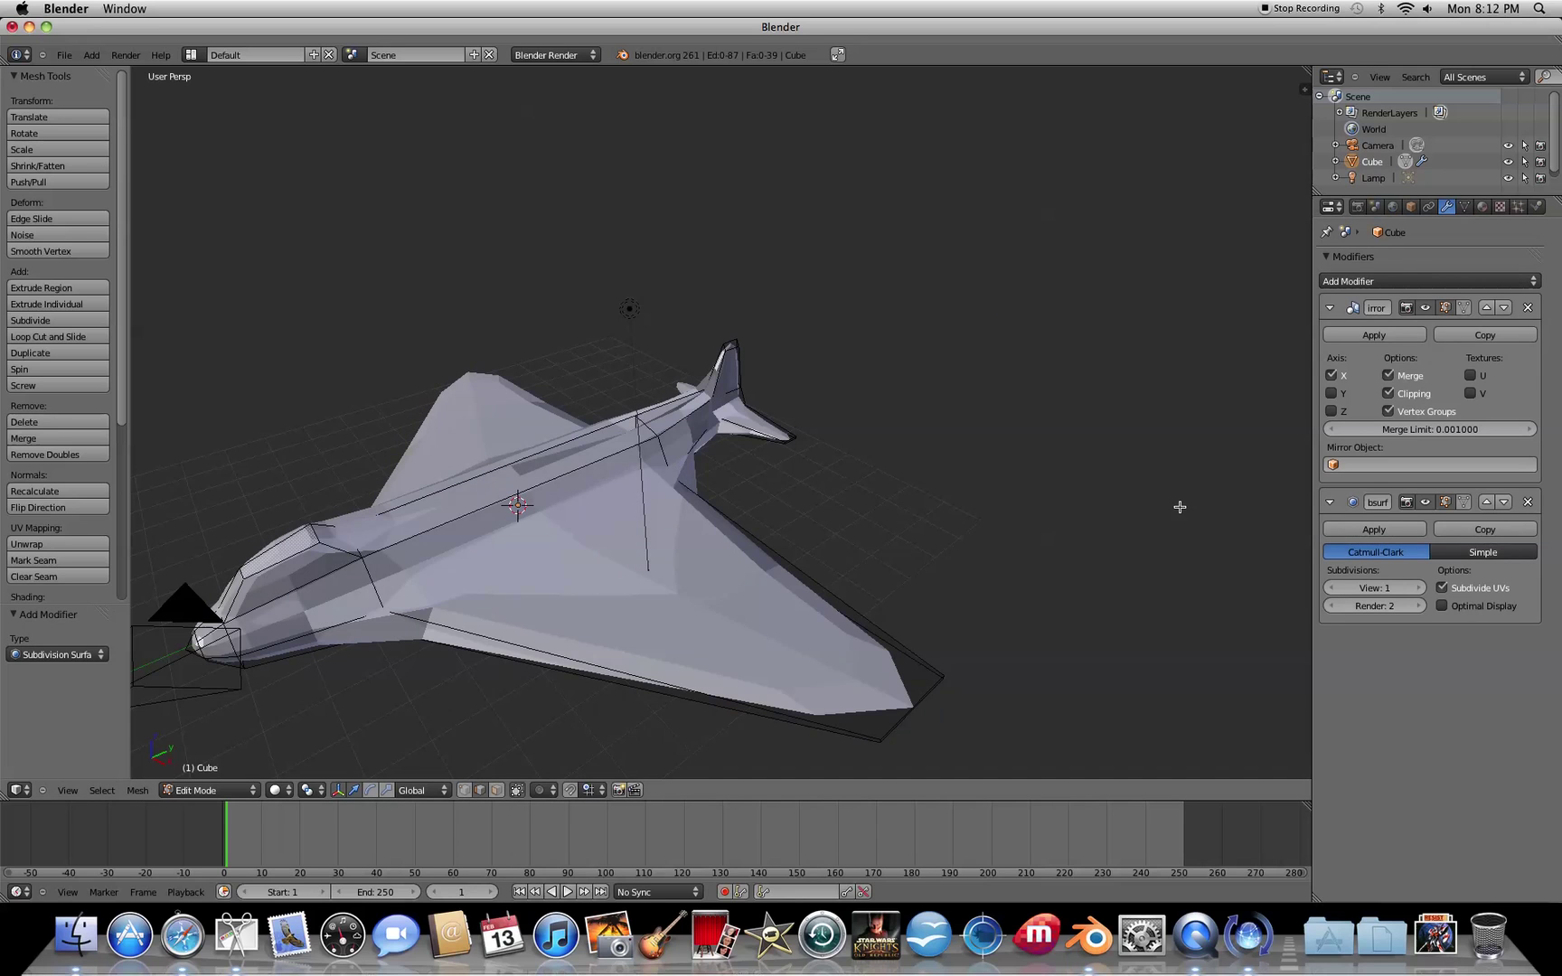
In face select mode, delete the internal face on the rear fuselage's mirror plane just ahead of the tail fin
middle_click_drag(840, 591, 728, 637)
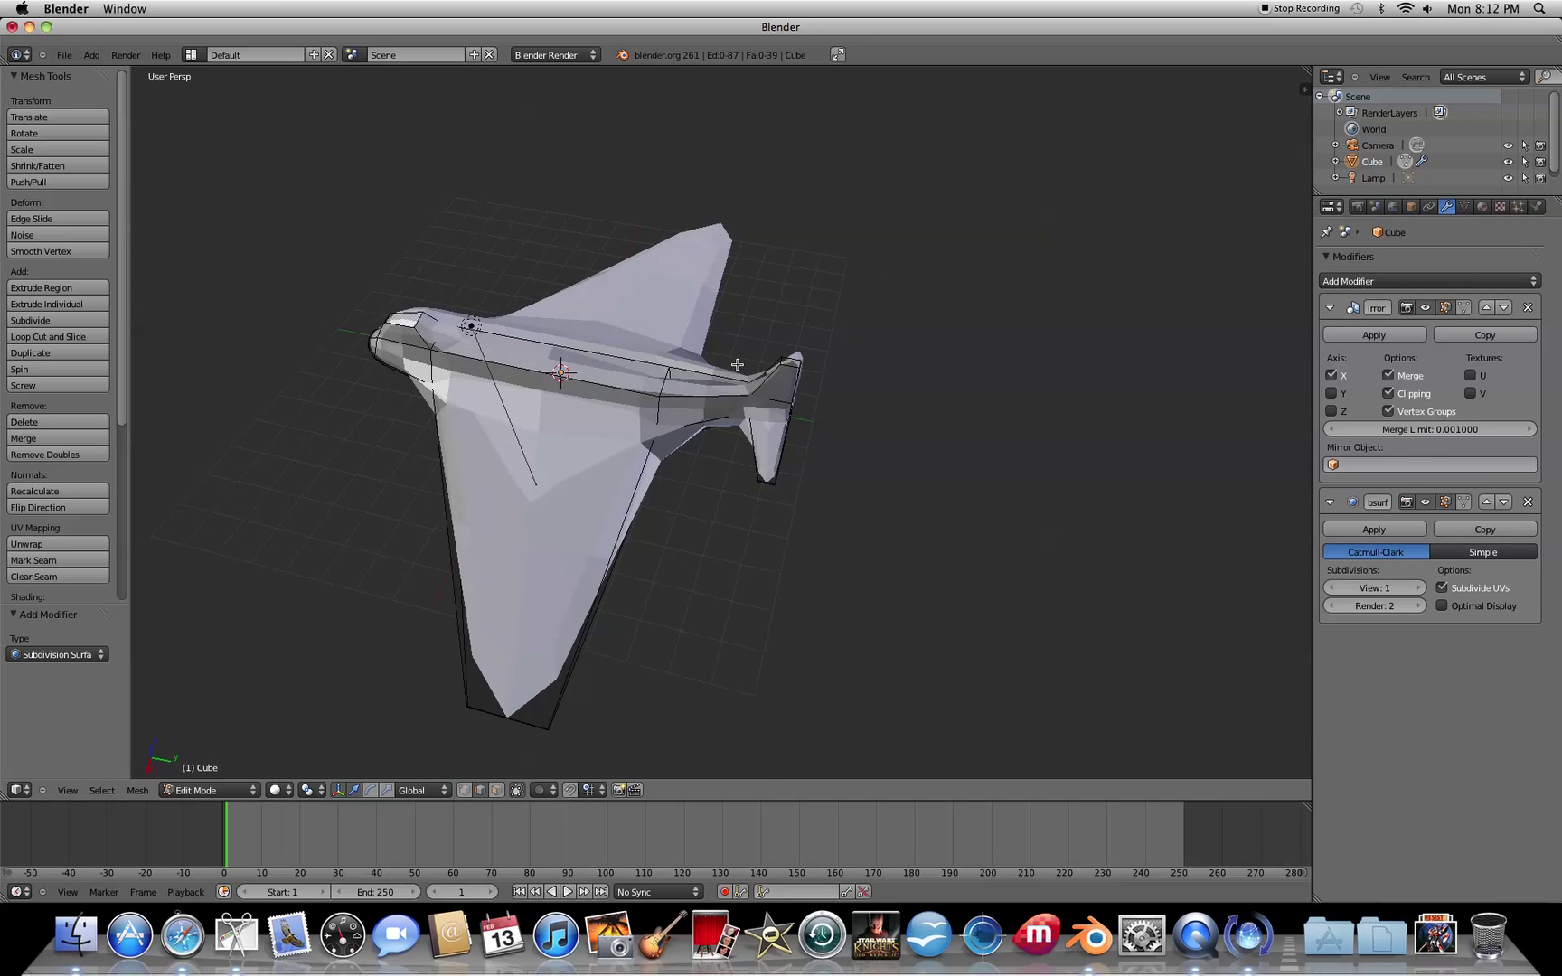
scroll(736, 366, "up", 6)
middle_click_drag(728, 317, 664, 304)
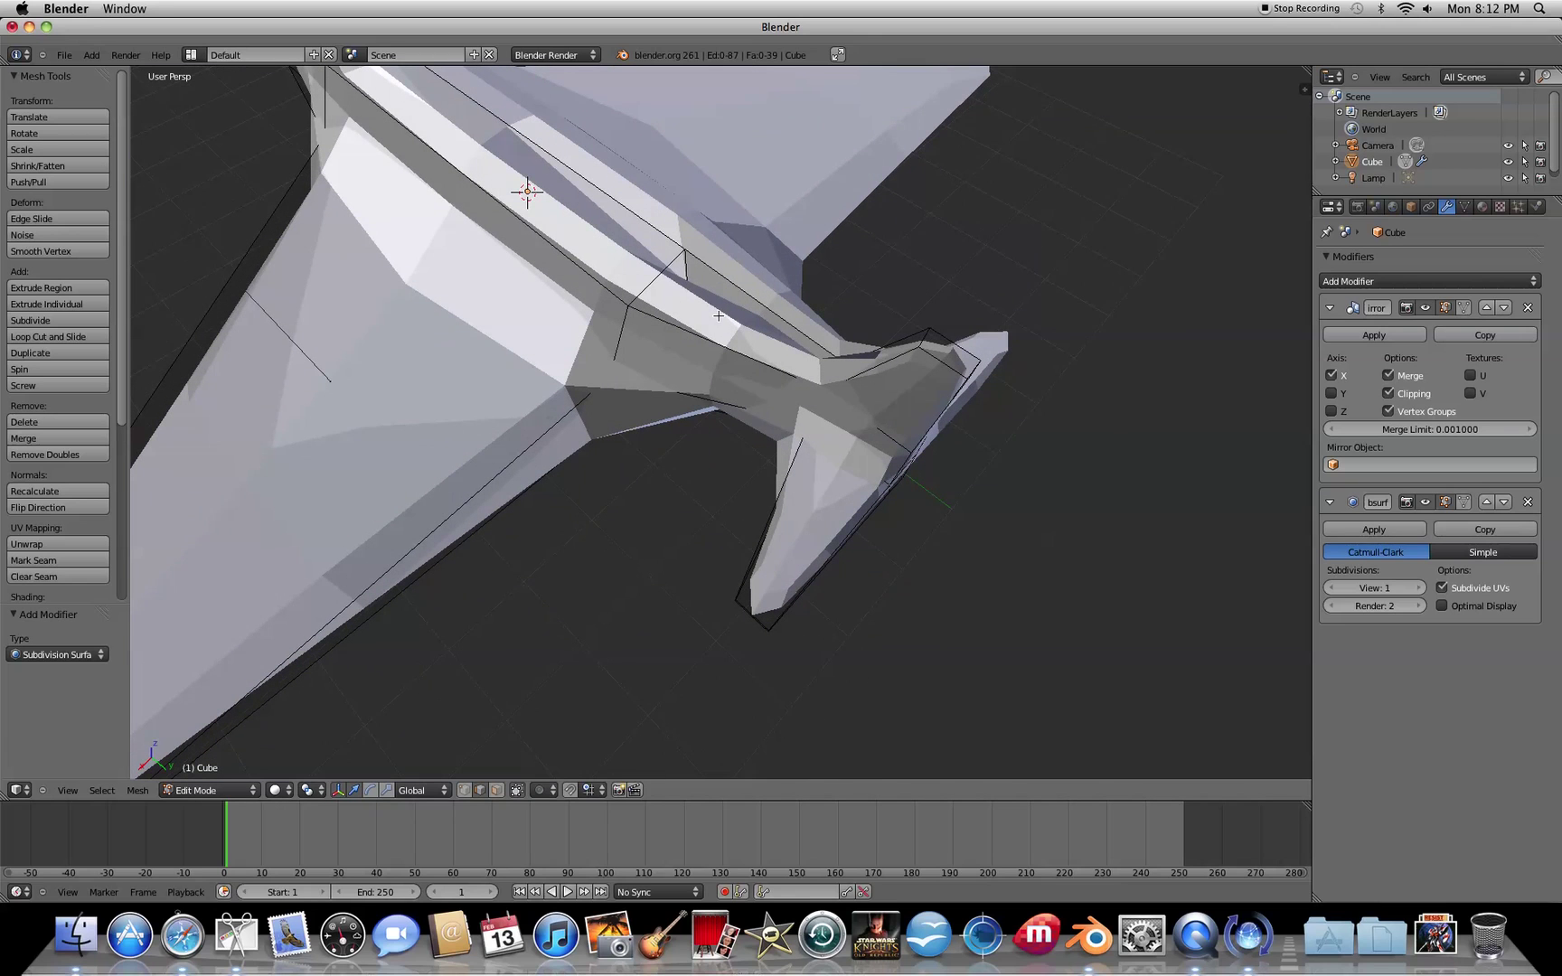
middle_click_drag(780, 254, 797, 172)
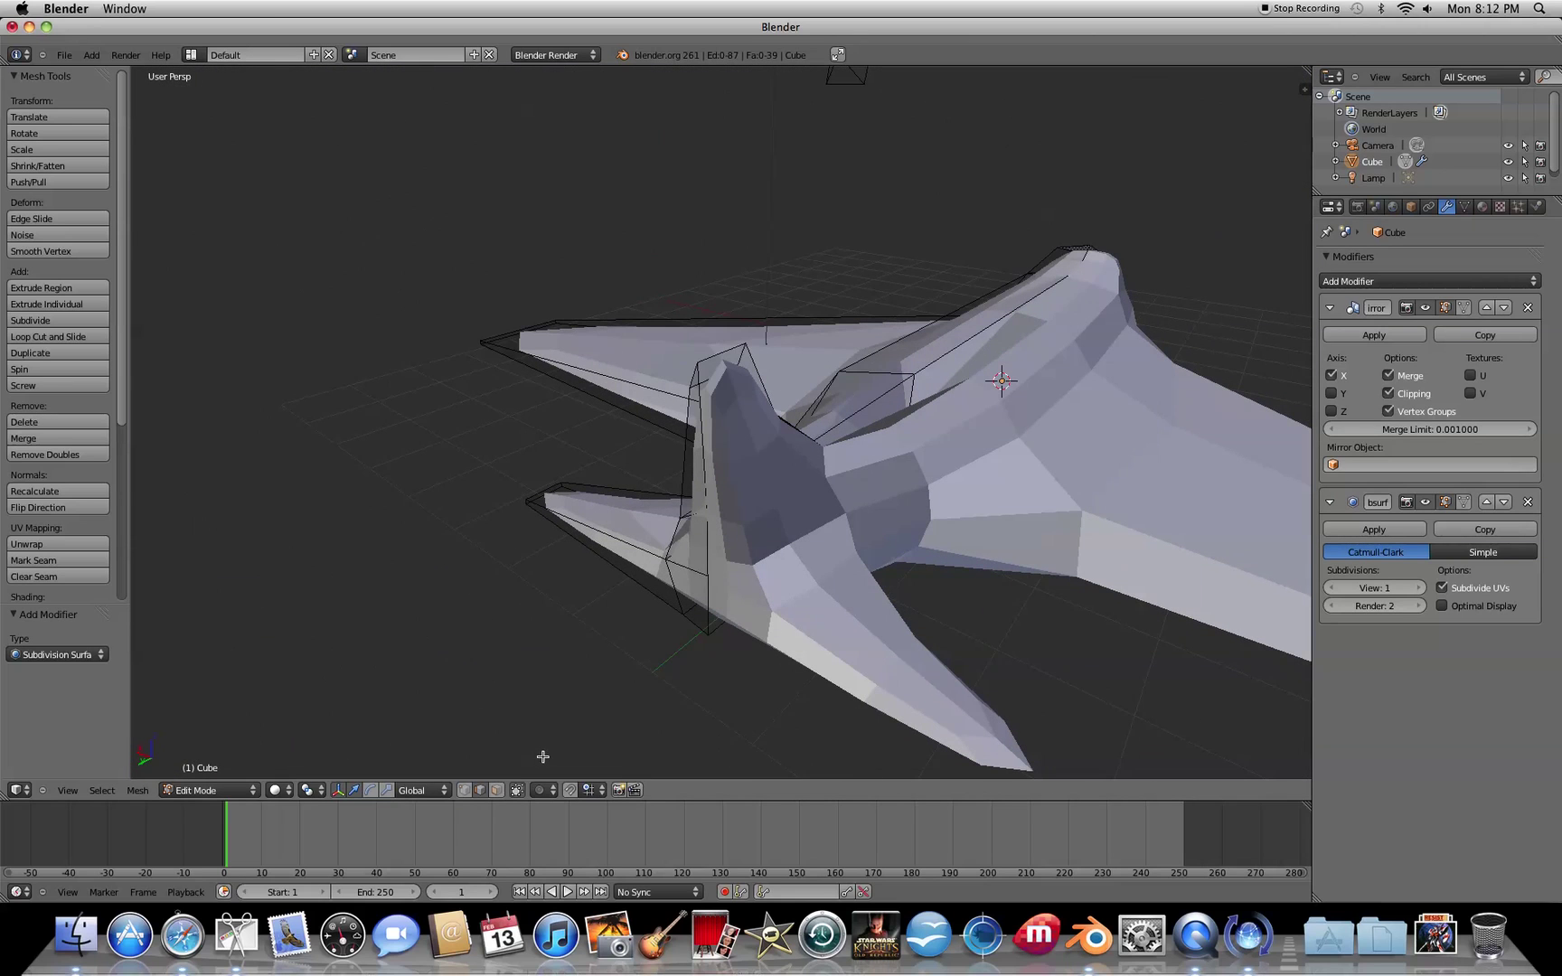
left_click(499, 792)
right_click(897, 404)
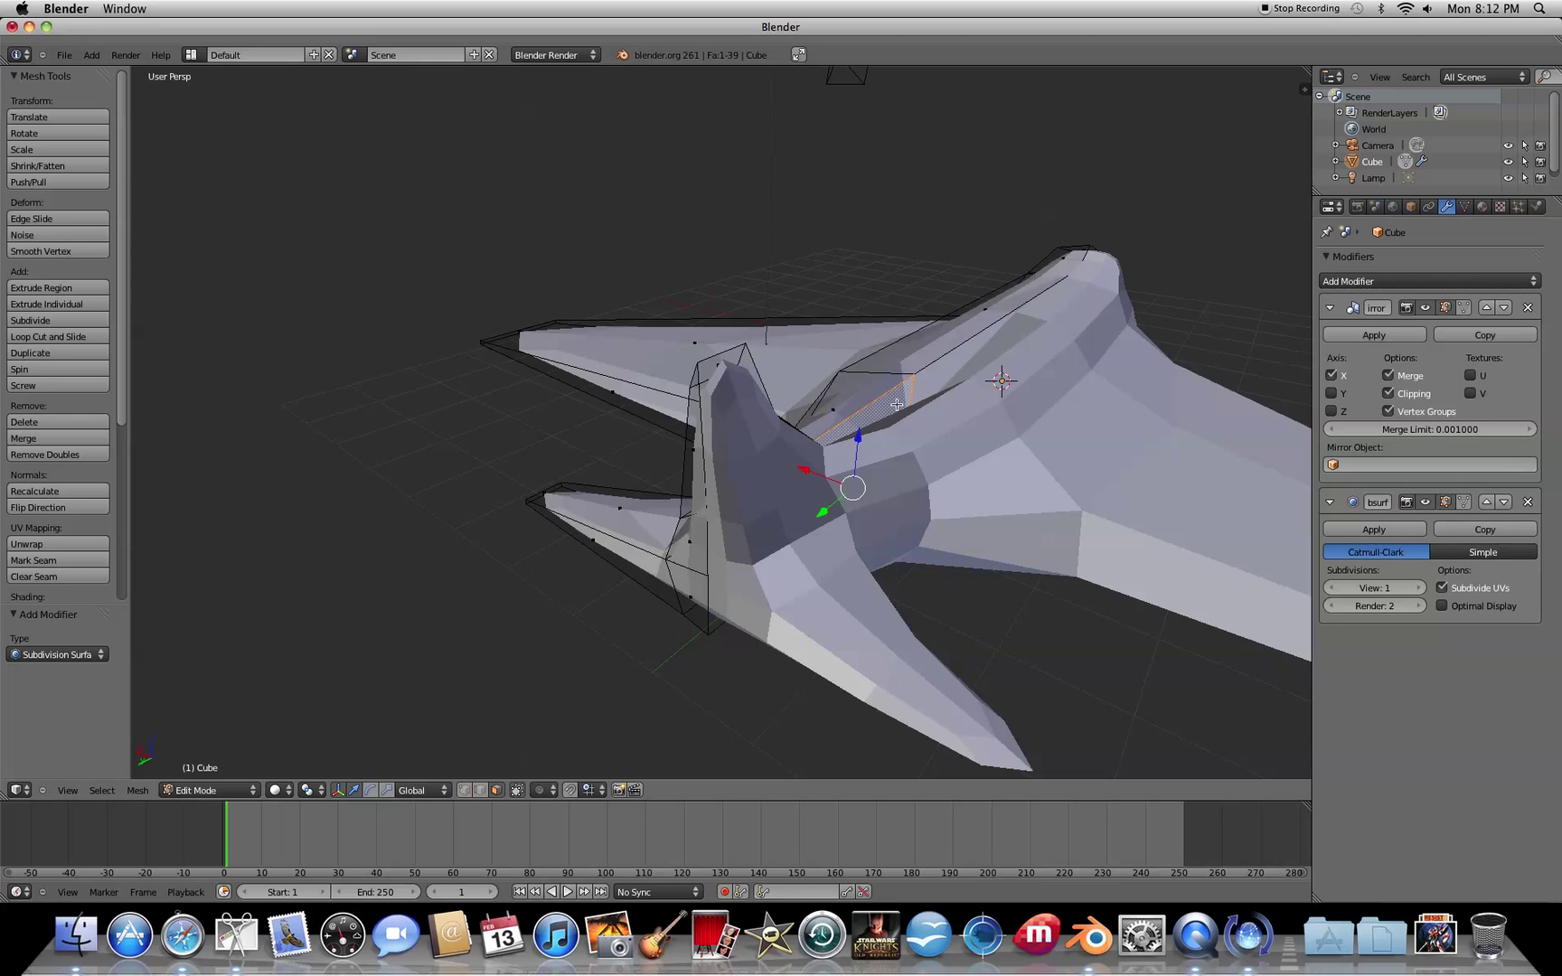
middle_click_drag(1013, 612, 962, 575)
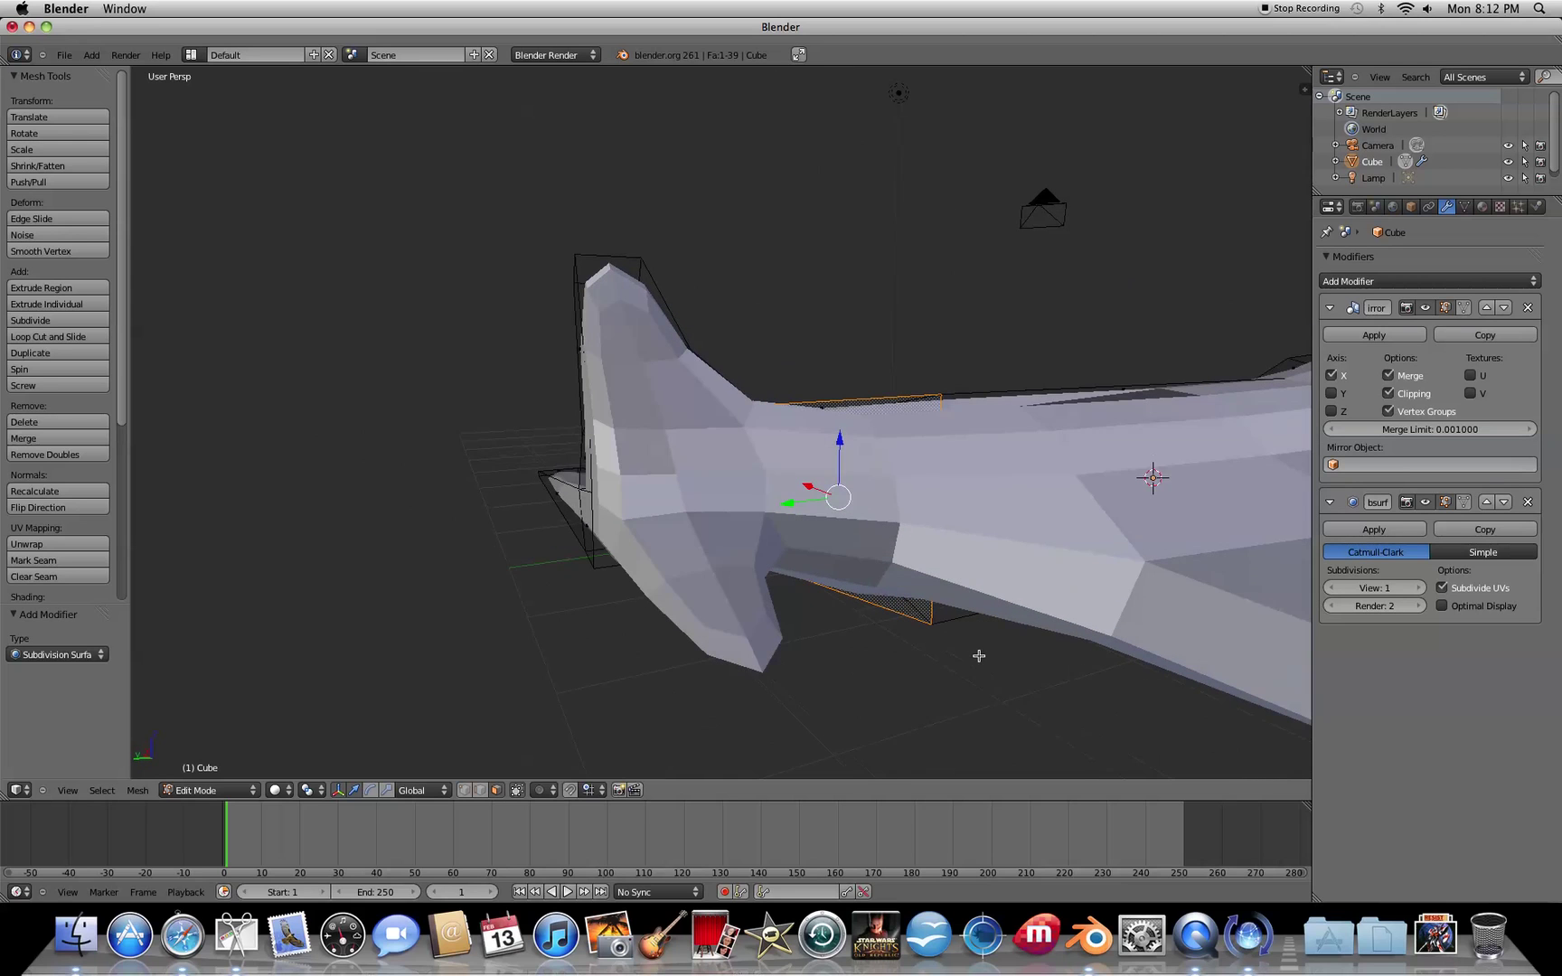
key("x")
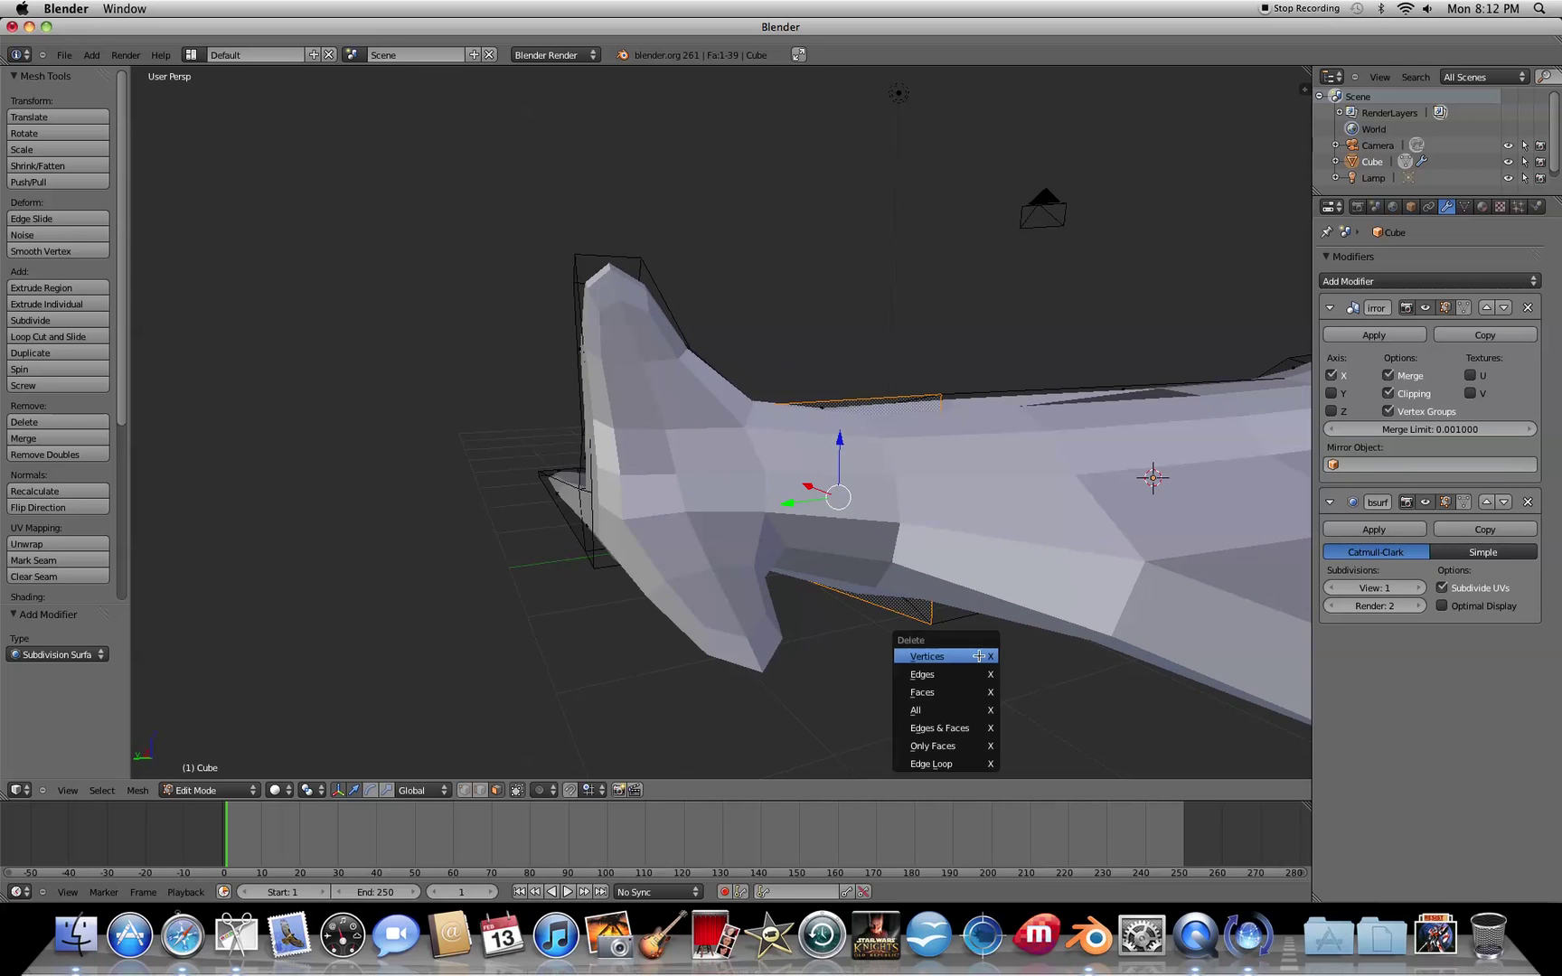
left_click(932, 698)
Try a spanwise loop cut through the middle of the fuselage and wing, and undo it
middle_click_drag(793, 593, 1011, 284)
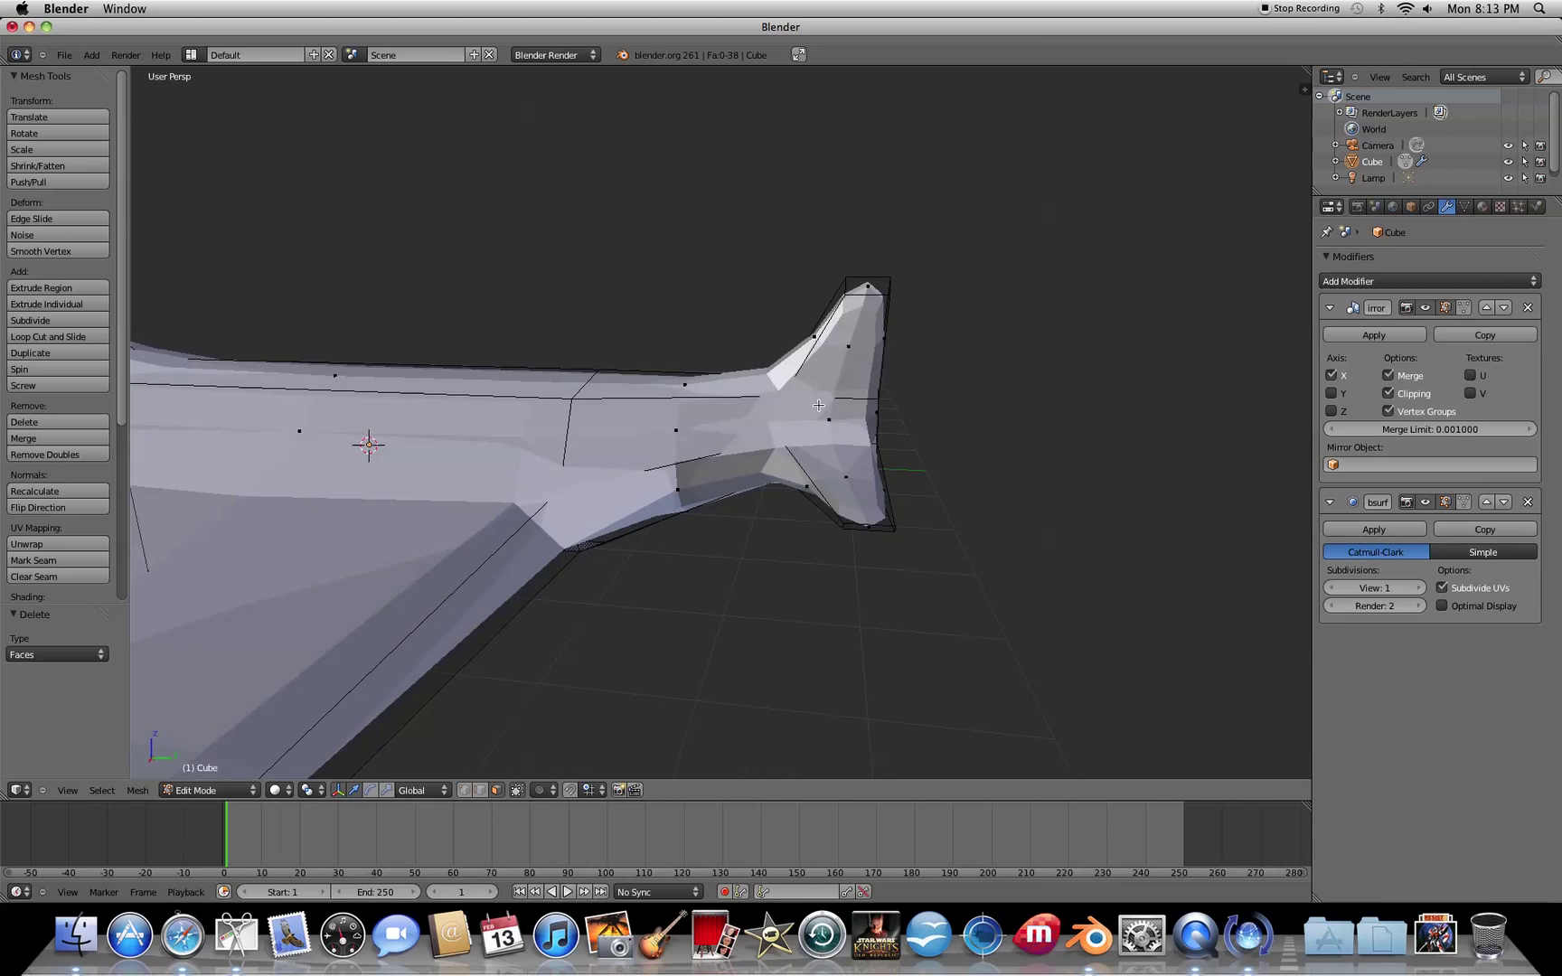
middle_click_drag(756, 460, 751, 567)
scroll(677, 564, "down", 3)
middle_click_drag(782, 651, 791, 607)
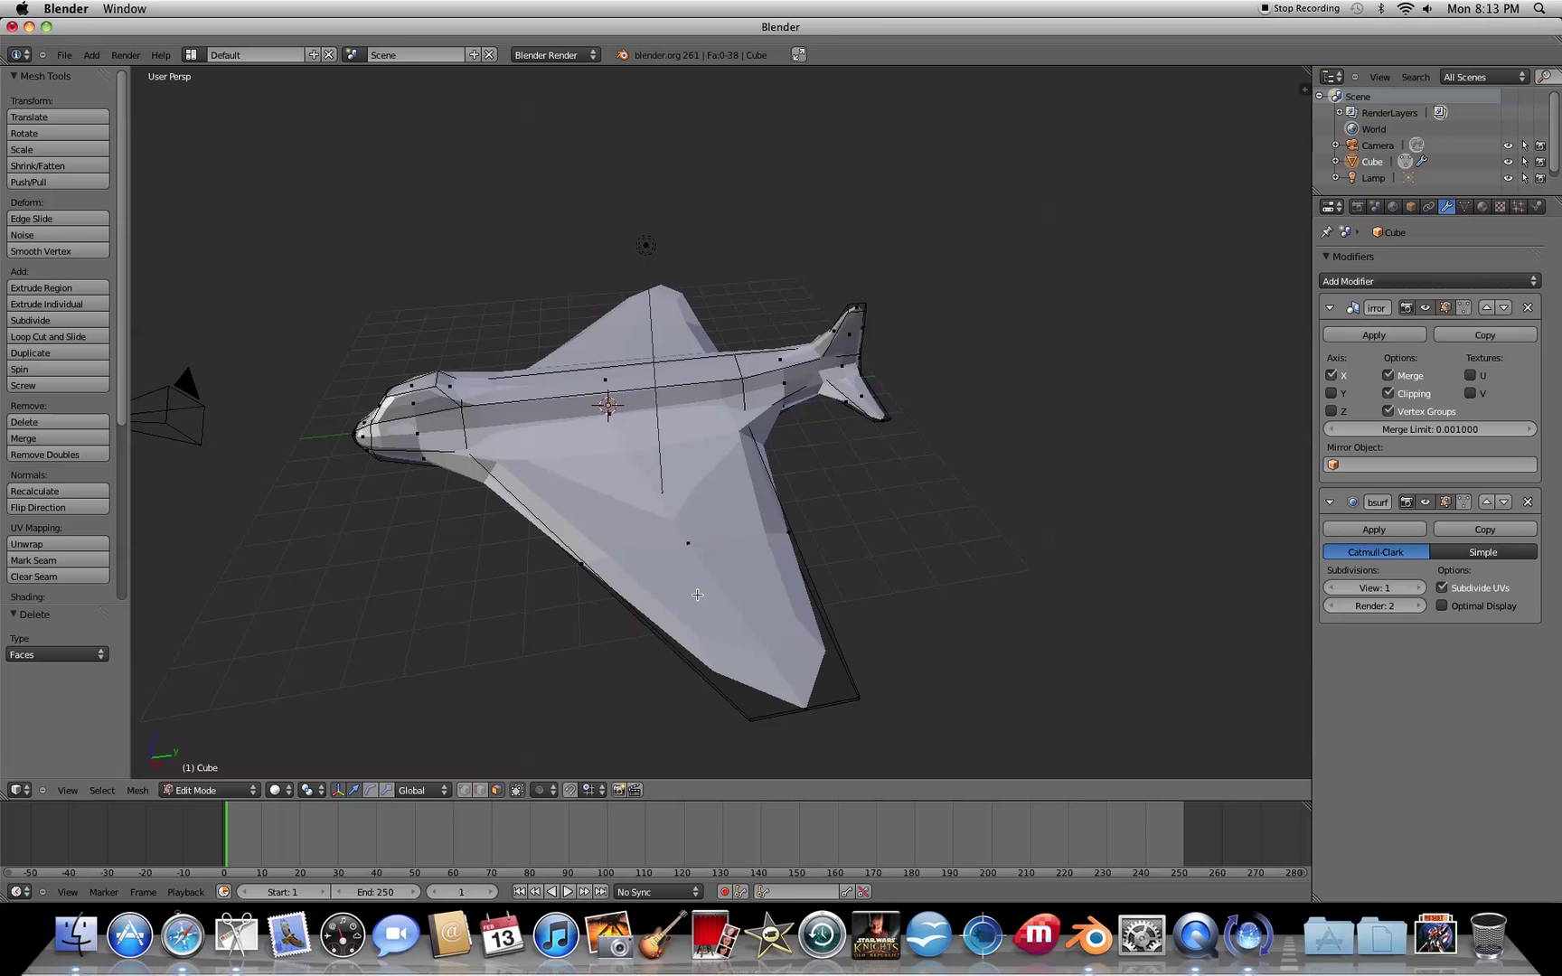
key("ctrl+r")
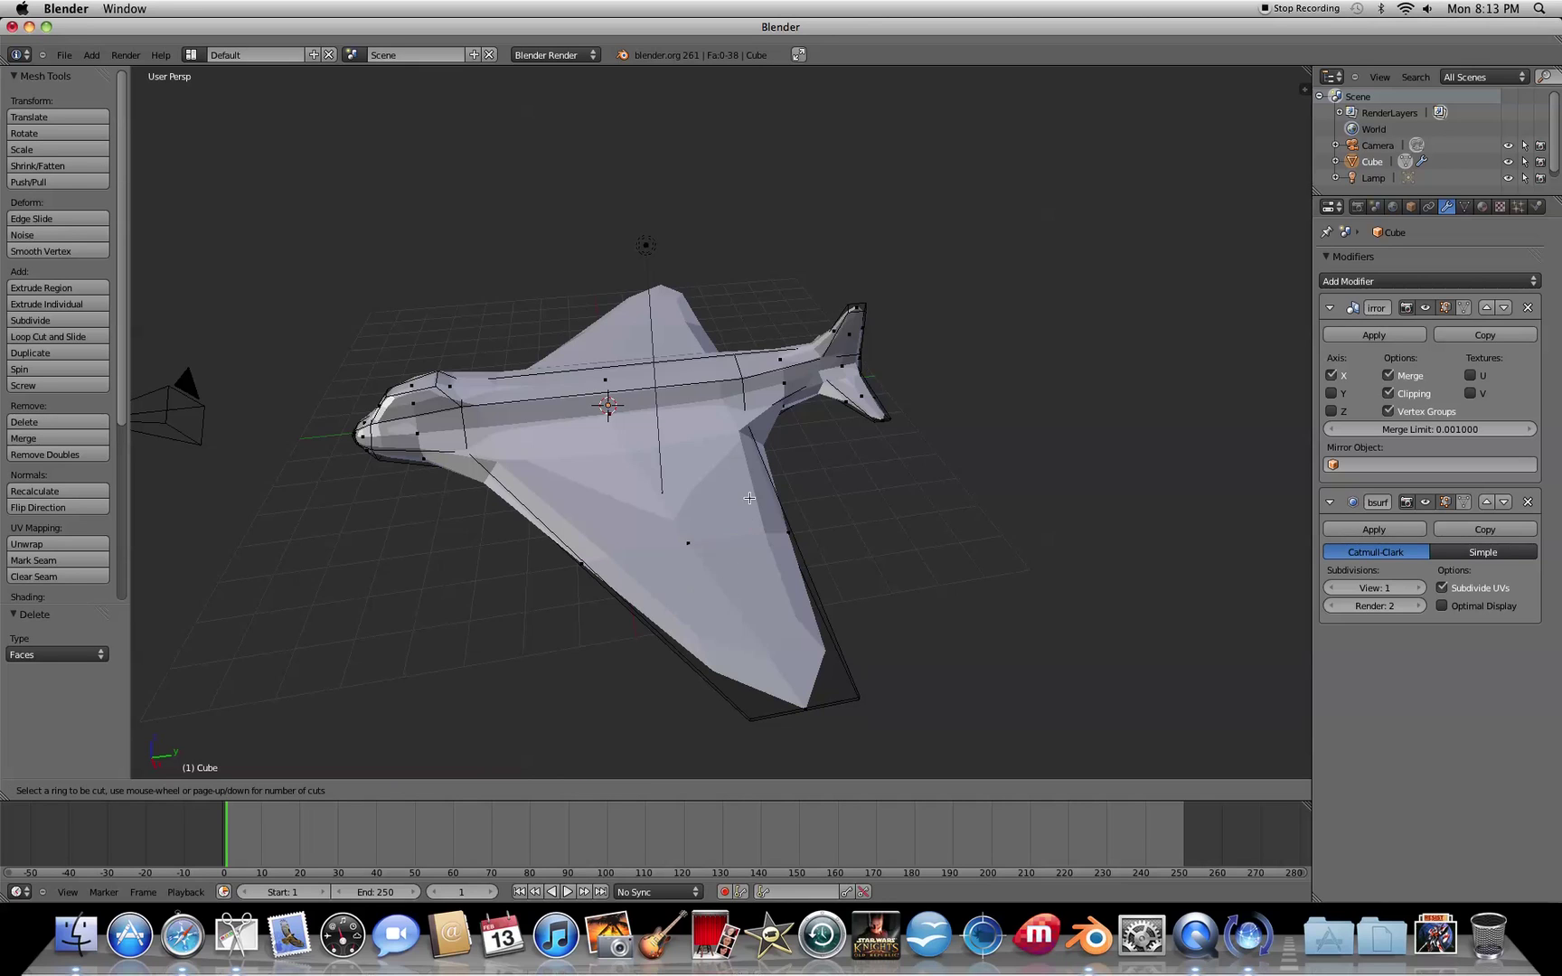
left_click(648, 444)
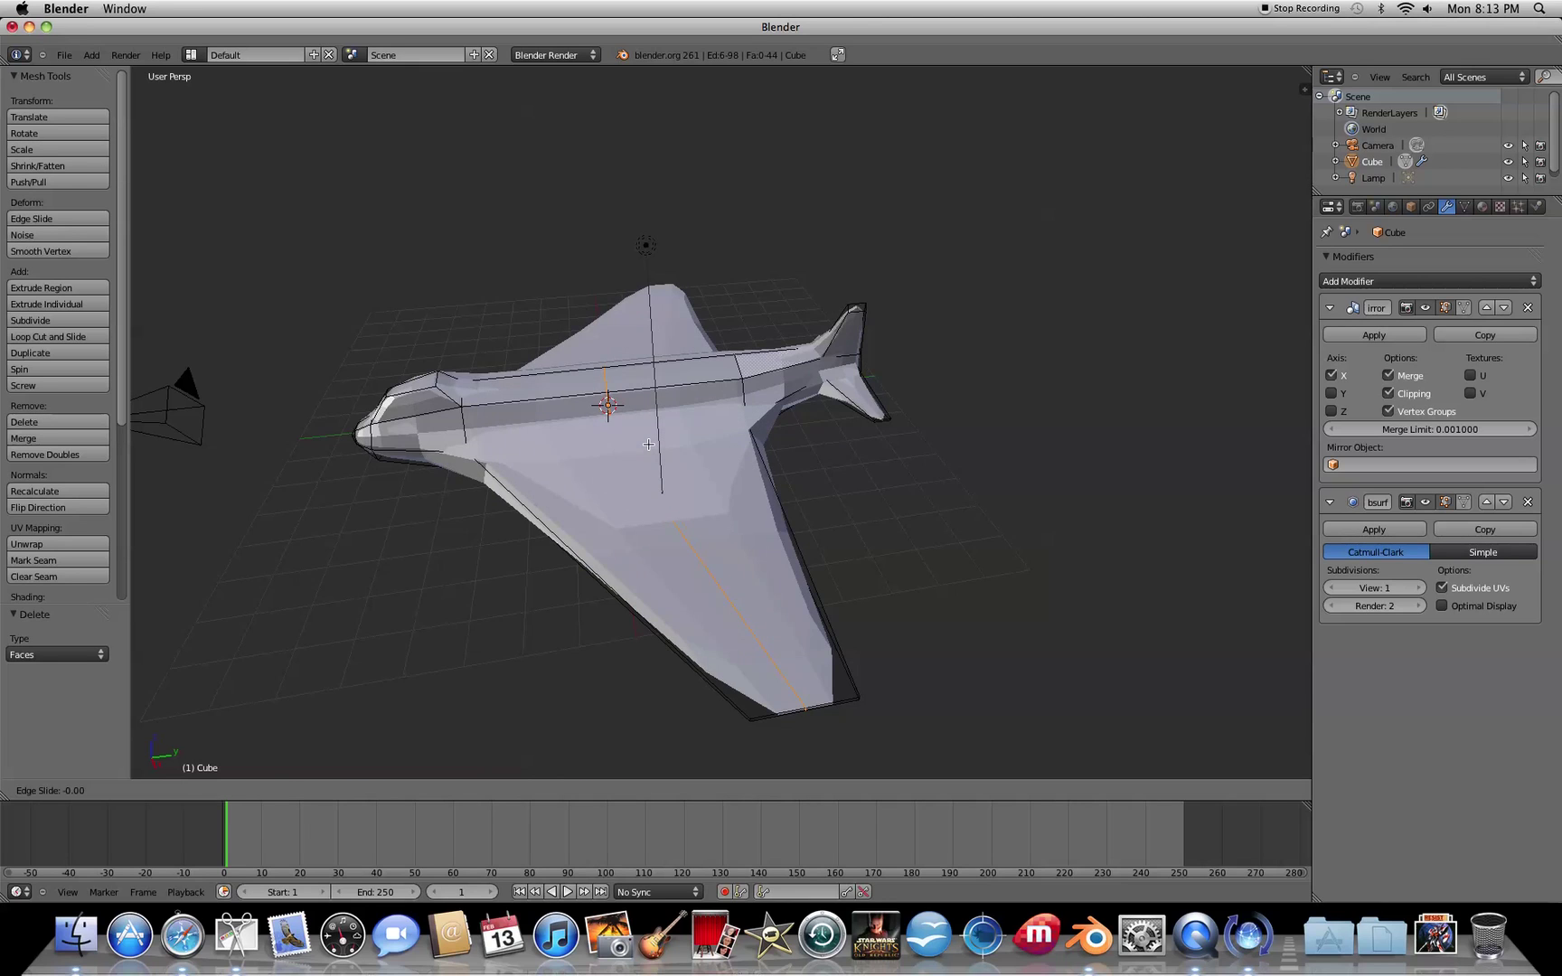
left_click(648, 443)
key("ctrl+z")
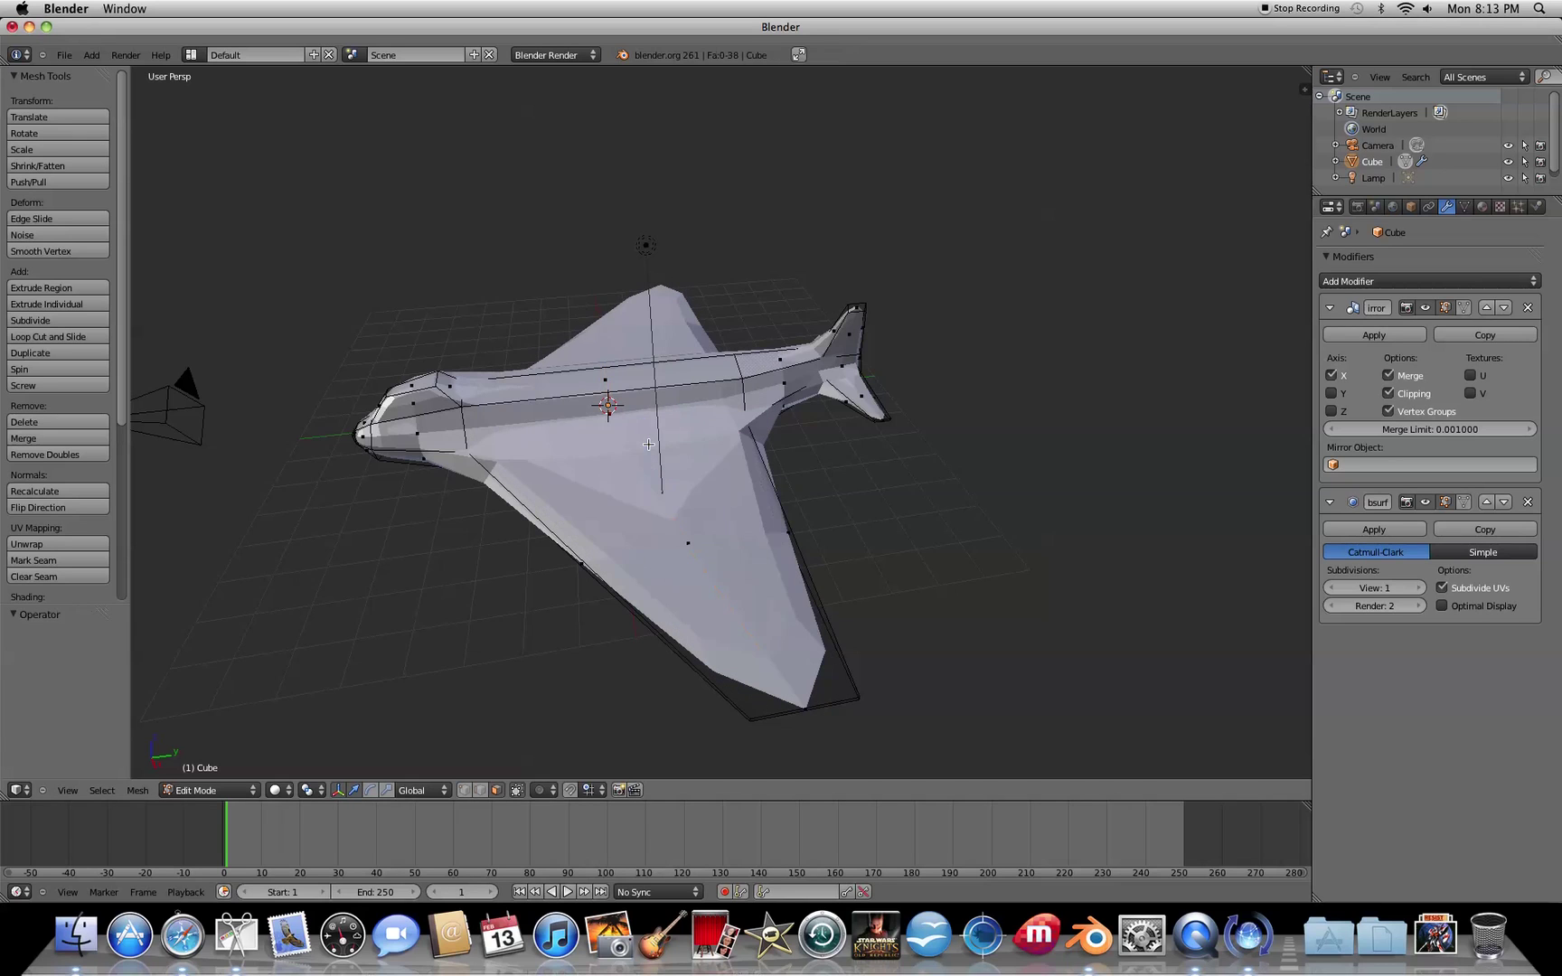
Add a loop cut around the wing and slide it inward to the wing root beside the fuselage
key("ctrl+r")
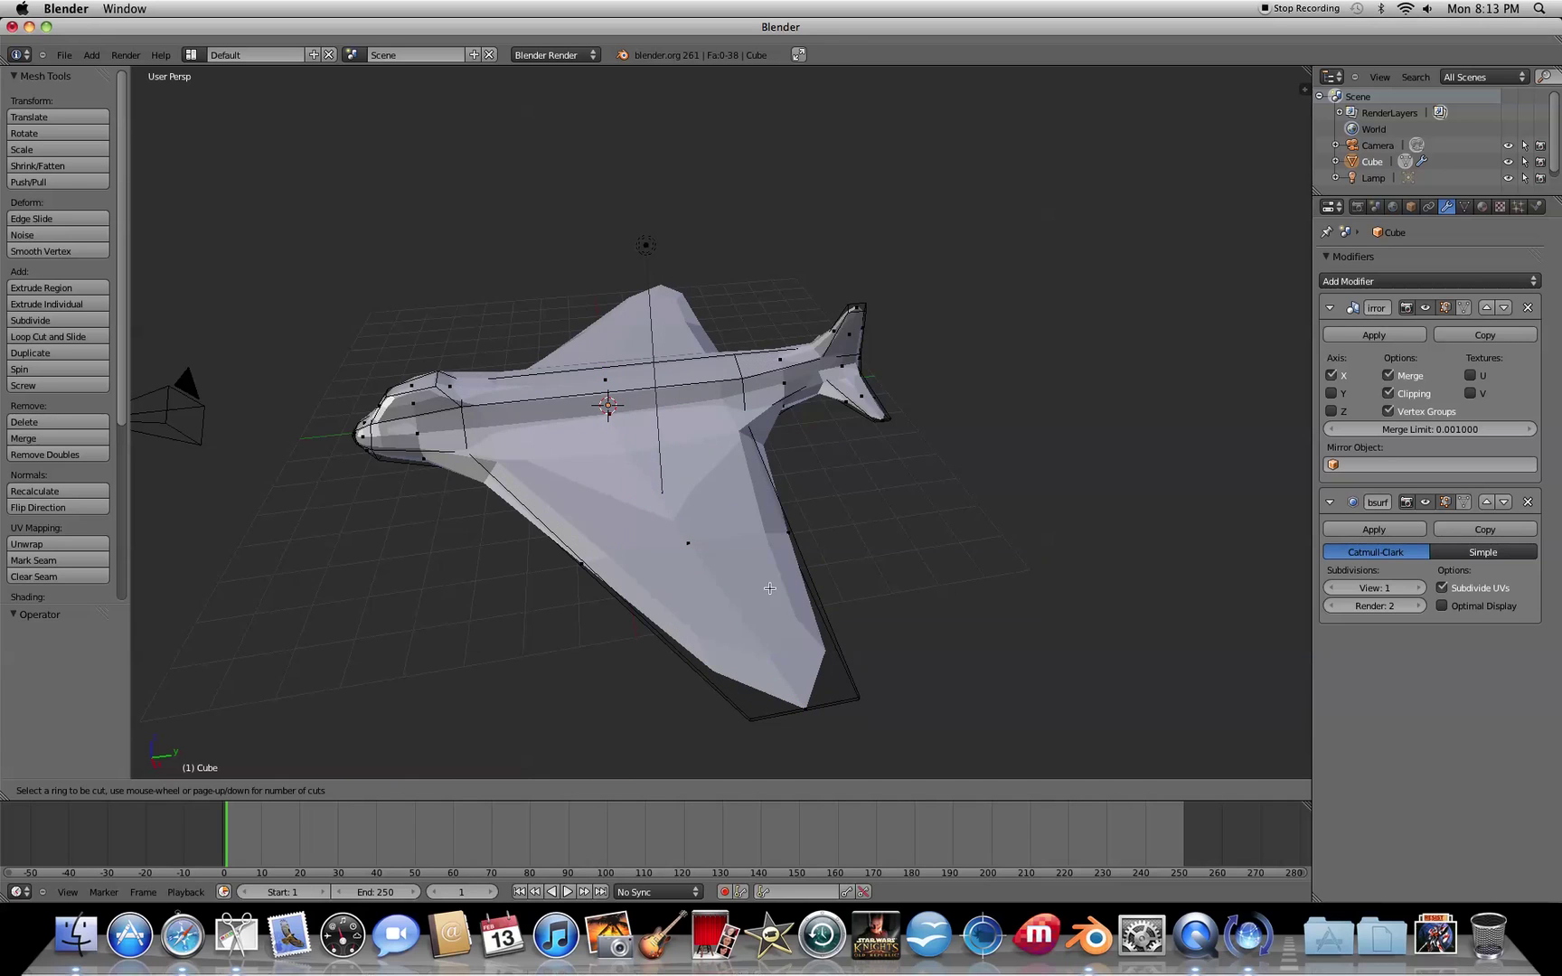
left_click(794, 519)
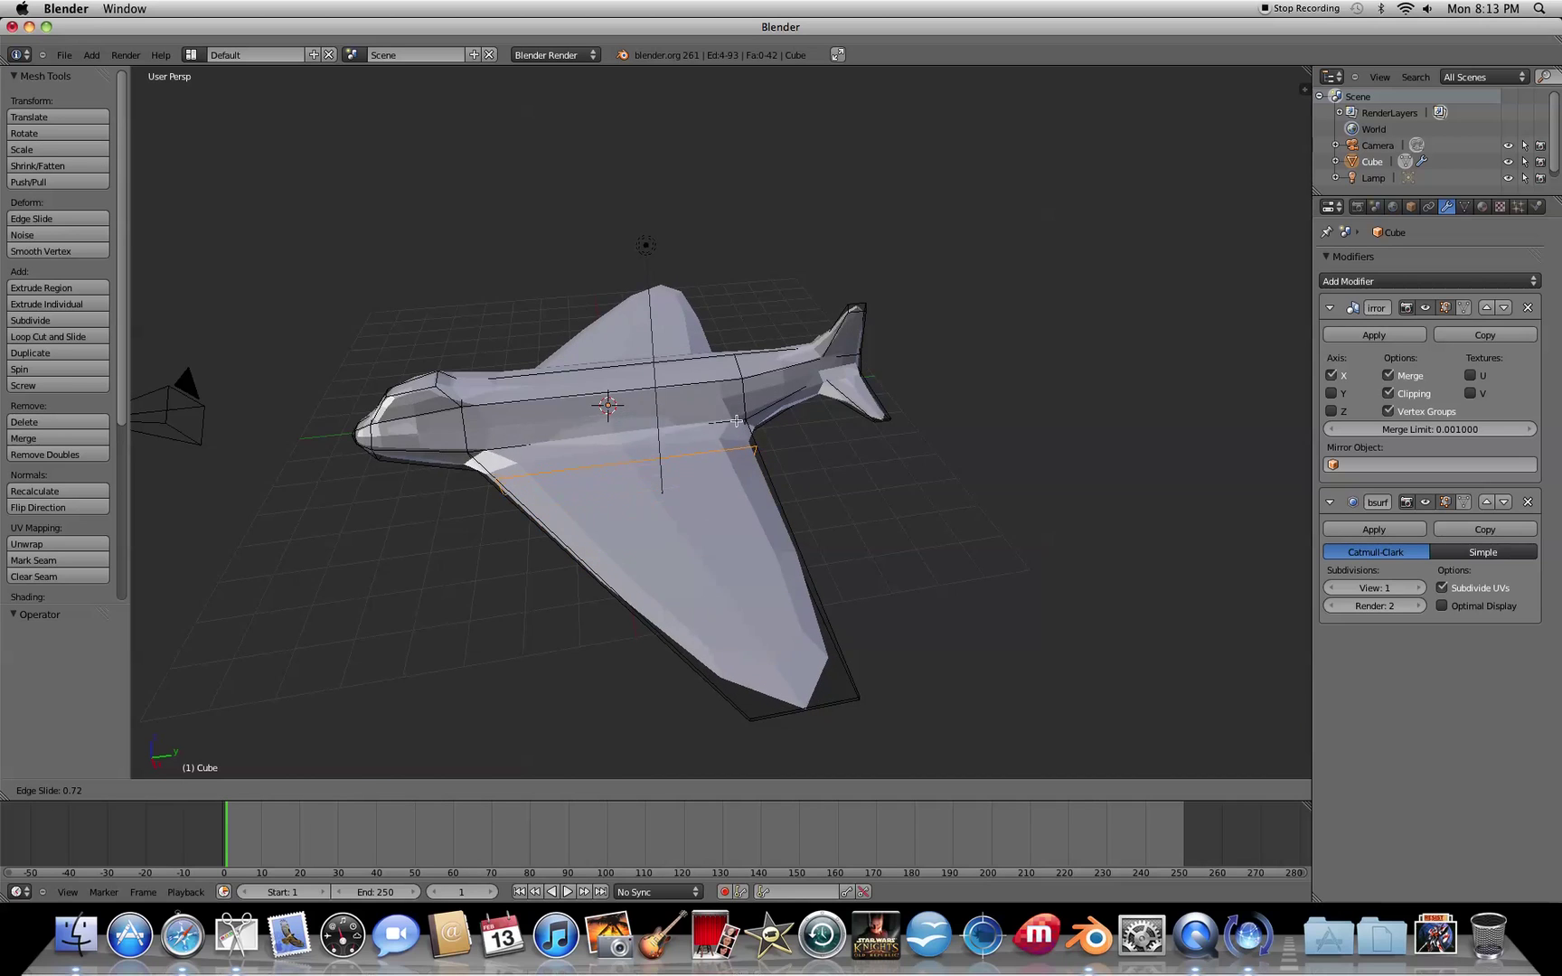
left_click(711, 378)
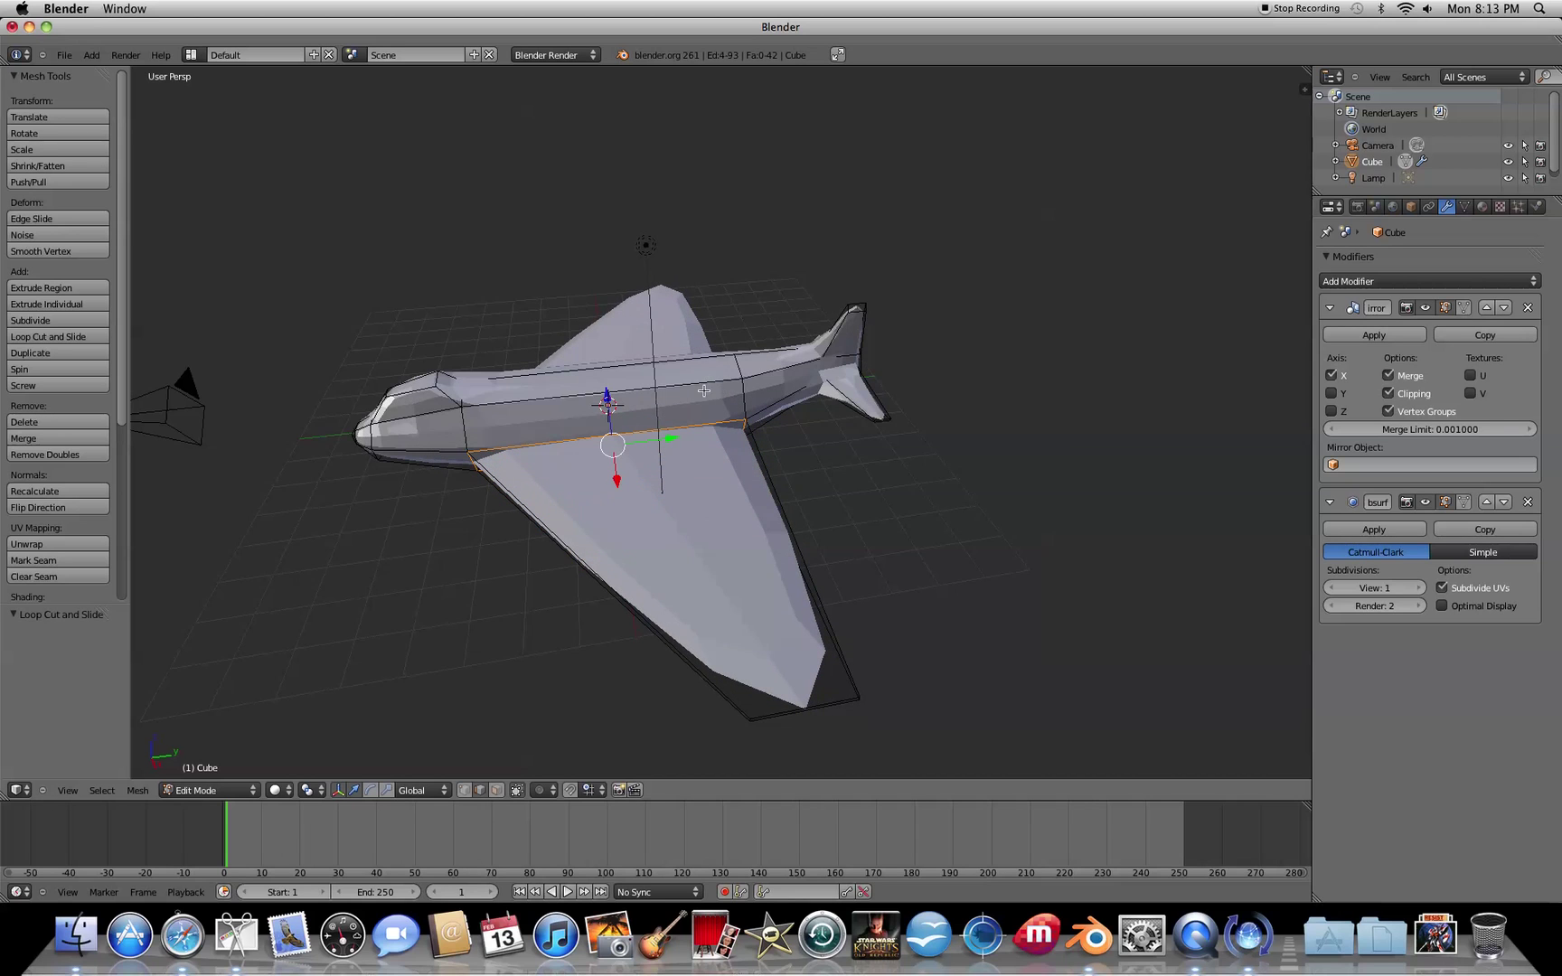
Add a spanwise loop cut through the fuselage and wing and slide it close to the wing's trailing edge
key("ctrl+r")
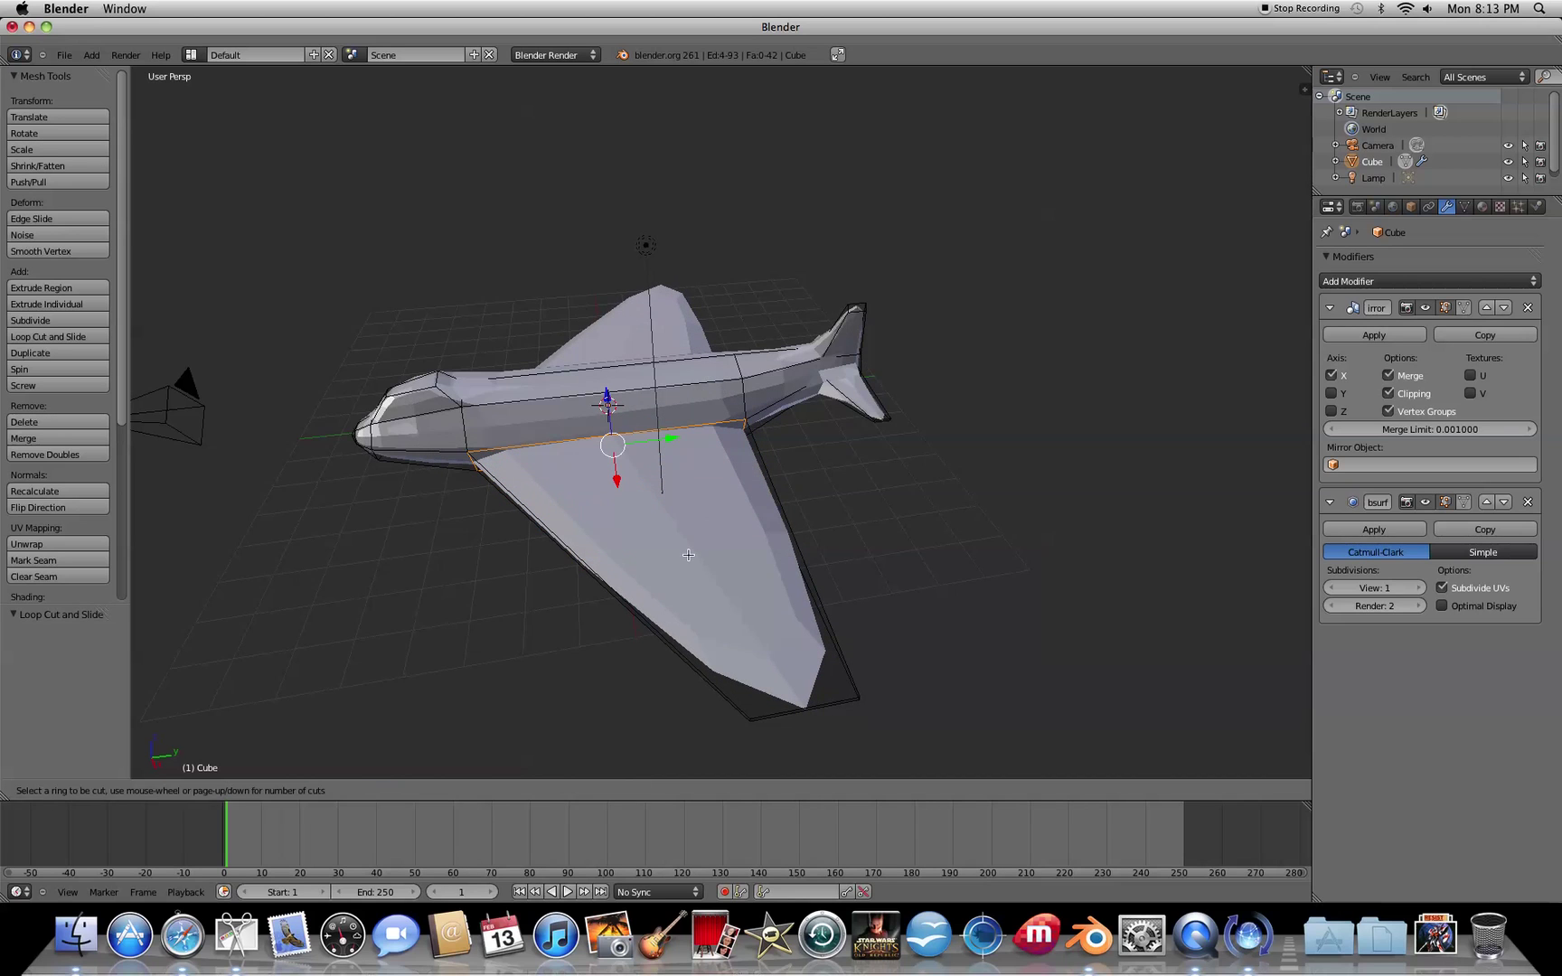
left_click(631, 426)
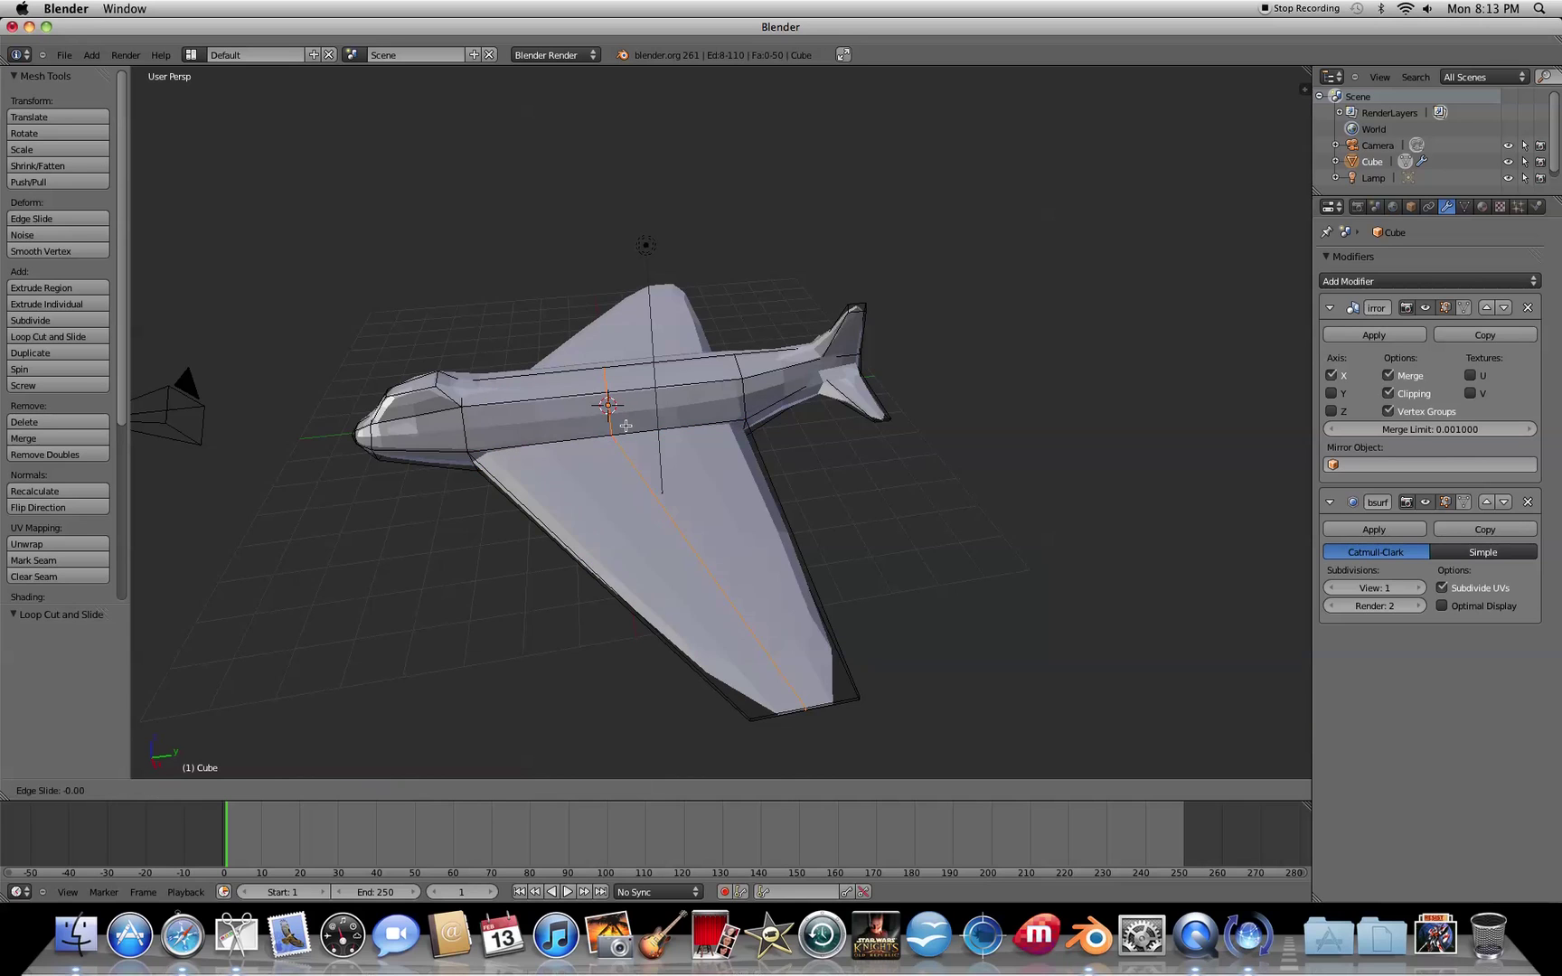
left_click(714, 426)
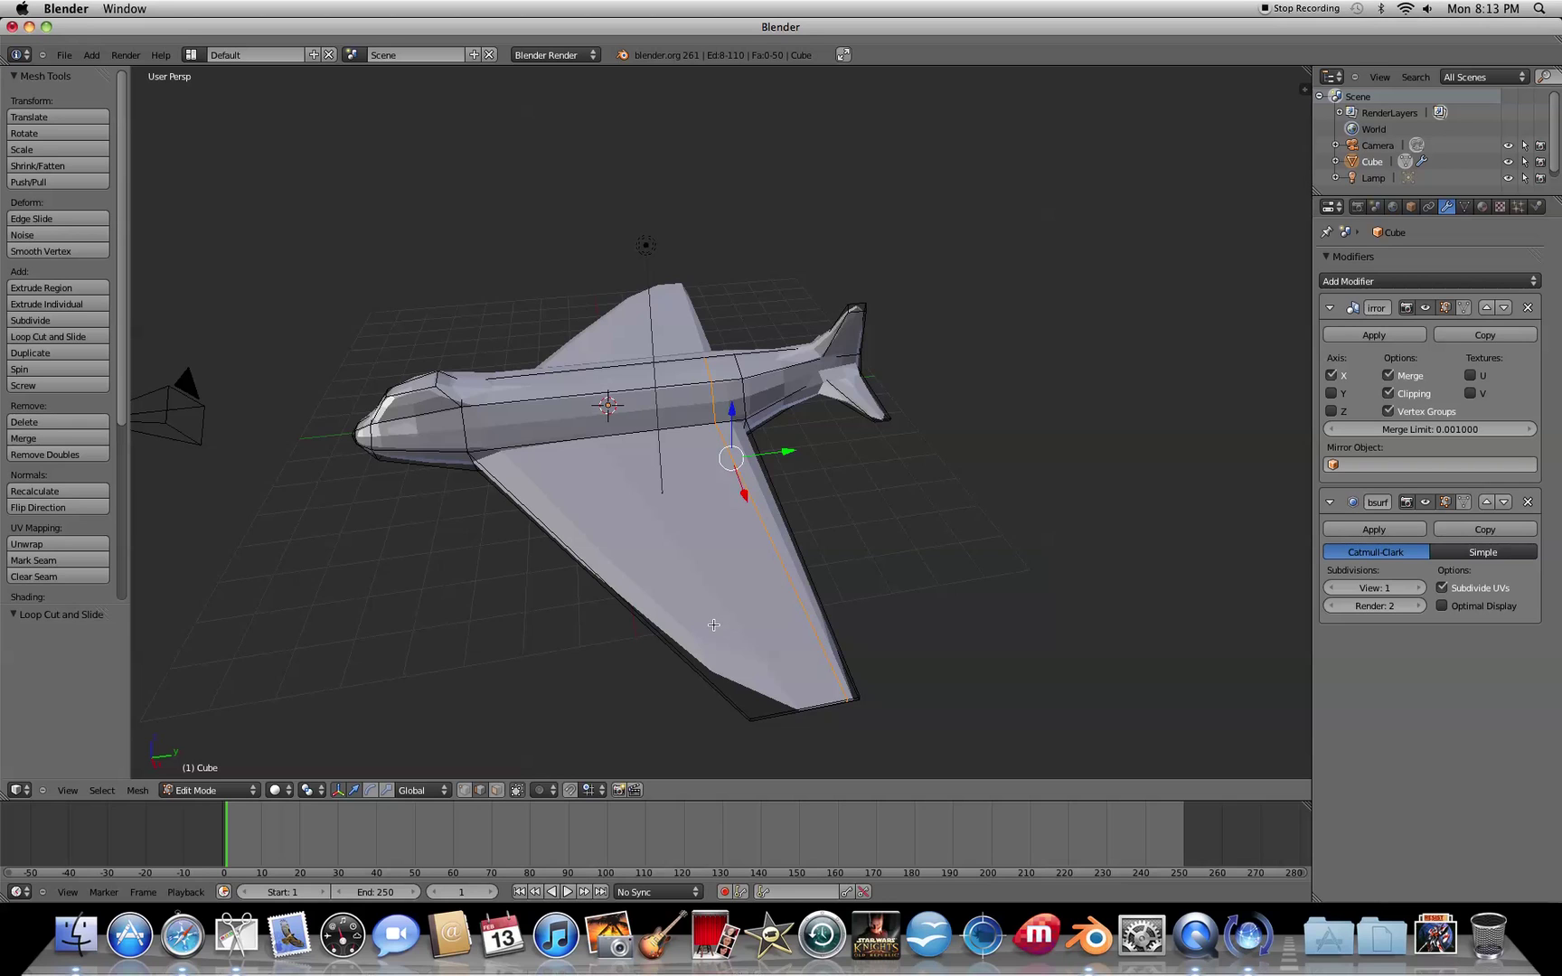
Add a second spanwise loop cut through the fuselage and wing and slide it toward the wing's leading edge
key("ctrl+r")
left_click(653, 537)
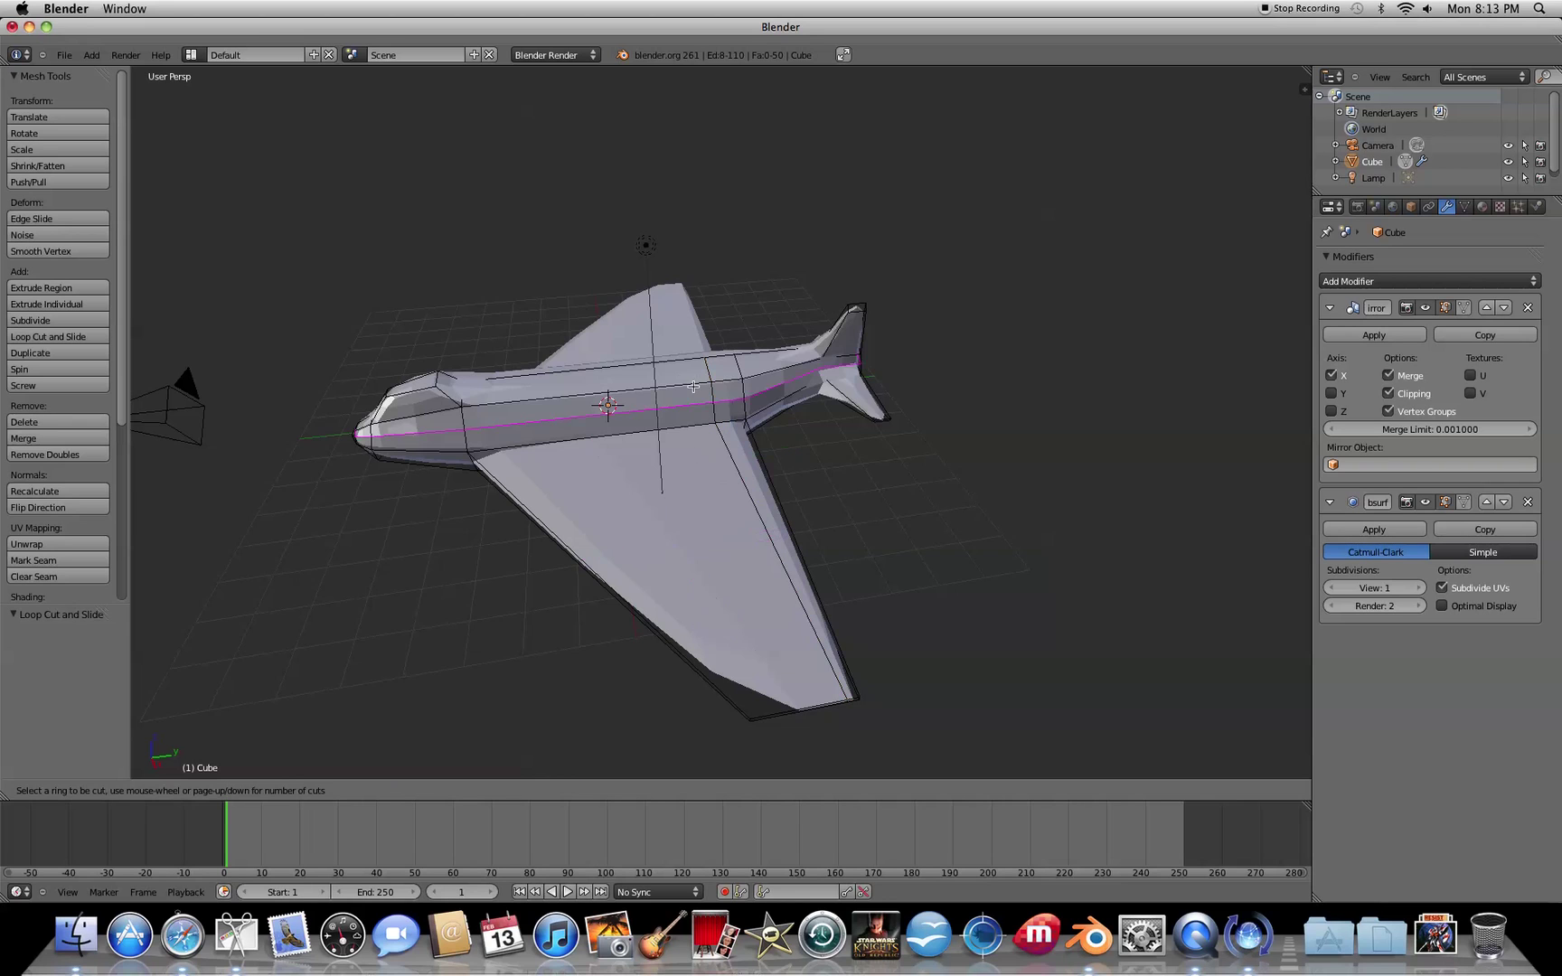
left_click(637, 457)
key("ctrl+r")
left_click(638, 426)
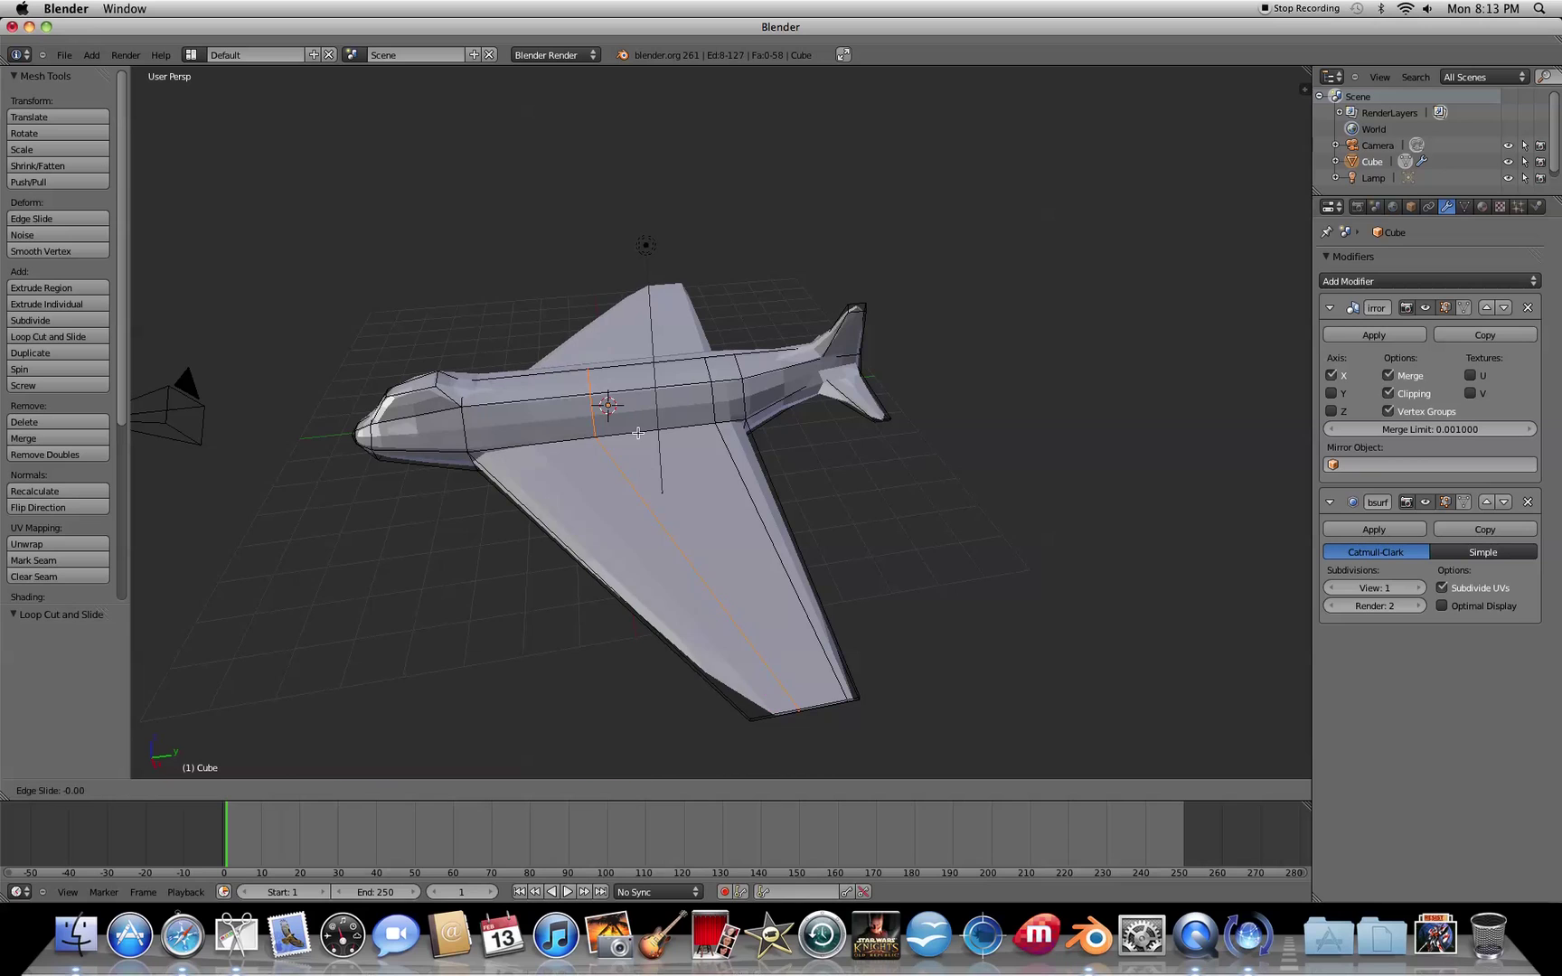
left_click(601, 463)
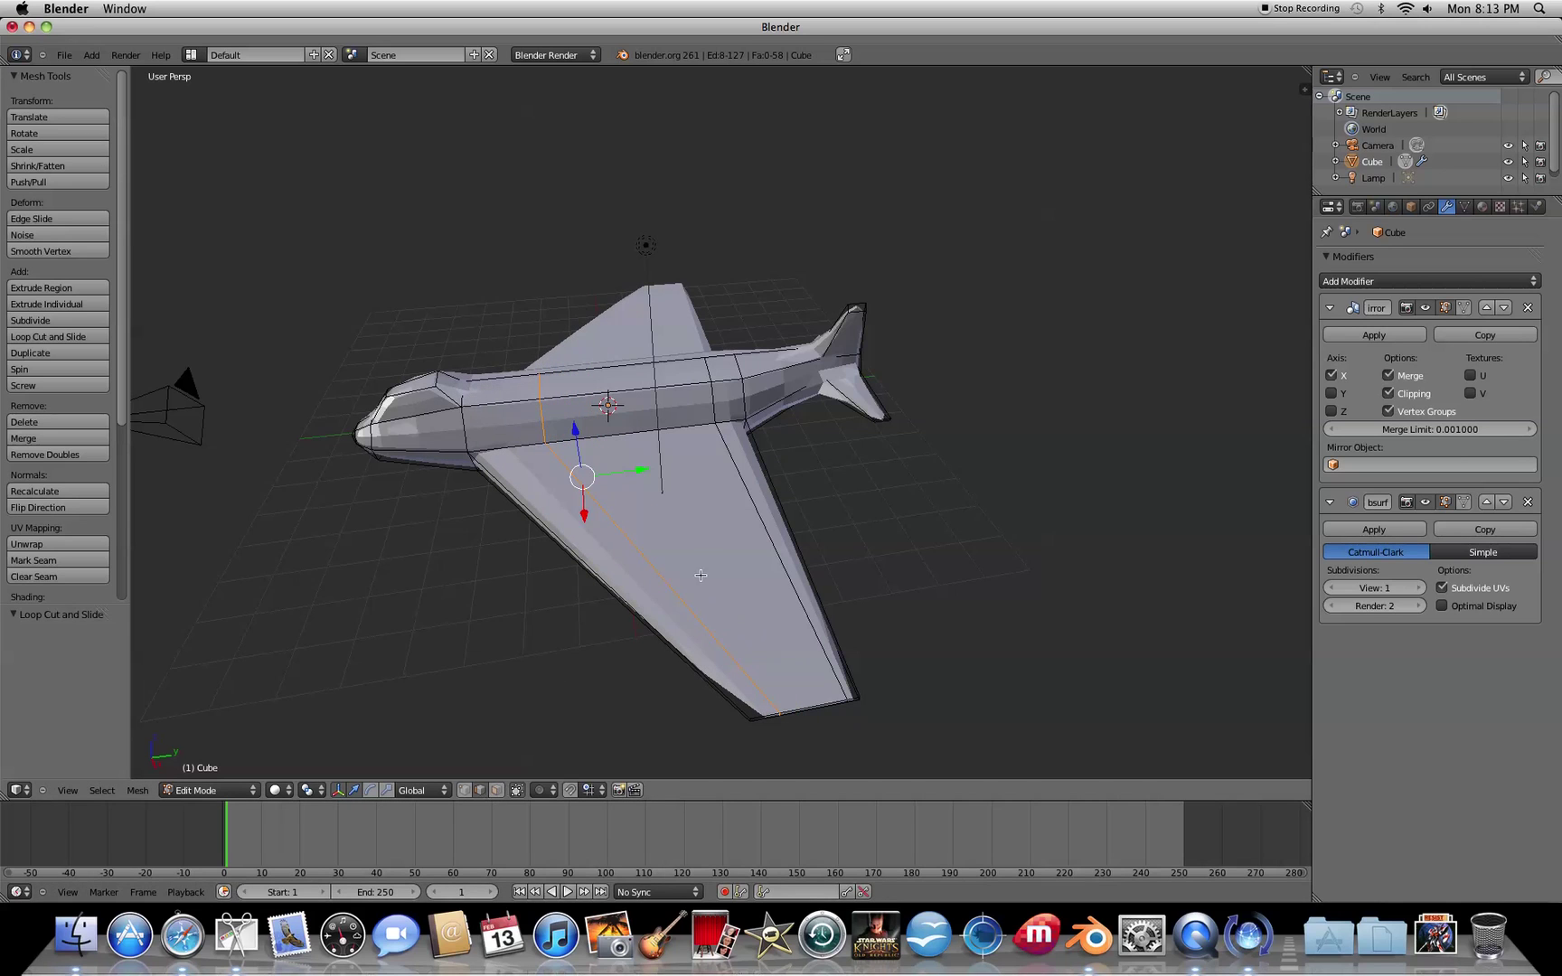
Raise the wing's upper spanwise edge near the leading edge by moving it along Z by about 0.519
right_click(671, 590)
middle_click_drag(737, 669, 734, 599)
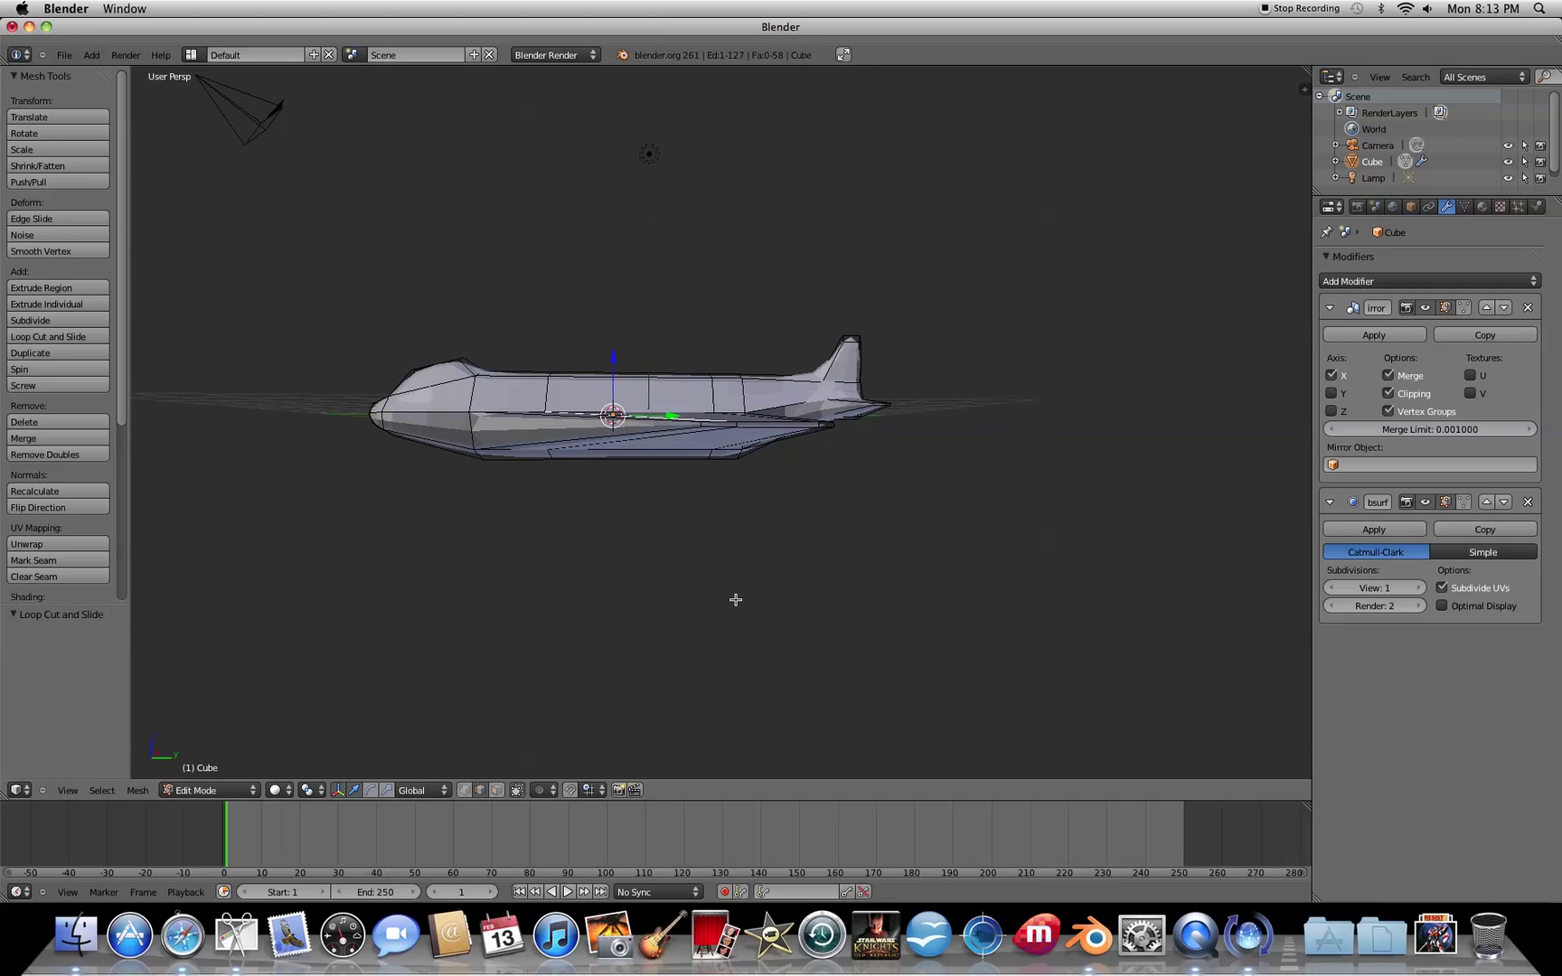
key("g")
key("z")
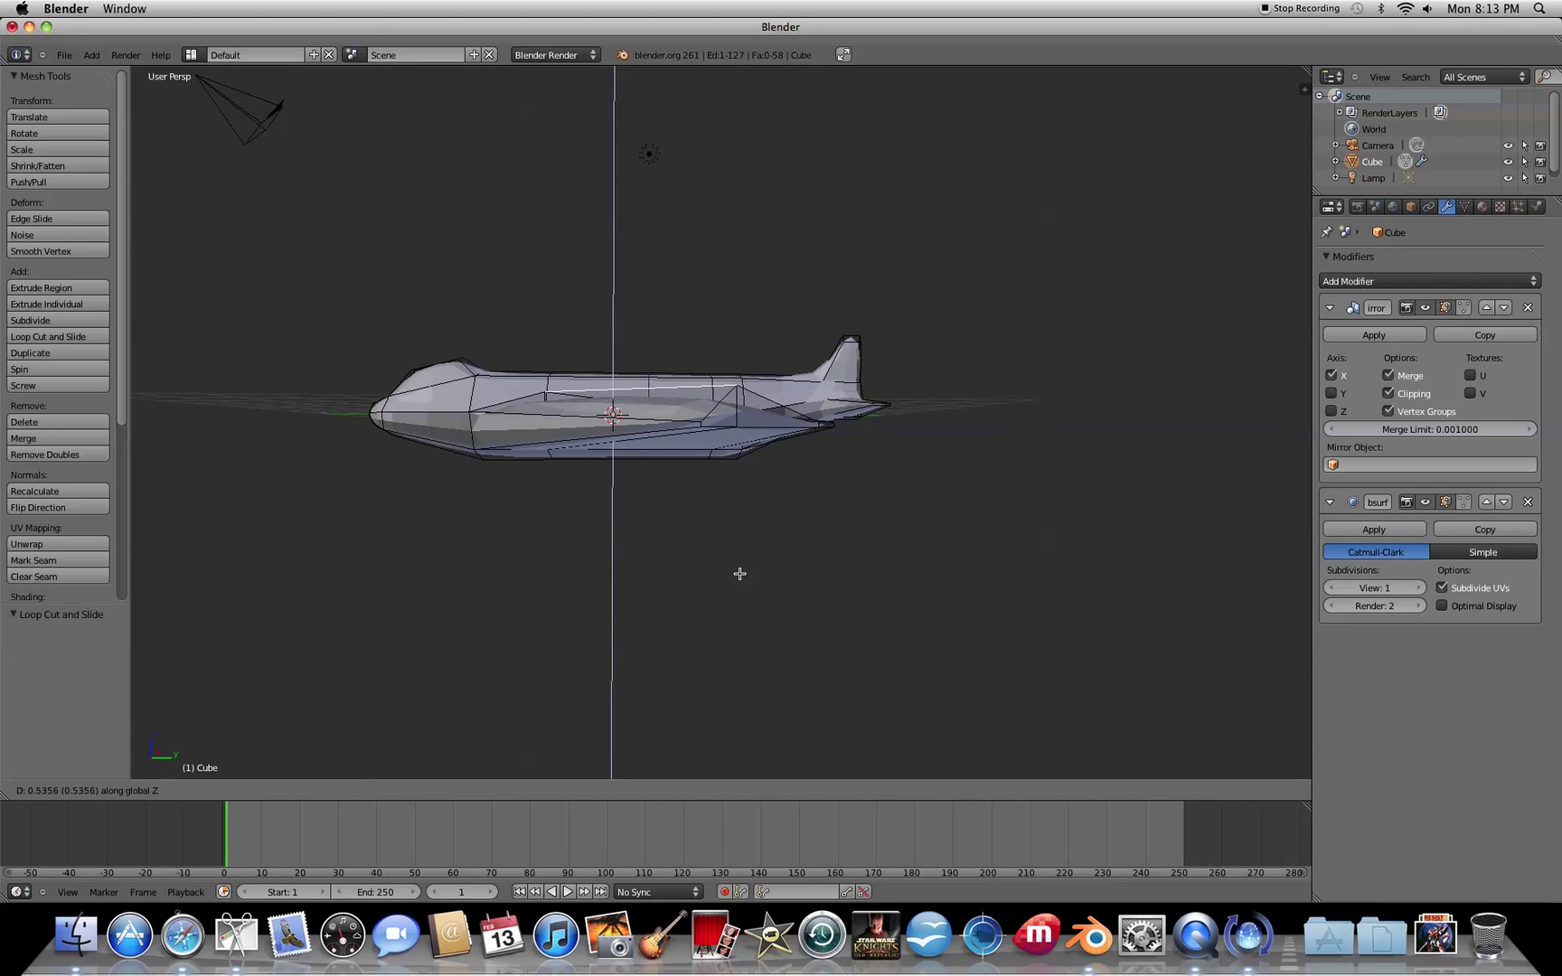
left_click(739, 569)
mouse_move(739, 569)
middle_mouse_down()
mouse_move(781, 544)
mouse_move(753, 569)
mouse_move(718, 541)
mouse_move(739, 546)
middle_mouse_up()
scroll(687, 614, "right", 5)
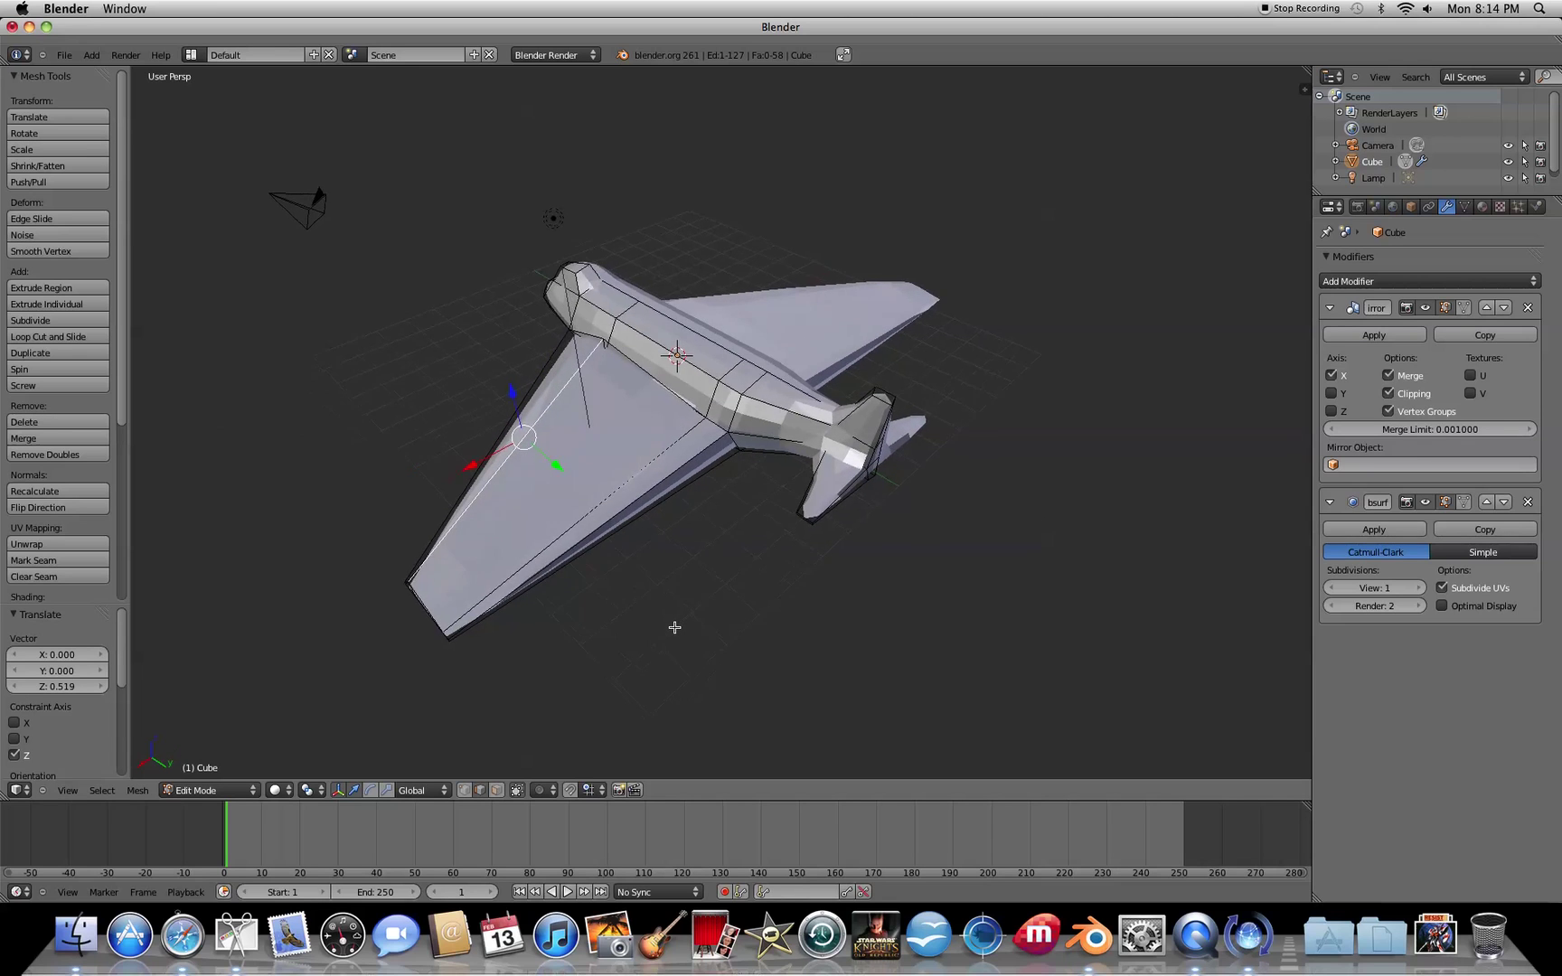
Add a loop cut around the horizontal tail wing and slide it by about 0.76 toward its root at the fuselage
right_click(824, 487)
mouse_move(833, 525)
middle_mouse_down()
mouse_move(907, 502)
mouse_move(846, 513)
middle_mouse_up()
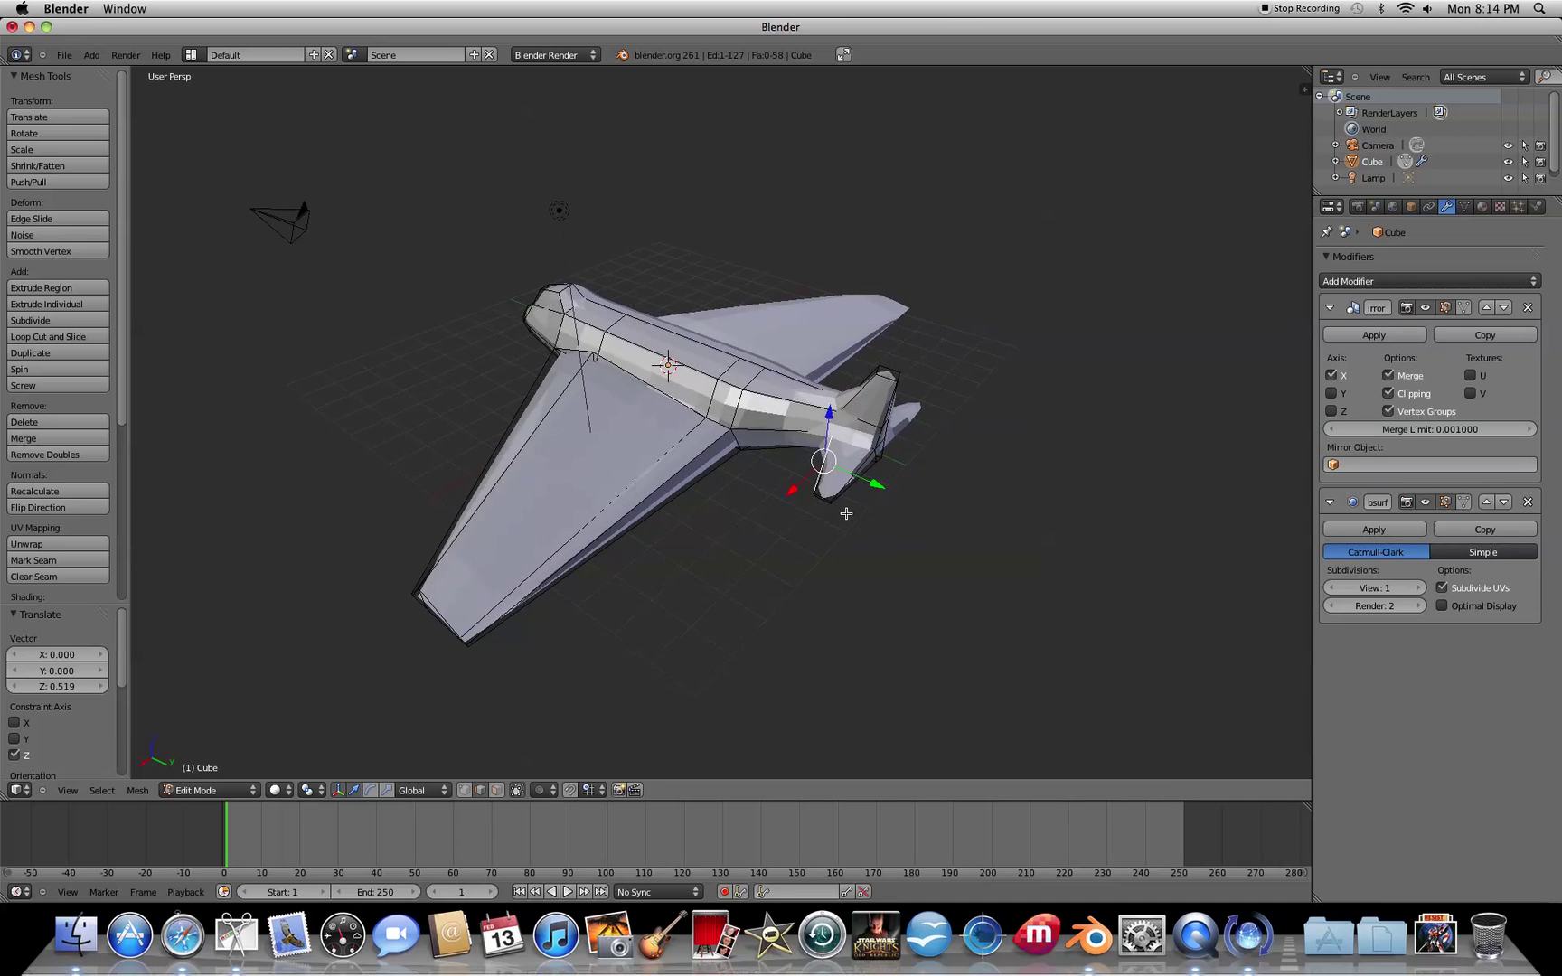
key("ctrl+e")
left_click(850, 514)
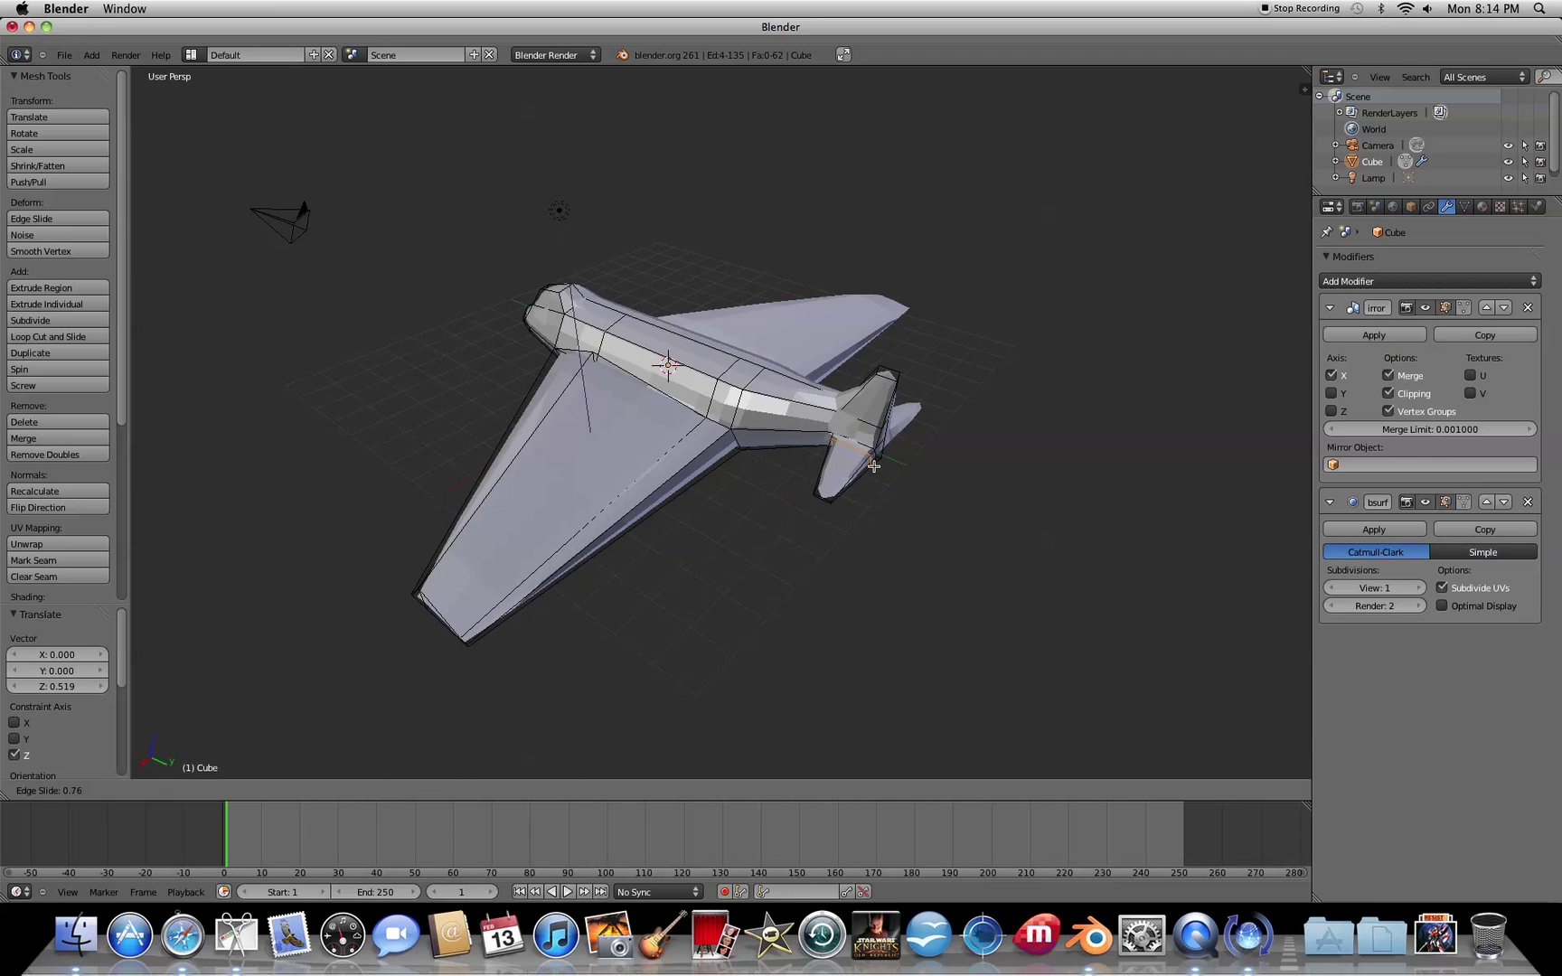
left_click(881, 462)
Add a loop cut running through the vertical fin and horizontal tail wing and slide it toward their trailing edges
middle_click_drag(882, 462, 912, 534)
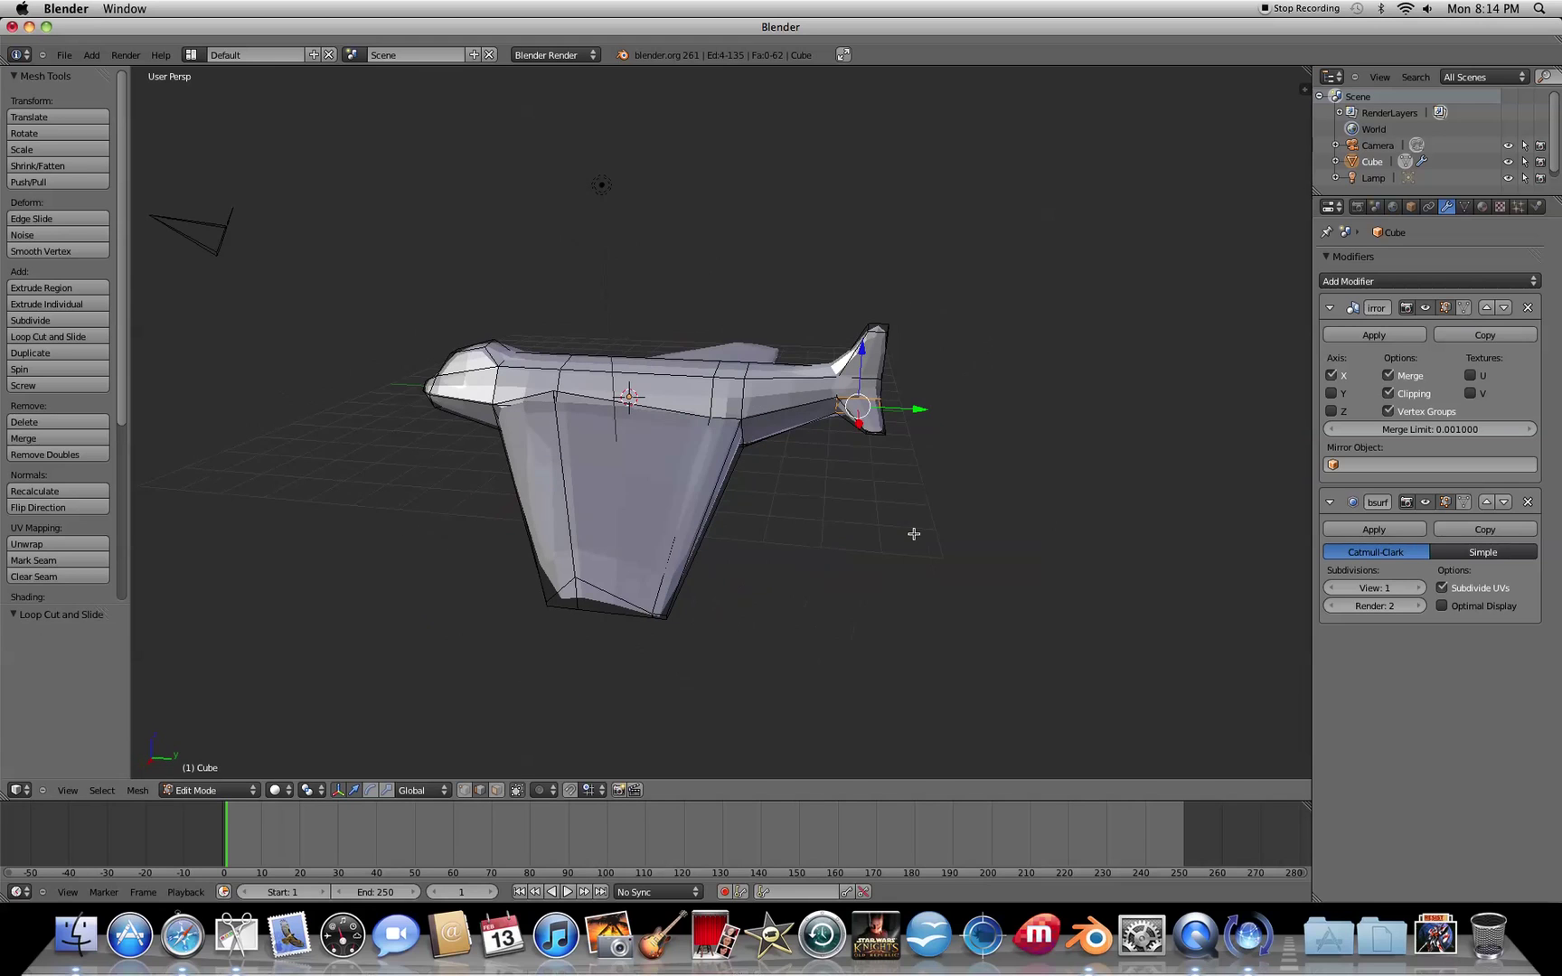
key("ctrl+r")
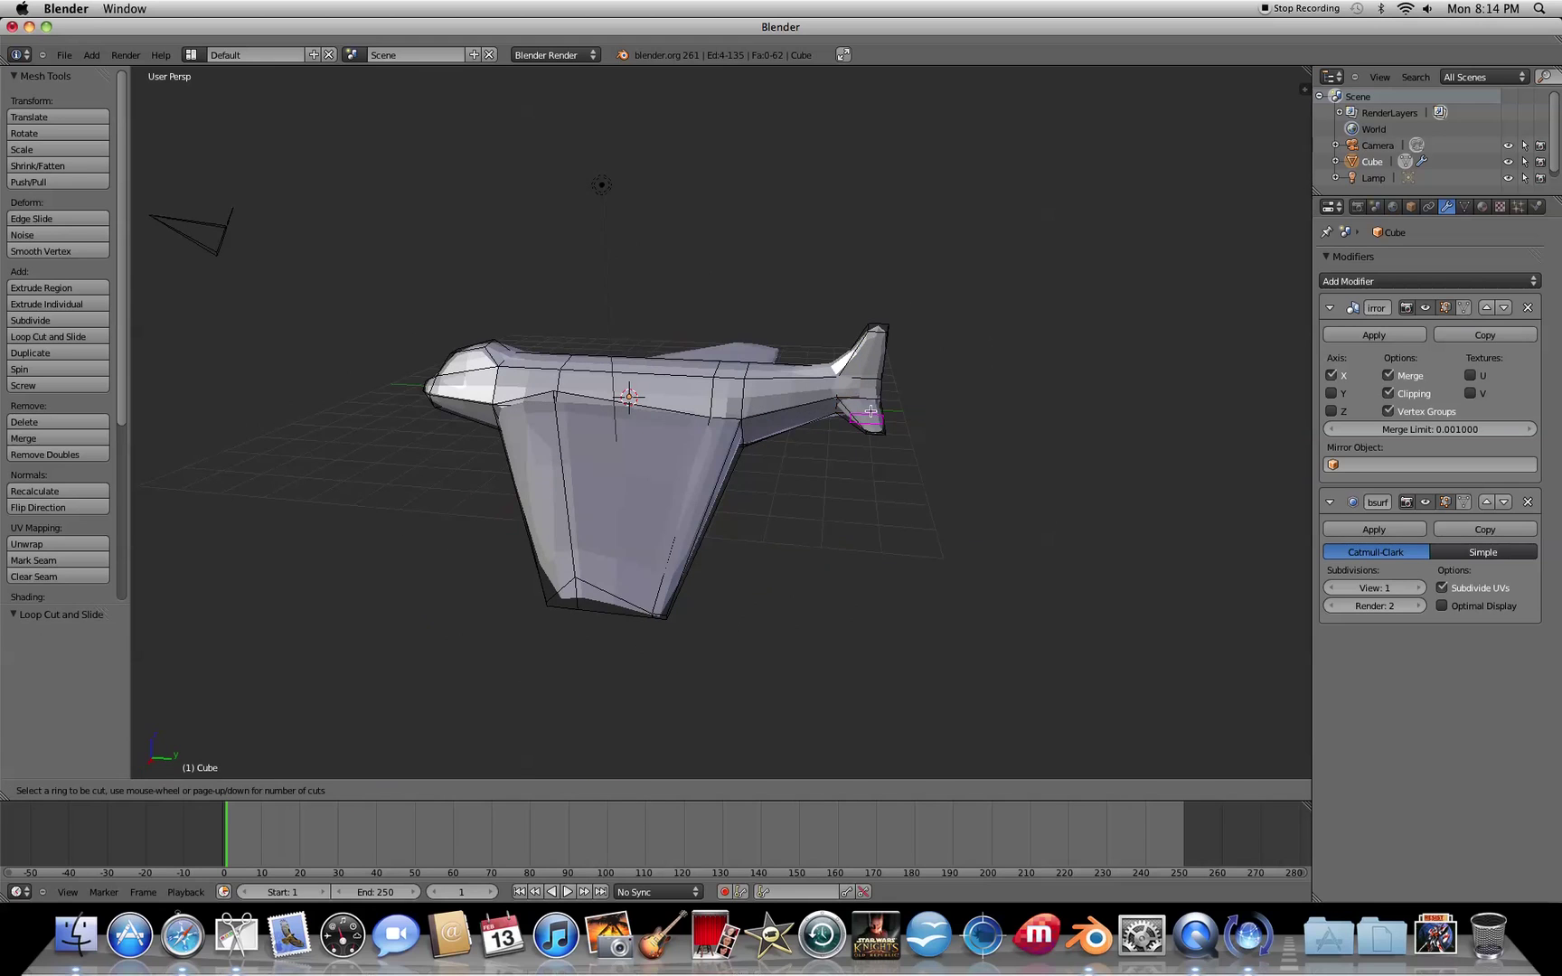
left_click(862, 400)
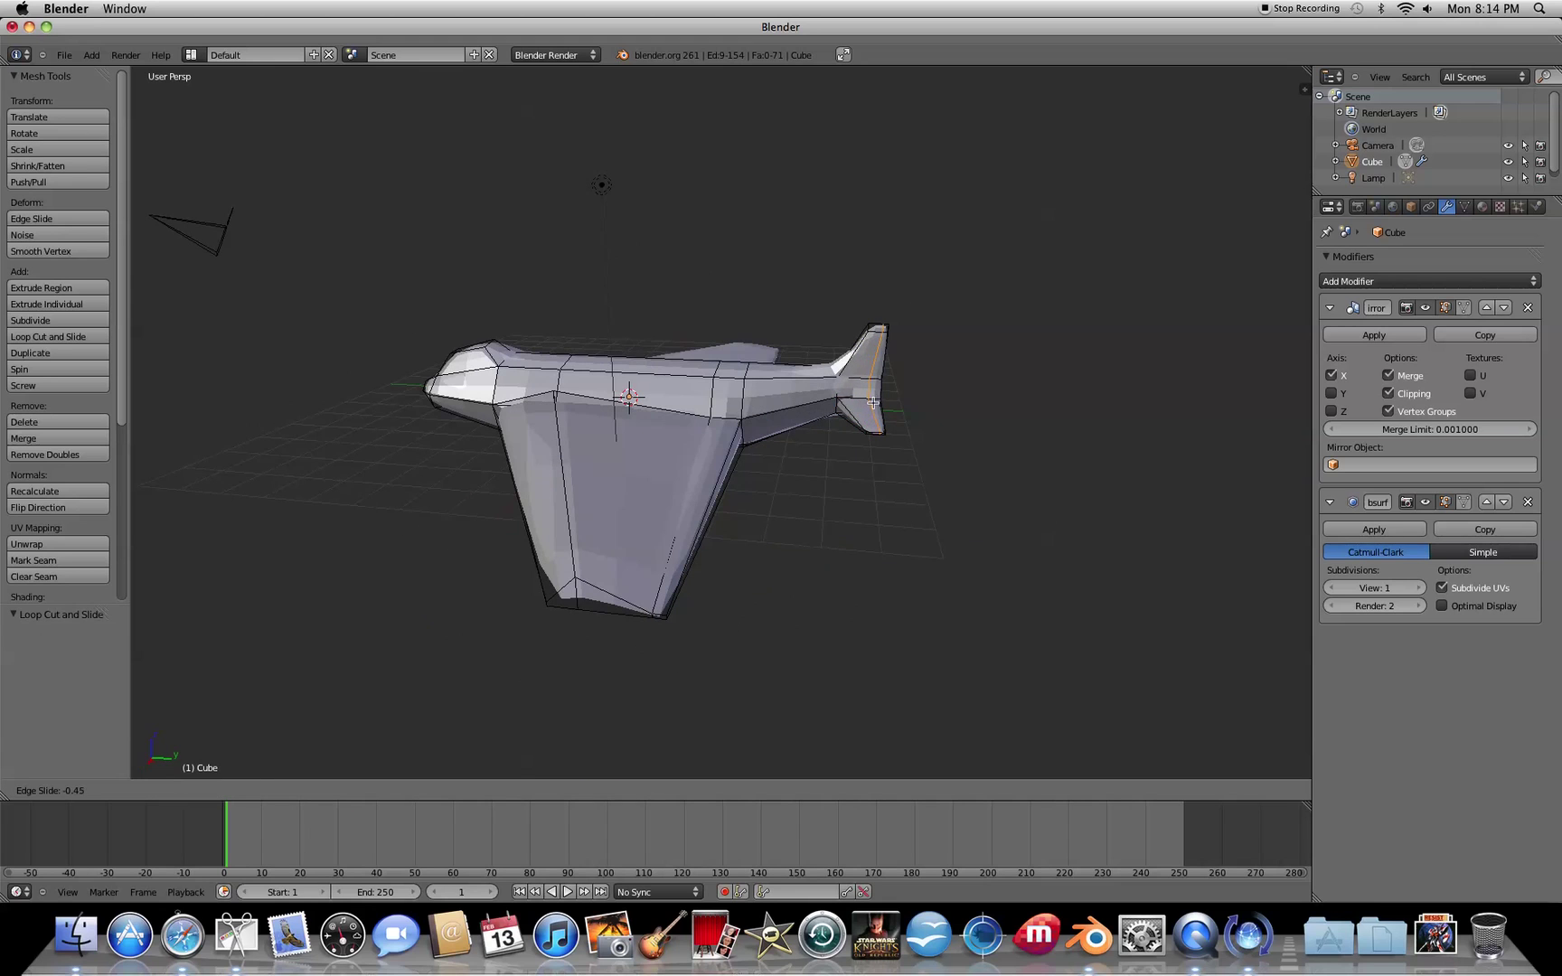
left_click(874, 395)
Add a horizontal loop cut around the vertical fin and slide it down by about 0.77 toward the fin's base
mouse_move(944, 385)
middle_mouse_down()
mouse_move(922, 405)
mouse_move(945, 400)
middle_mouse_up()
scroll(940, 407, "up", 3)
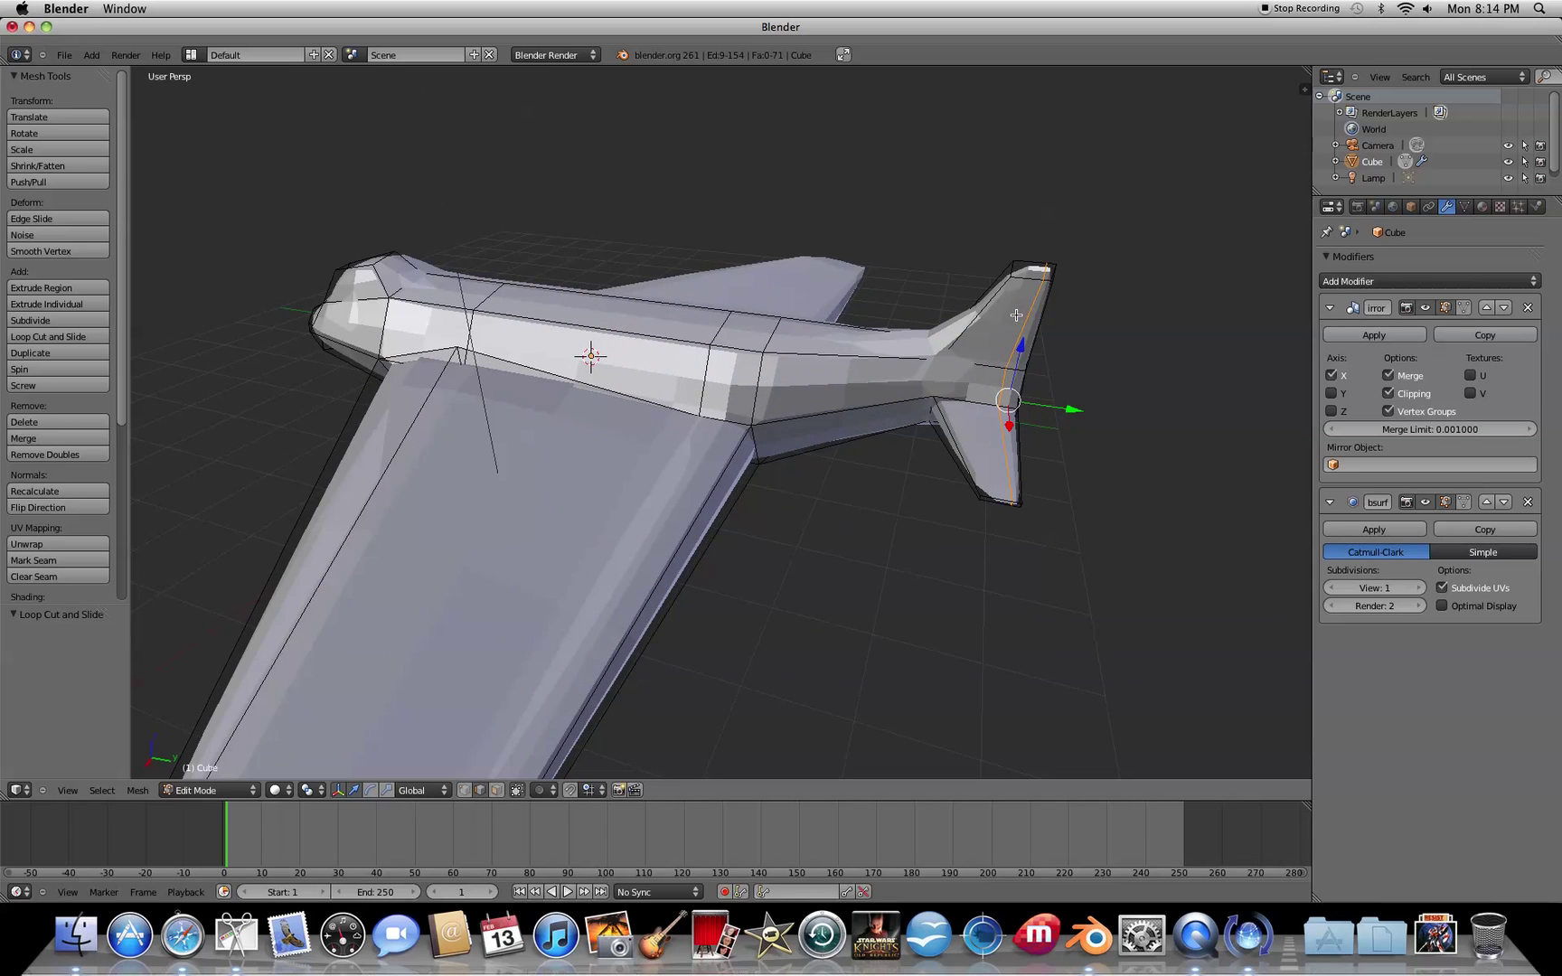
key("ctrl+r")
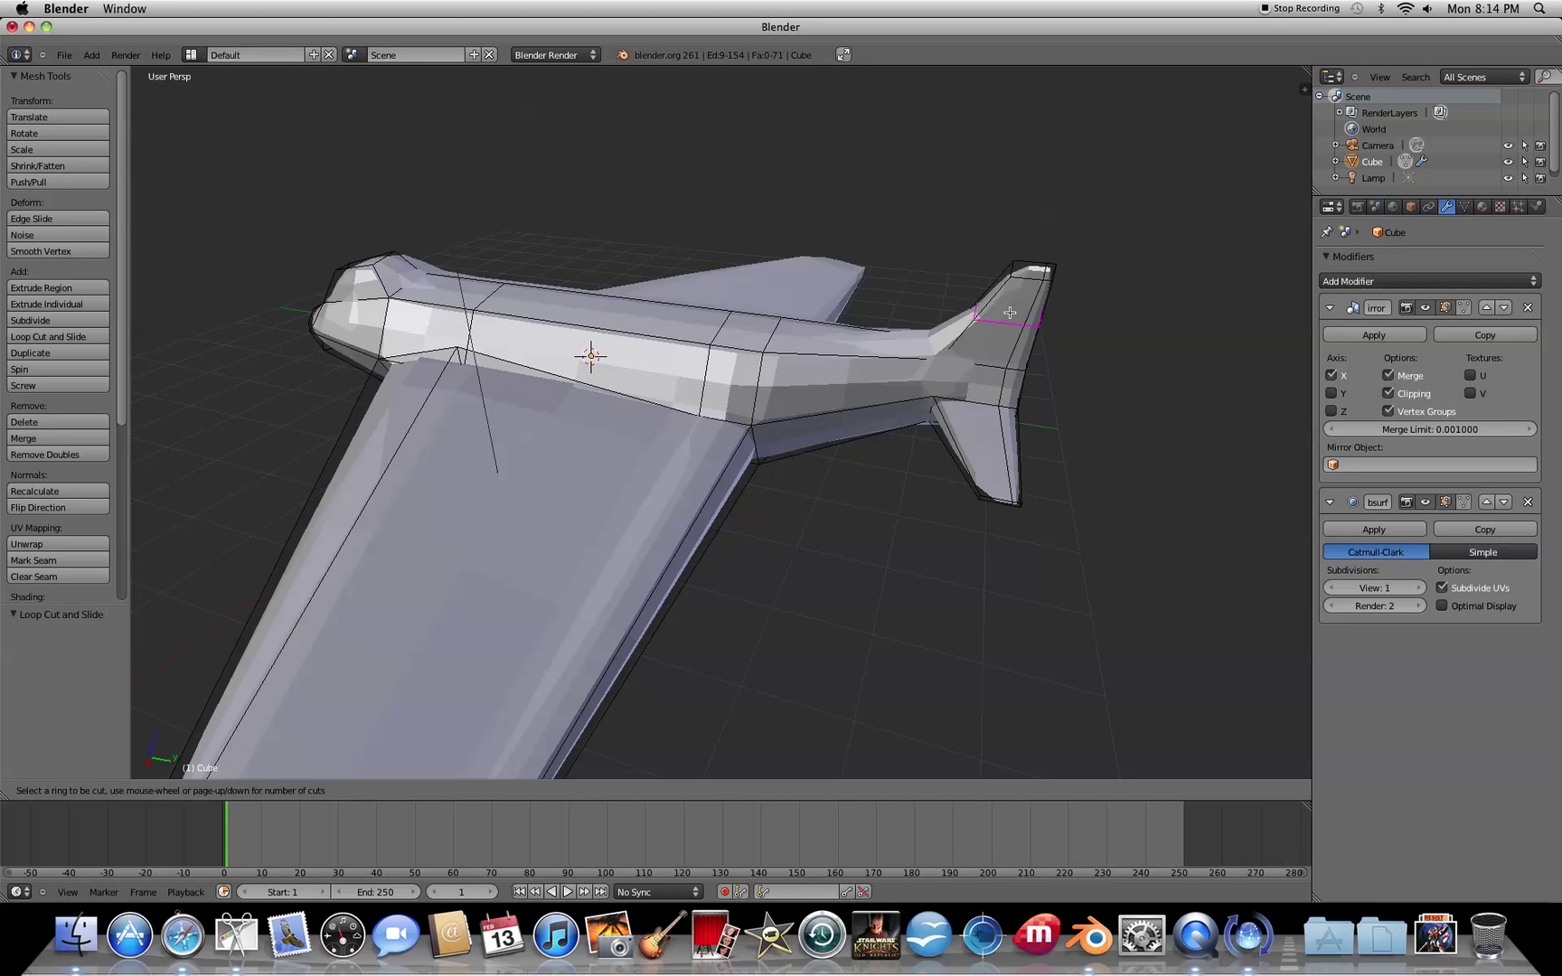
left_click(1010, 313)
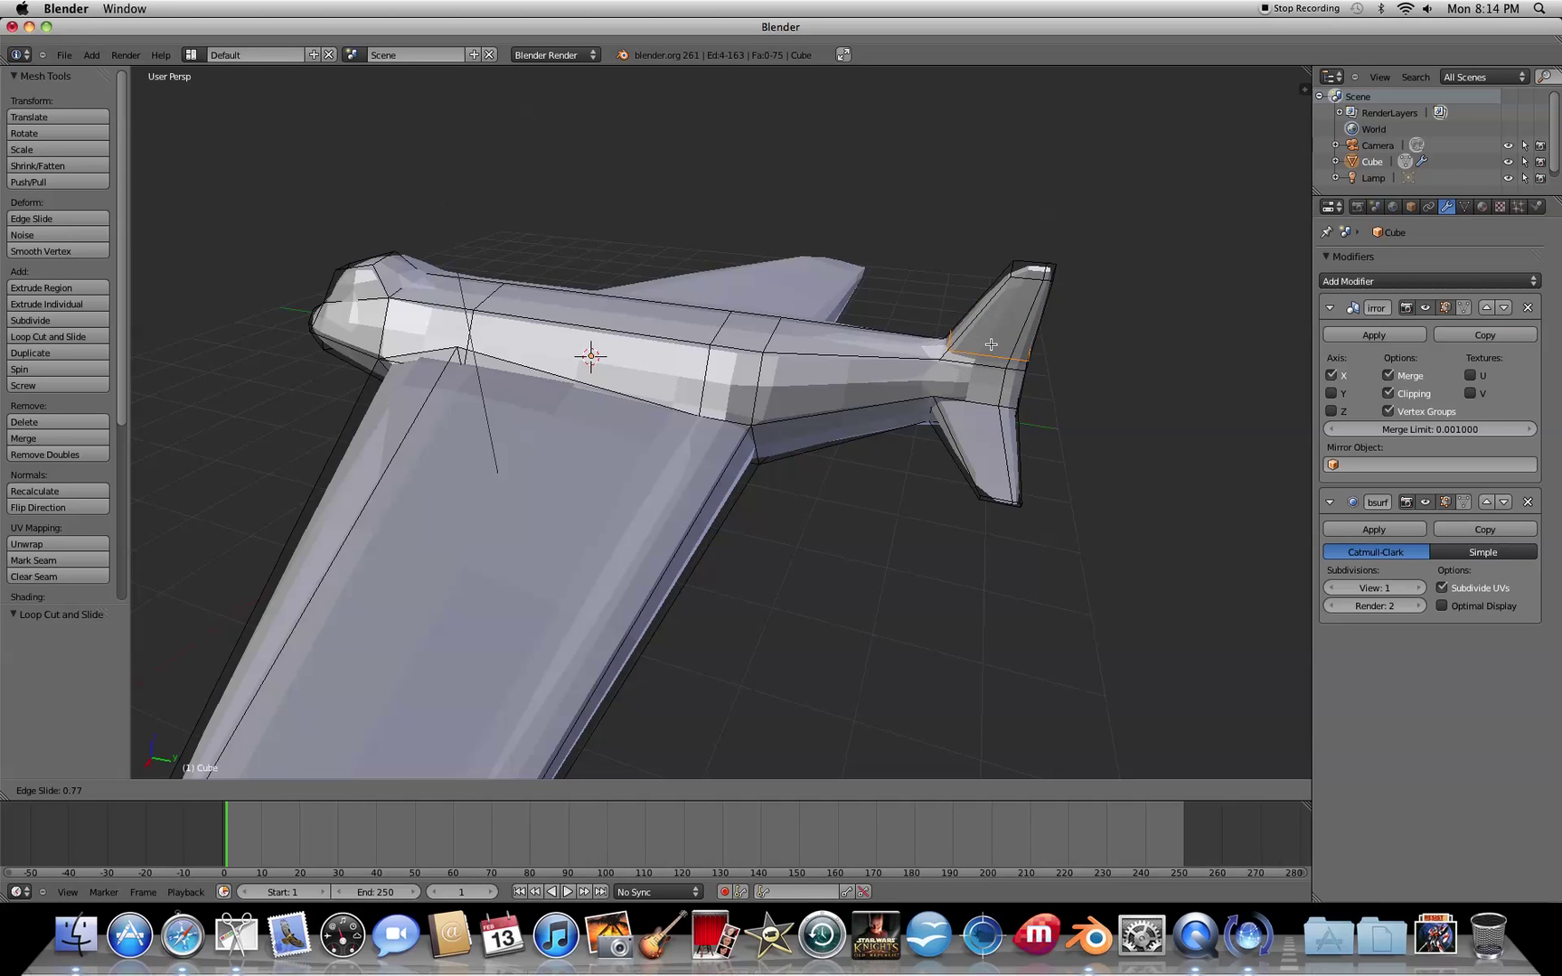
left_click(988, 347)
Return the airplane to Object Mode and apply its Mirror modifier and its Subdivision Surface modifier
middle_click_drag(872, 593, 1051, 583)
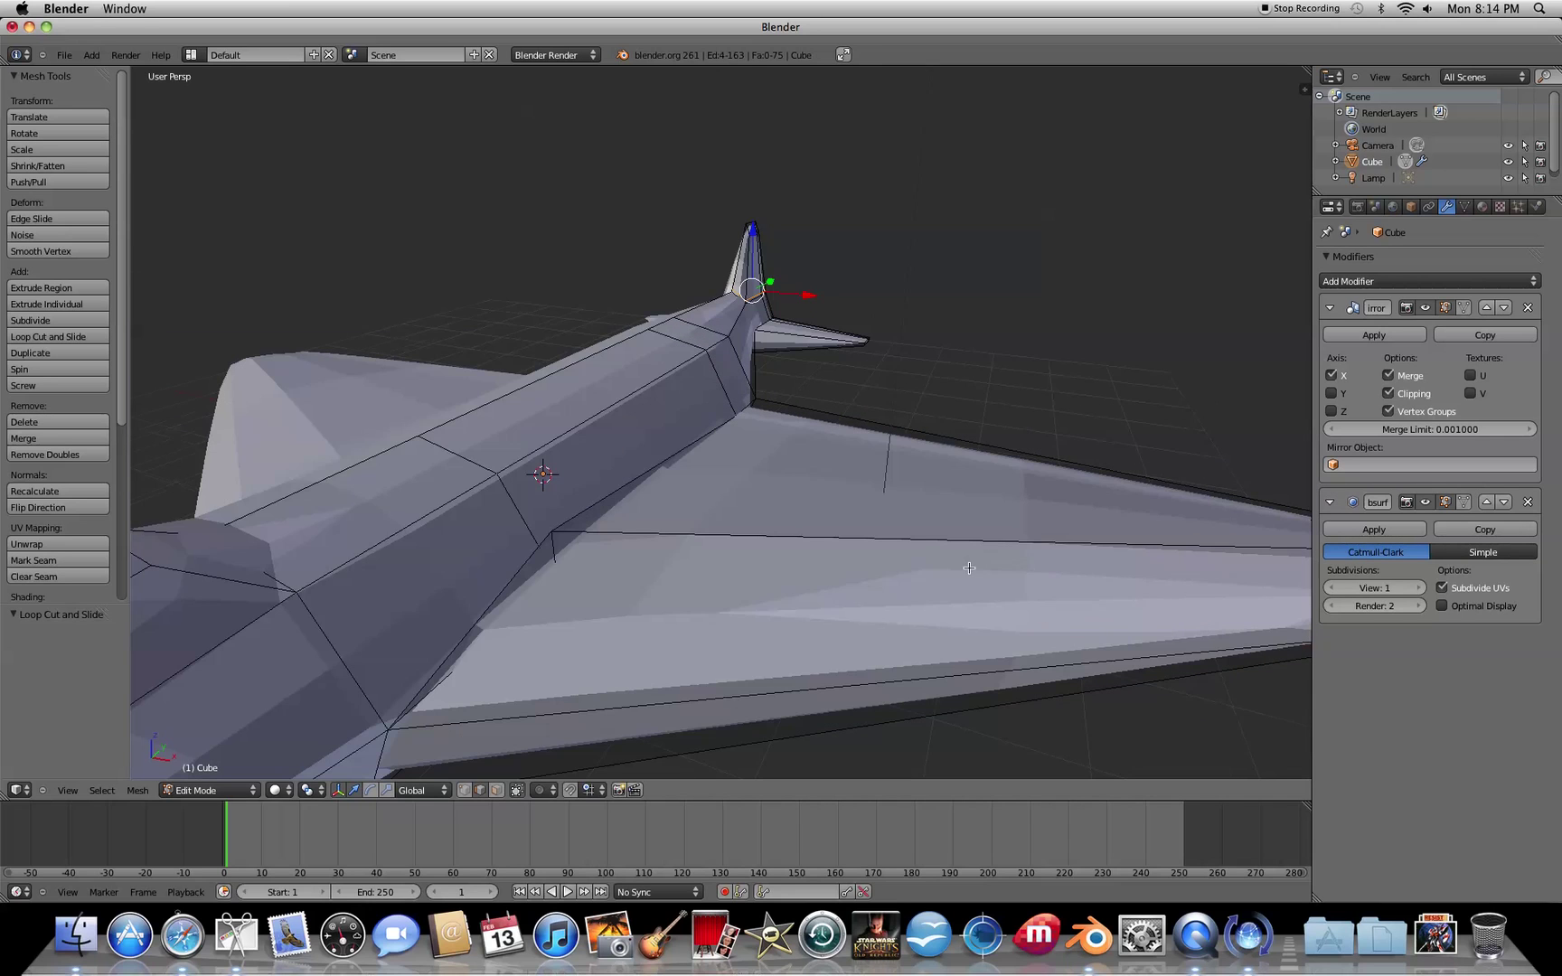
scroll(984, 559, "down", 5)
middle_click_drag(930, 561, 891, 633)
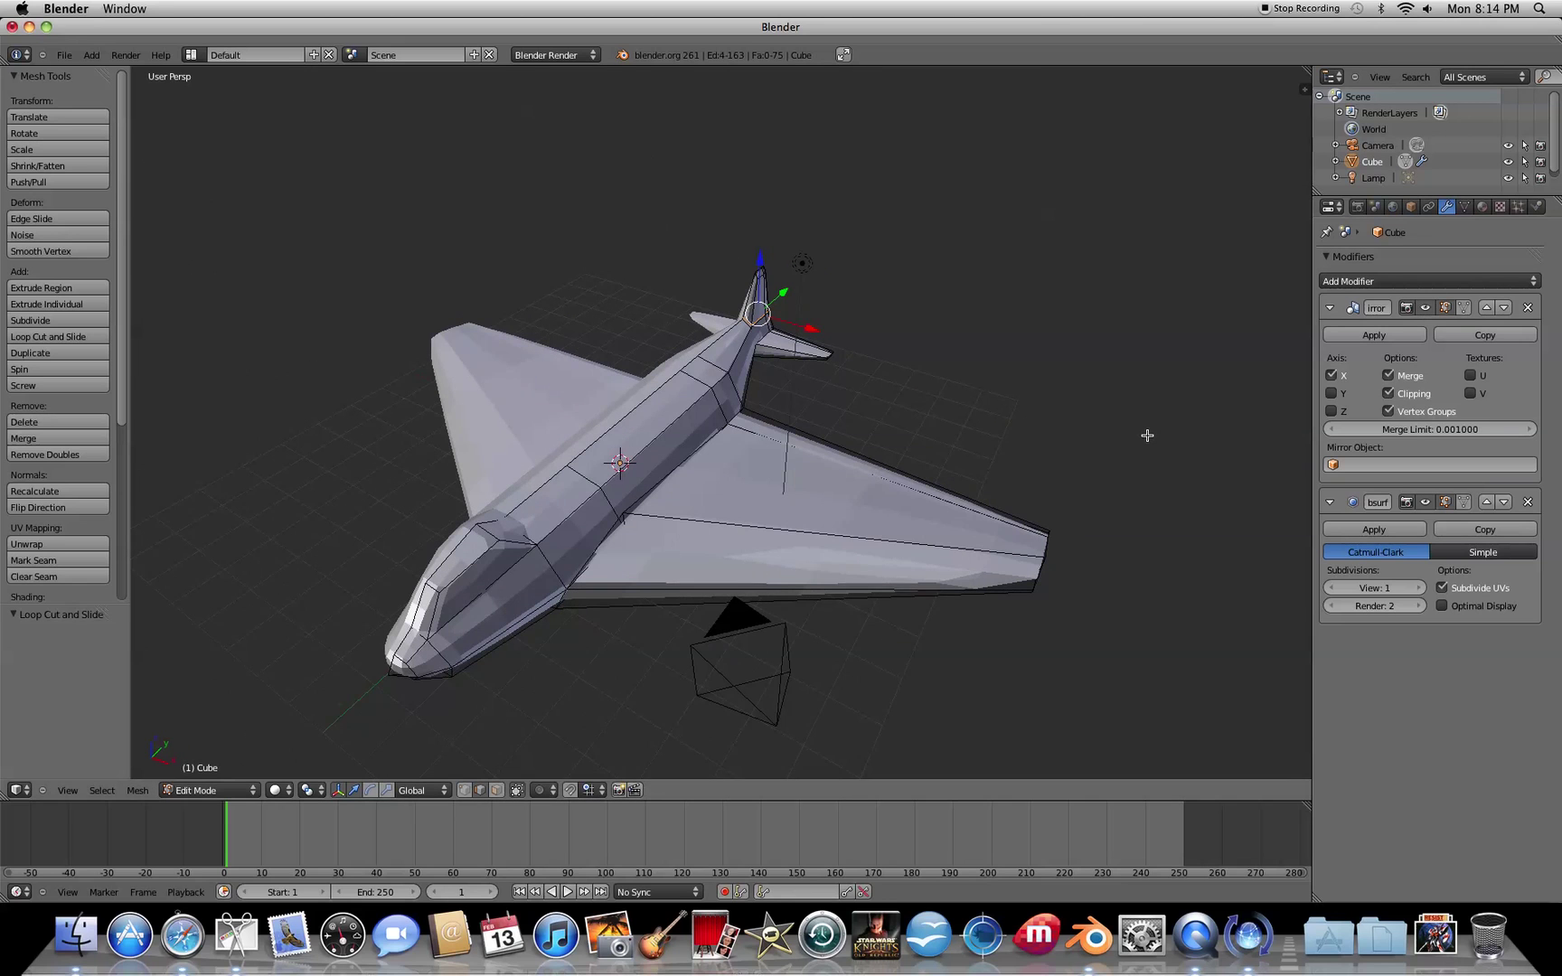
mouse_move(1123, 487)
middle_mouse_down()
mouse_move(1126, 453)
mouse_move(1124, 466)
middle_mouse_up()
key("Tab")
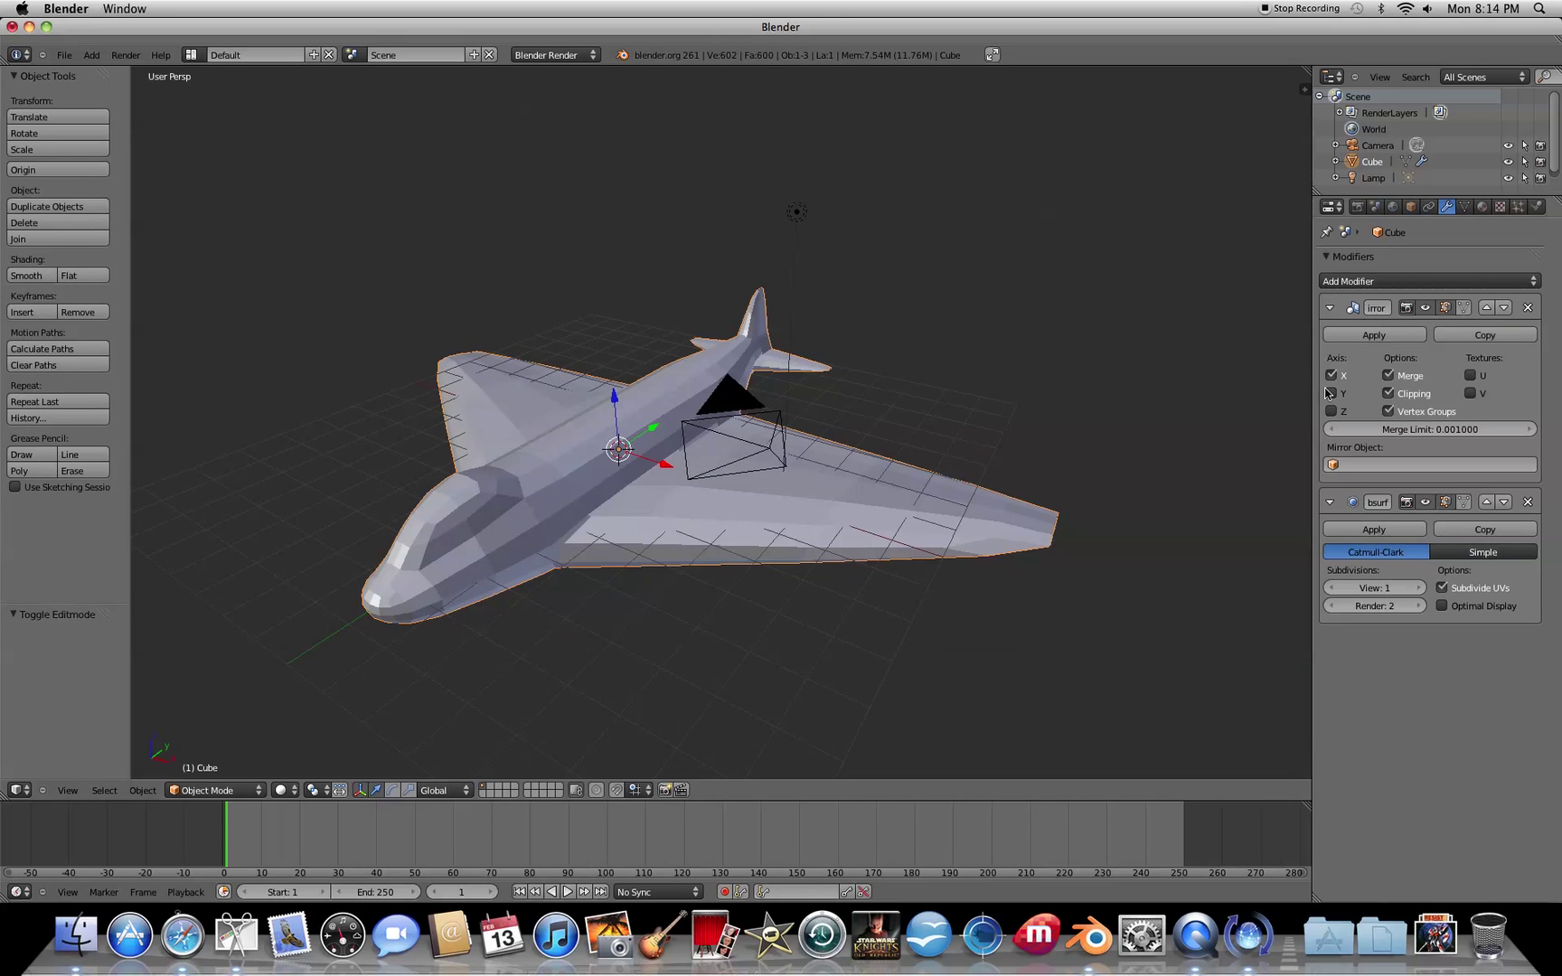
left_click(1385, 336)
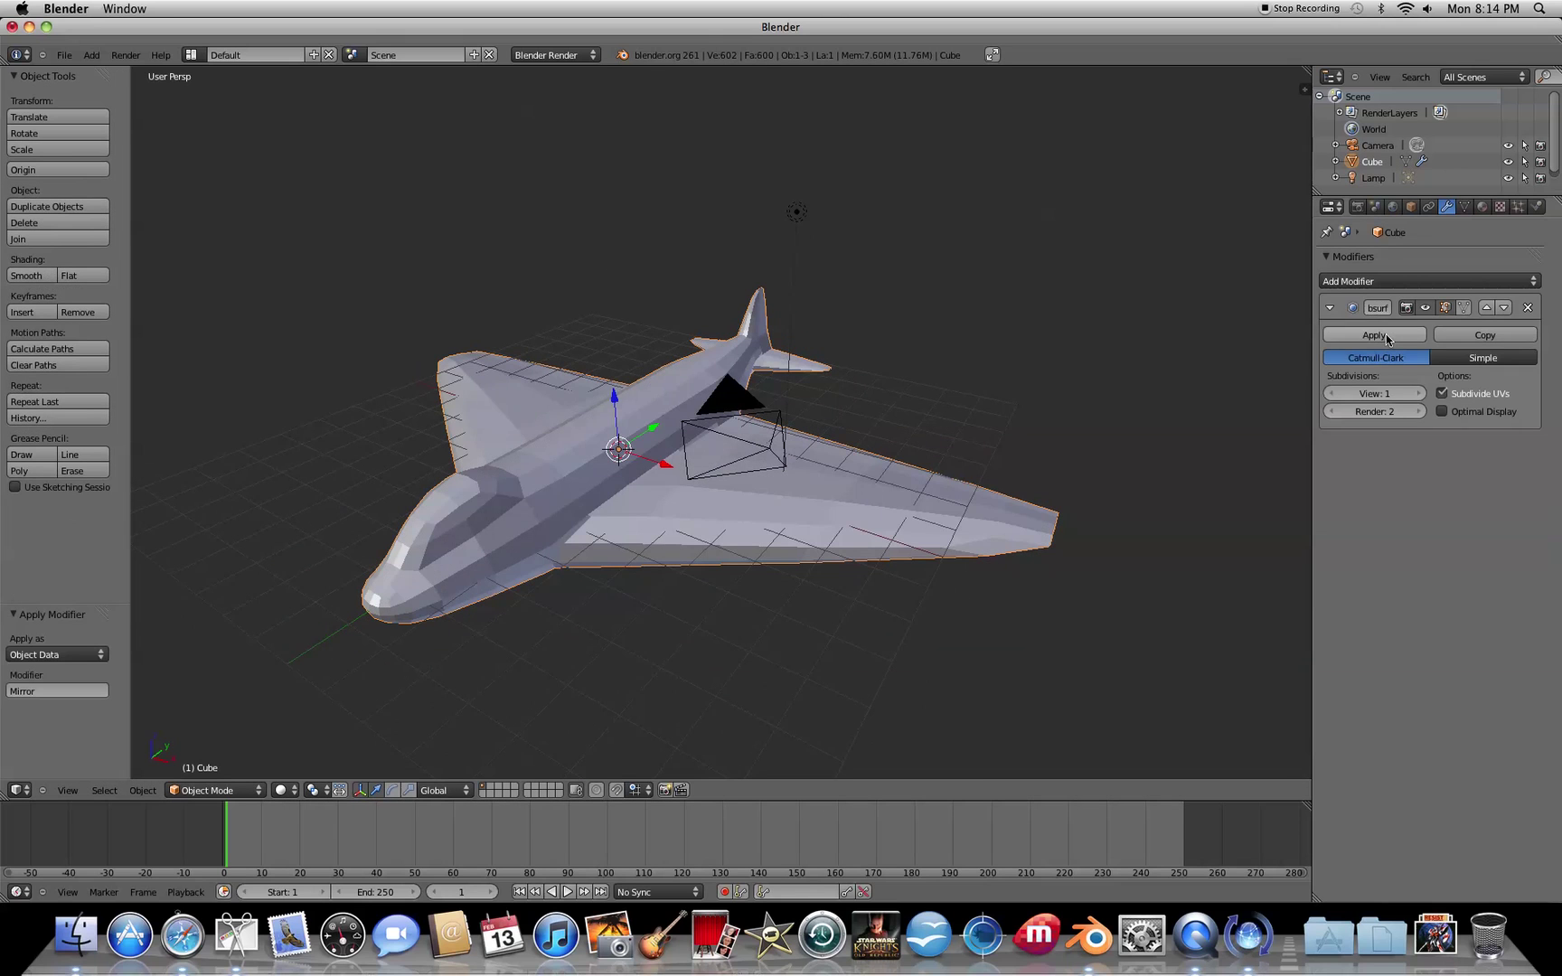
left_click(1382, 337)
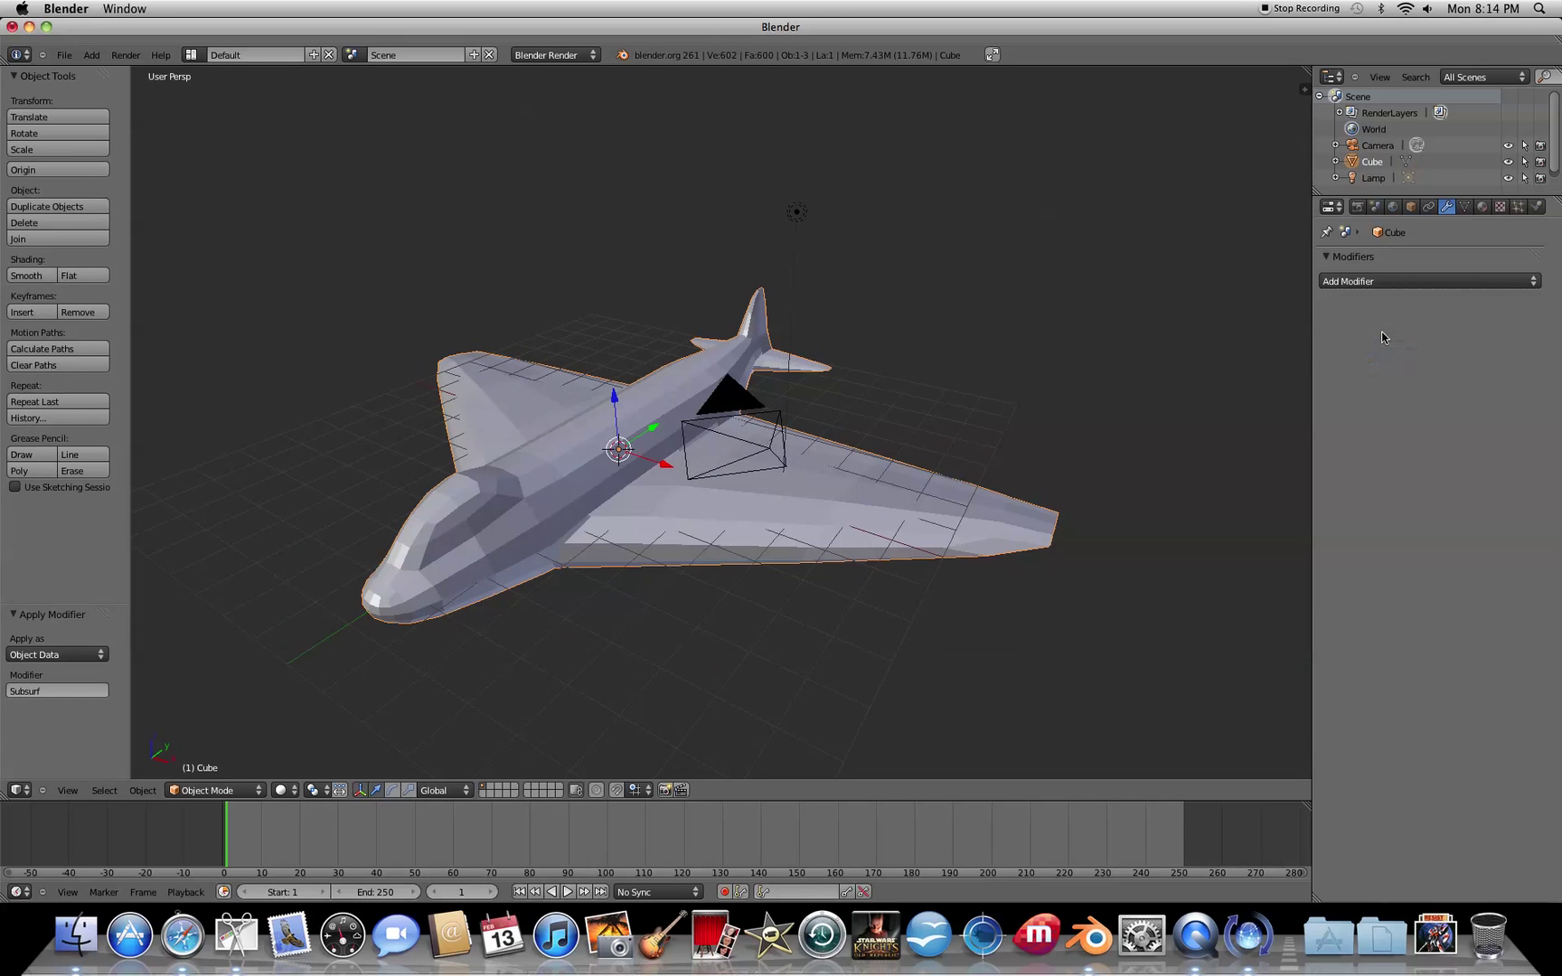
middle_click_drag(935, 552, 972, 617)
key("Tab")
key("Tab")
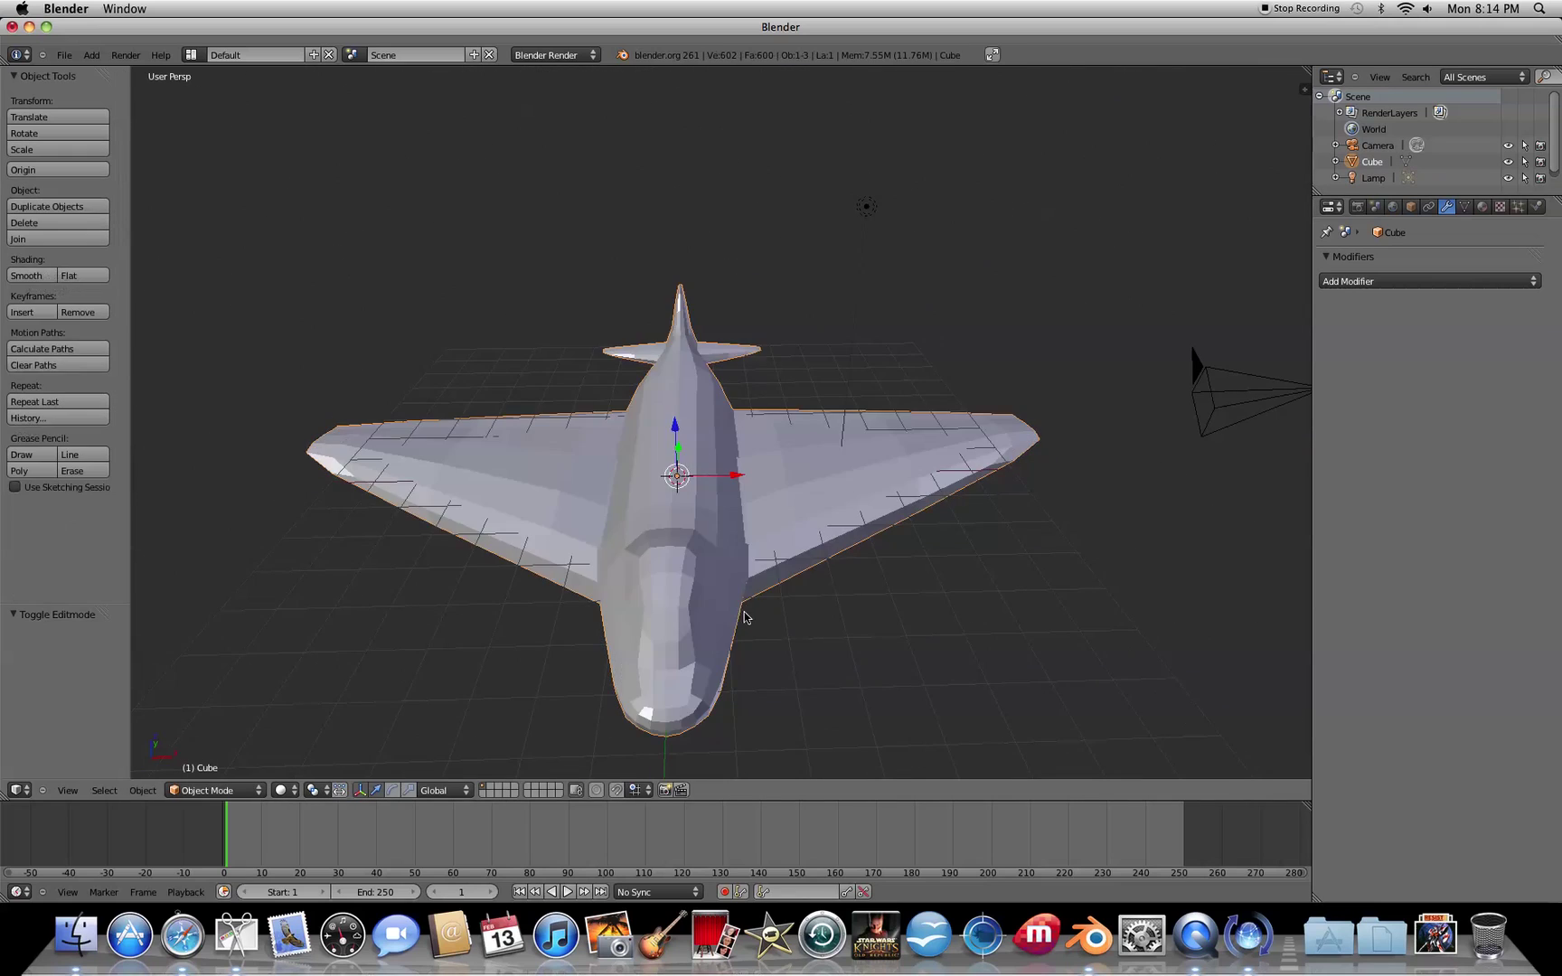
Duplicate the lamp and place the copy beyond the airplane's opposite wing, offset about X -9.025, Y -4.624, Z -0.984
mouse_move(847, 610)
middle_mouse_down()
mouse_move(830, 659)
mouse_move(795, 618)
mouse_move(797, 554)
middle_mouse_up()
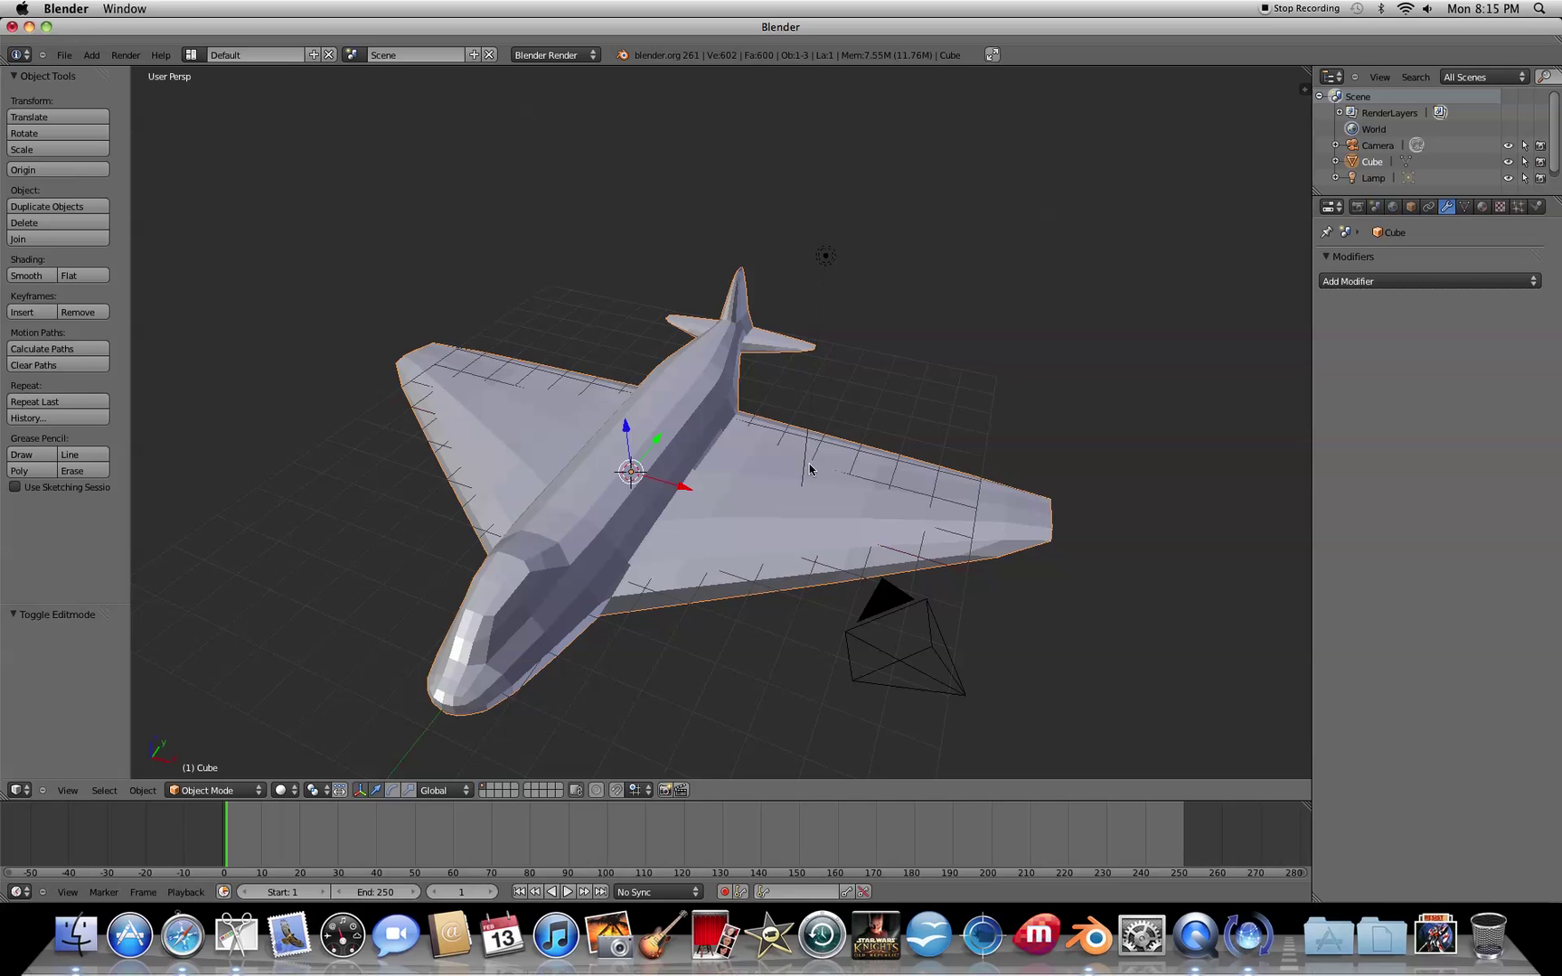
right_click(827, 268)
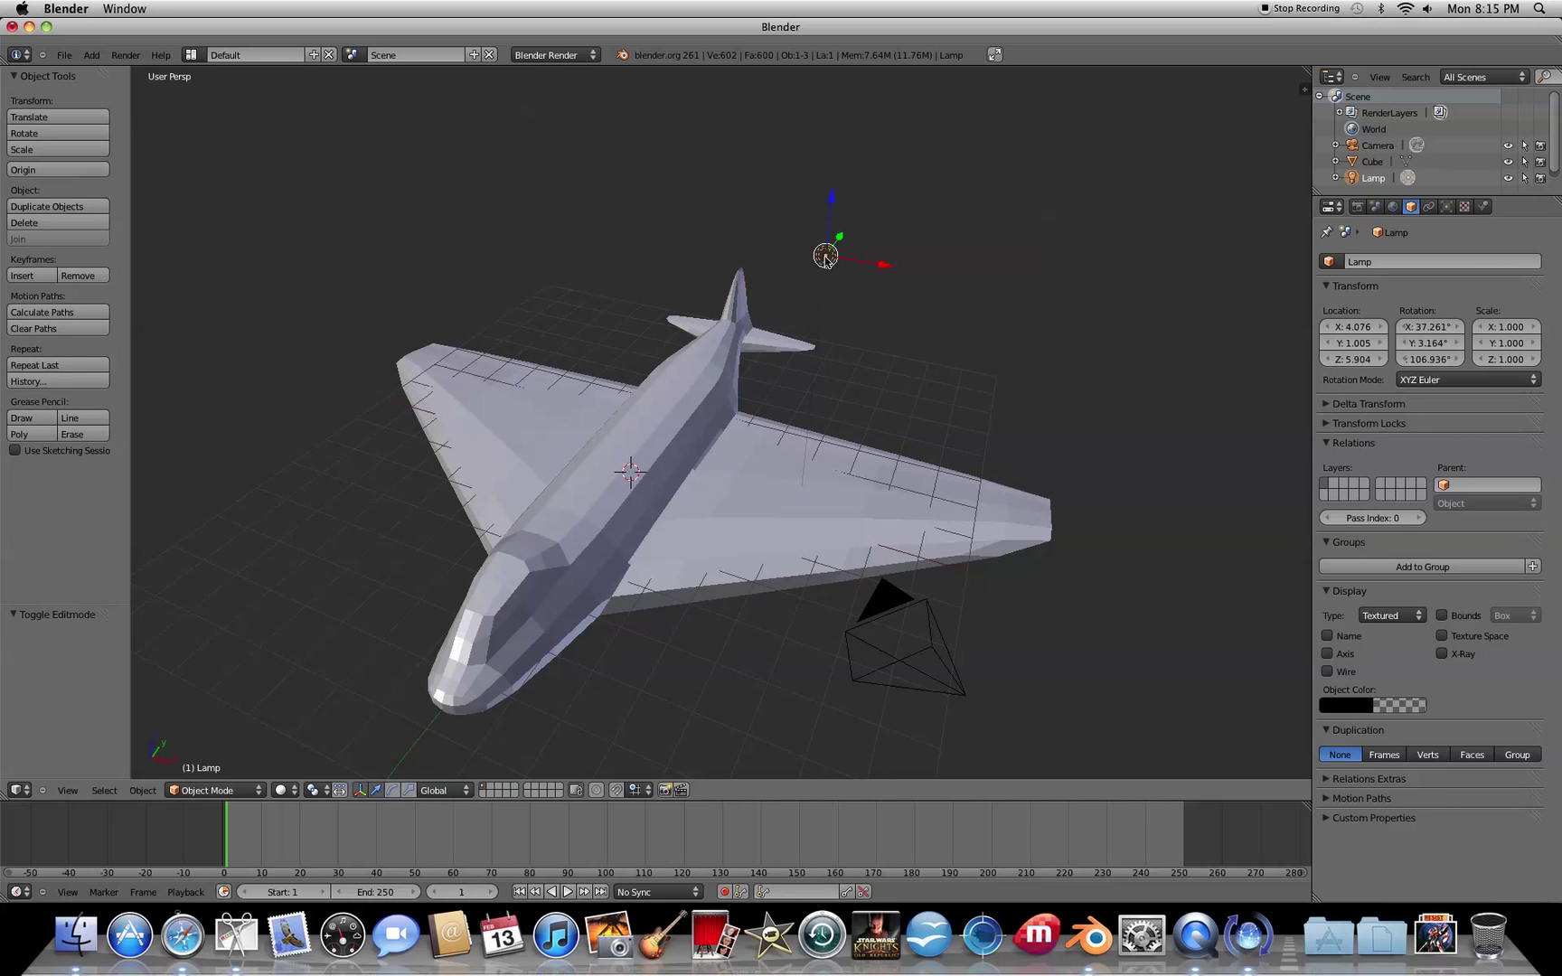
key("shift+d")
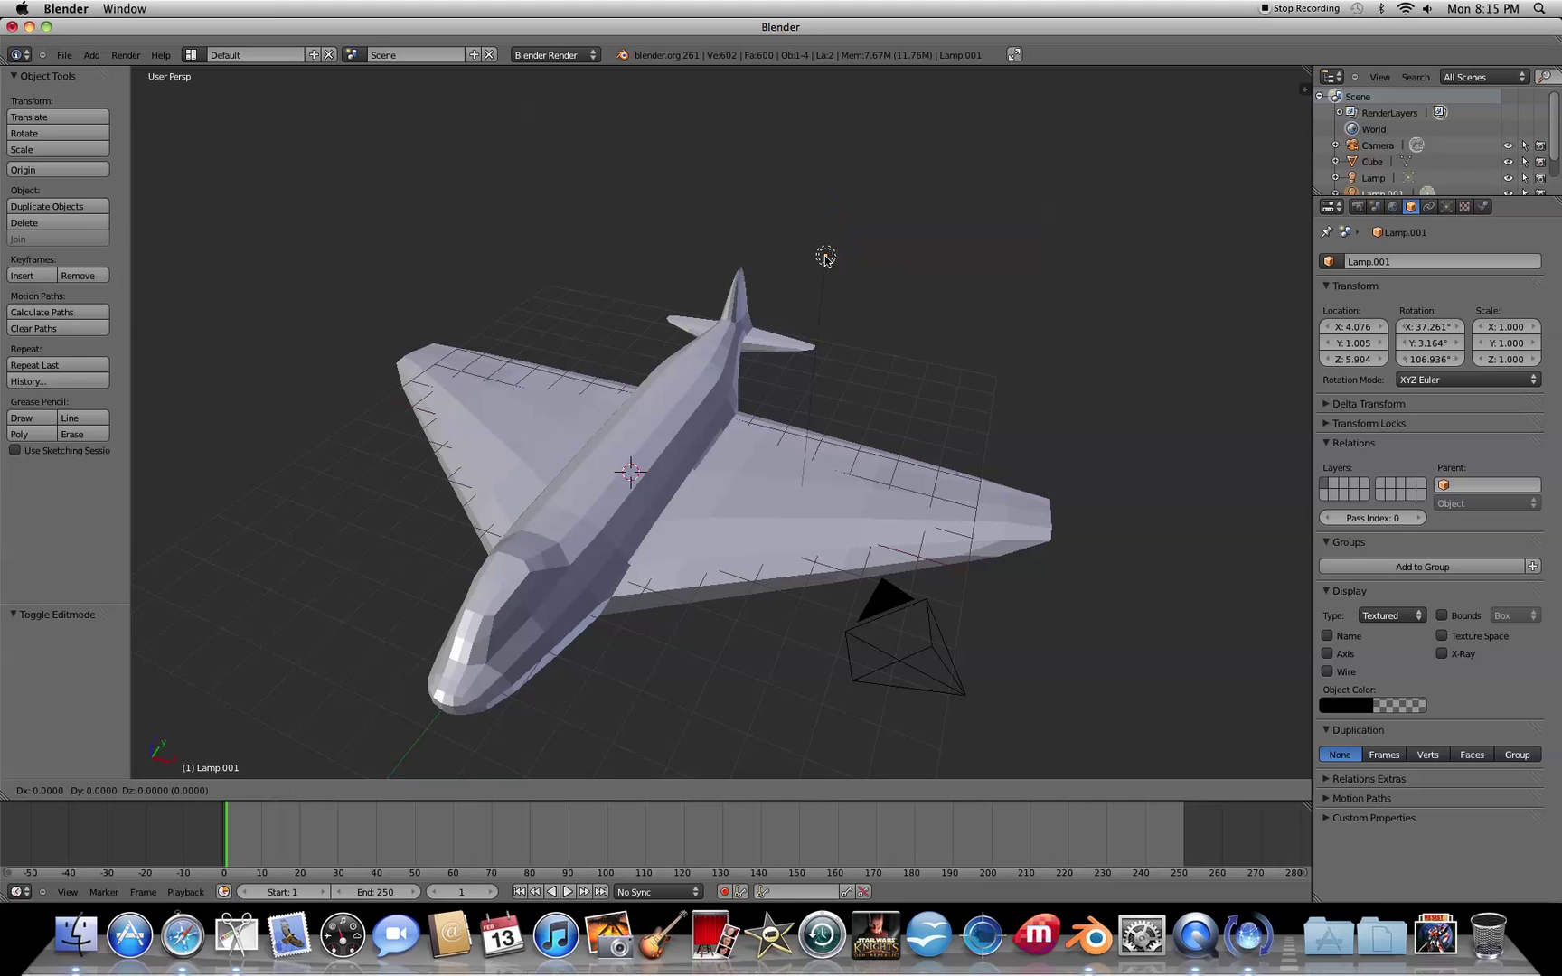
left_click(275, 324)
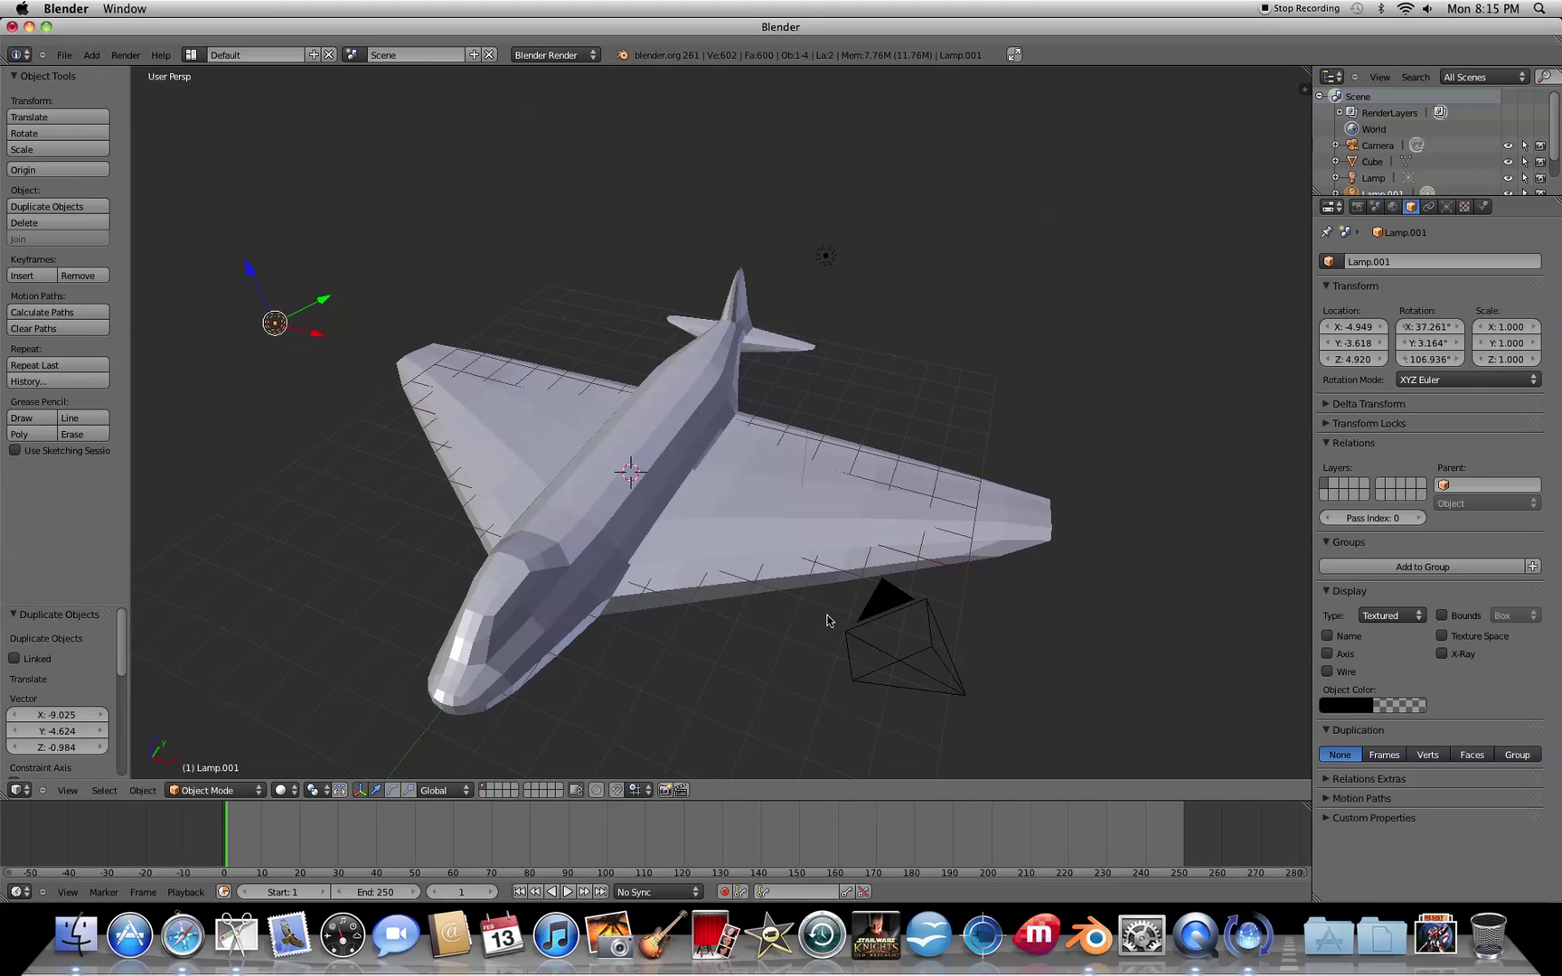
In camera view, pull the camera back along its local Z axis to about X 13.584, Y -12.198, Z 9.493
key("KP_0")
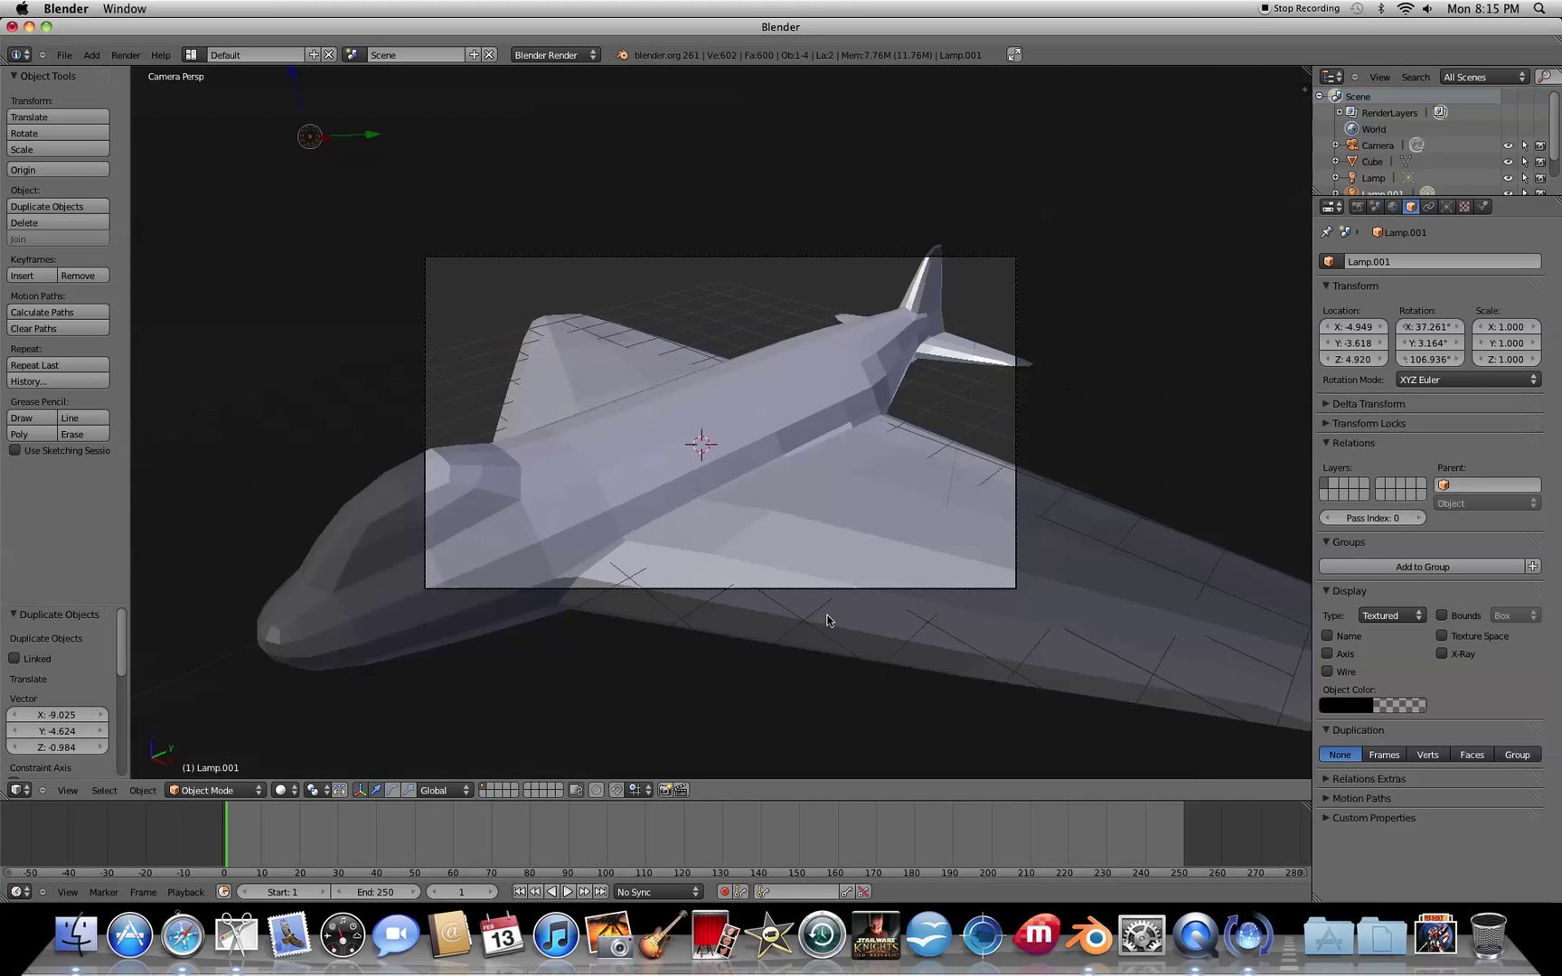
right_click(741, 510)
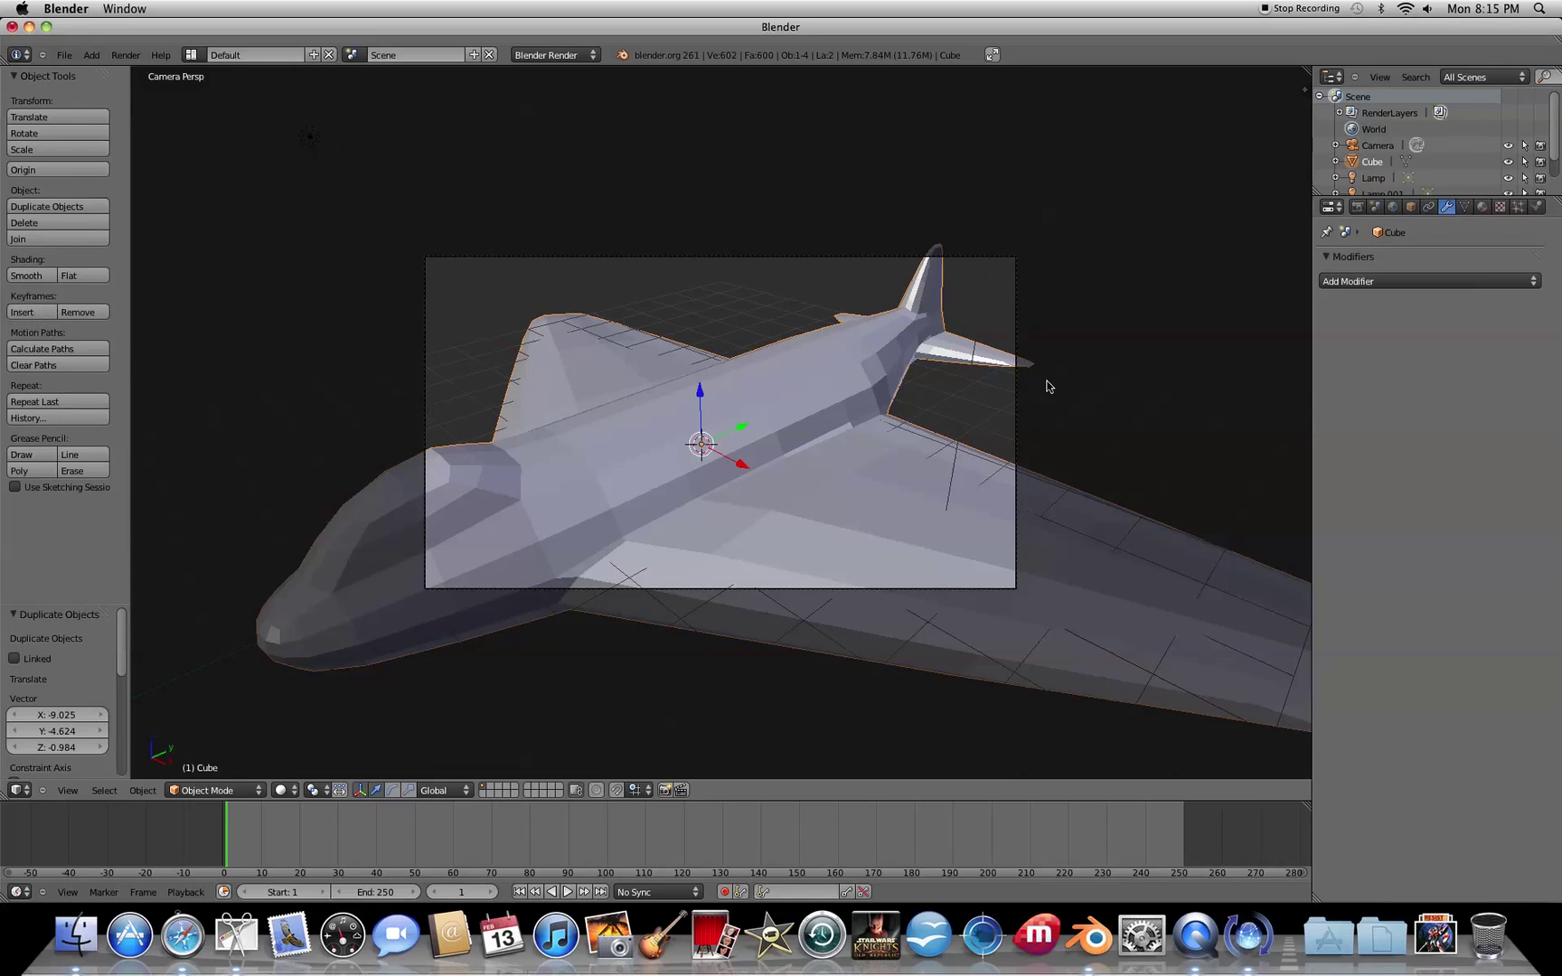
right_click(1017, 396)
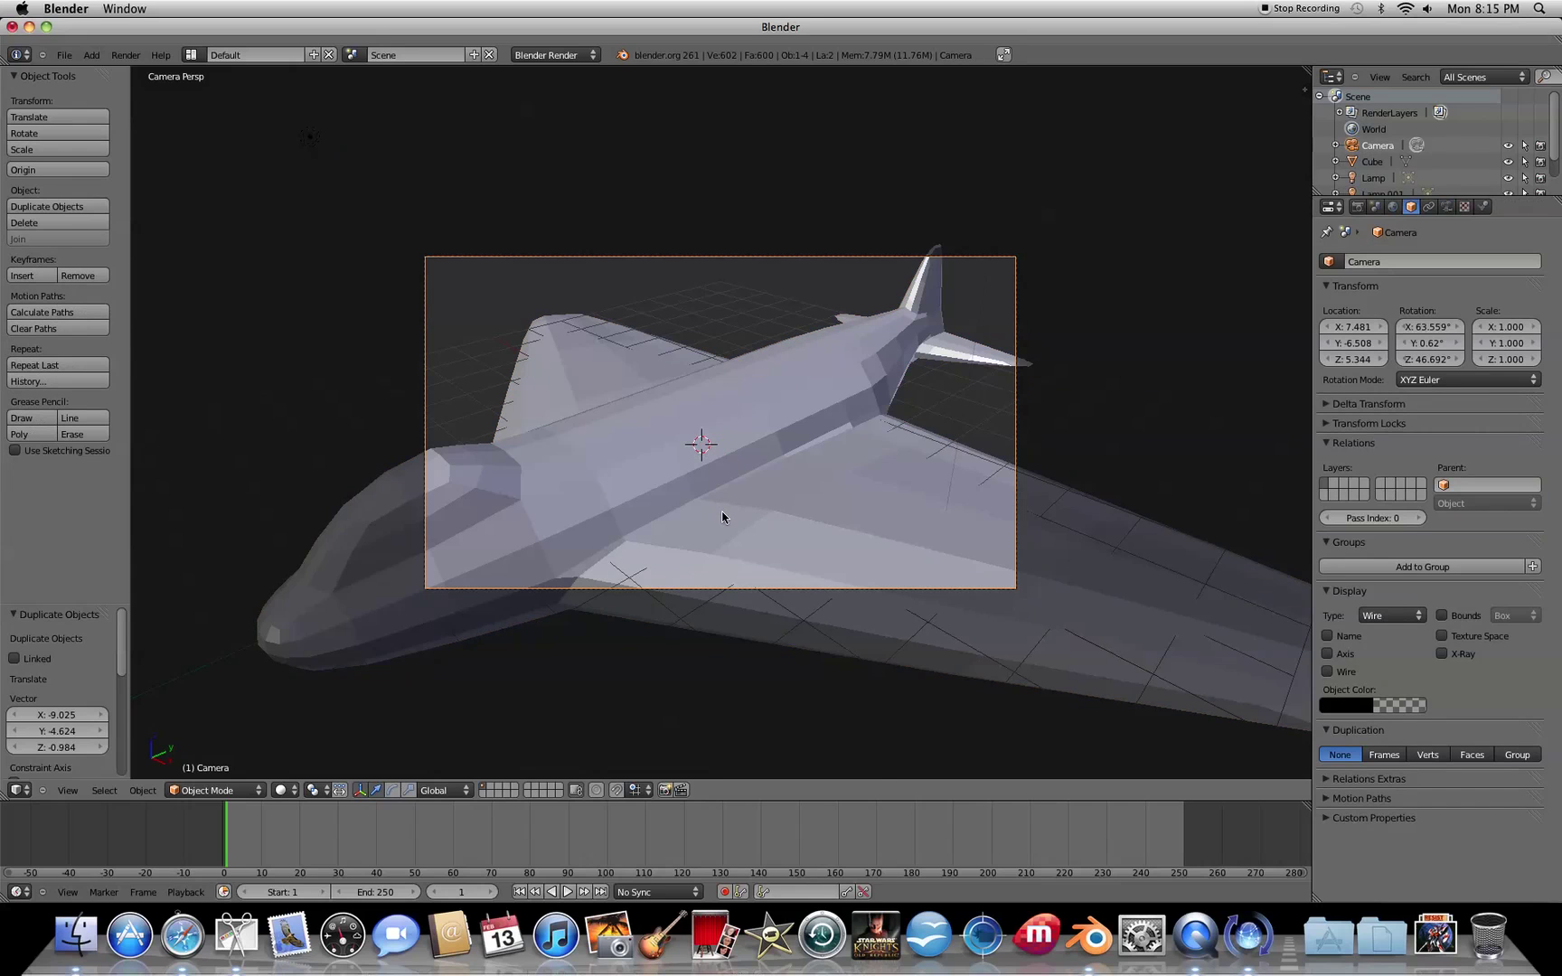
key("KP_0")
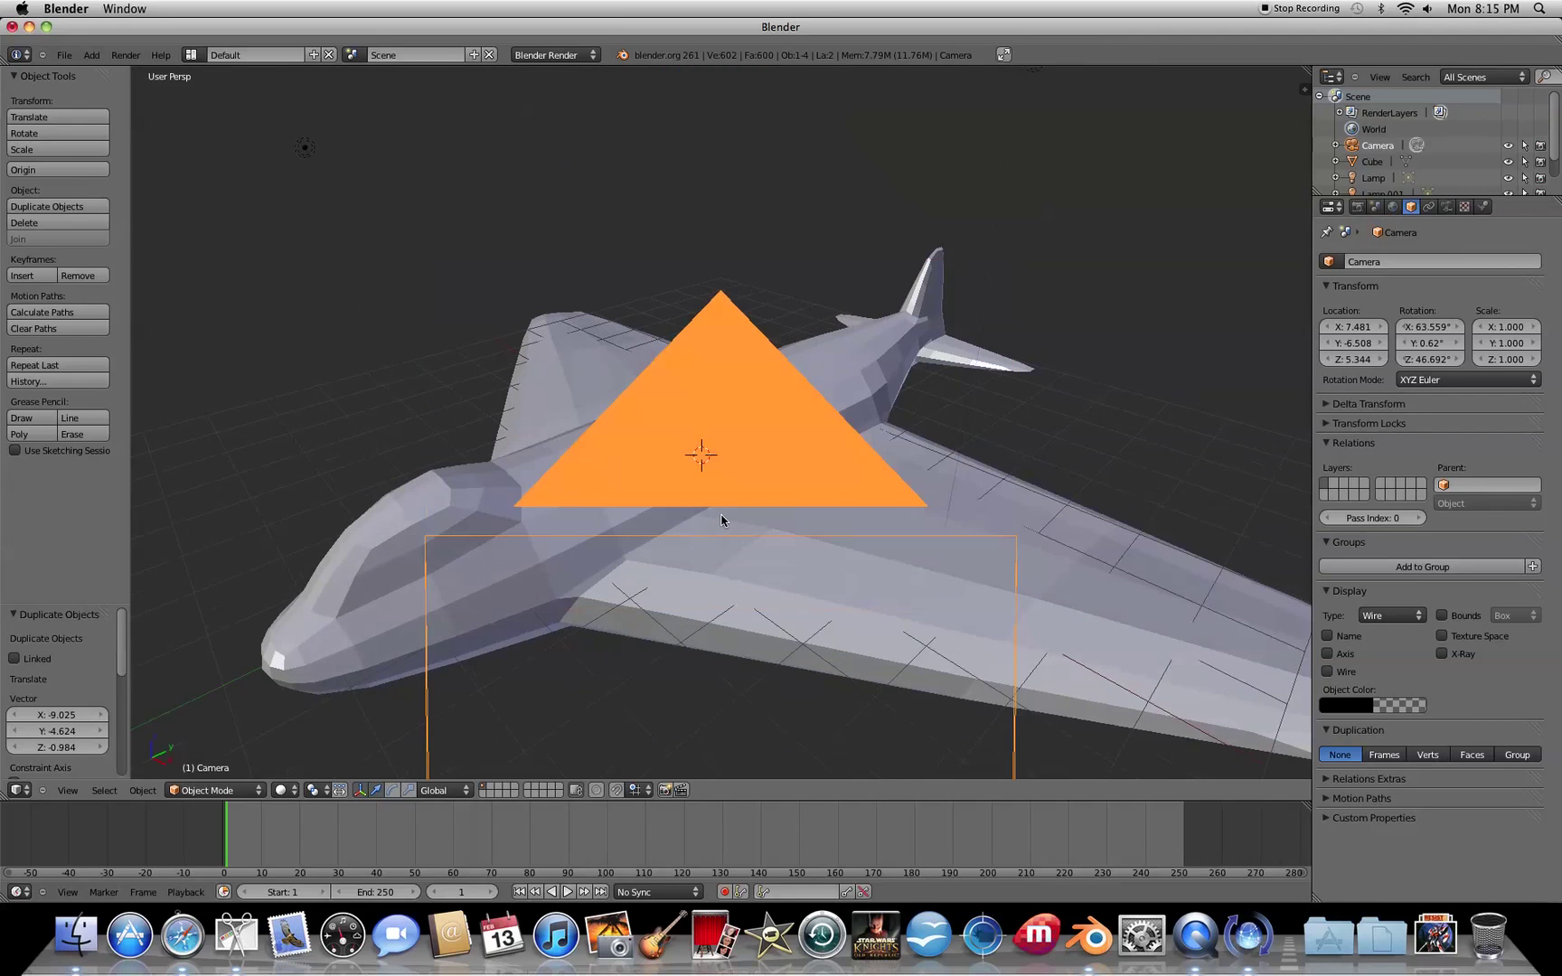
key("KP_0")
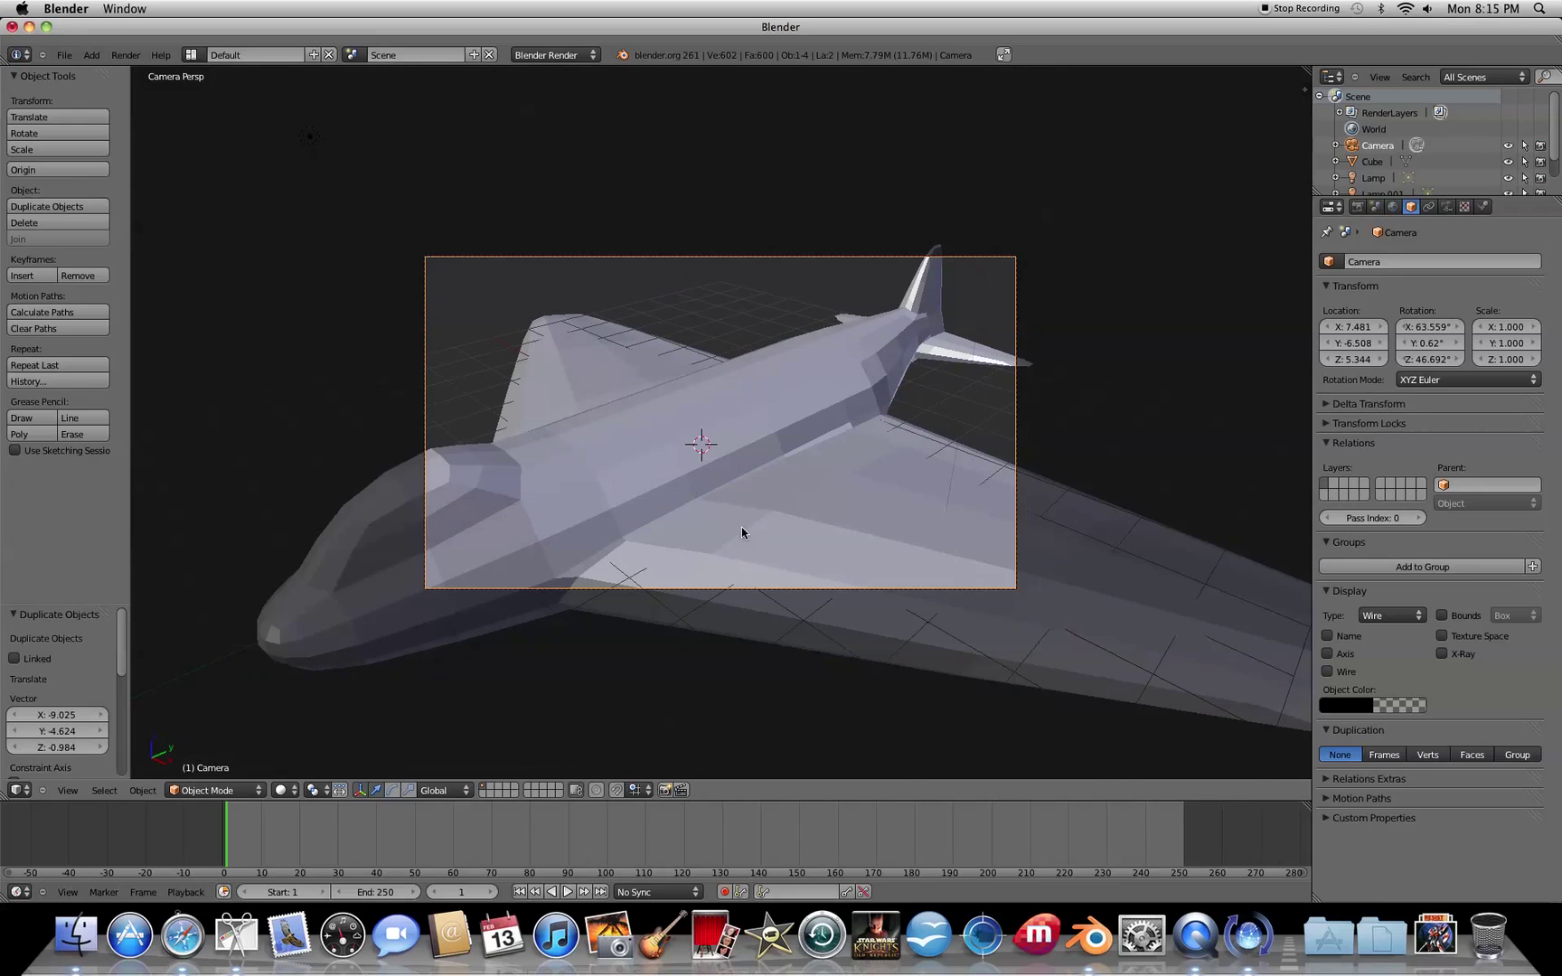
key("g")
key("z")
key("z")
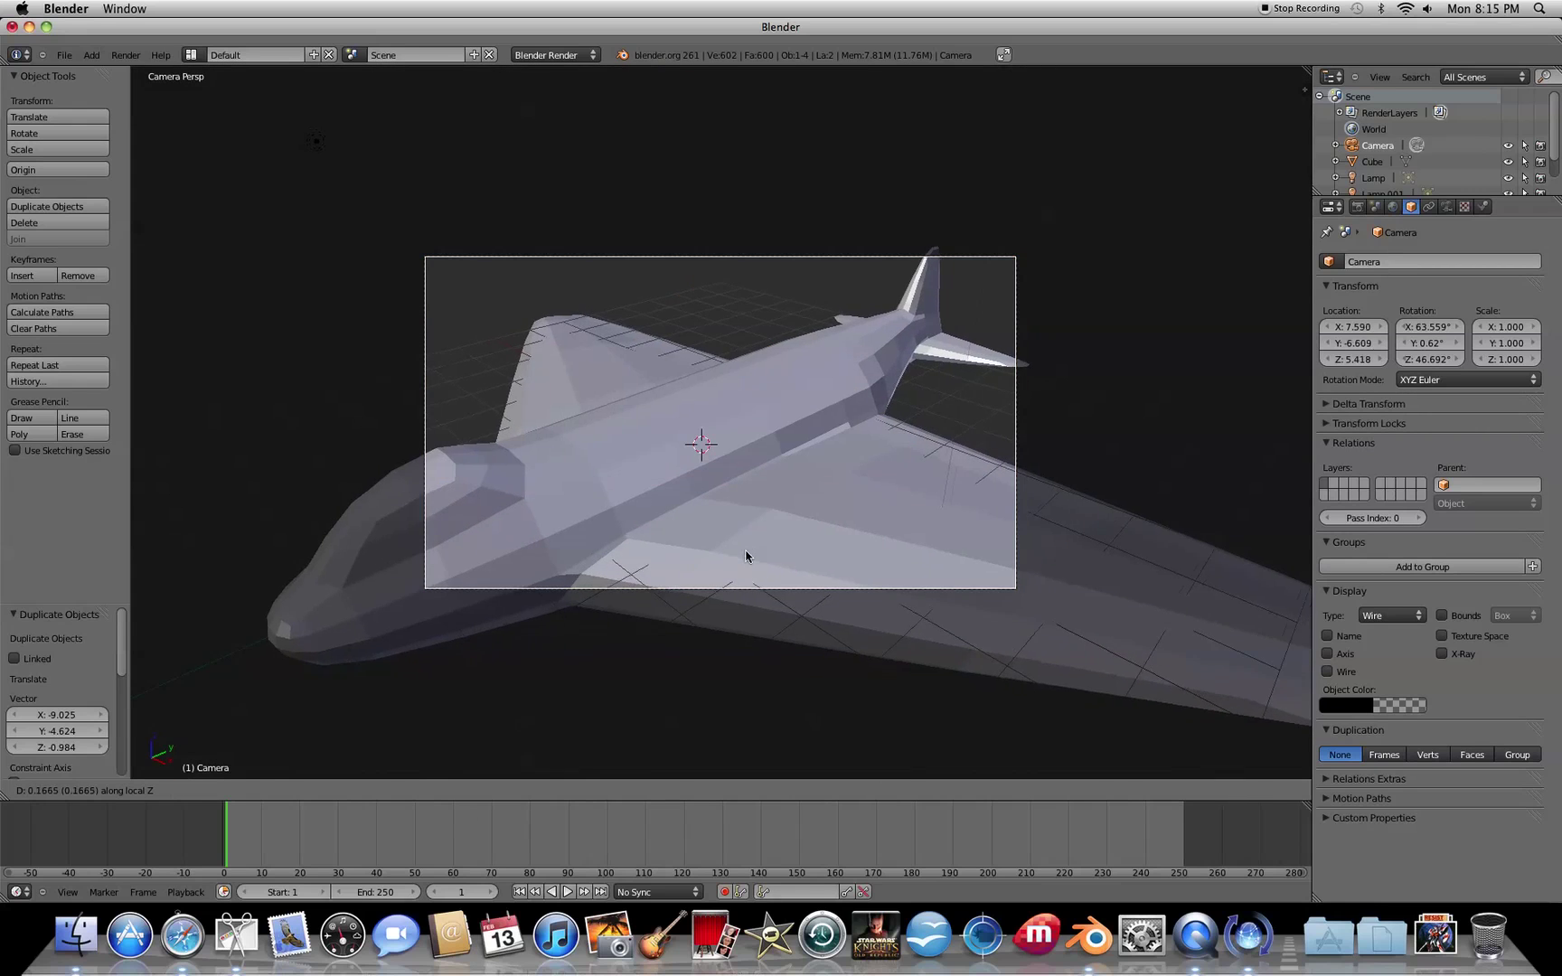
left_click(814, 696)
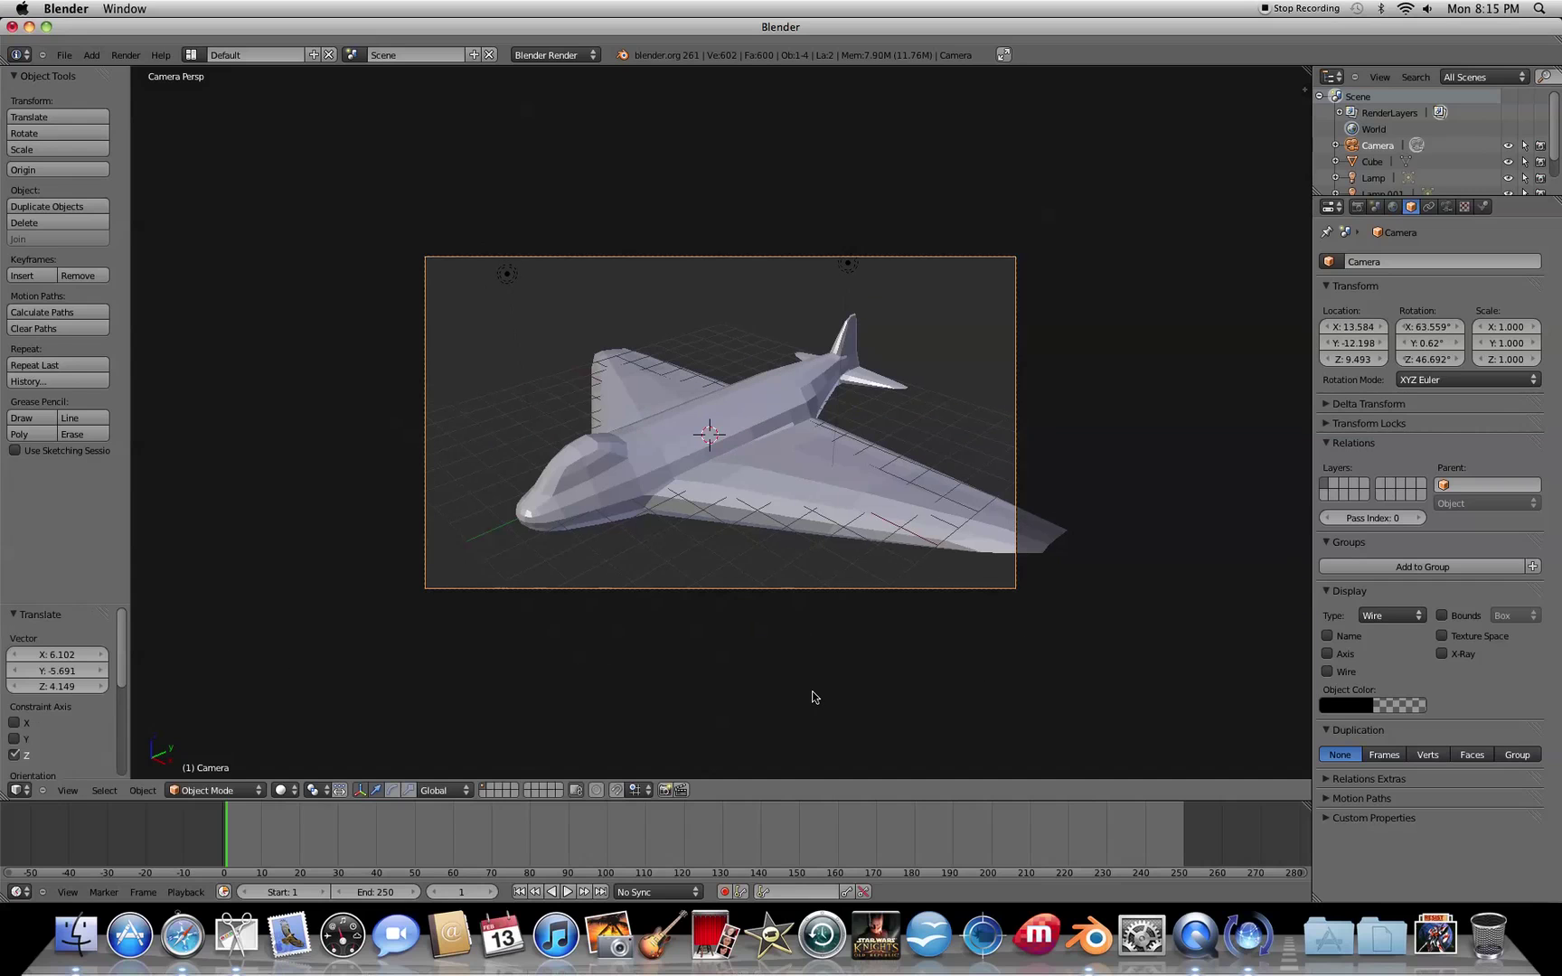
Move the airplane by about X -1.040, Y -1.120 so that both wings fit inside the camera frame
right_click(664, 465)
key("g")
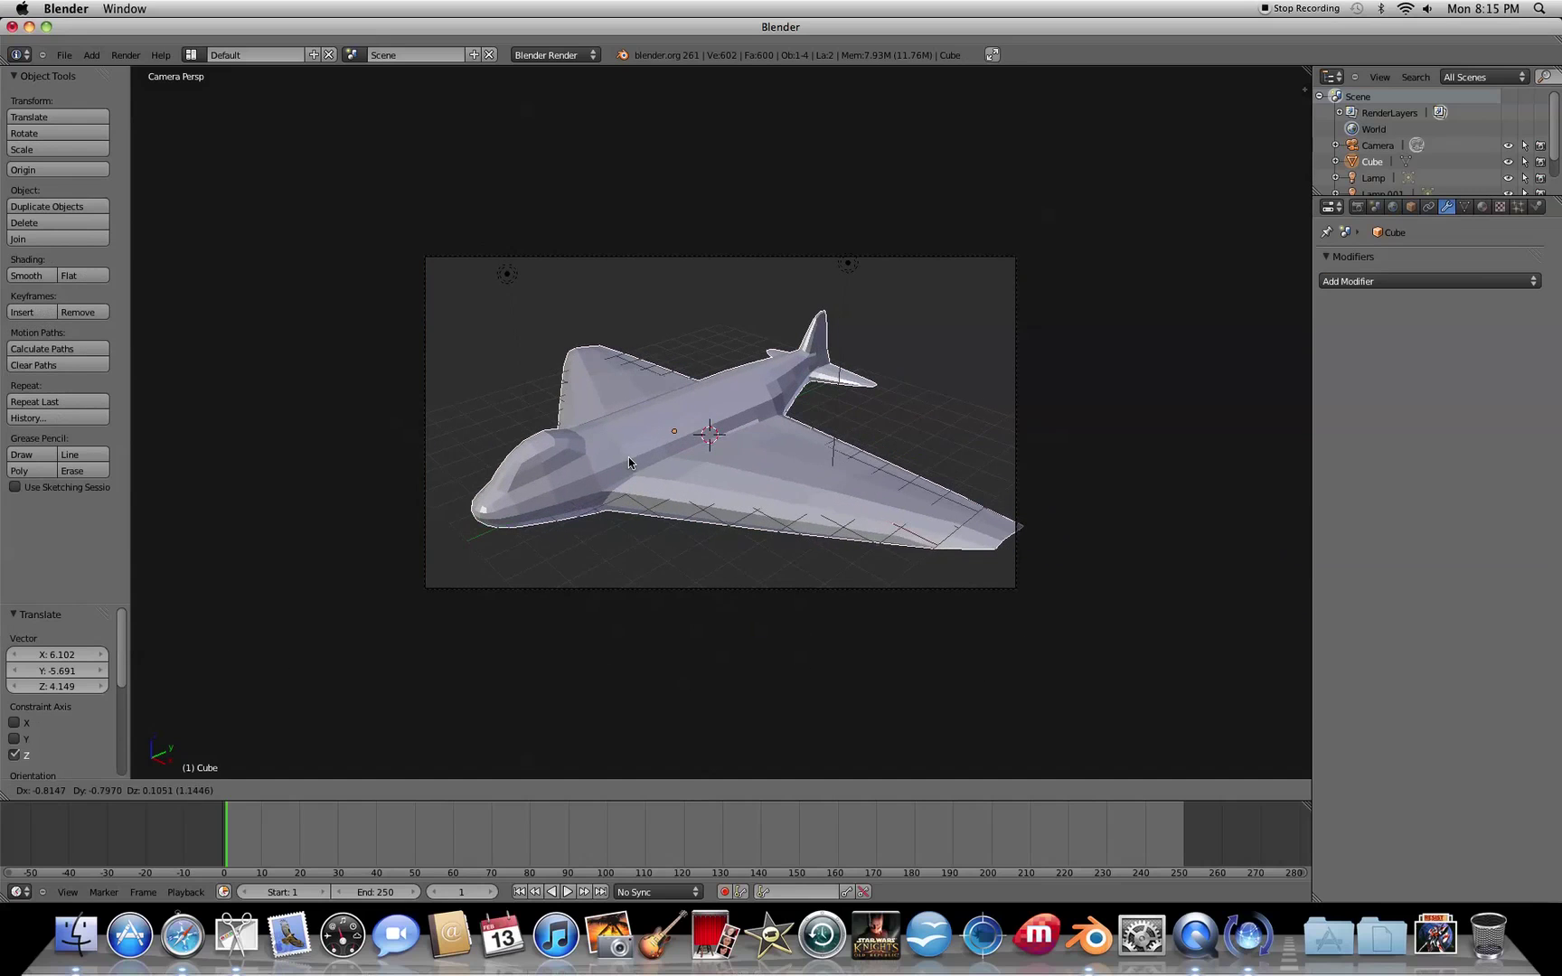
left_click(617, 466)
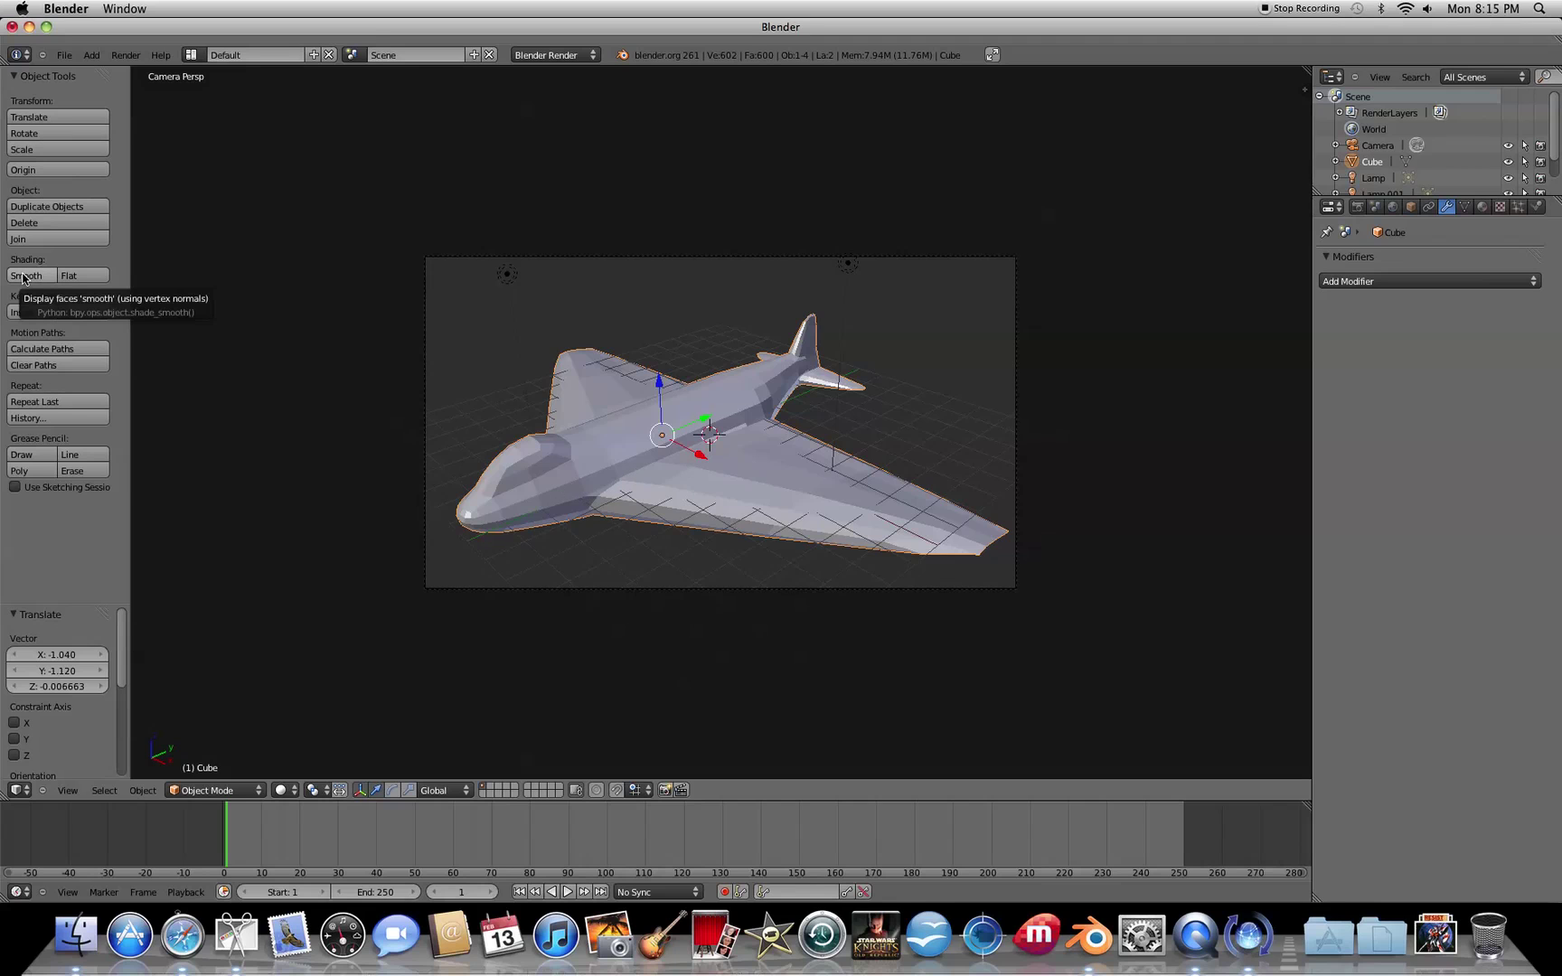
Set the airplane's shading to smooth and render a still image of the scene
left_click(44, 276)
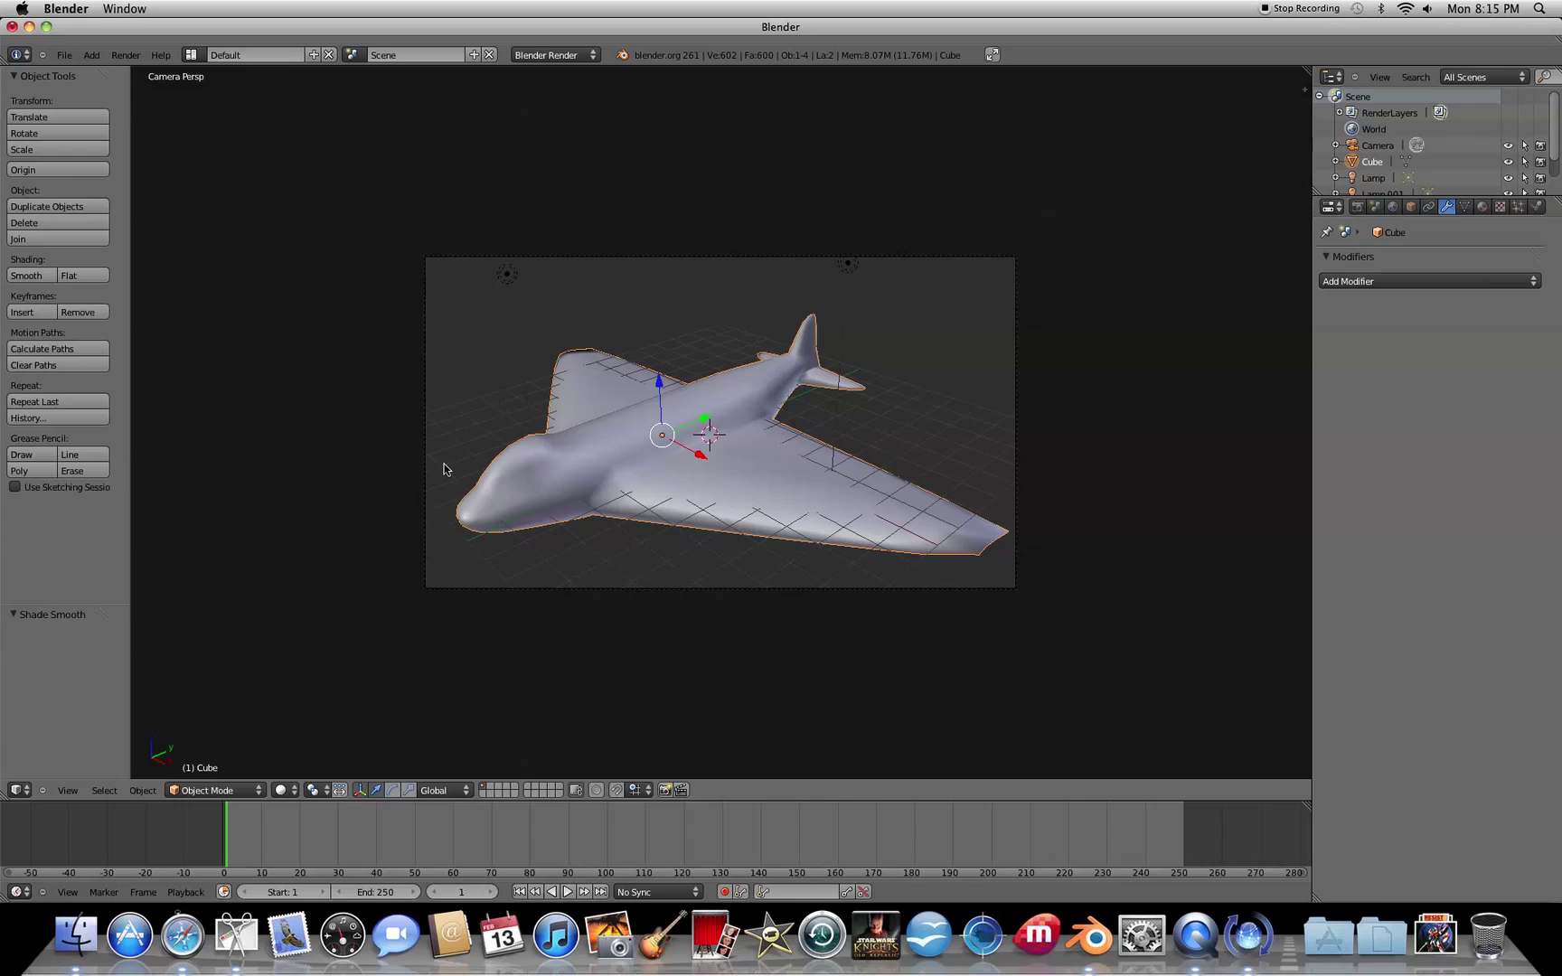
left_click(125, 55)
left_click(131, 74)
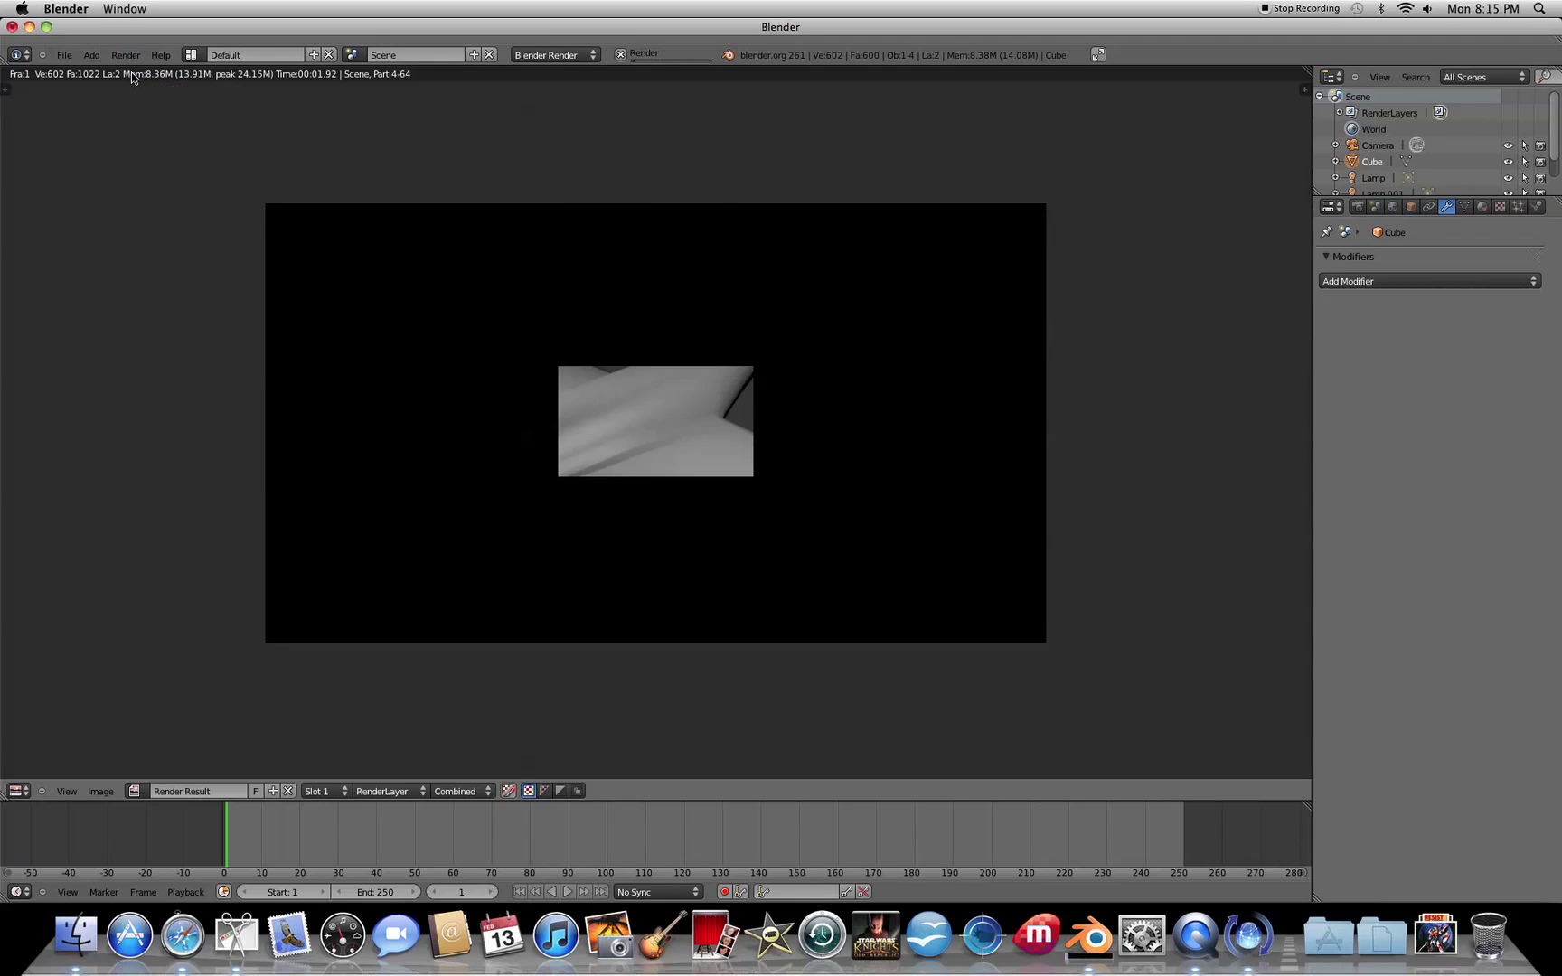